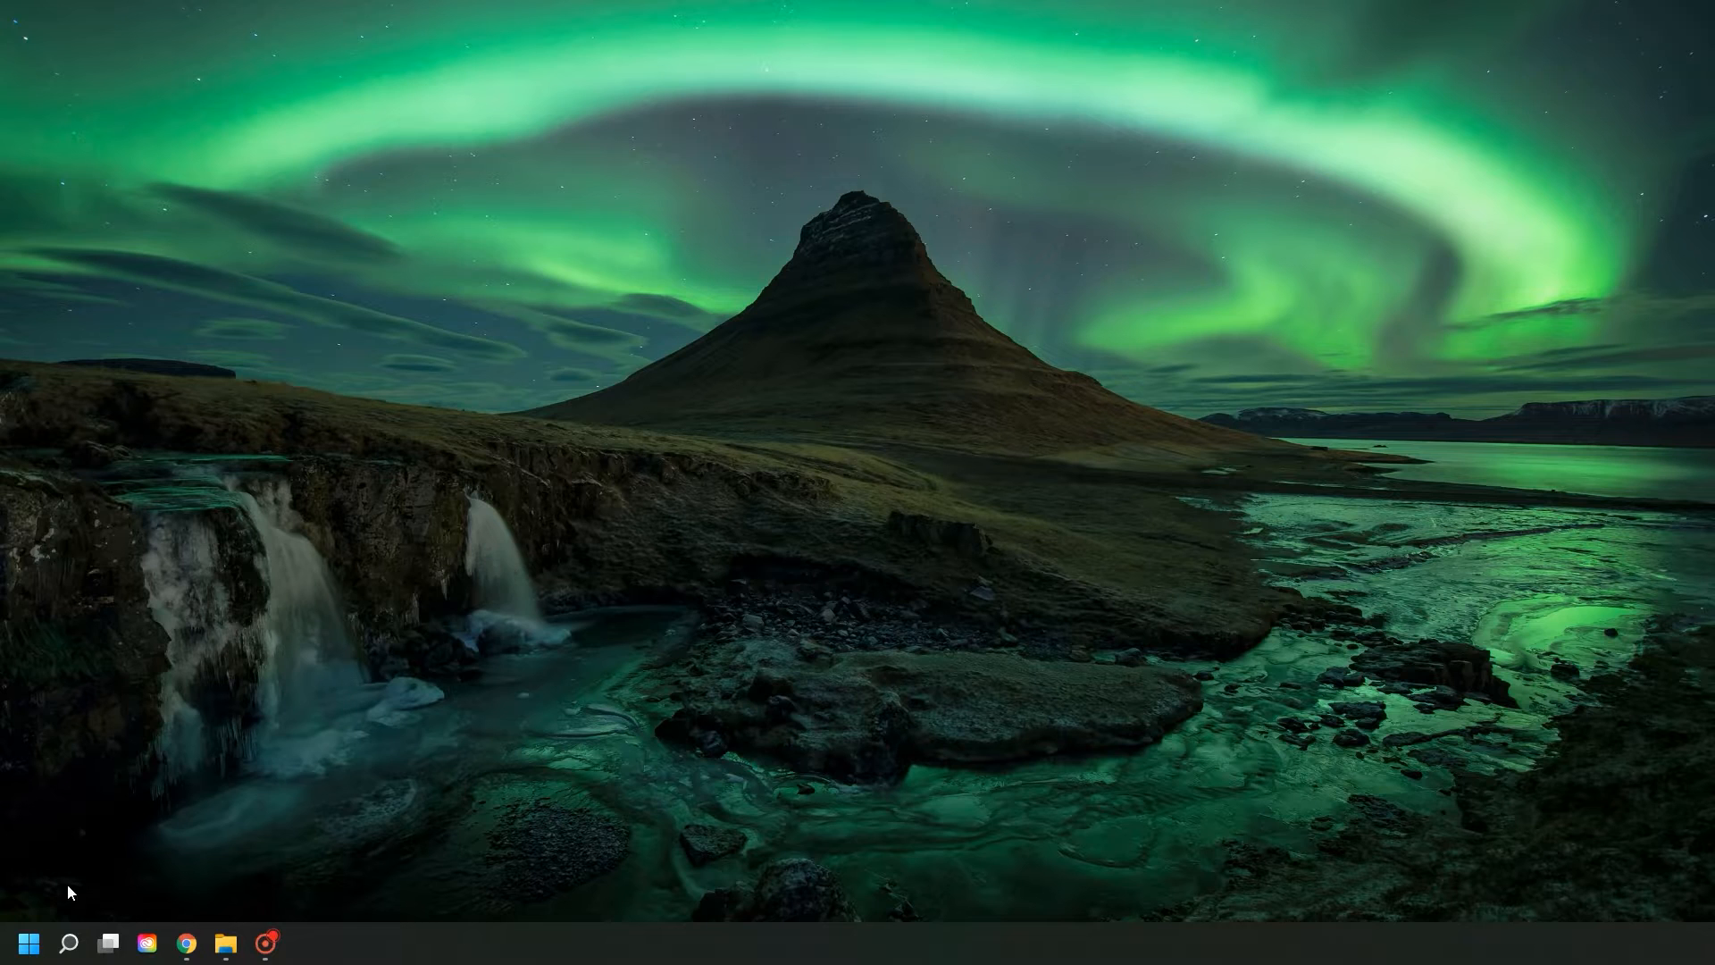
- Launch Blender and start a new General file
left_click(26, 943)
left_click(340, 496)
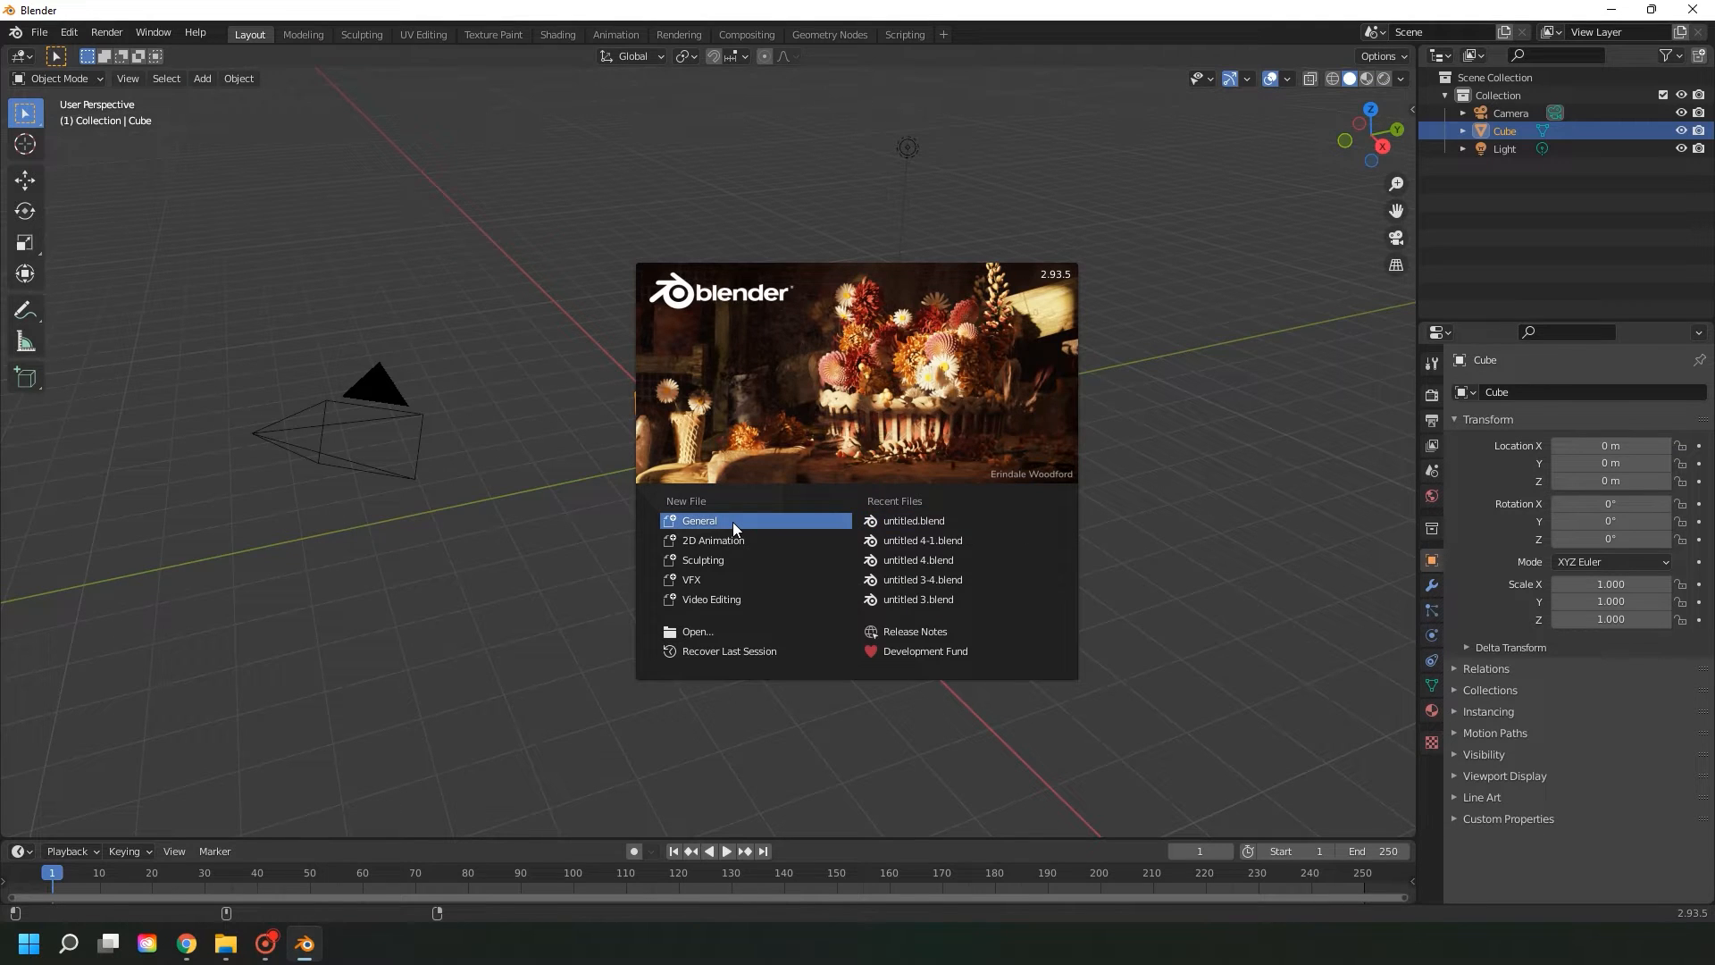
left_click(733, 526)
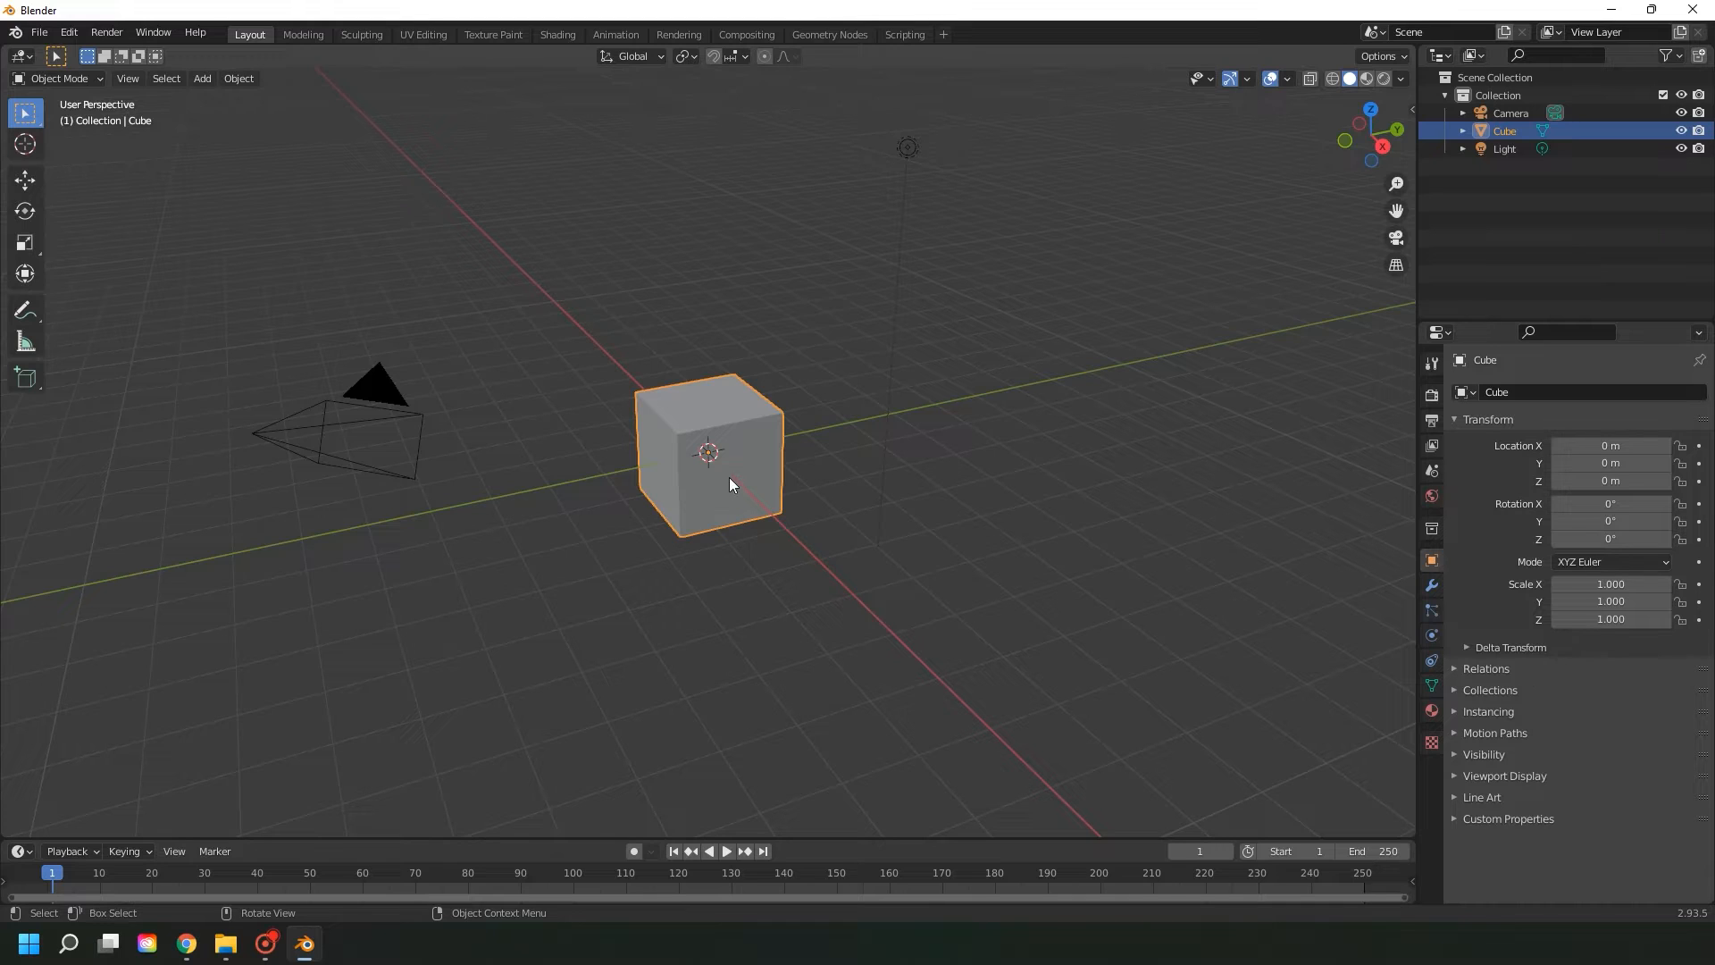
- Put the default cube into Edit Mode and set its Z scale to 2
left_click(60, 78)
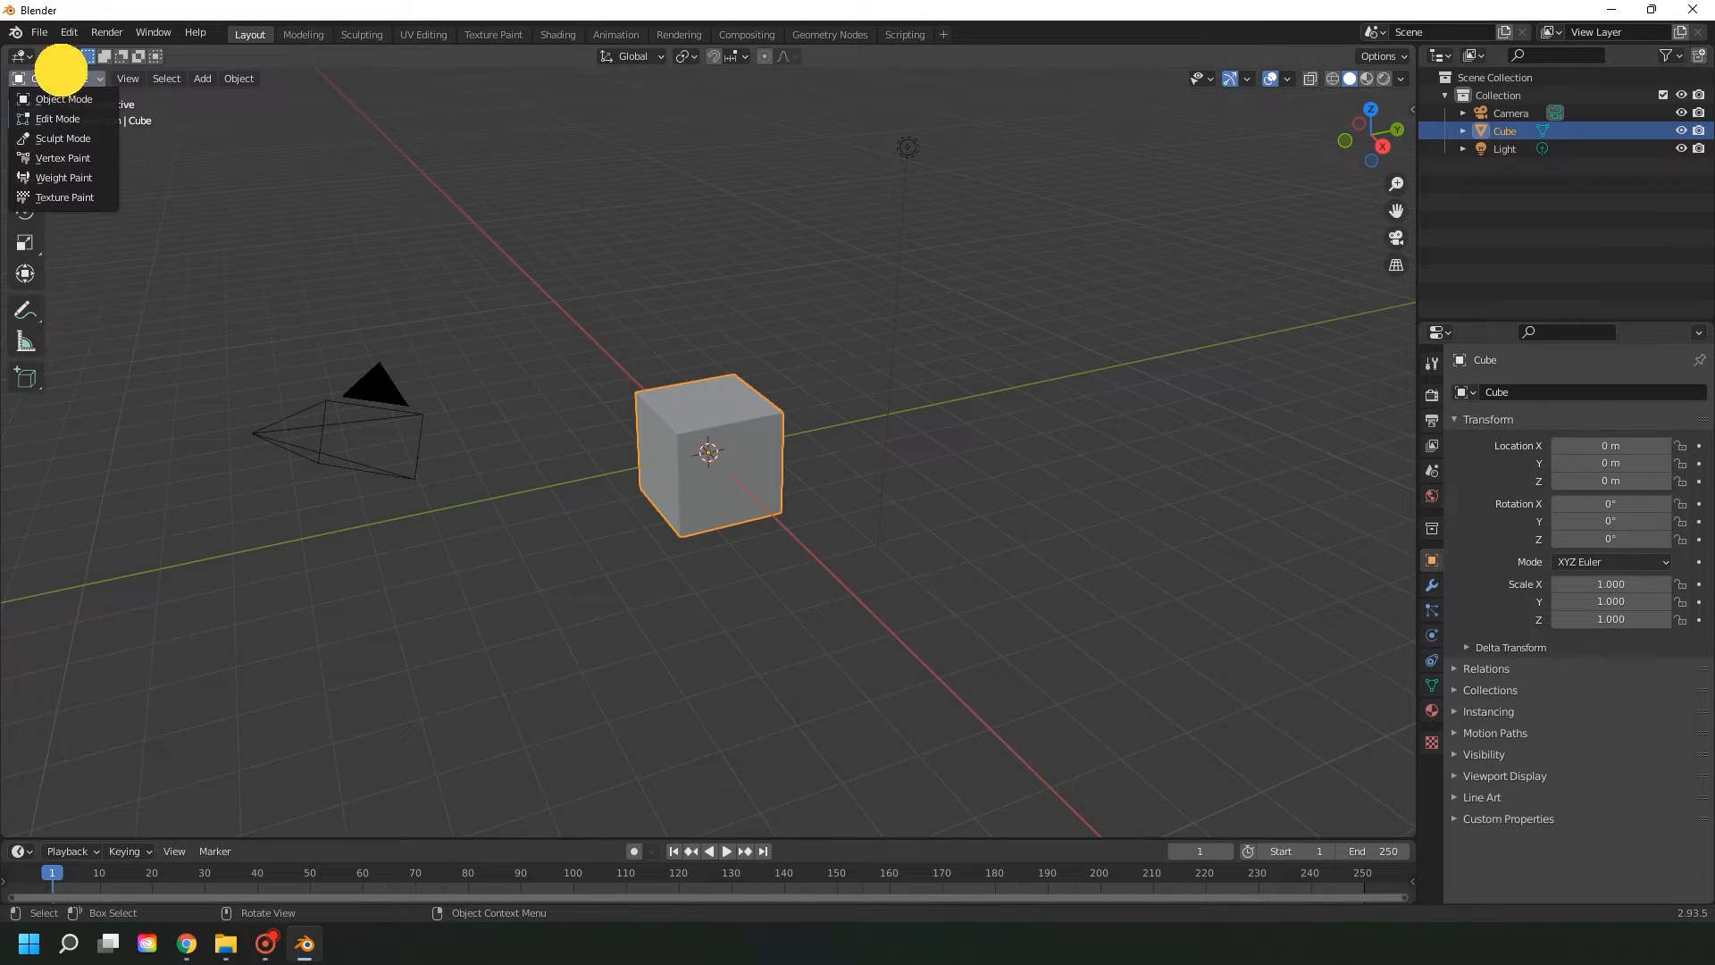
left_click(80, 117)
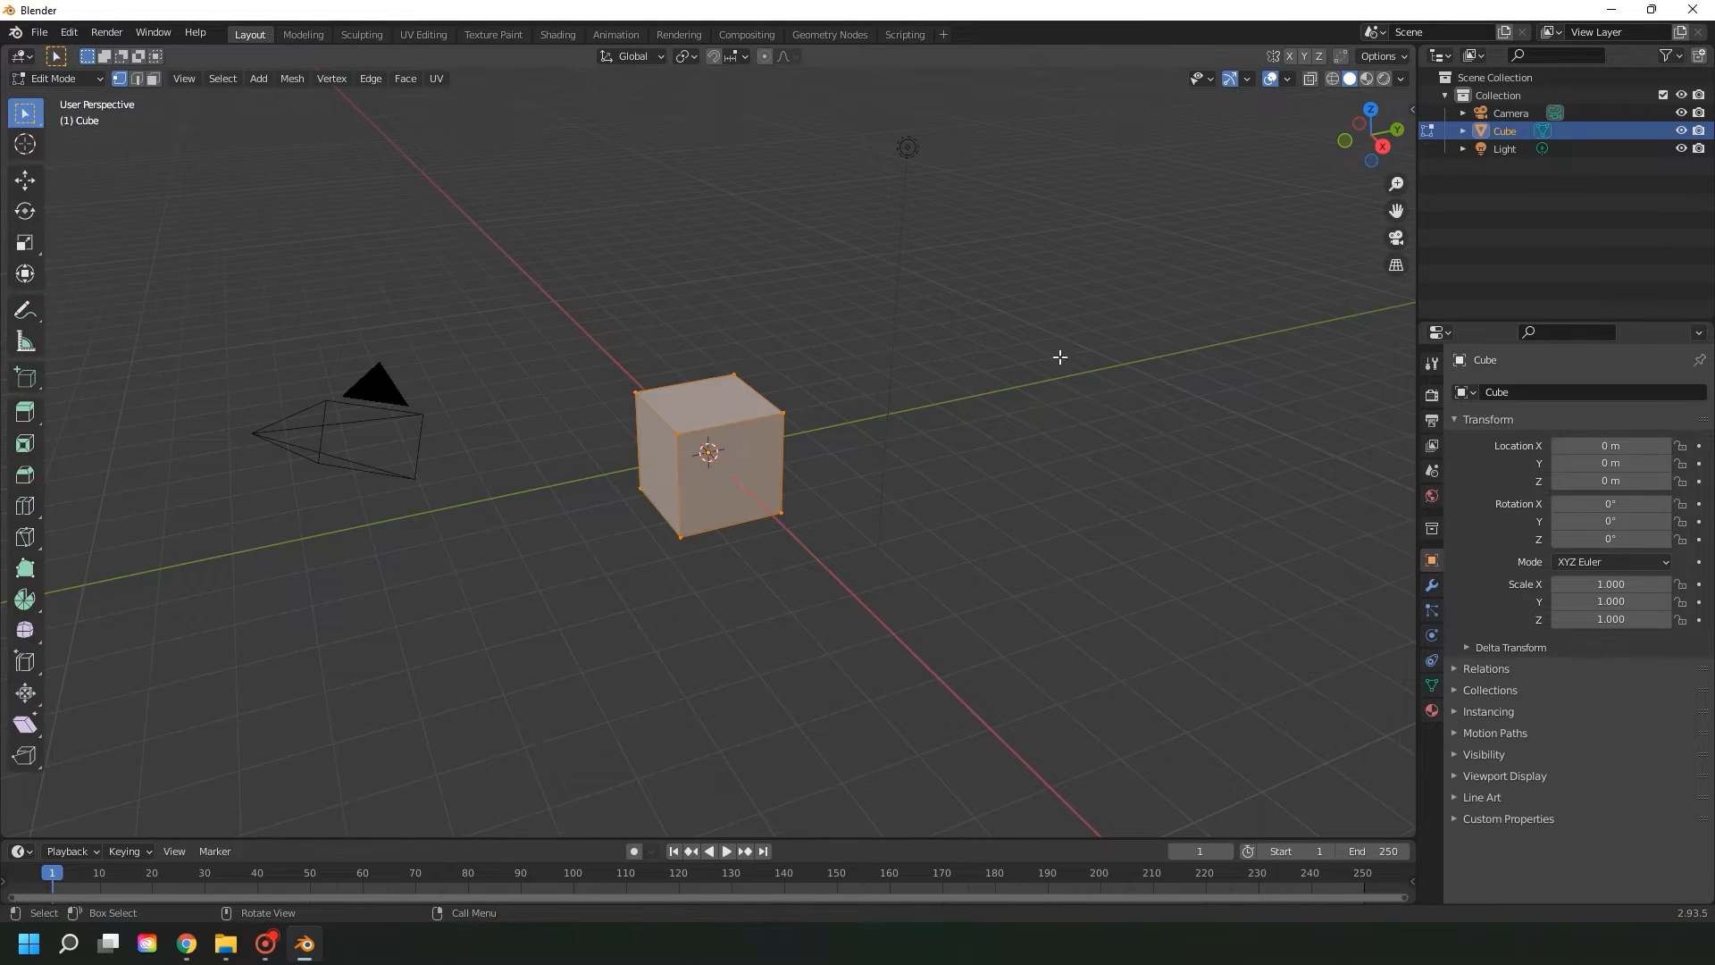
left_click(1607, 619)
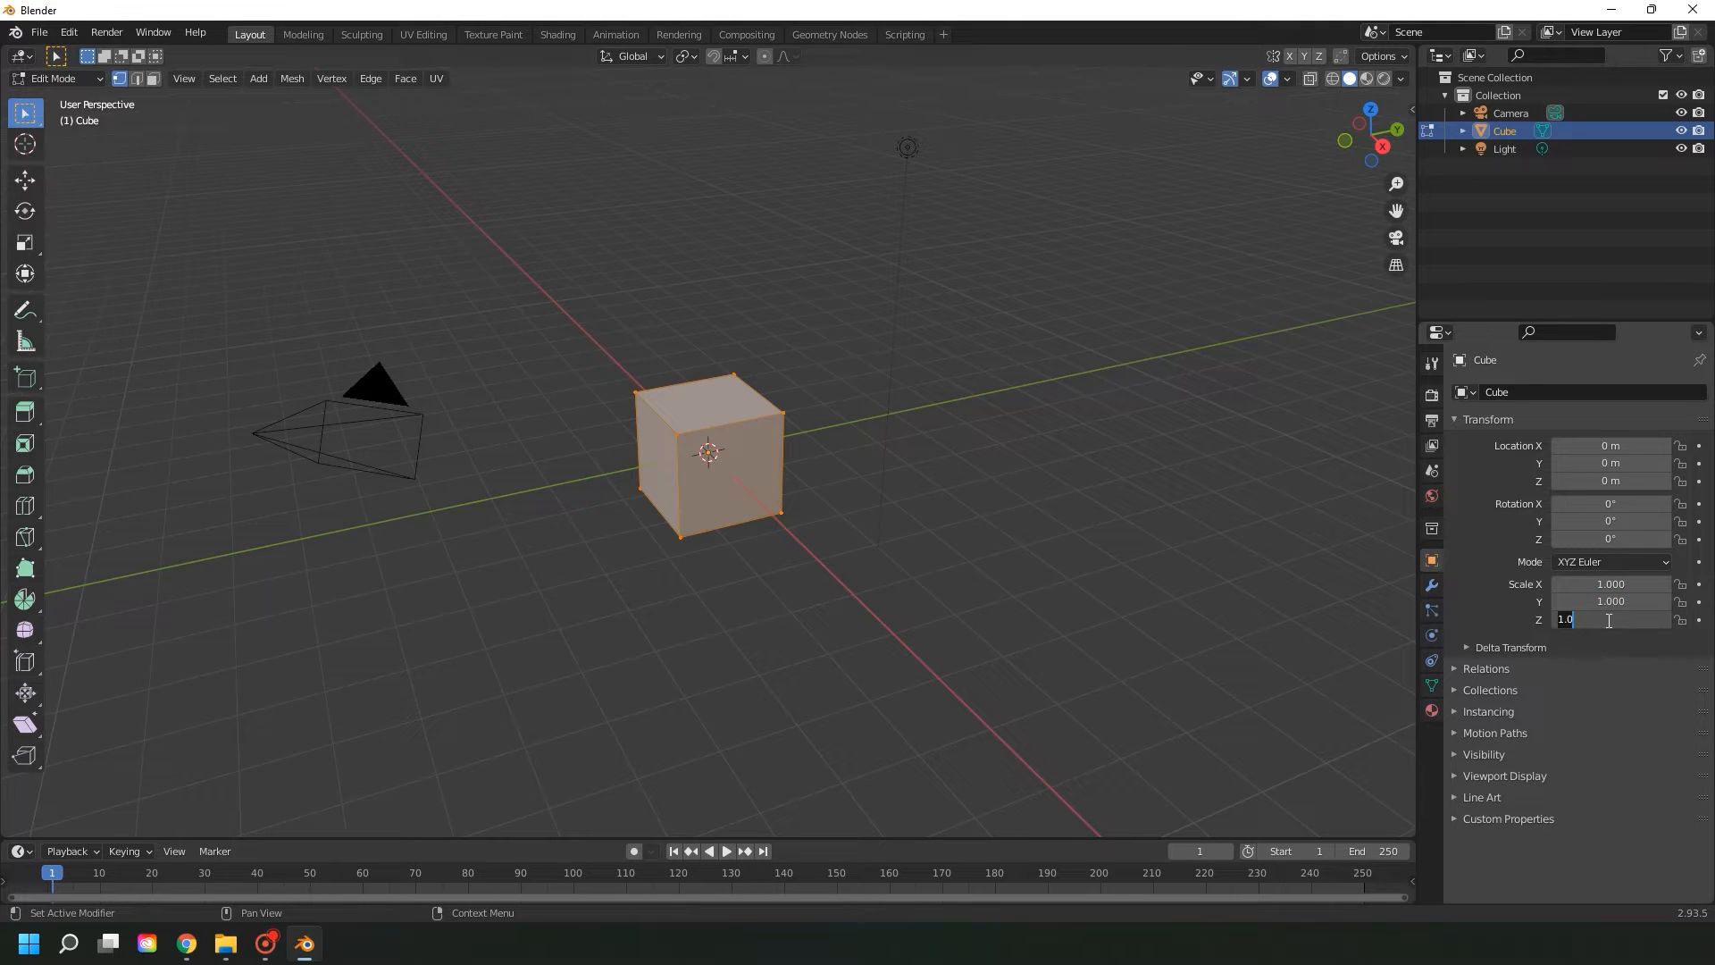
type("2")
key("Return")
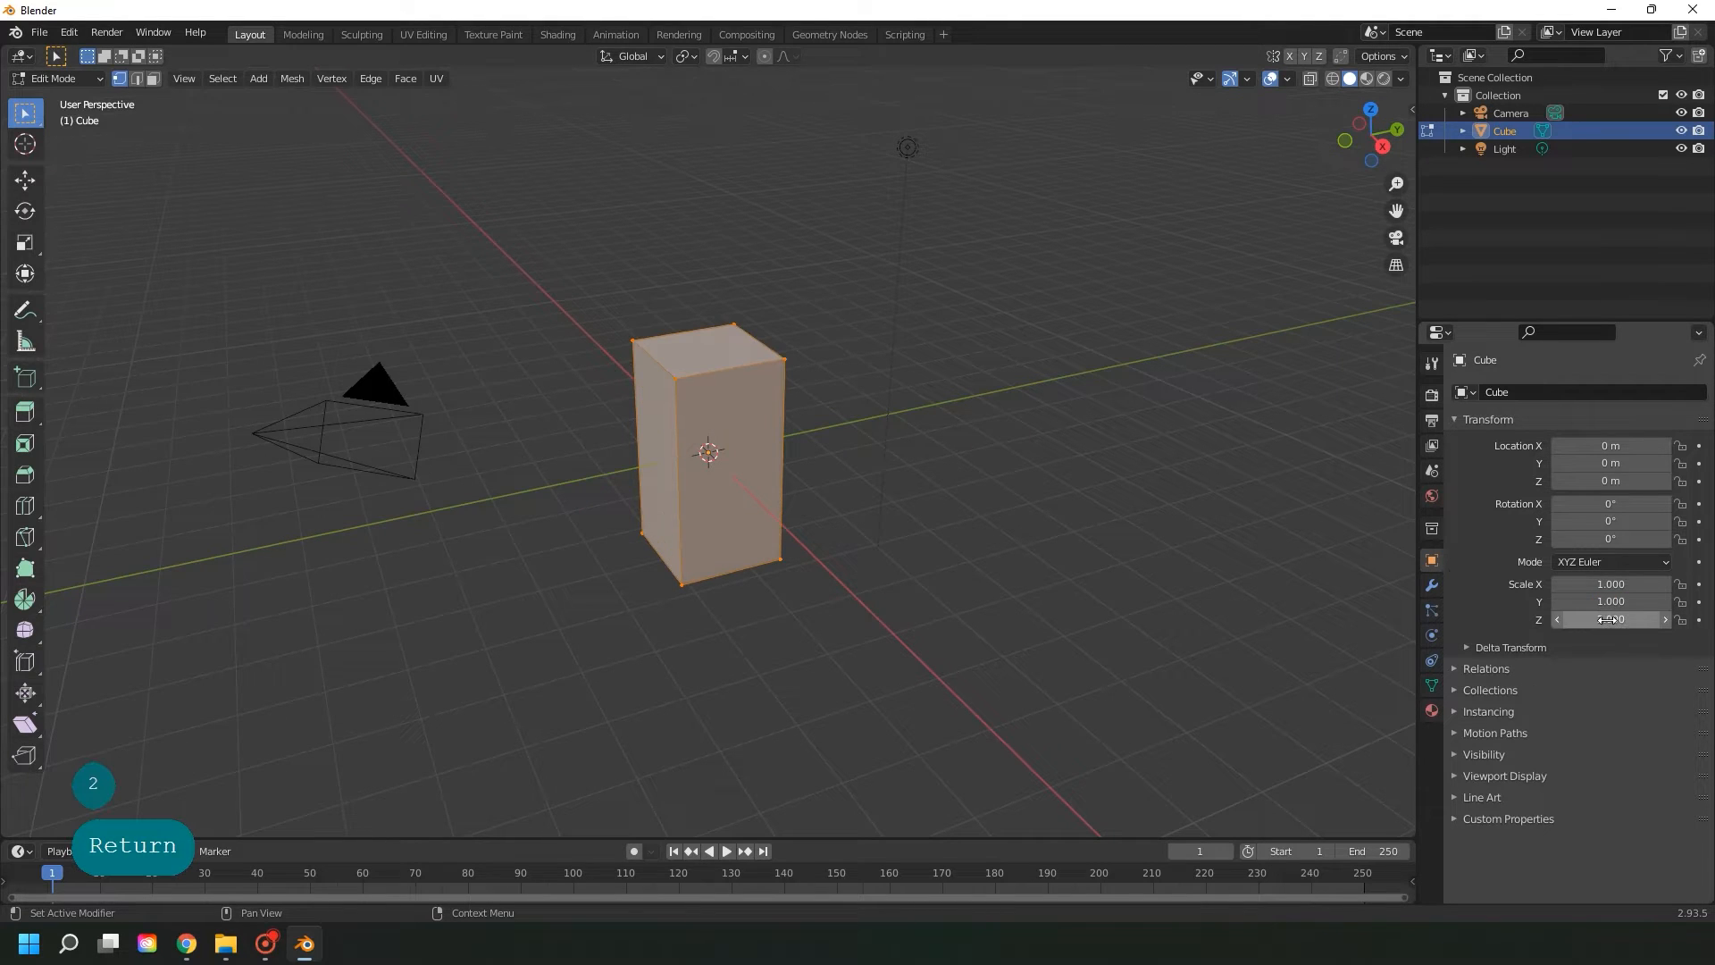
- Turn on X-ray in the viewport shading and raise its opacity
scroll(763, 470, "up", 4)
mouse_move(761, 469)
middle_mouse_down()
mouse_move(792, 444)
mouse_move(823, 460)
middle_mouse_up()
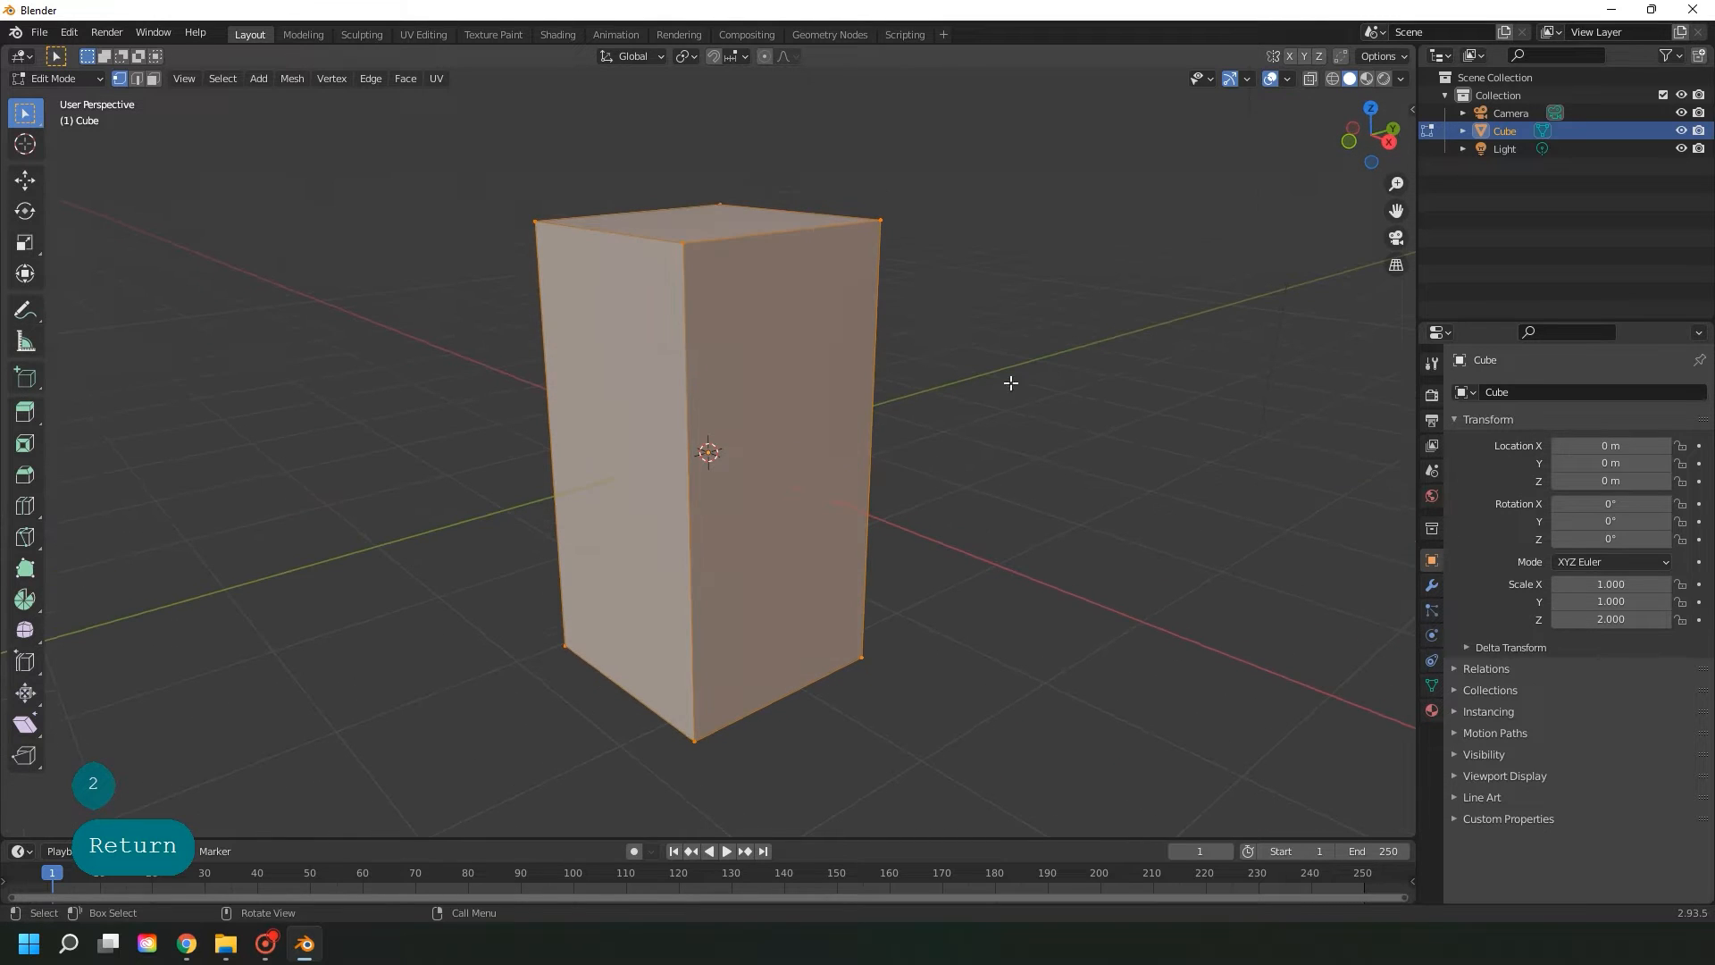
left_click(1401, 79)
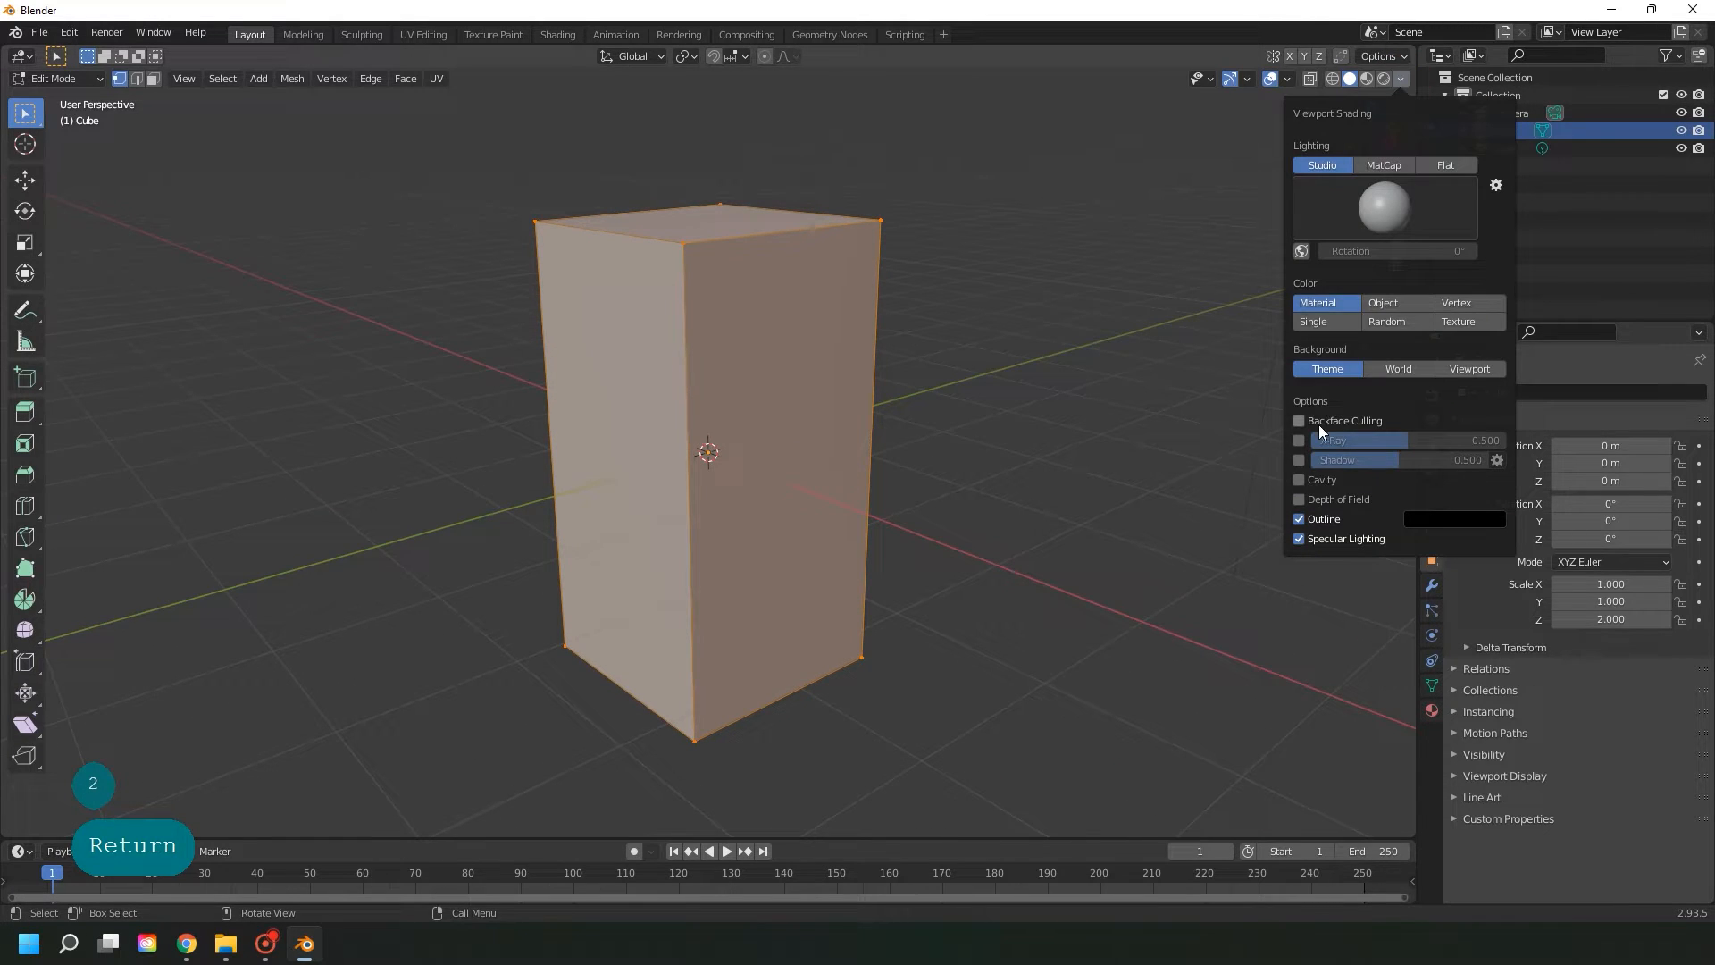
left_click(1300, 440)
left_click_drag(1407, 437, 1554, 438)
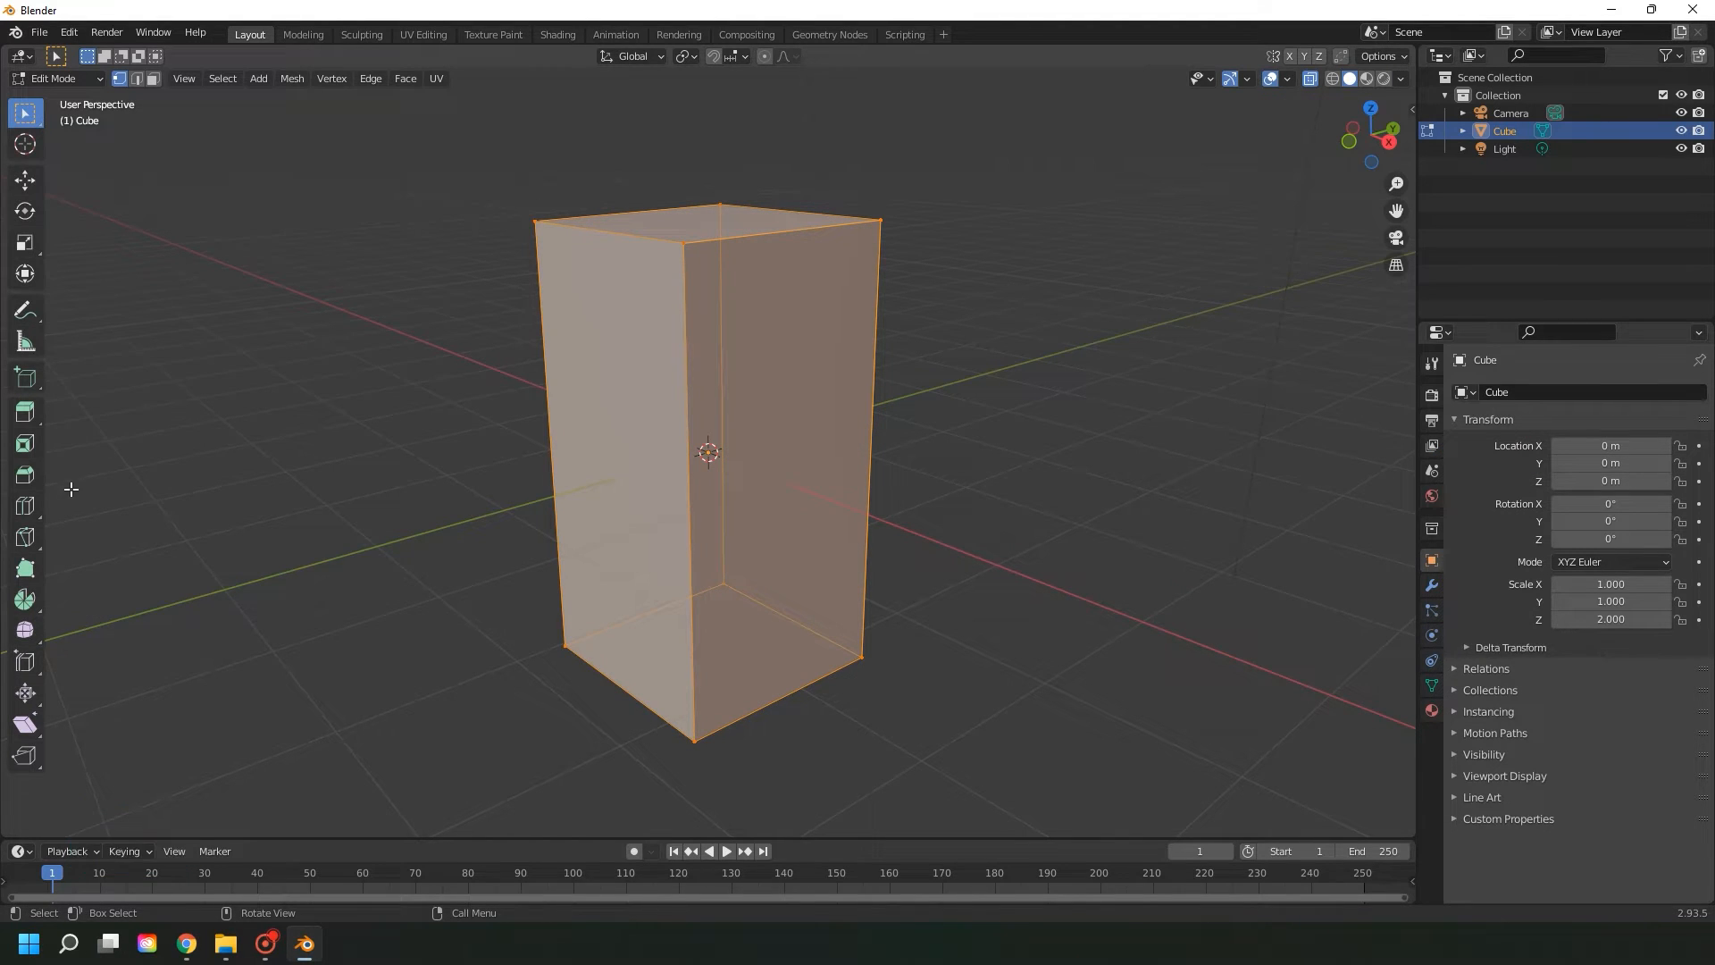
- Add a single horizontal loop cut around the middle of the box and return to box selection
left_click(28, 504)
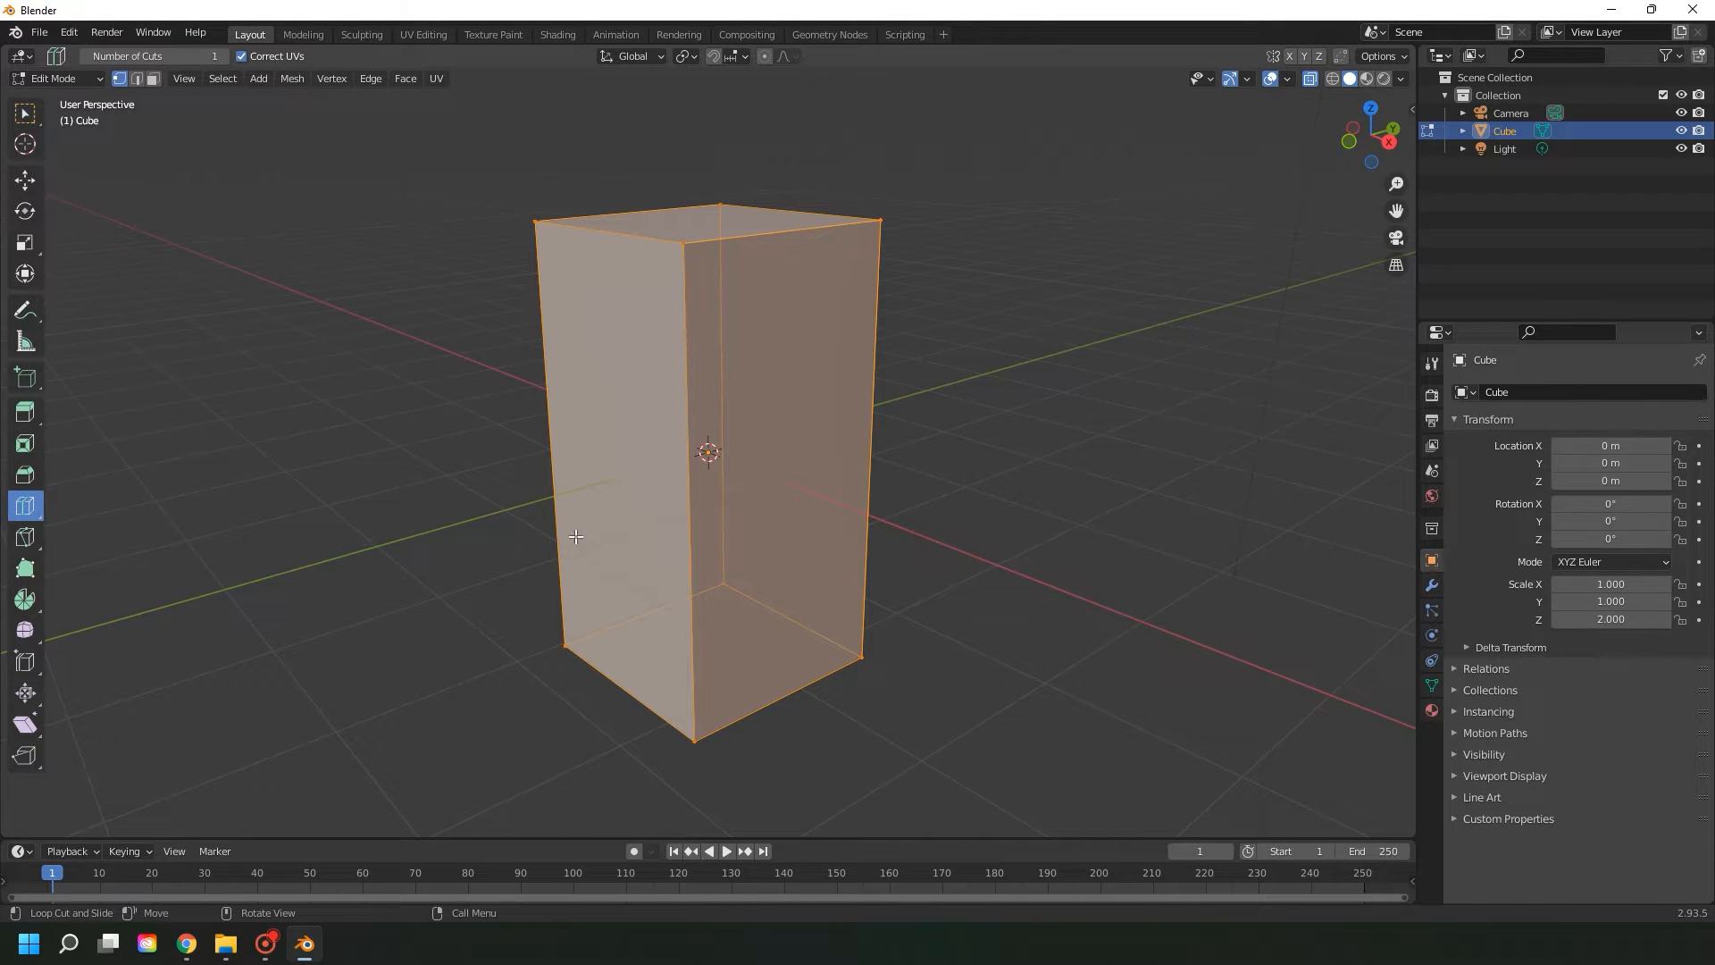
left_click(779, 483)
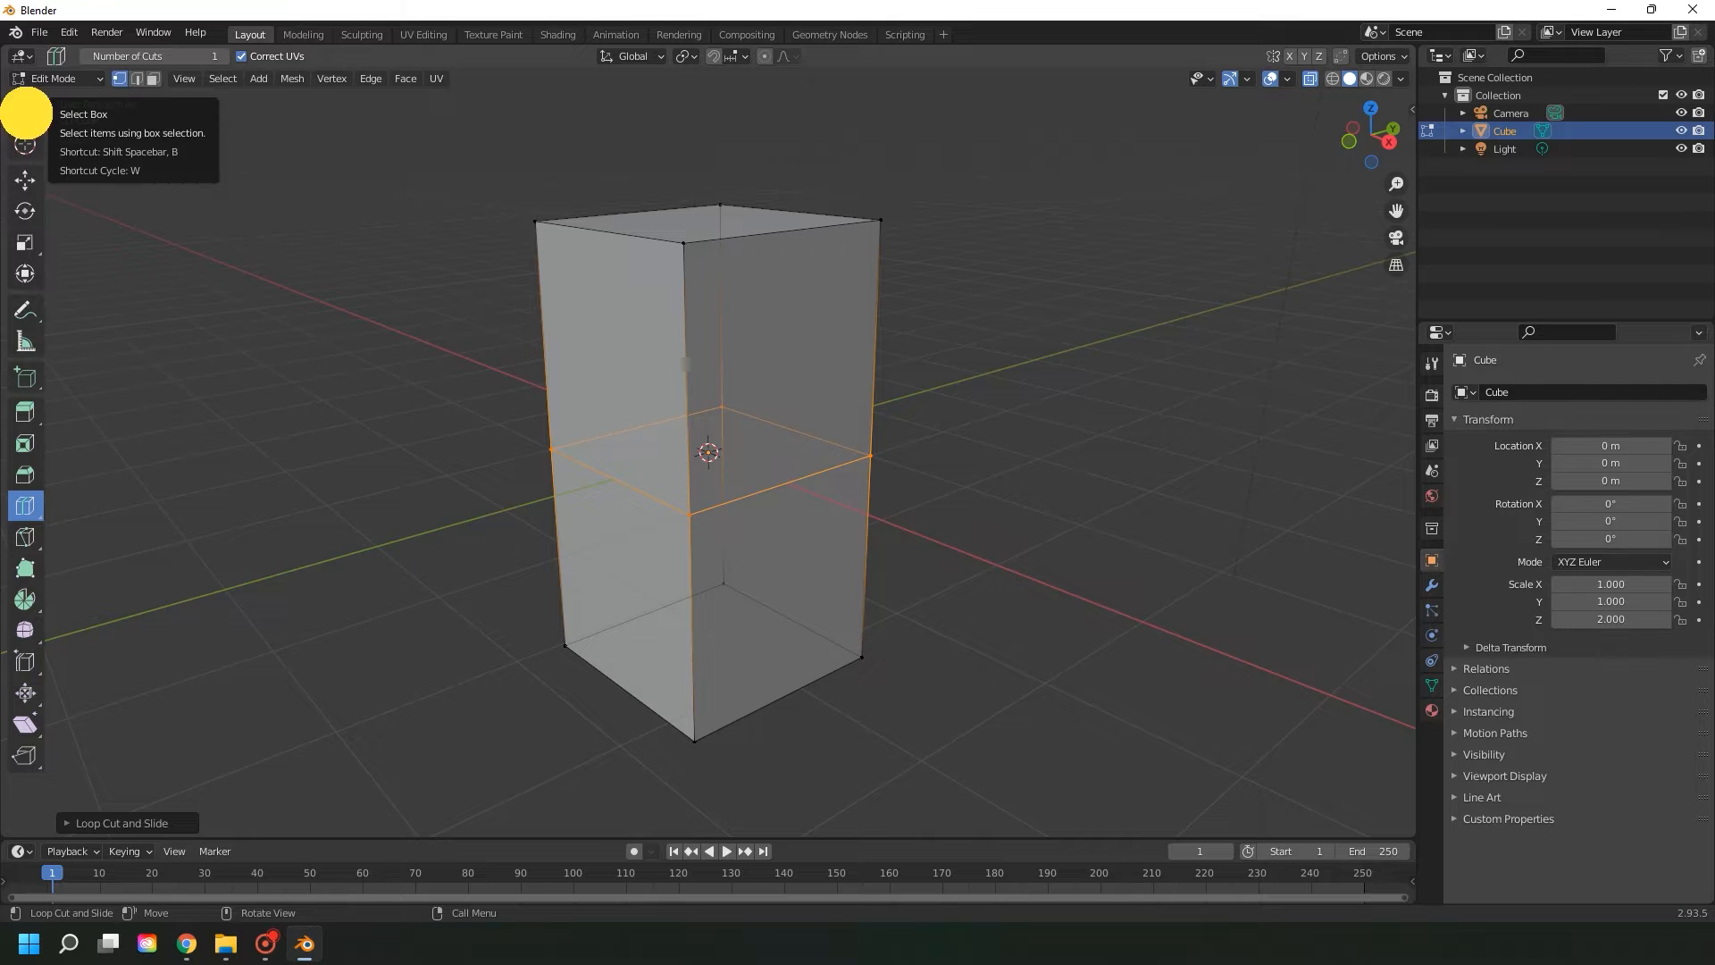
left_click(26, 113)
- In edge selection mode, select the two upright edges and the mid-height edge framing the upper half of the front face
scroll(645, 366, "up", 3)
scroll(654, 366, "down", 1)
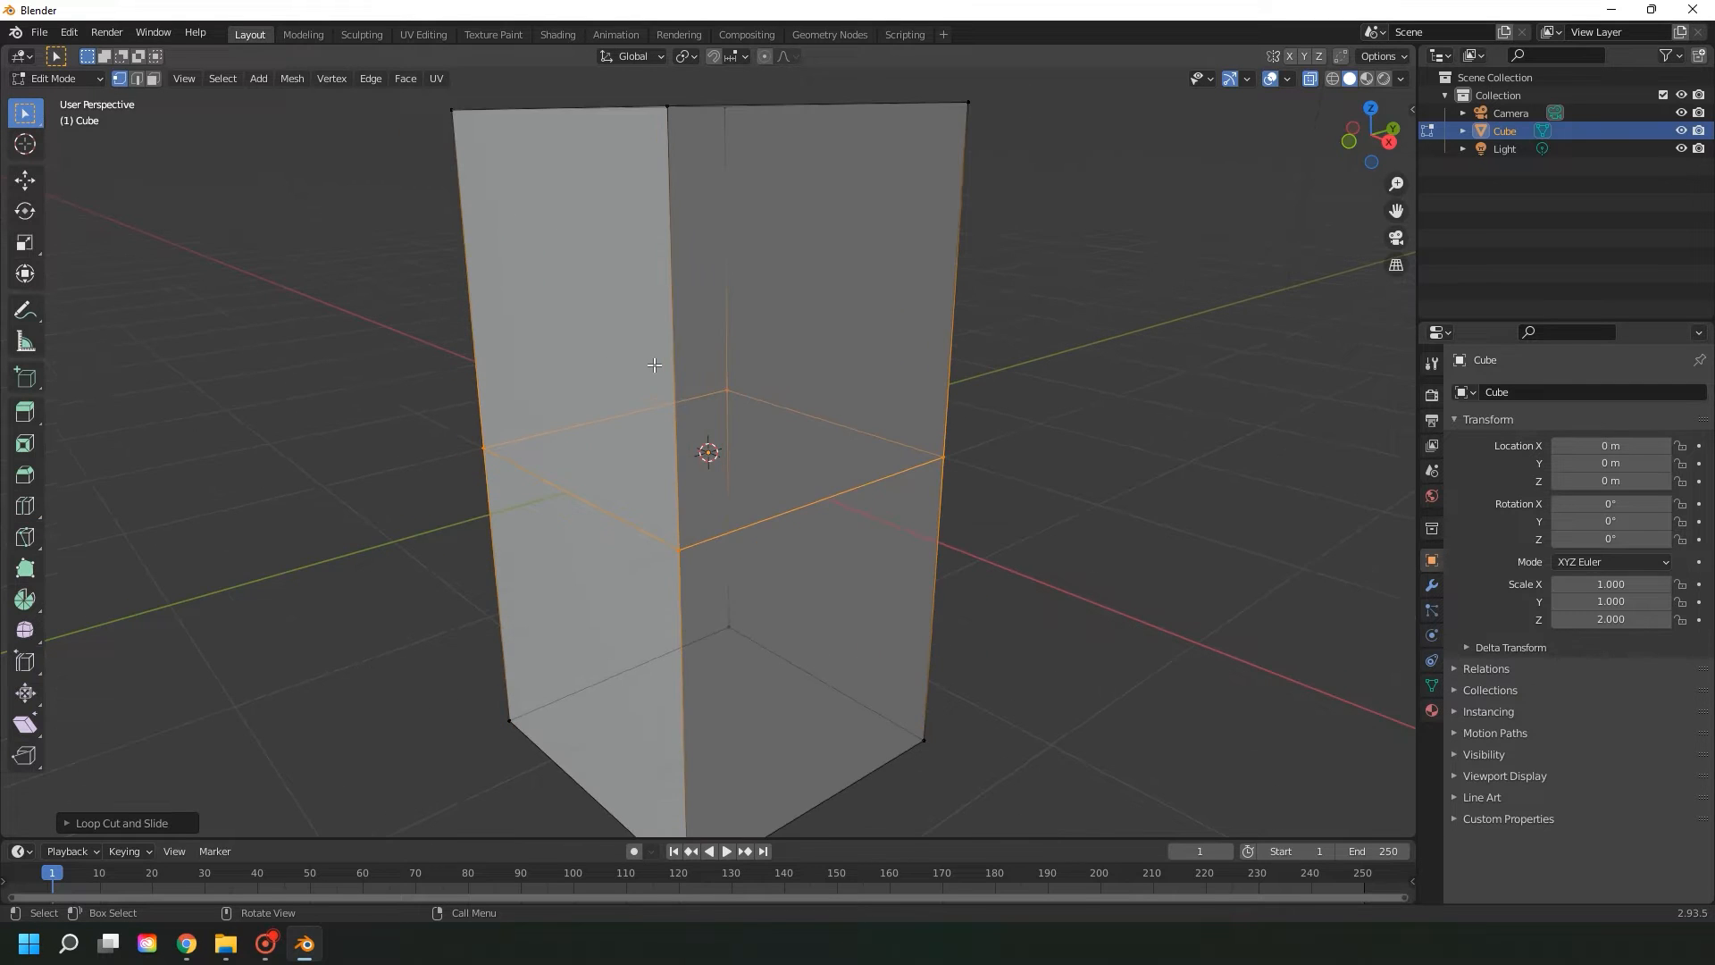
middle_click_drag(724, 291, 754, 294)
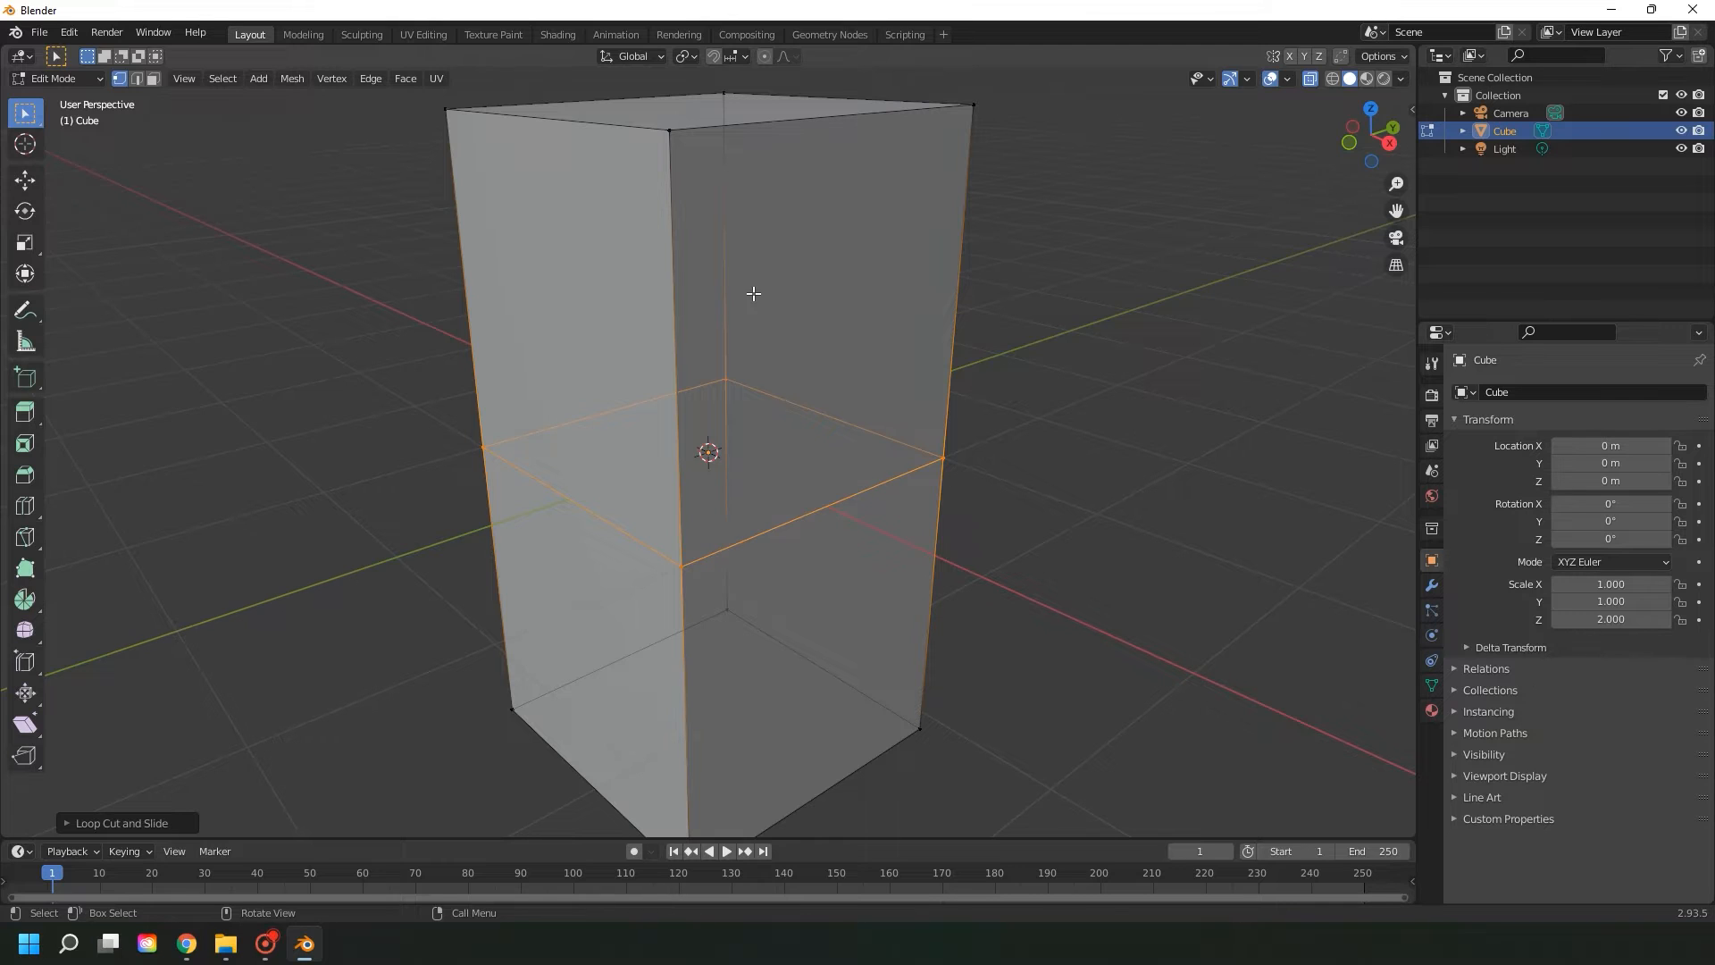
left_click(136, 78)
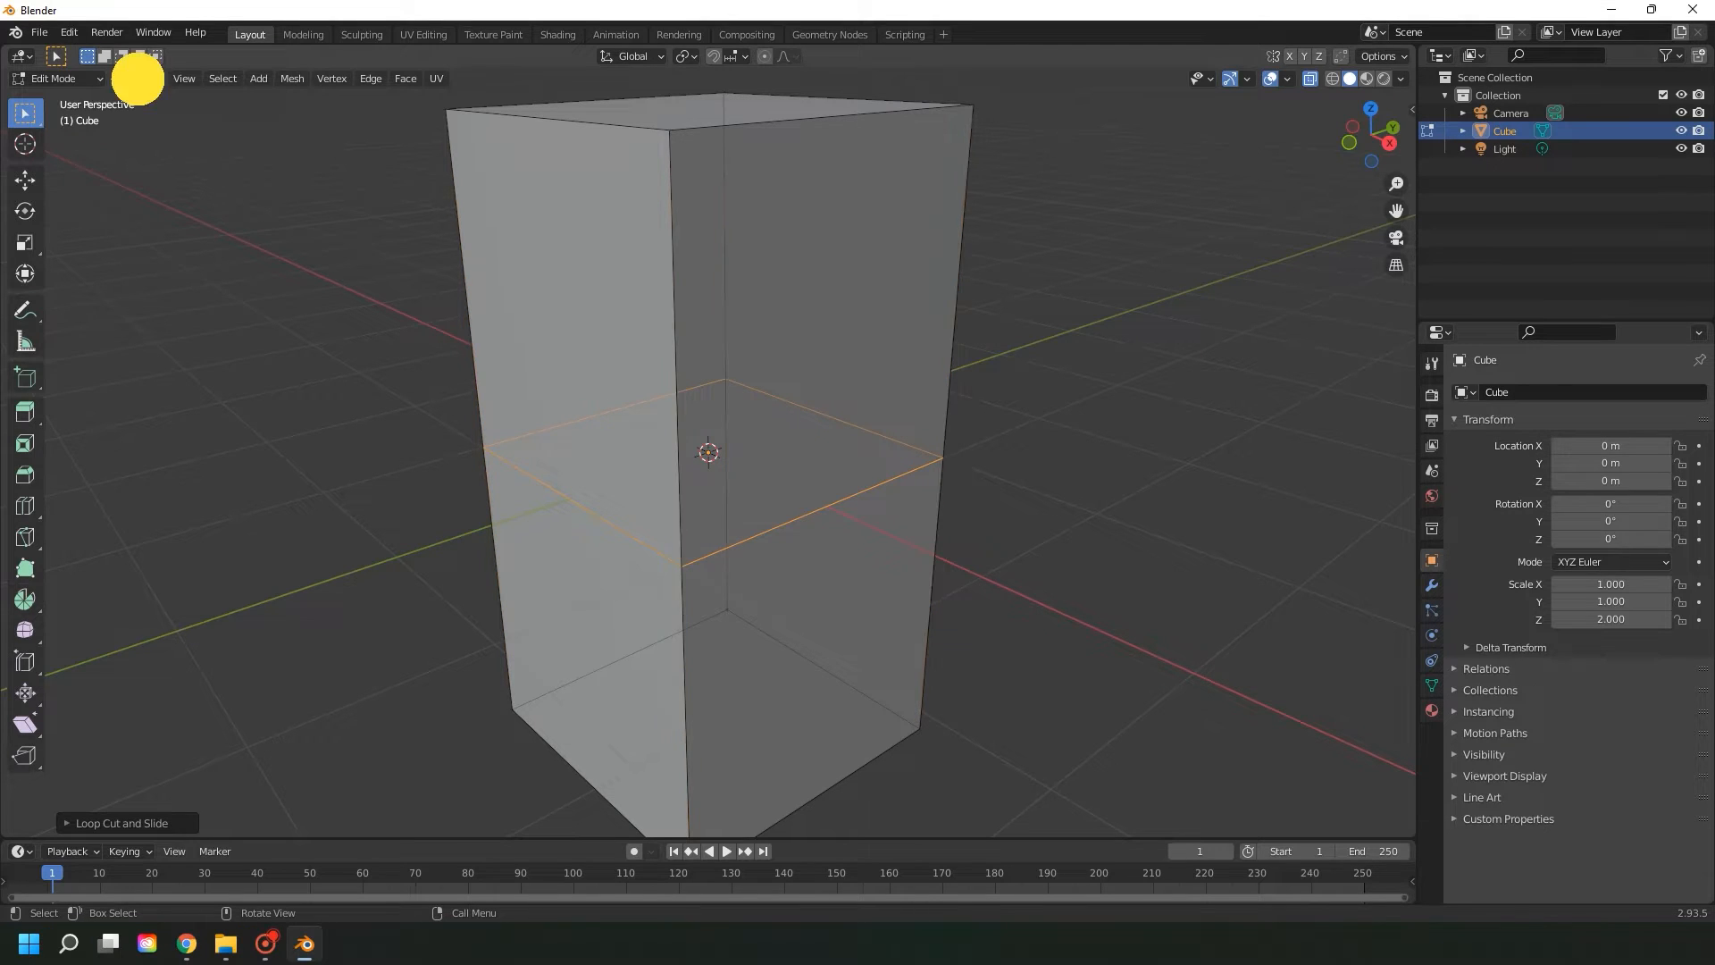
left_click(676, 312)
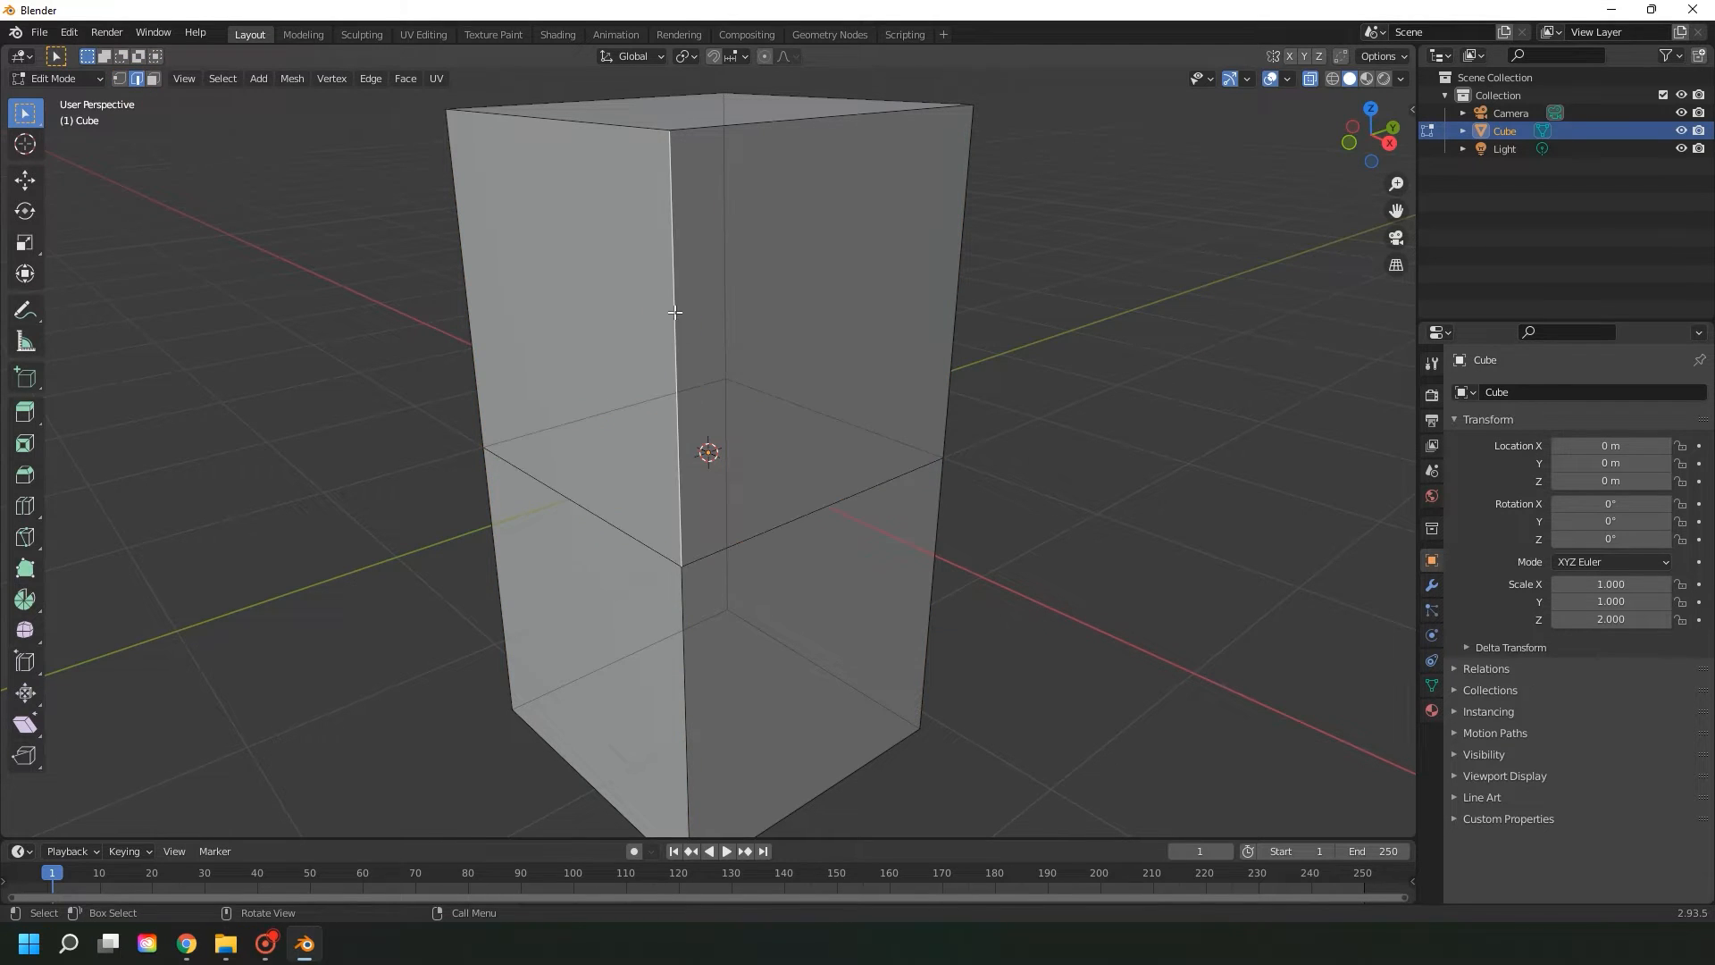
left_click(803, 514, "shift")
left_click(954, 359, "shift")
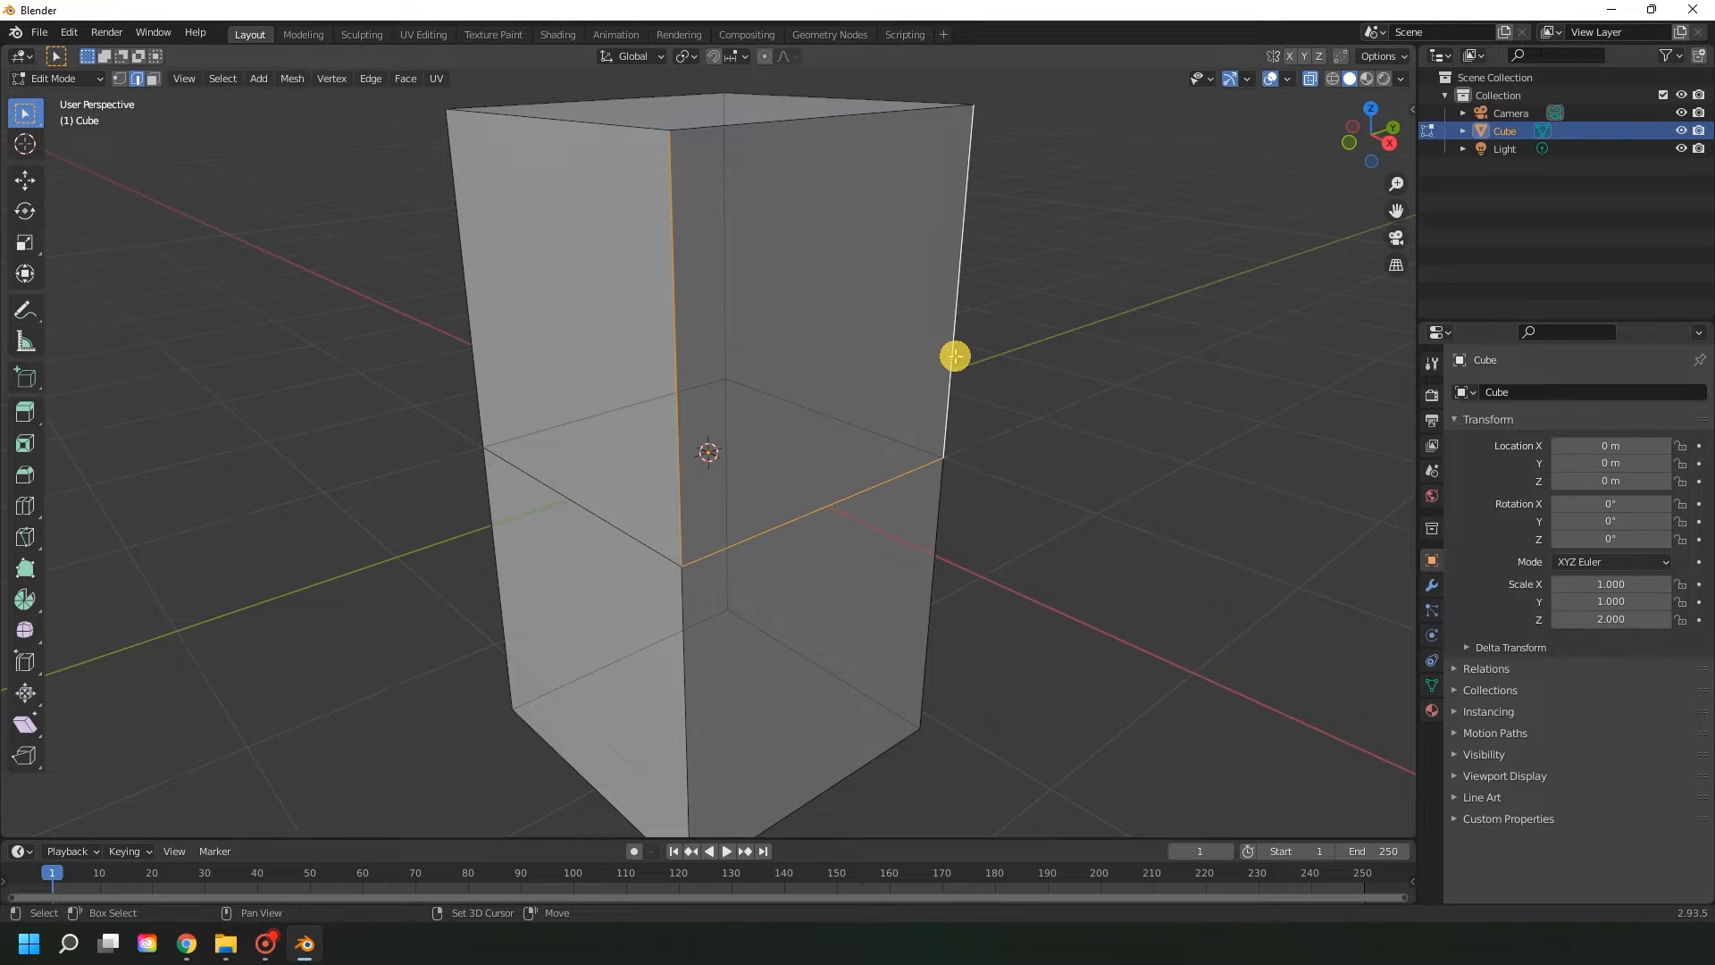
- Add the two rear upright edges of the upper half to the selection, without the side wall's mid-height edge
middle_click_drag(1003, 318, 861, 332)
scroll(741, 319, "up", 1)
left_click(1002, 343, "shift")
left_click(405, 310, "shift")
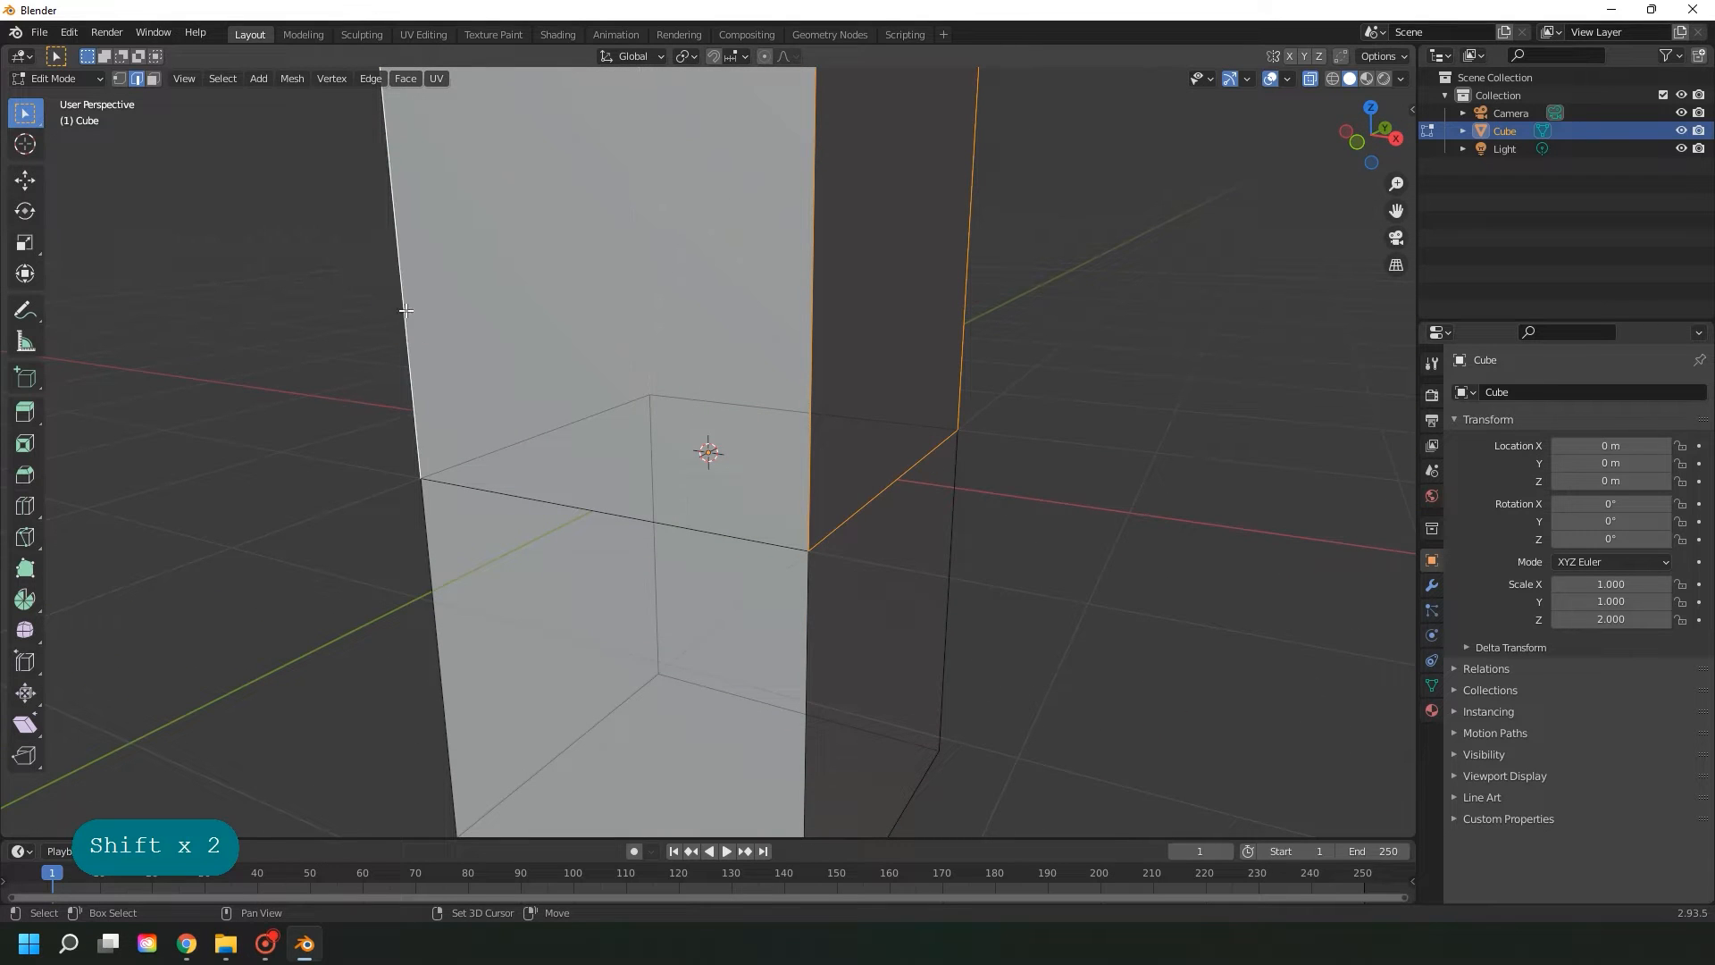
left_click(589, 506, "shift")
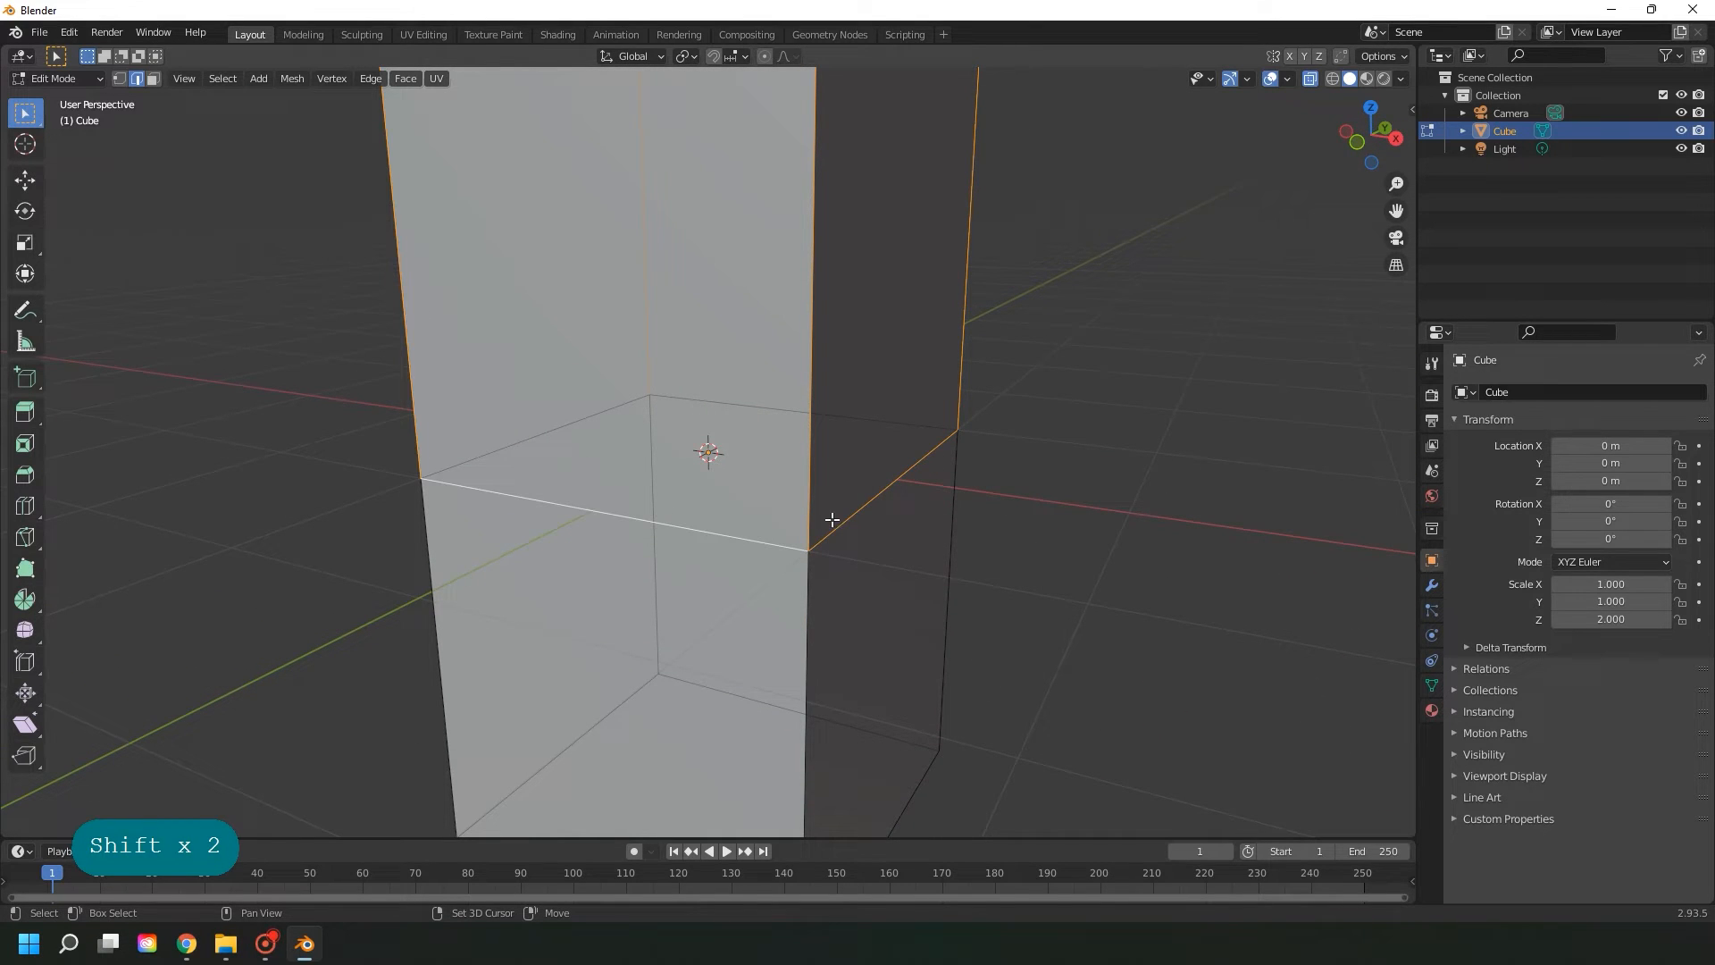
scroll(893, 446, "down", 1)
middle_click_drag(903, 445, 862, 444)
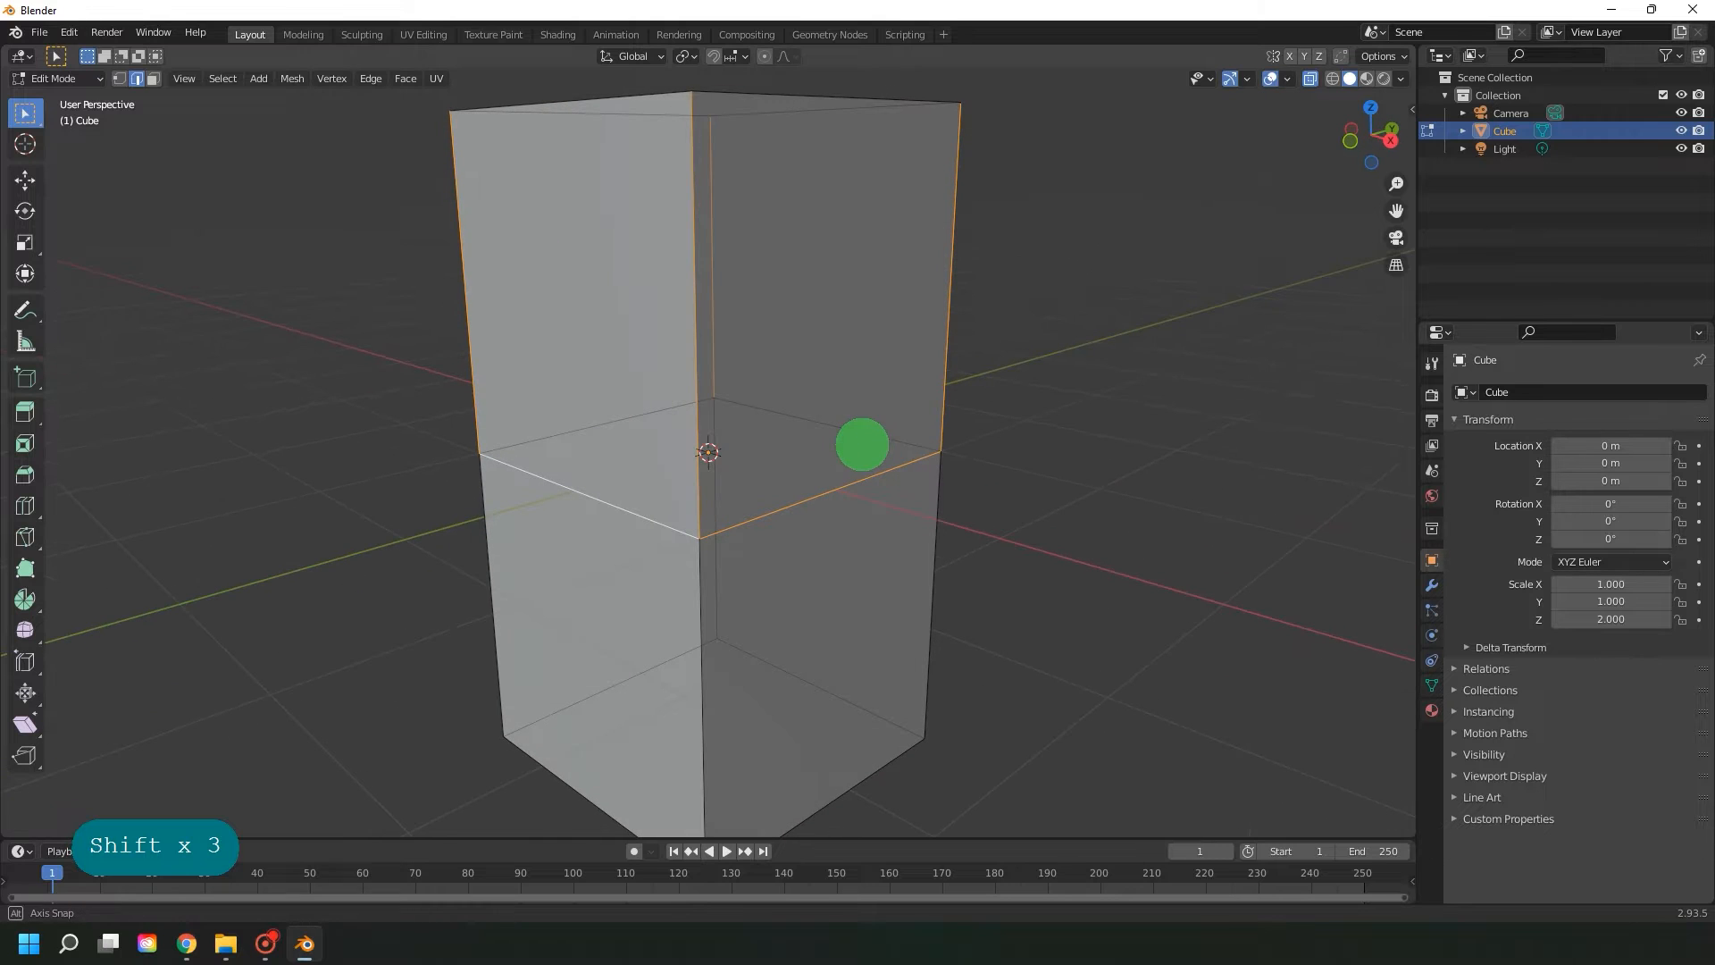
left_click(629, 511, "shift")
- Add the top edges of both side walls to the selection and give all selected edges a very narrow bevel
middle_click_drag(831, 405, 879, 421)
left_click(636, 146, "shift")
middle_click_drag(773, 220, 630, 239)
left_click(881, 164, "shift")
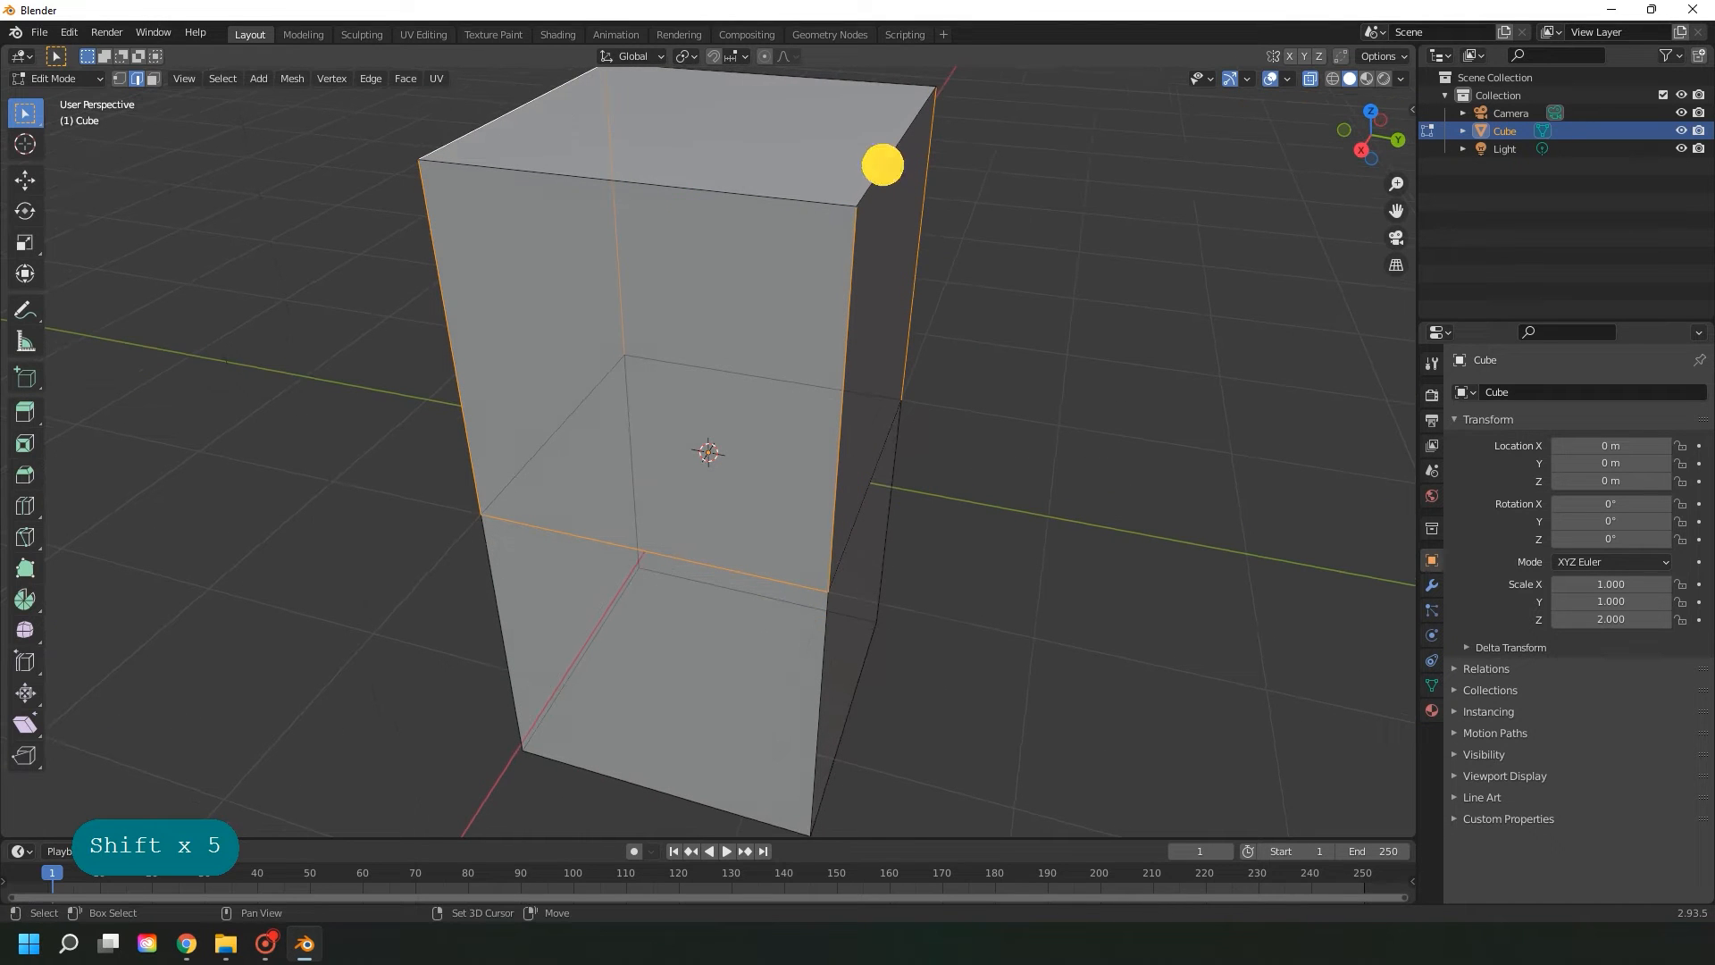
middle_click_drag(881, 164, 879, 312)
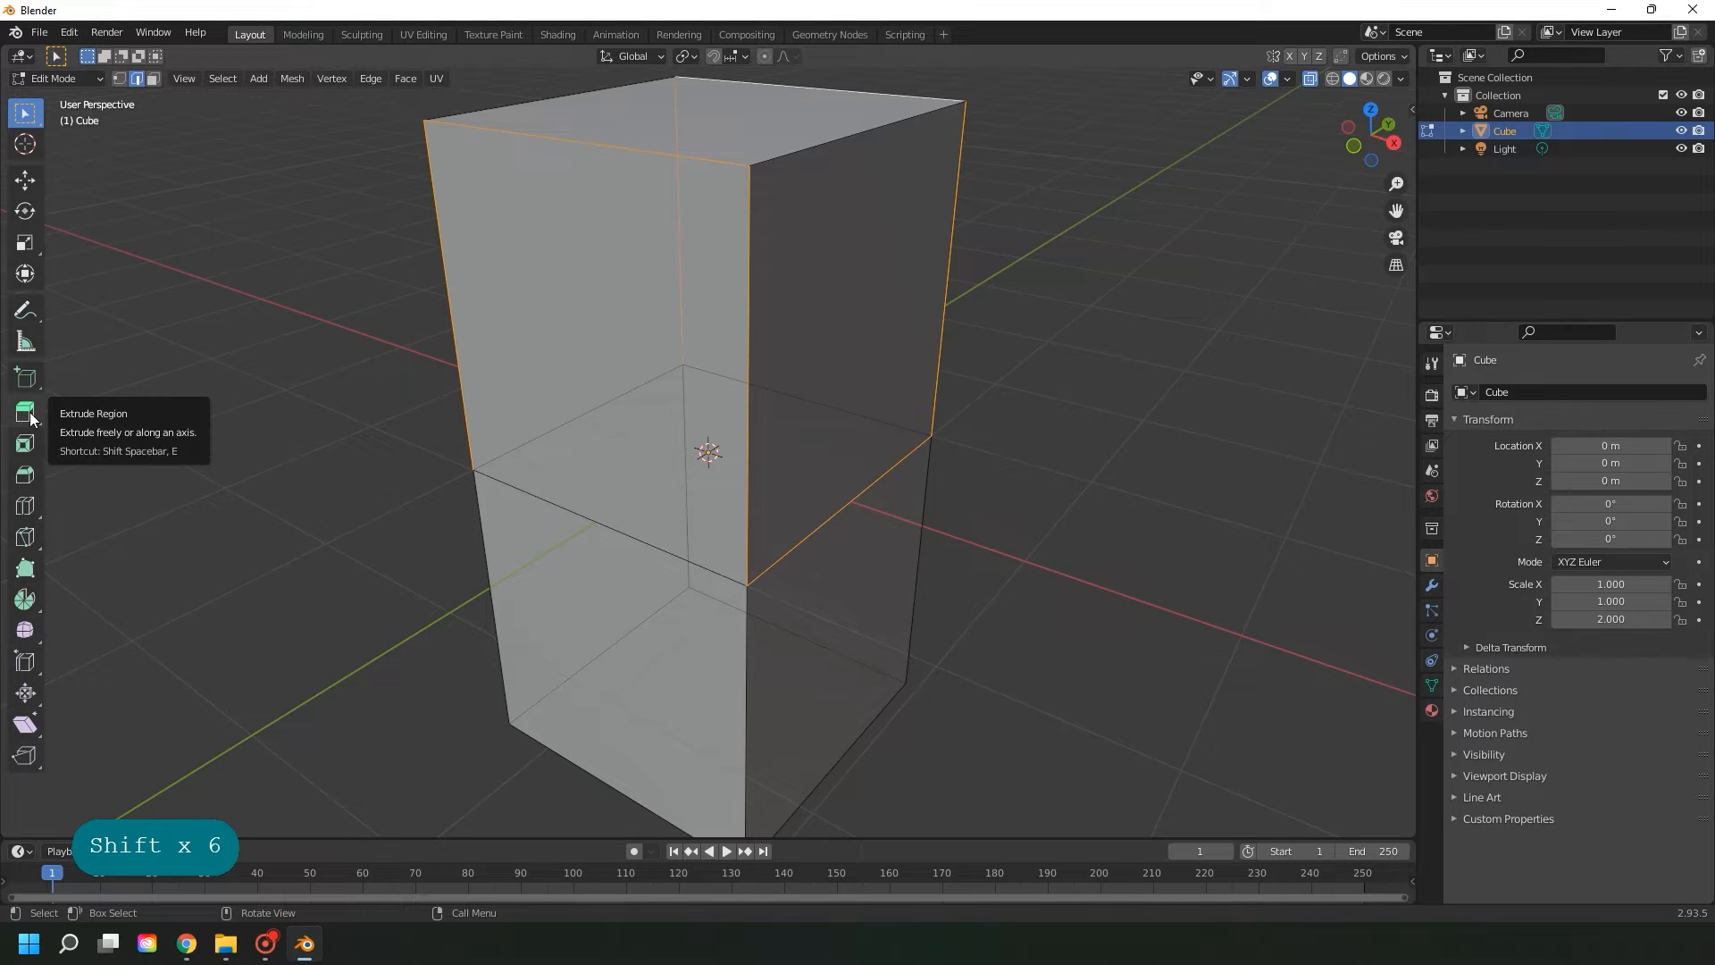
left_click(25, 476)
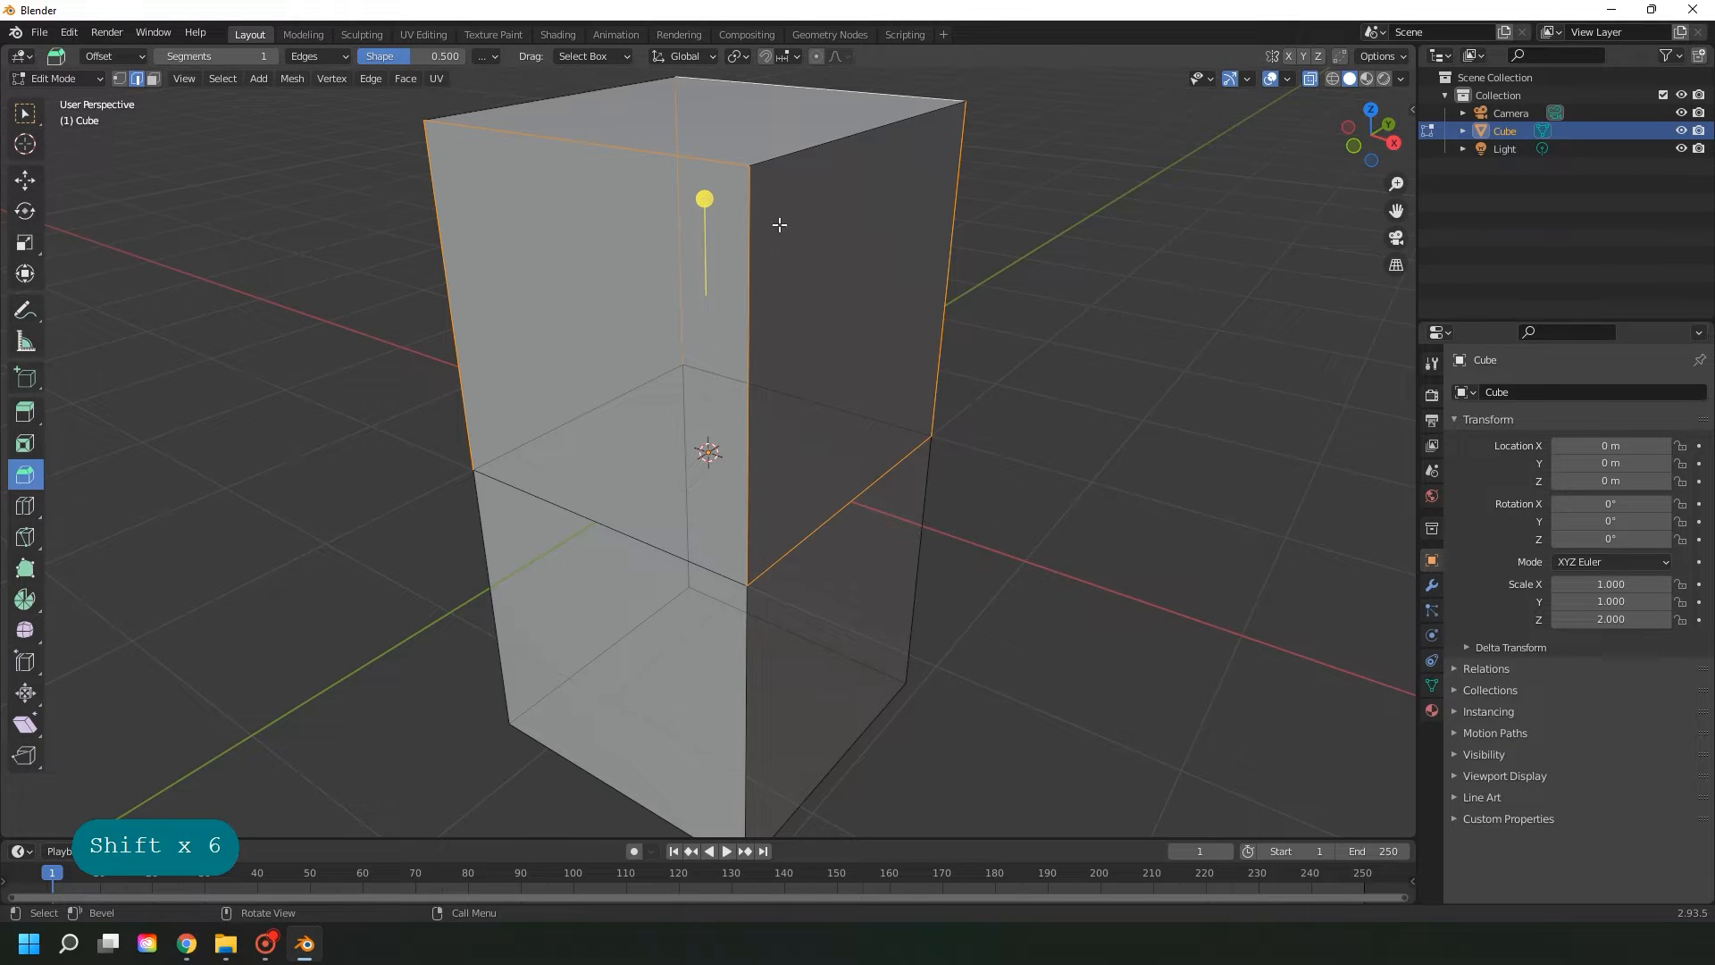
left_click_drag(700, 196, 701, 195)
mouse_move(850, 340)
middle_mouse_down()
mouse_move(747, 318)
mouse_move(871, 336)
middle_mouse_up()
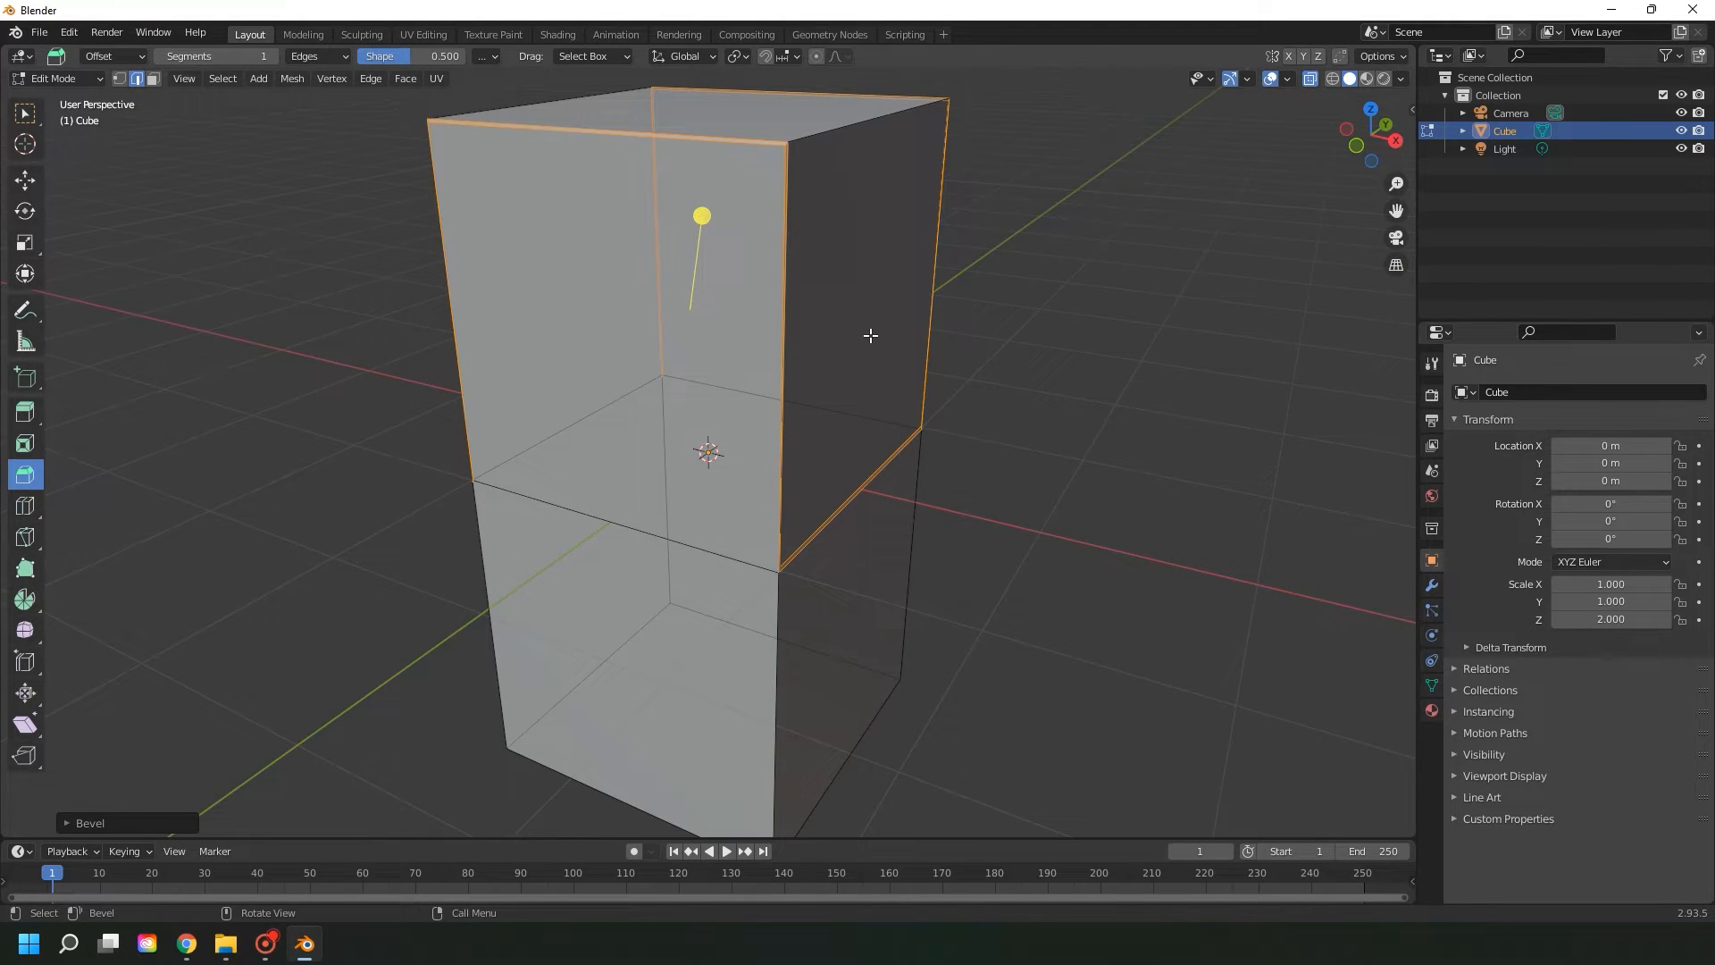
- Delete the thin bevel faces to separate the upper panels, and return to box selection
key("Delete")
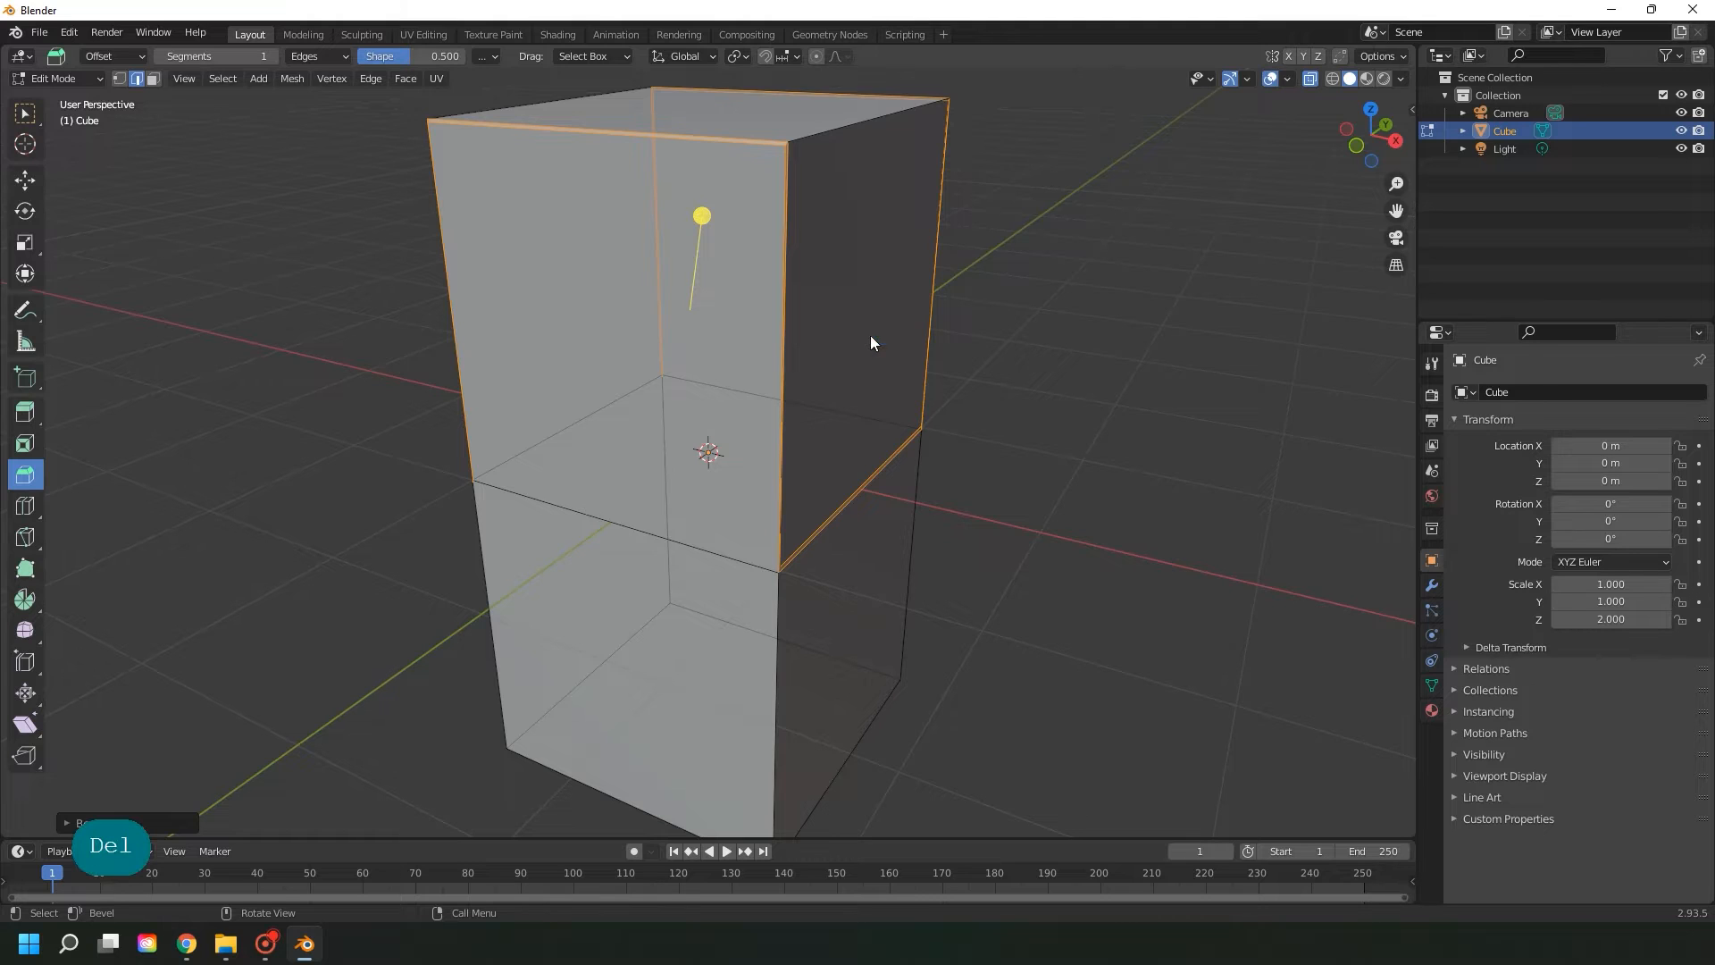
left_click(849, 375)
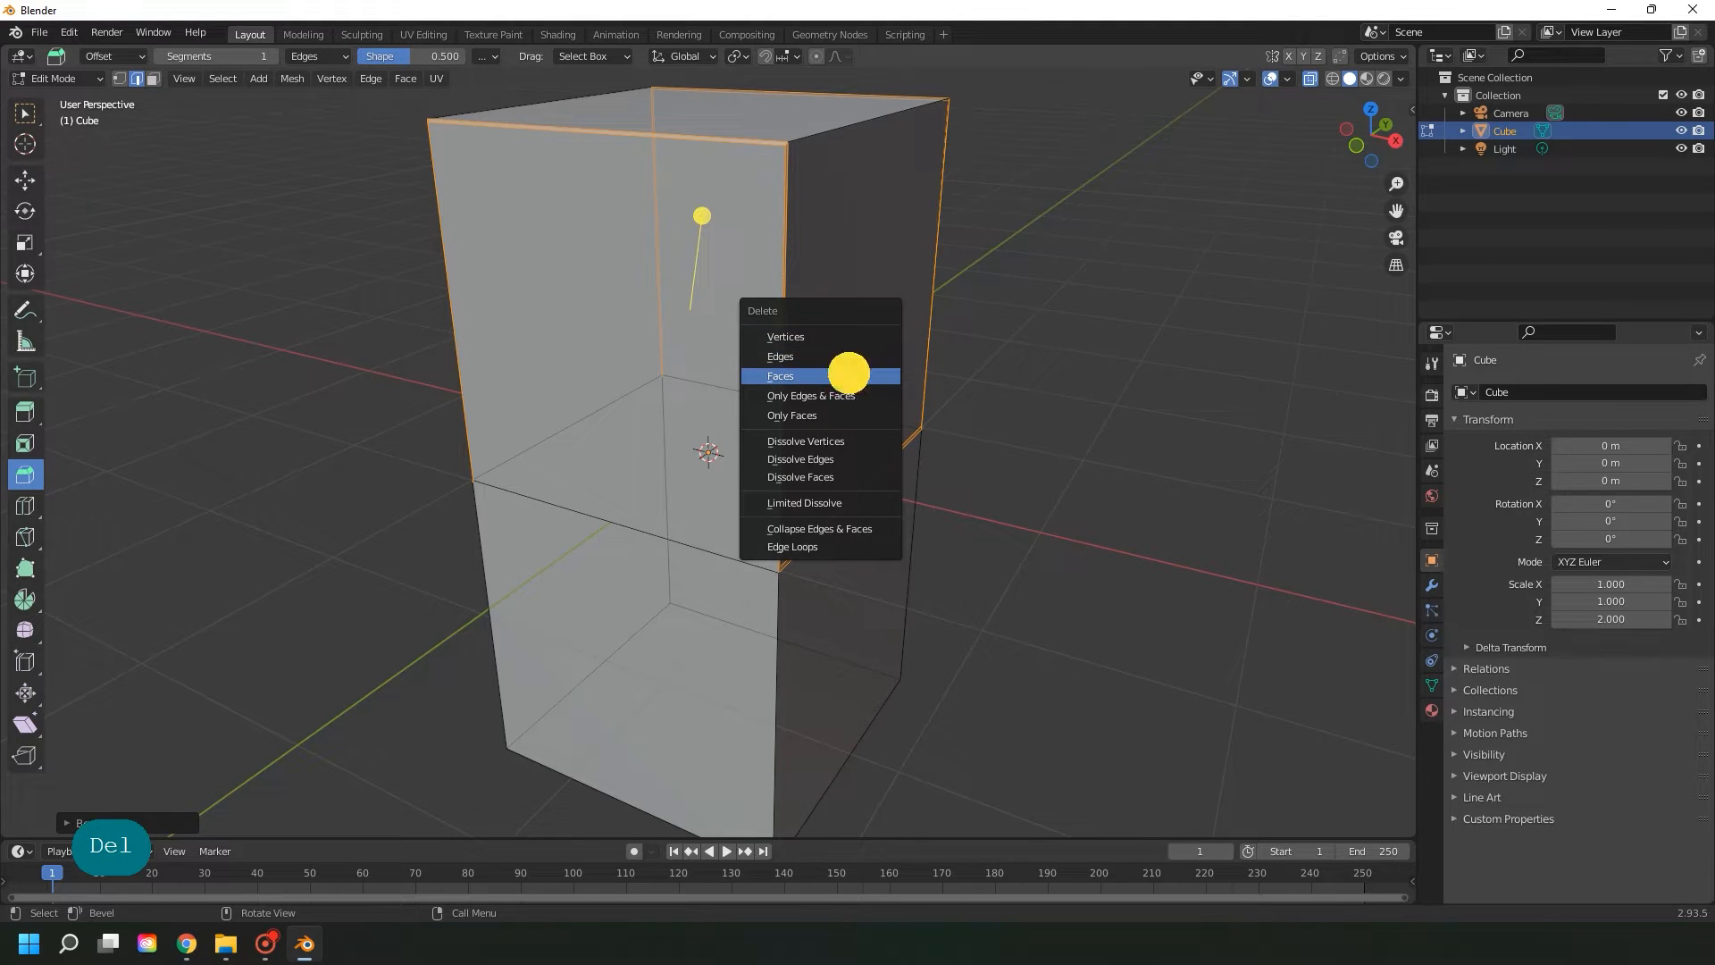
left_click(27, 114)
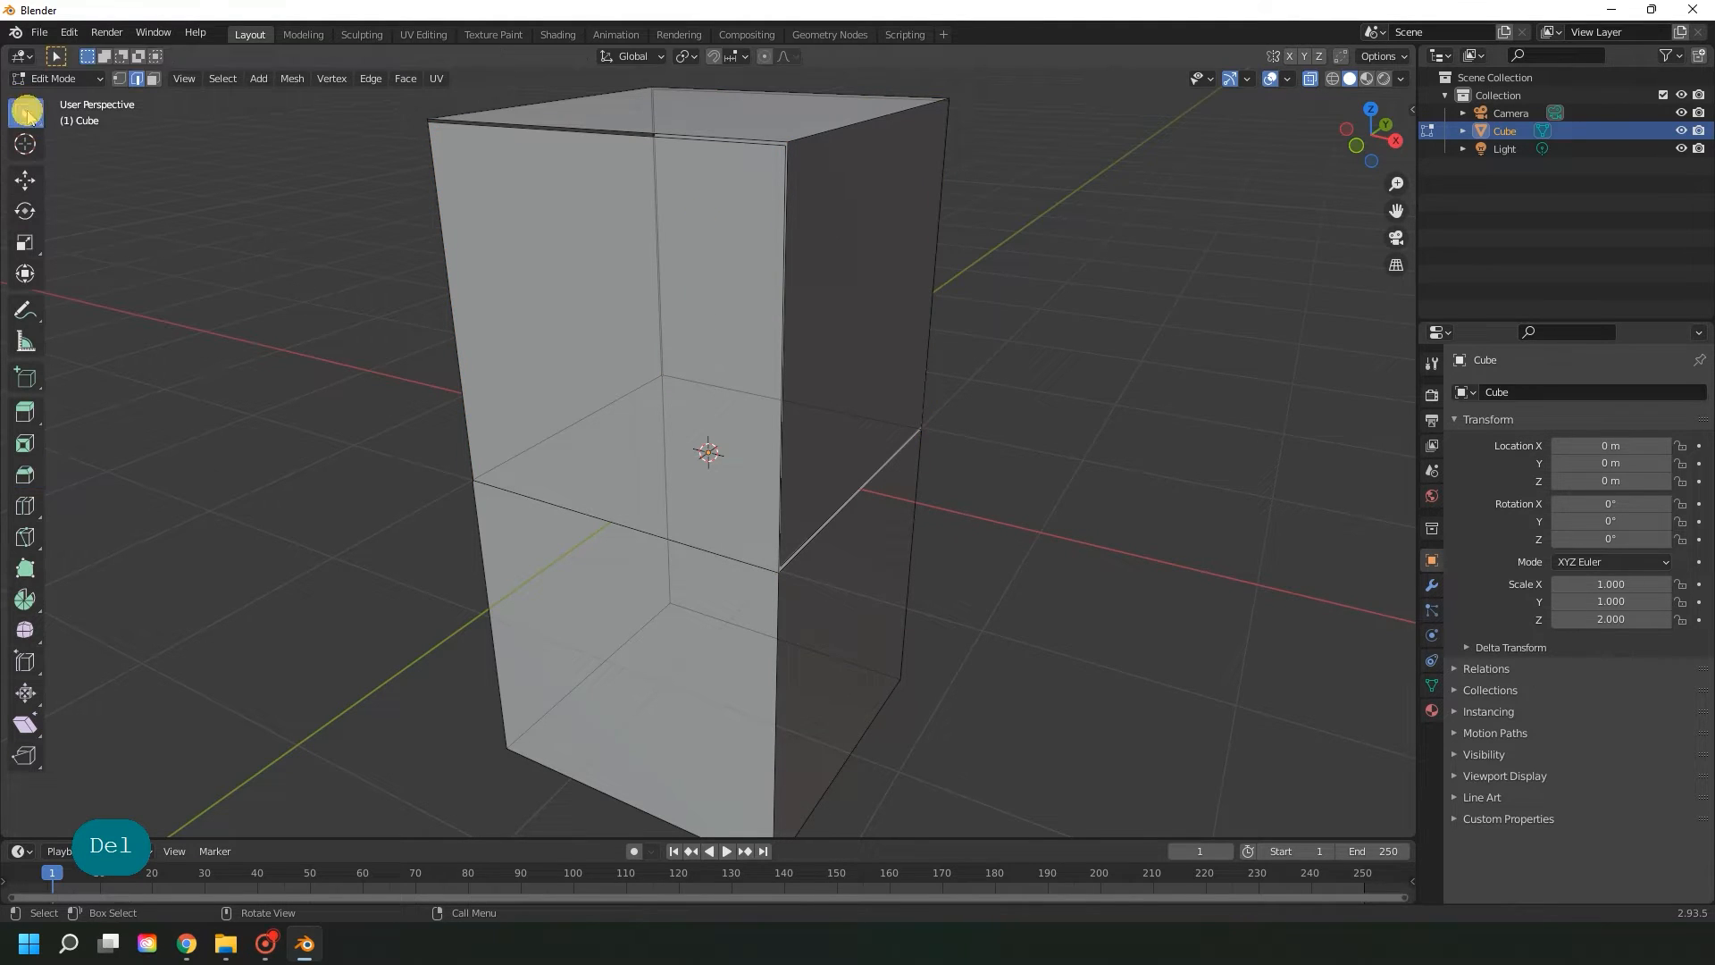
- Delete the upper front face of the box in face selection mode
middle_click_drag(827, 323, 893, 361)
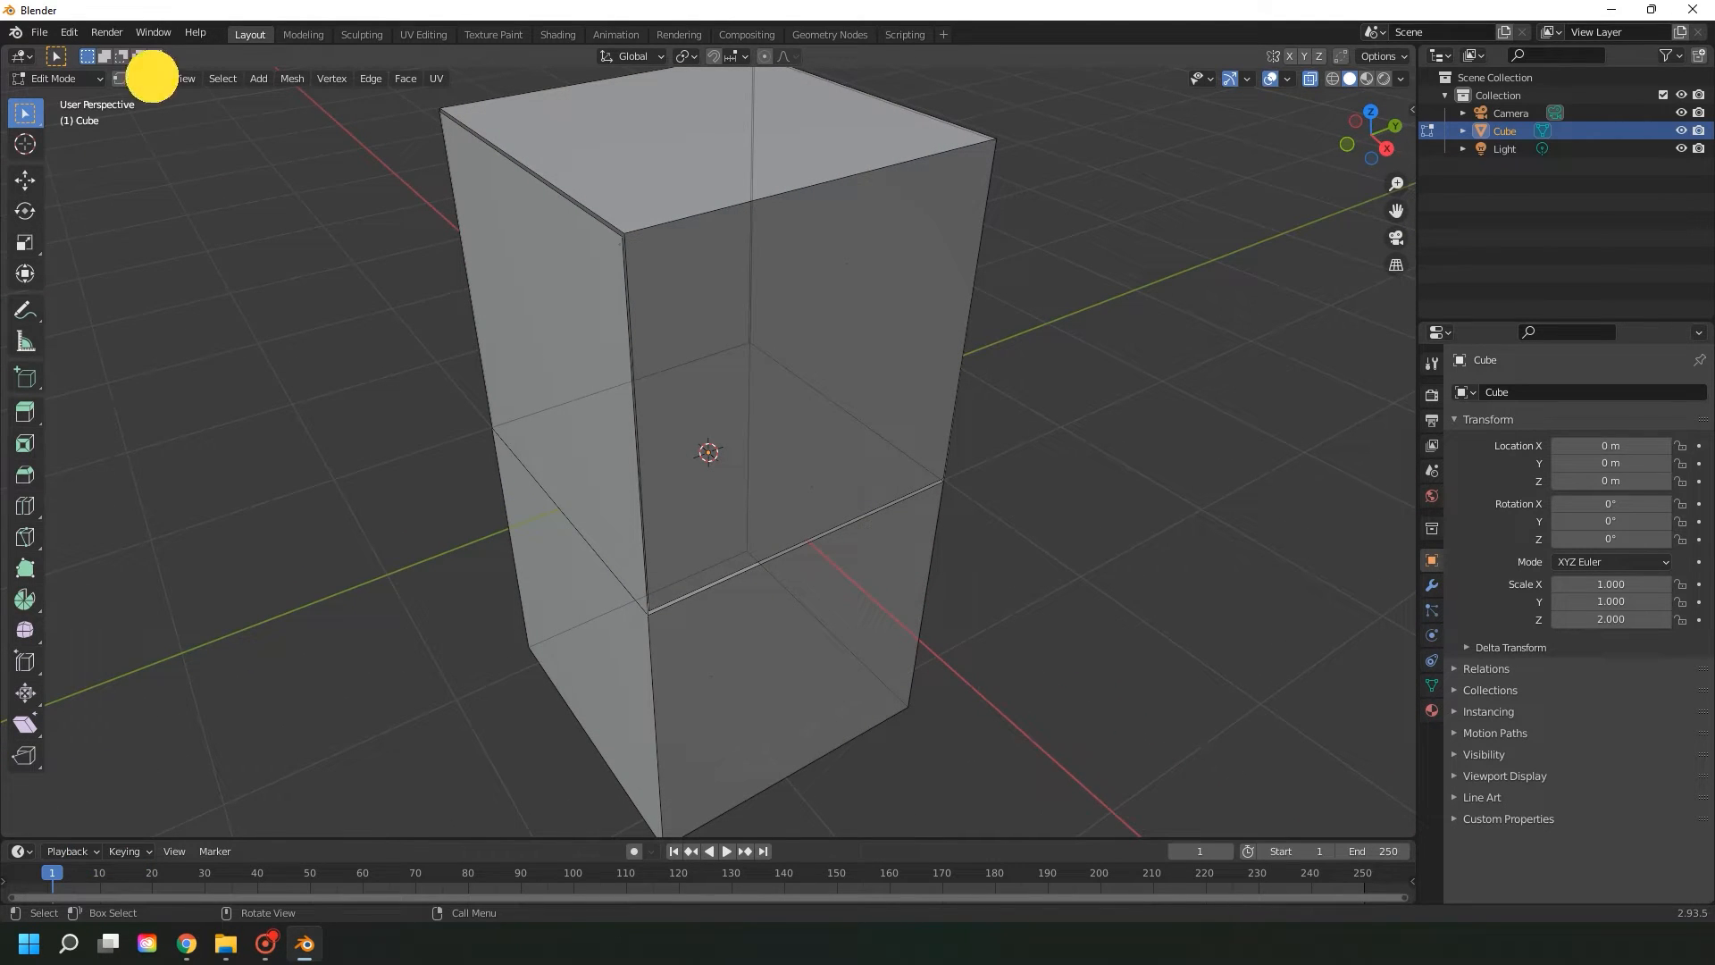
left_click(817, 383)
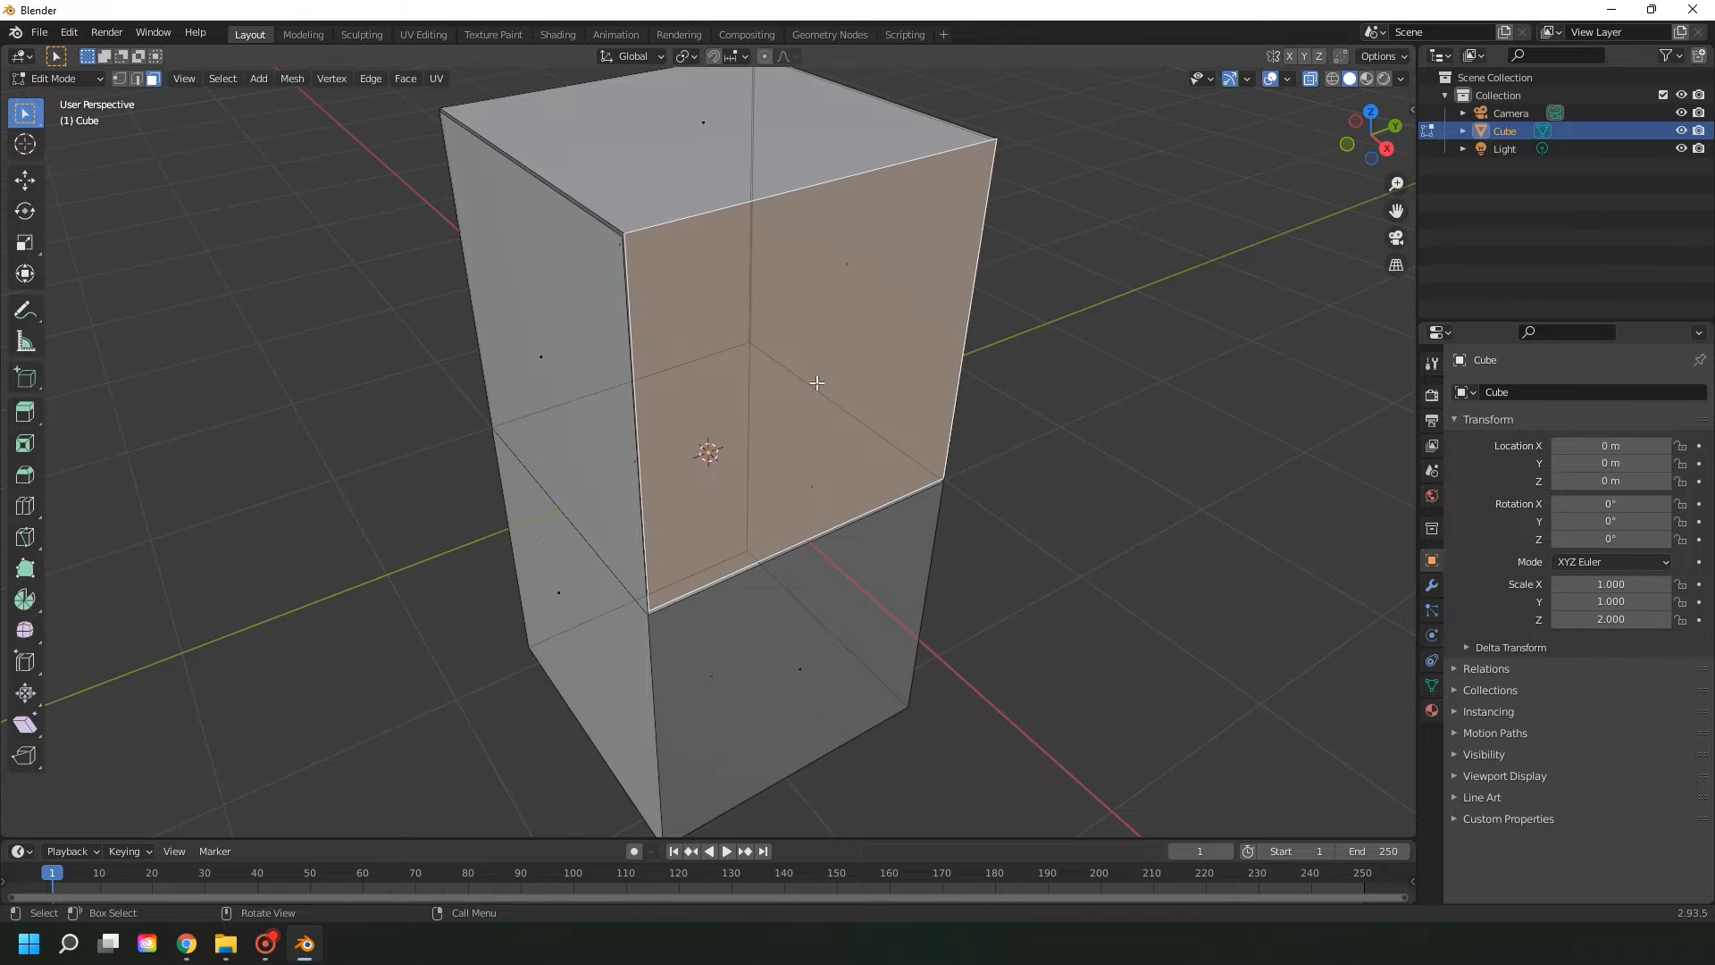
left_click(69, 32)
key("Delete")
key("Delete")
left_click(816, 380)
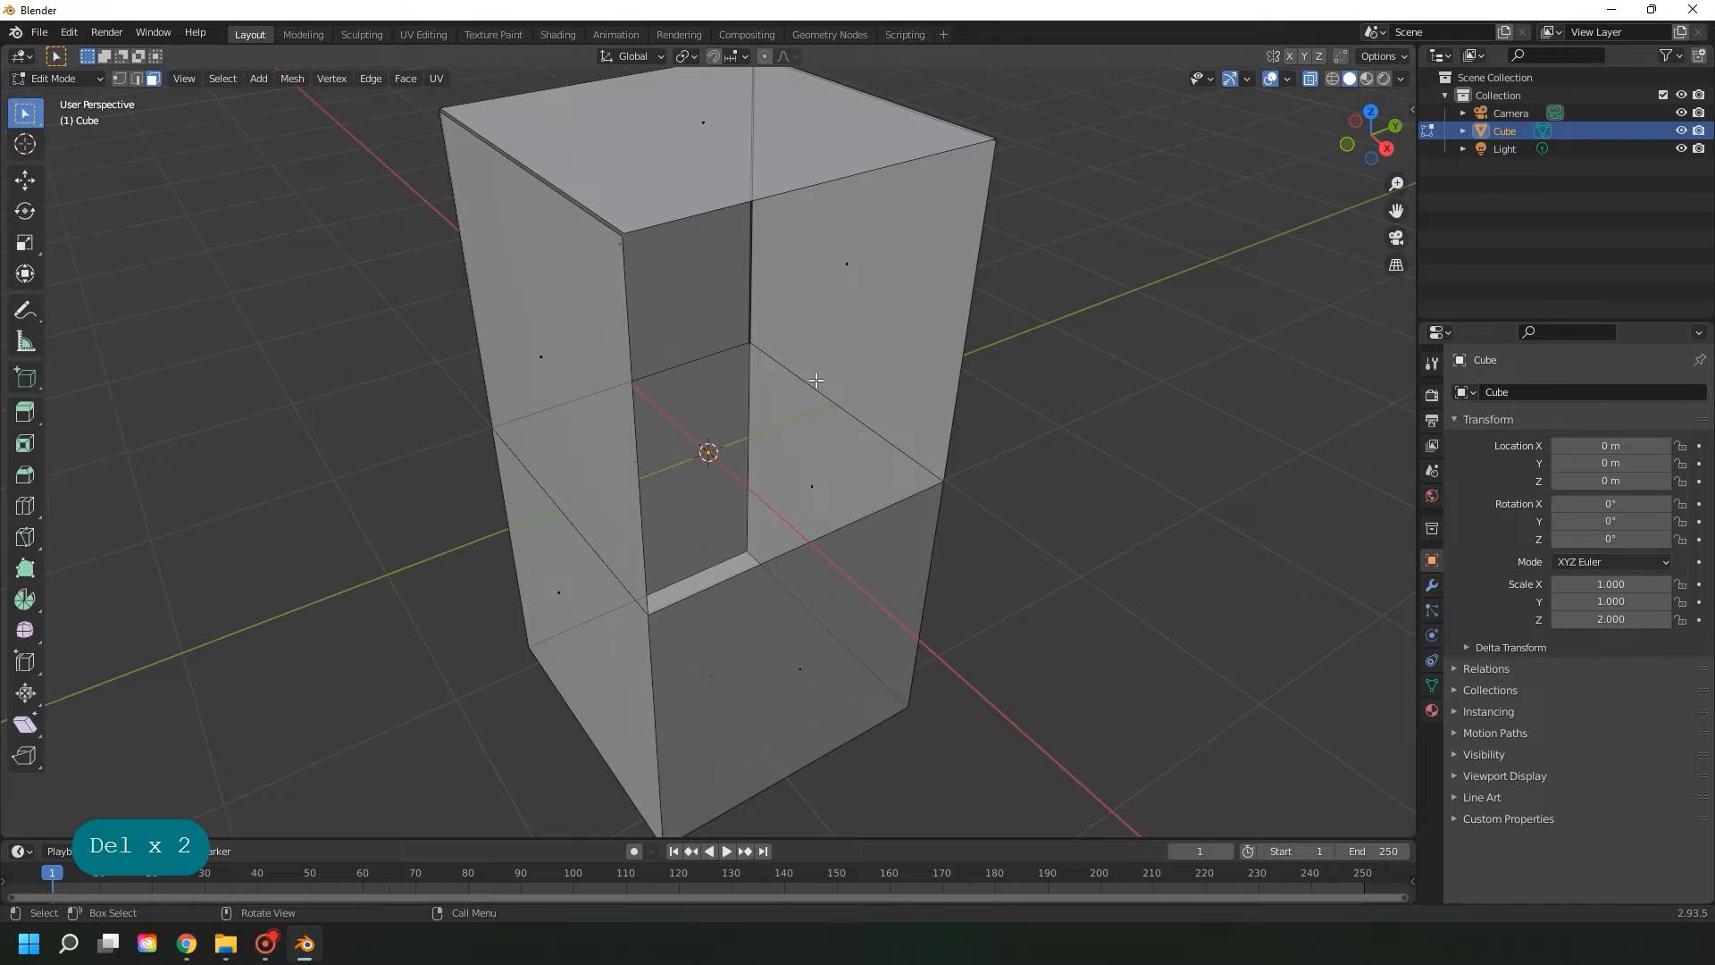
- Cut both upper side walls horizontally at half their height with loop cuts and return to box selection
middle_click_drag(715, 324, 769, 283)
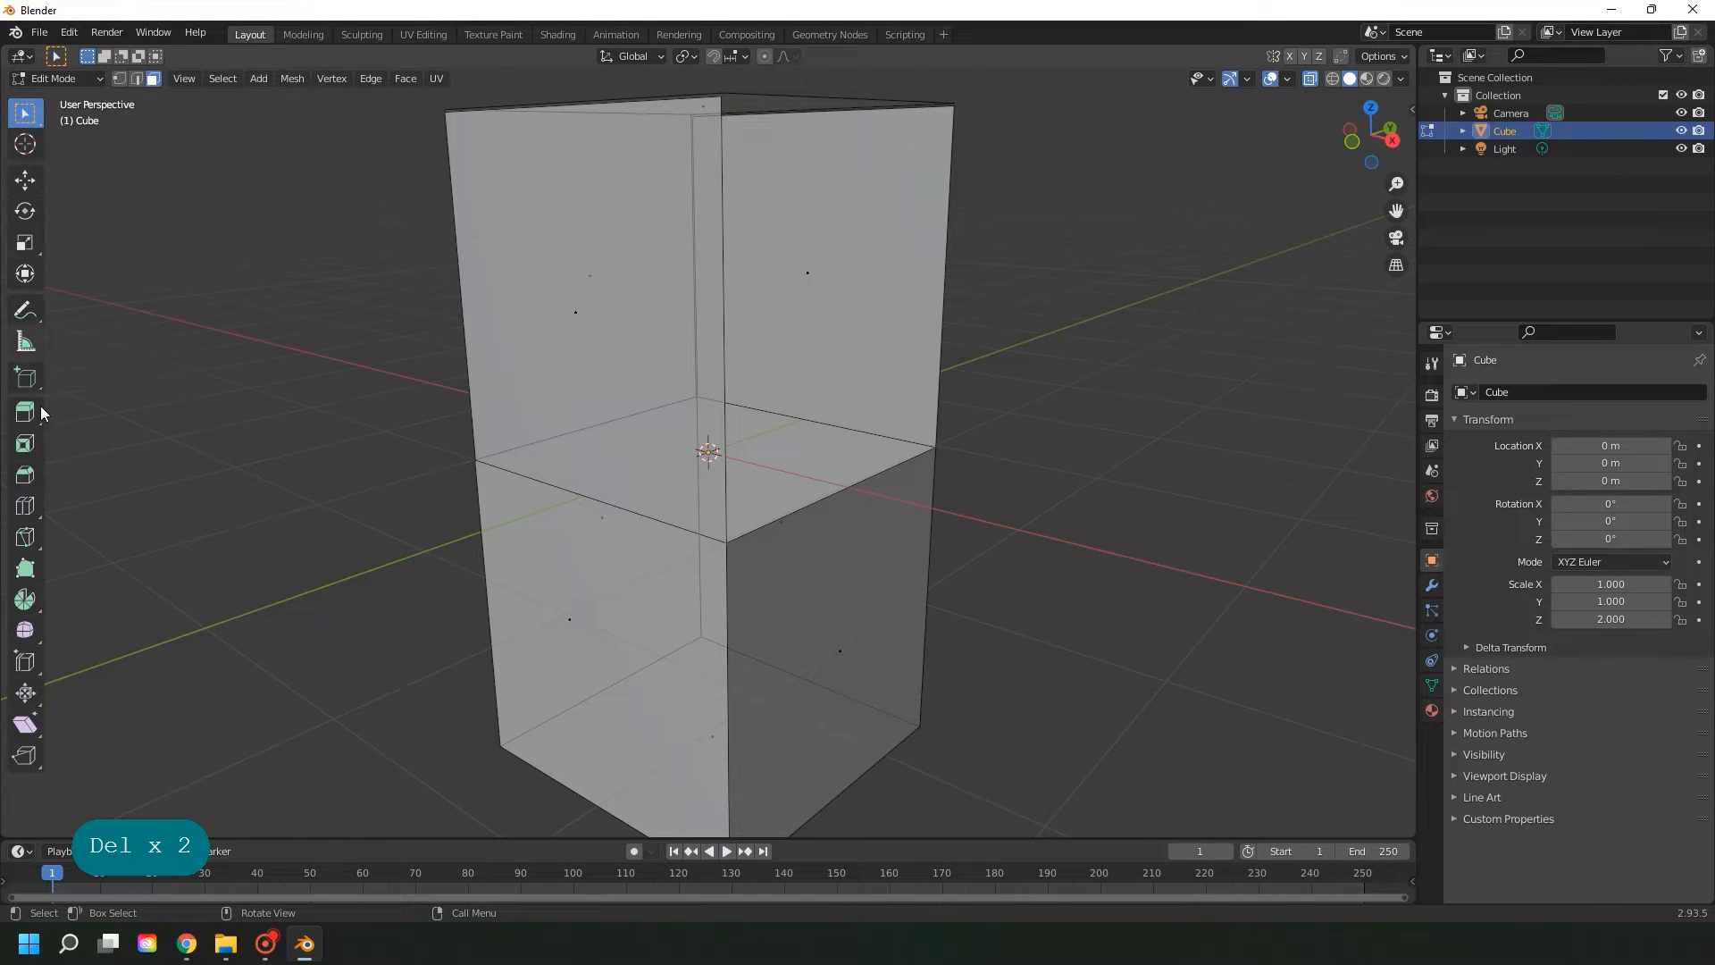
left_click(25, 508)
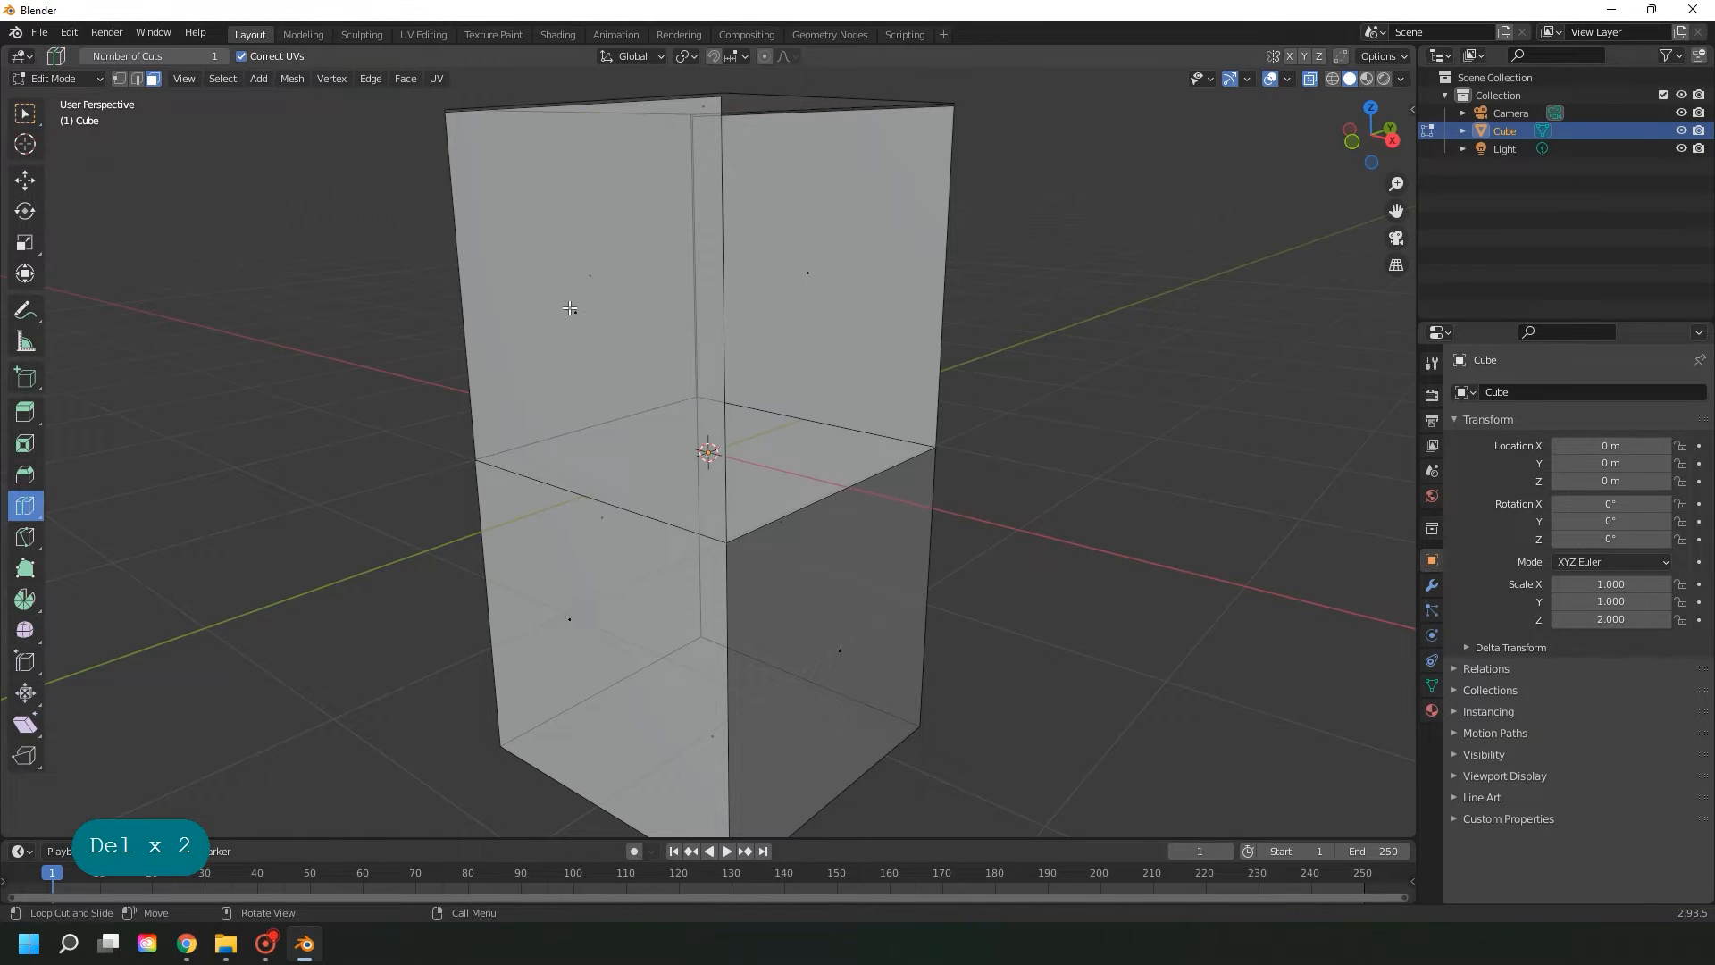
left_click(726, 333)
right_click(976, 348)
middle_click_drag(1040, 300, 844, 292)
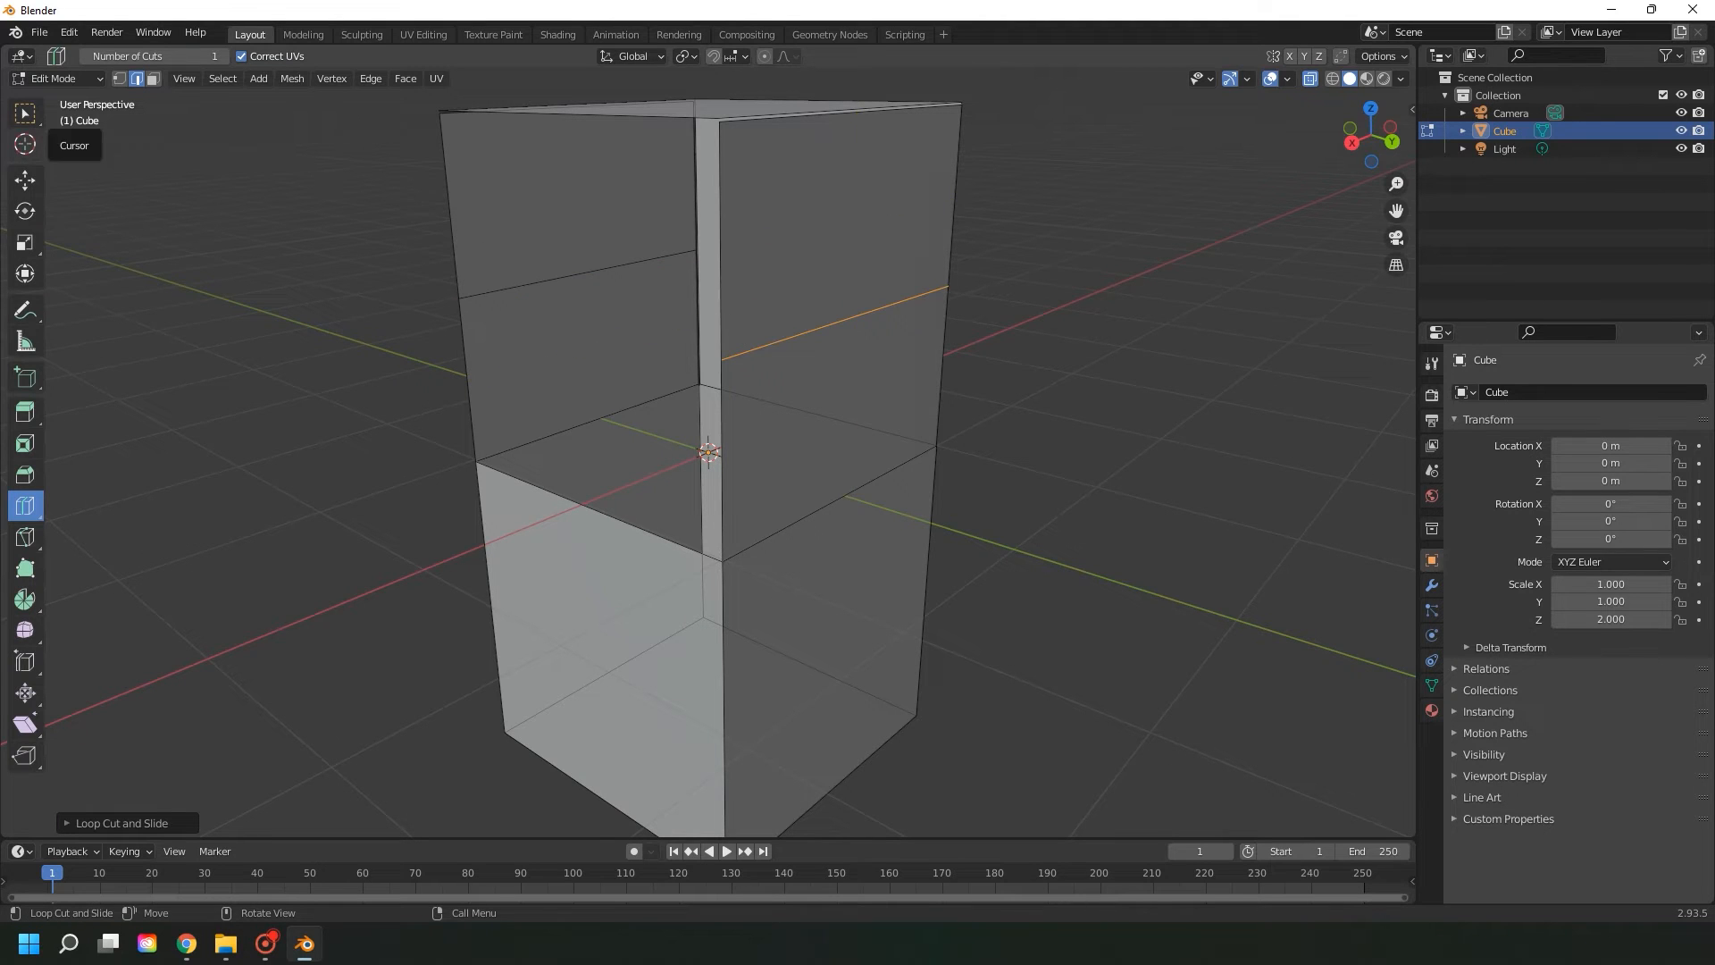
left_click(21, 113)
- Delete the upper face of the cut side wall on the positive Y side in face selection mode
left_click(153, 79)
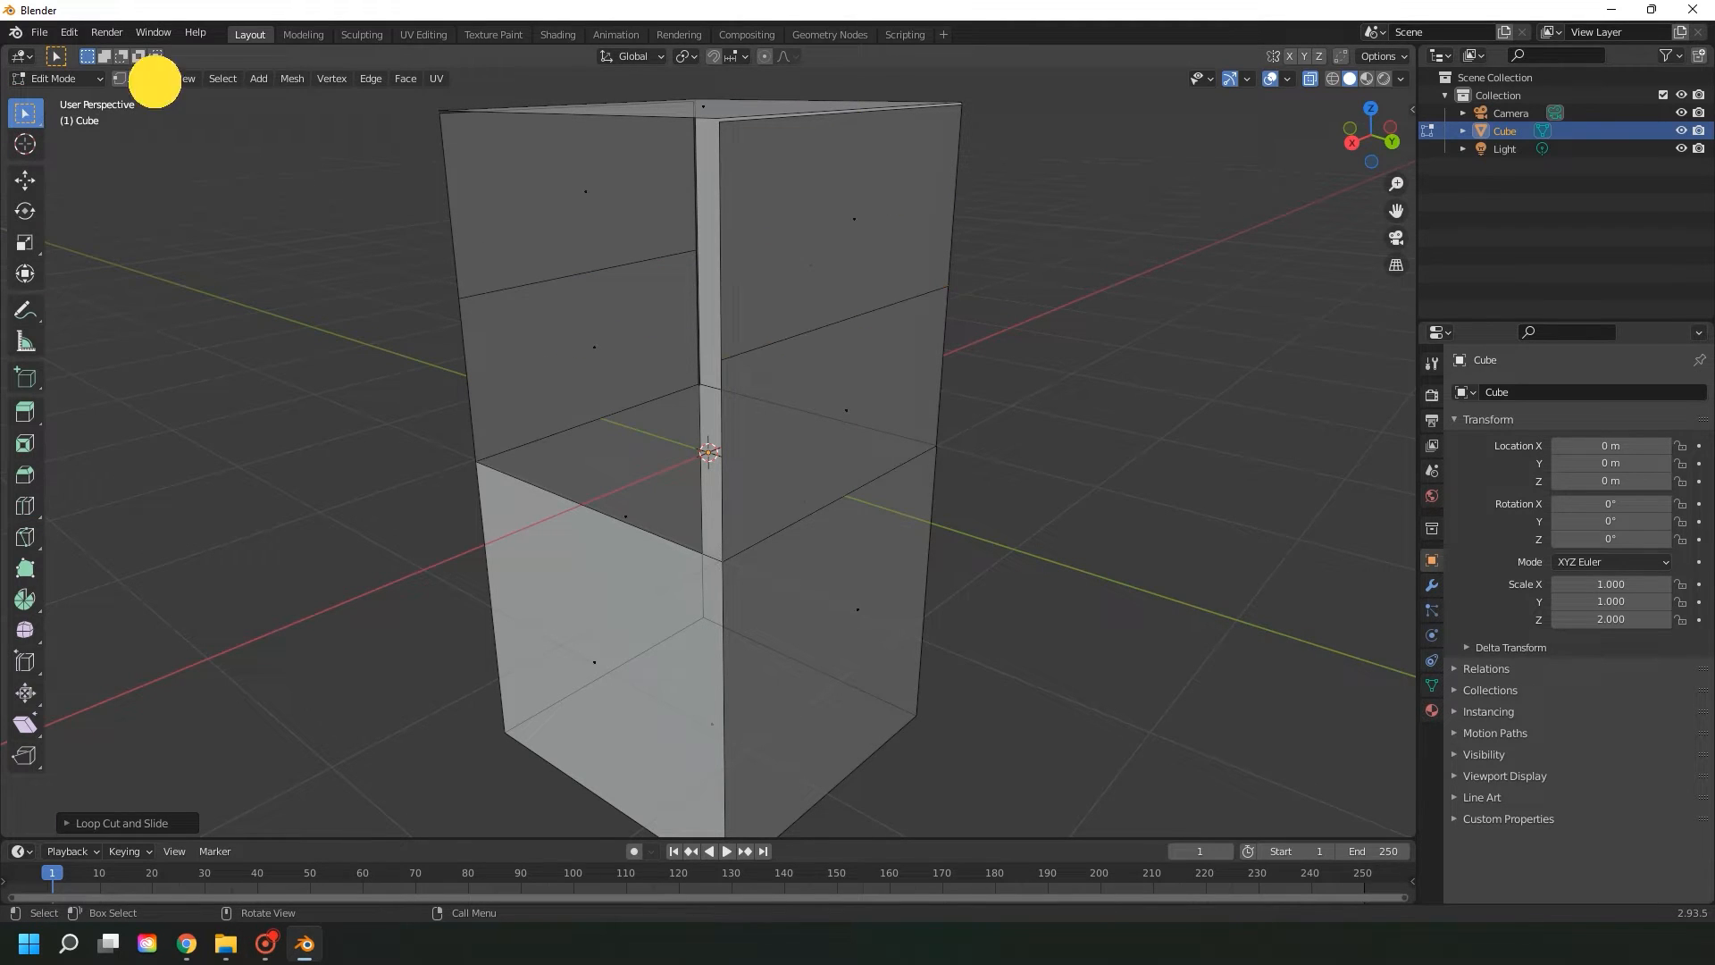
left_click(856, 218)
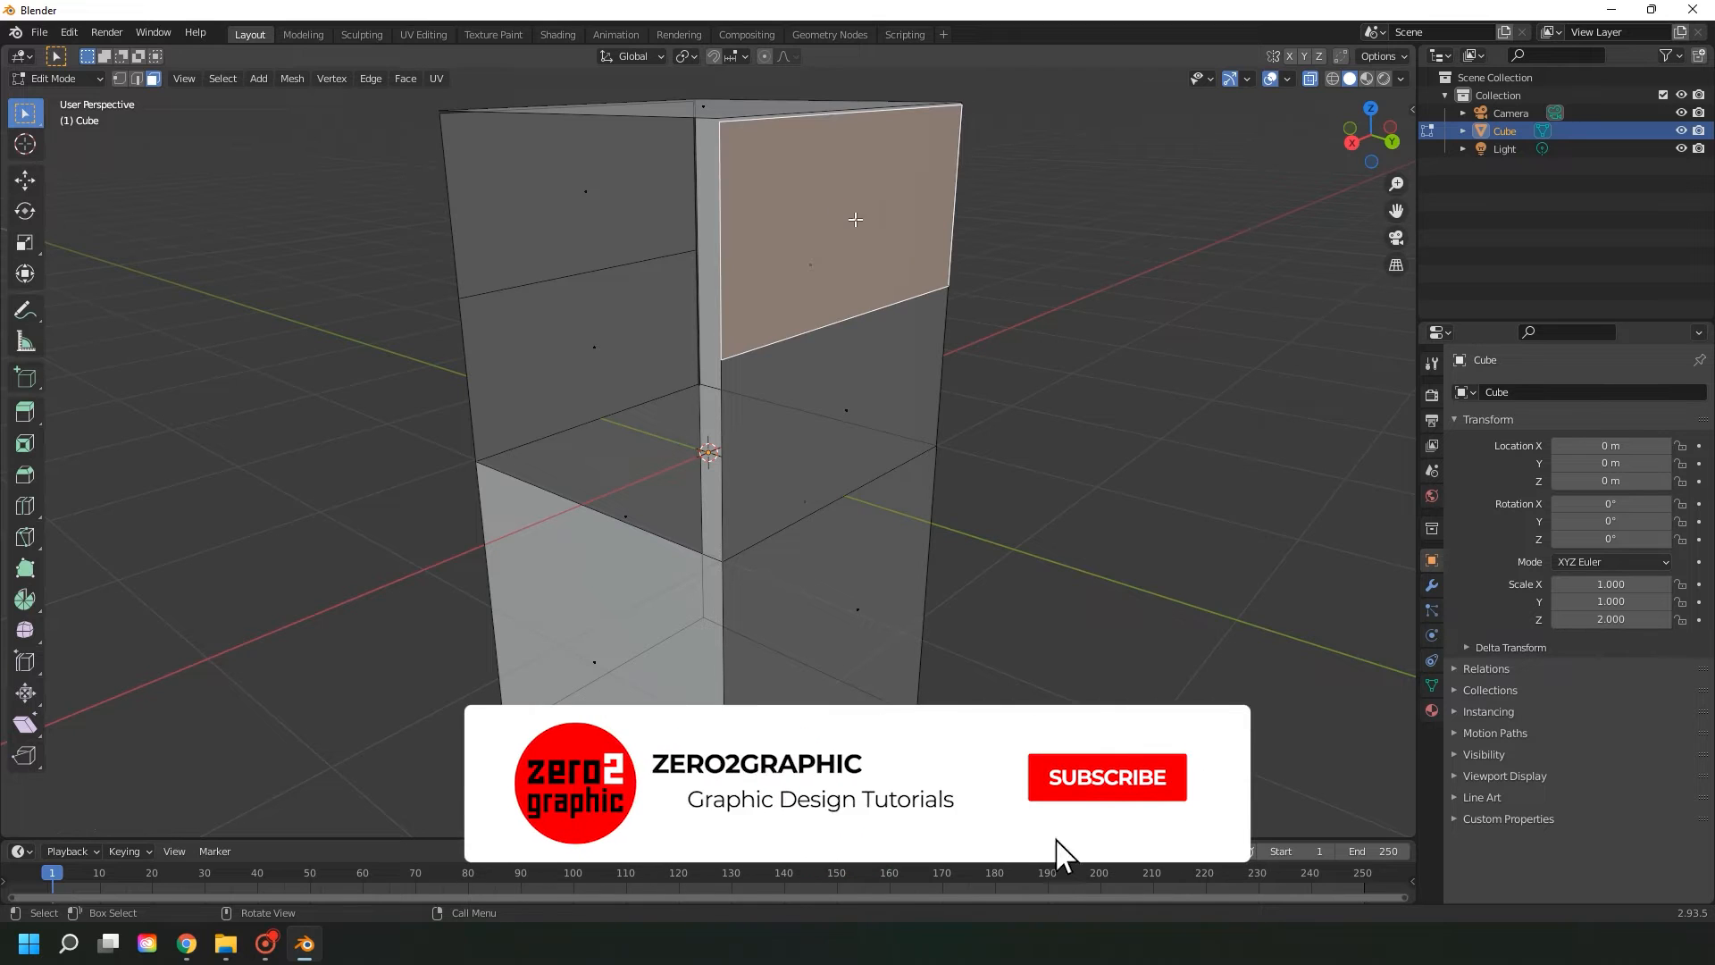
key("Delete")
left_click(855, 218)
middle_click_drag(830, 236, 847, 273)
scroll(664, 249, "down", 1)
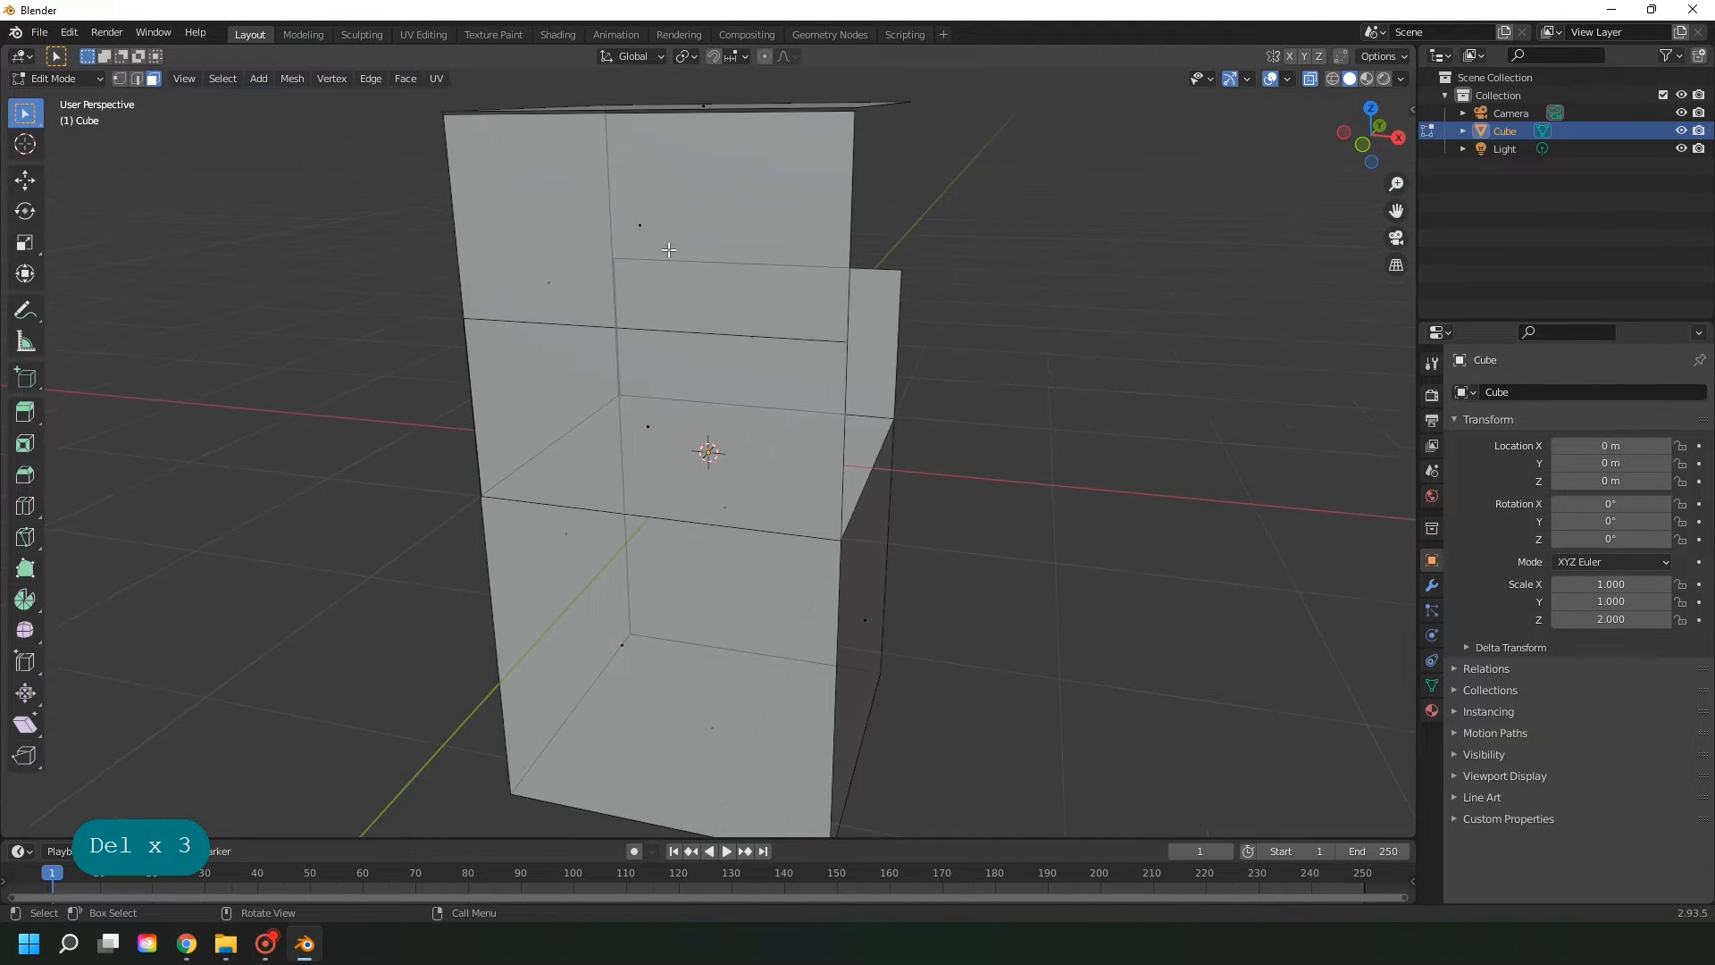
- Delete the upper face of the cut side wall on the negative Y side and return to box selection
left_click(643, 225)
key("Delete")
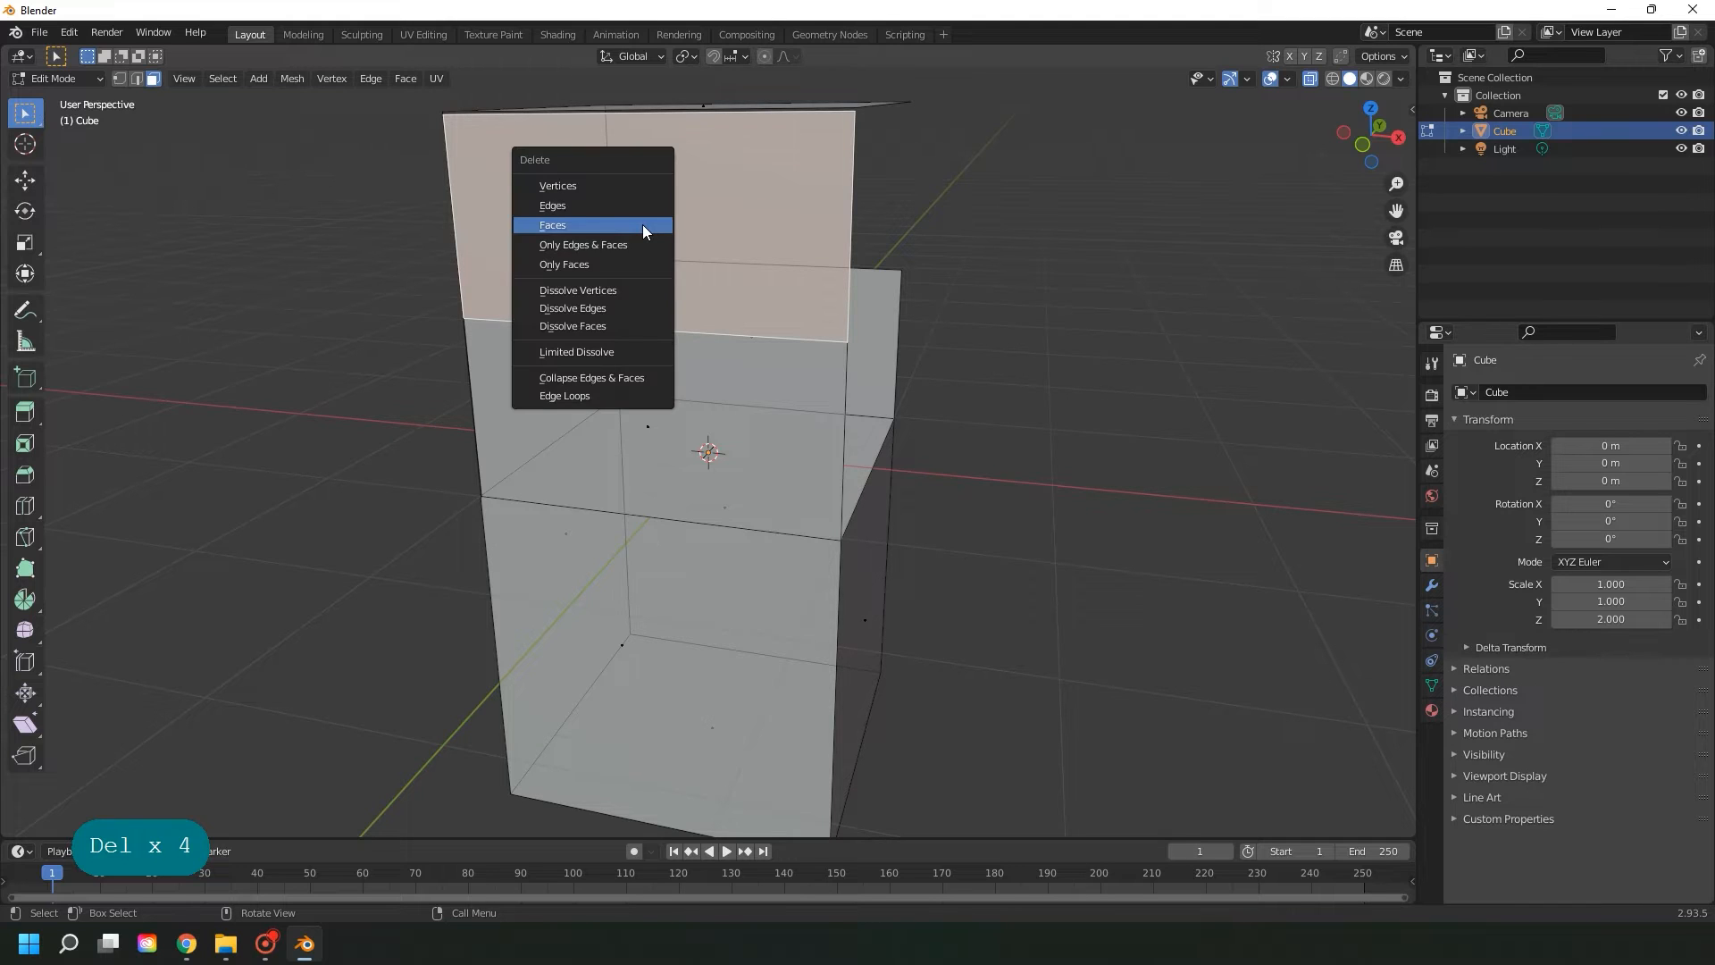
left_click(642, 223)
left_click(23, 118)
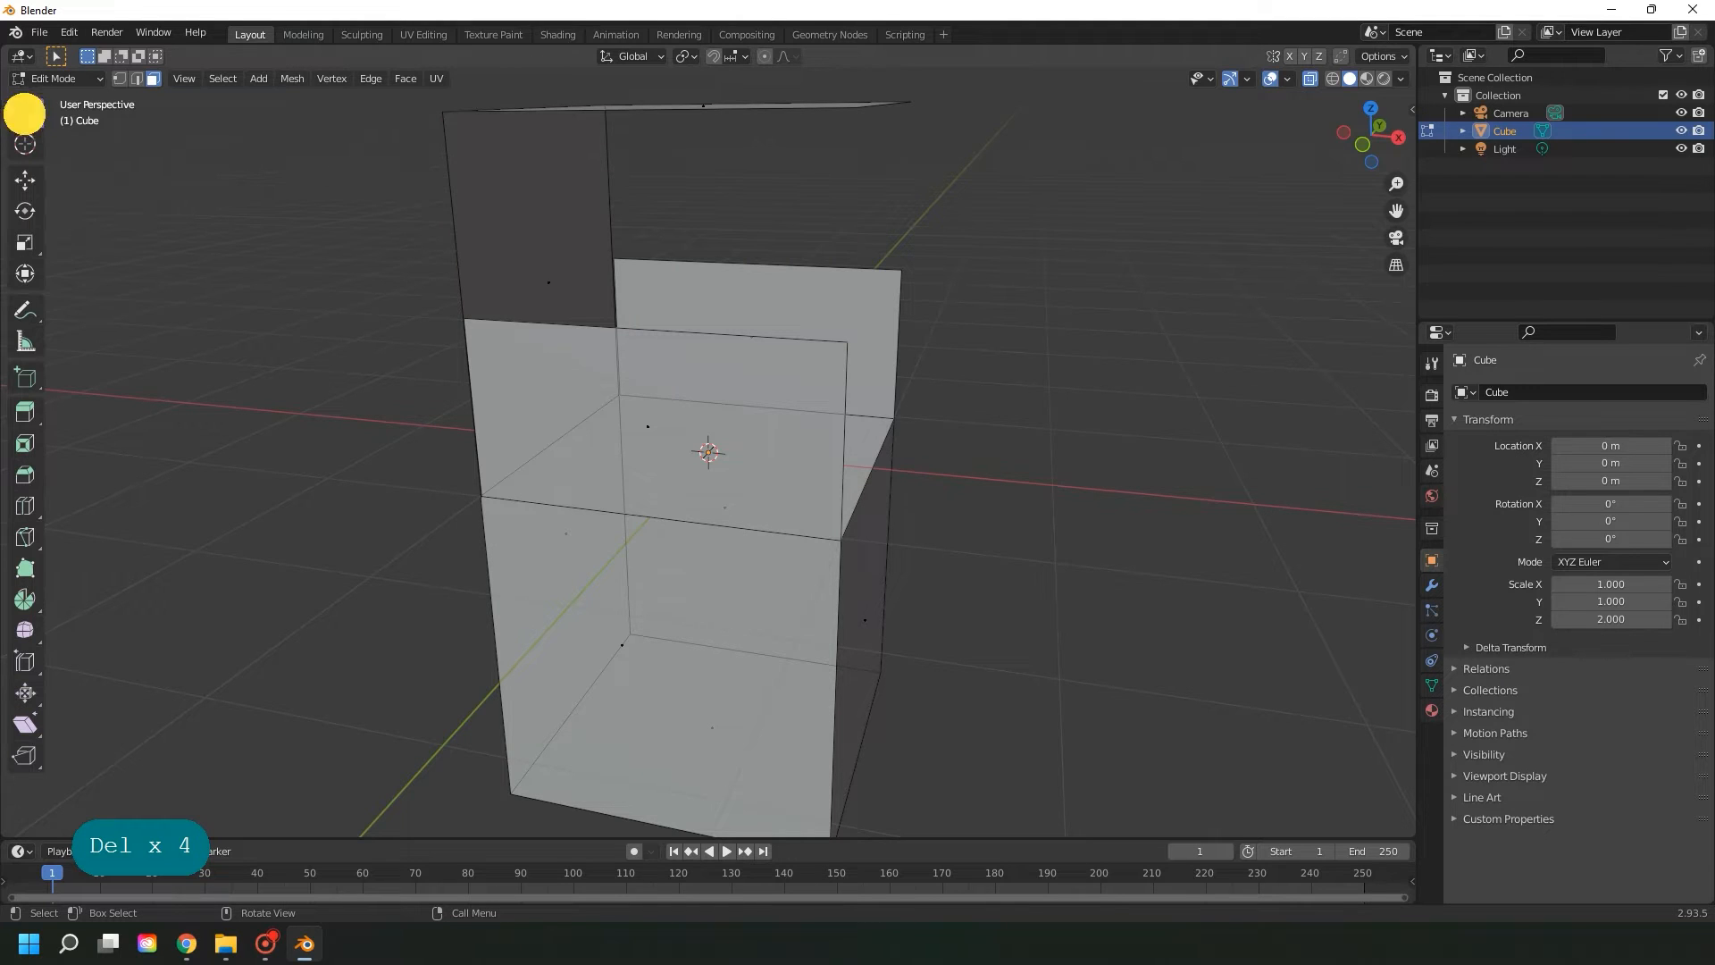
- Loop cut the top face parallel to the Y axis, slid towards the tall back wall, and return to box selection
middle_click_drag(784, 285, 754, 340)
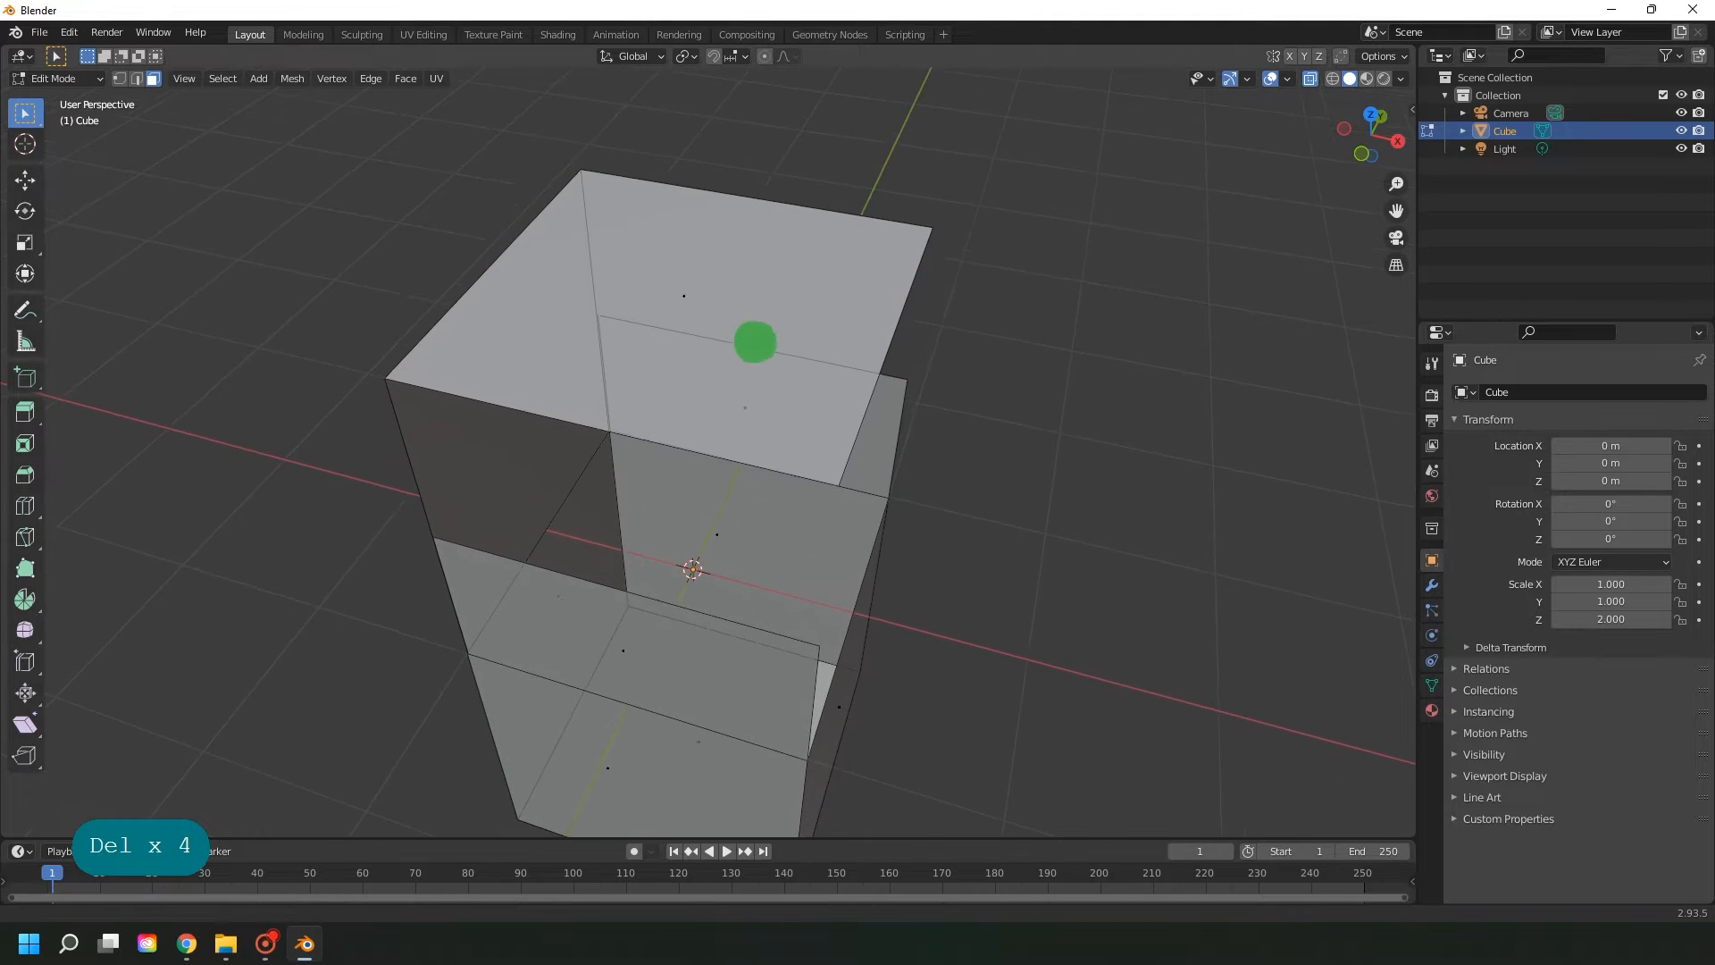
scroll(760, 341, "up", 1)
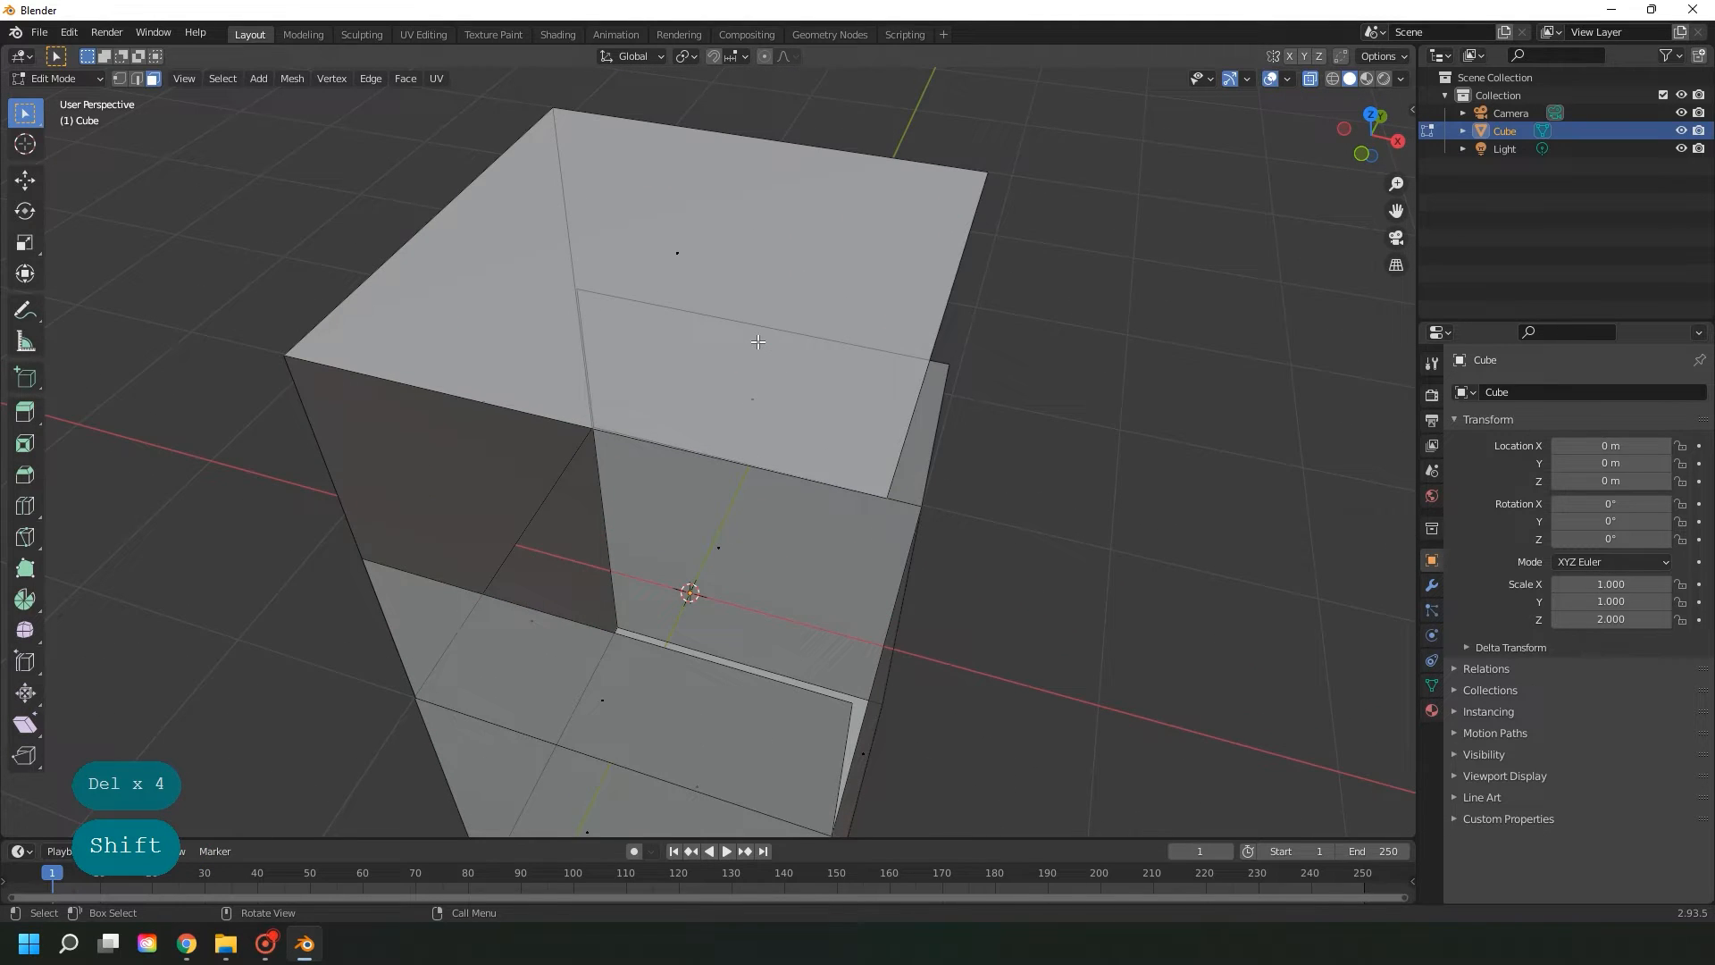
left_click(25, 505)
left_click_drag(650, 442, 469, 437)
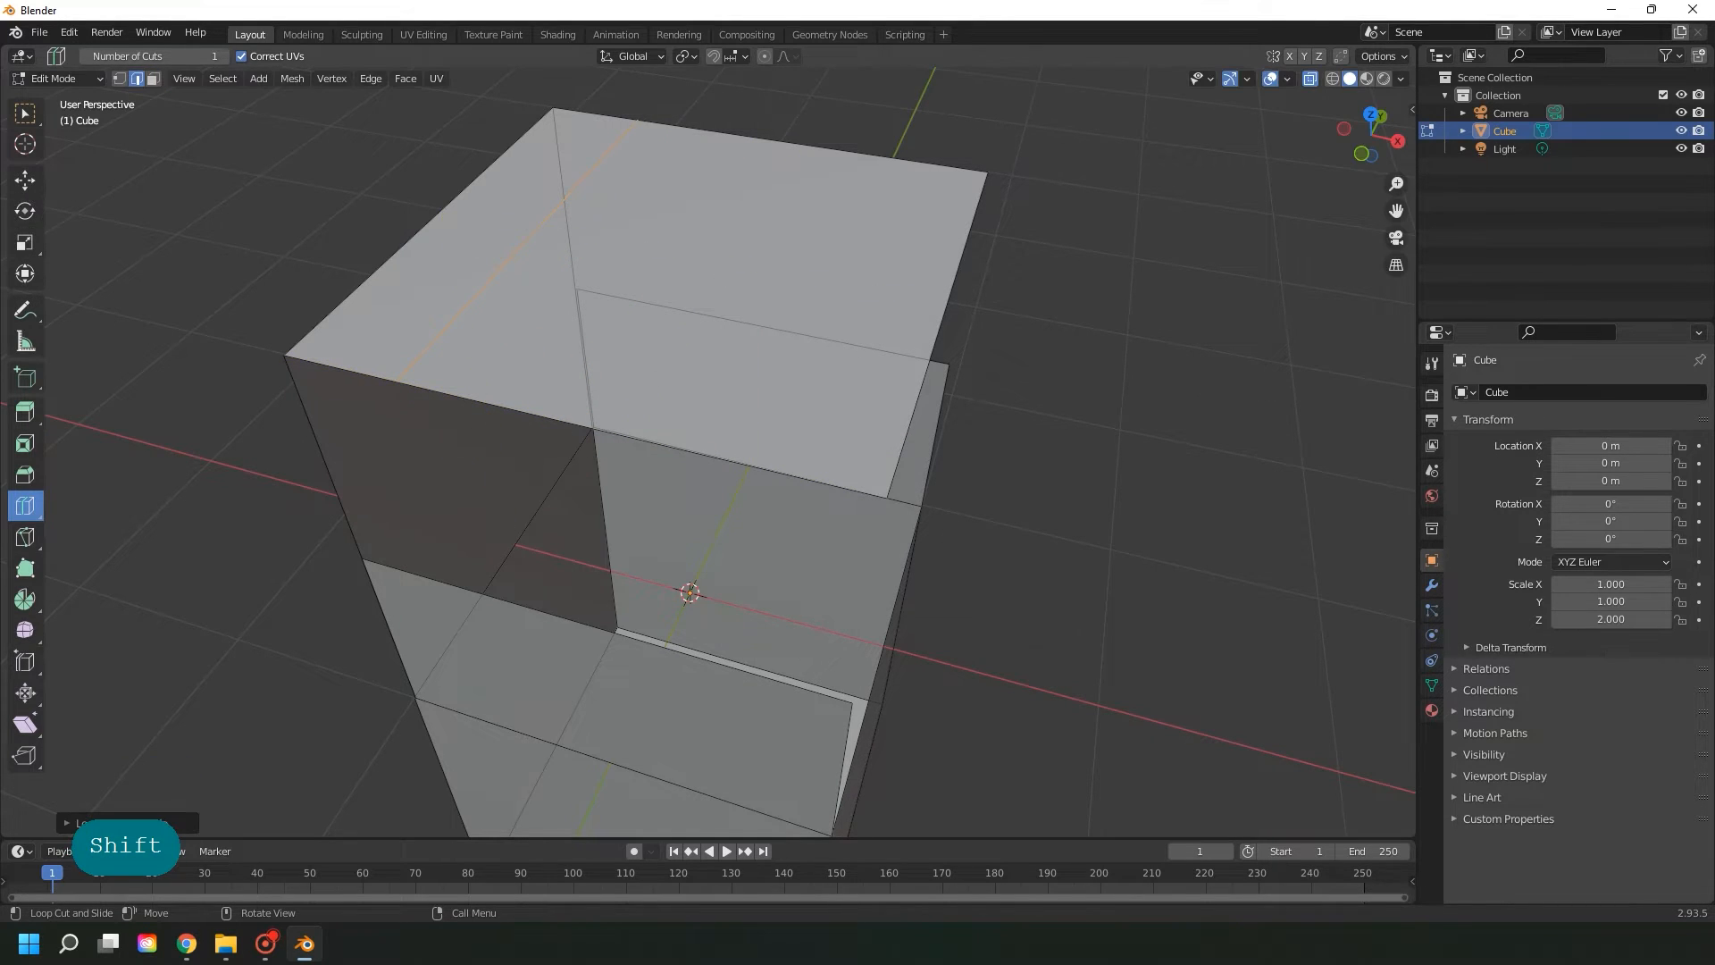
left_click(25, 112)
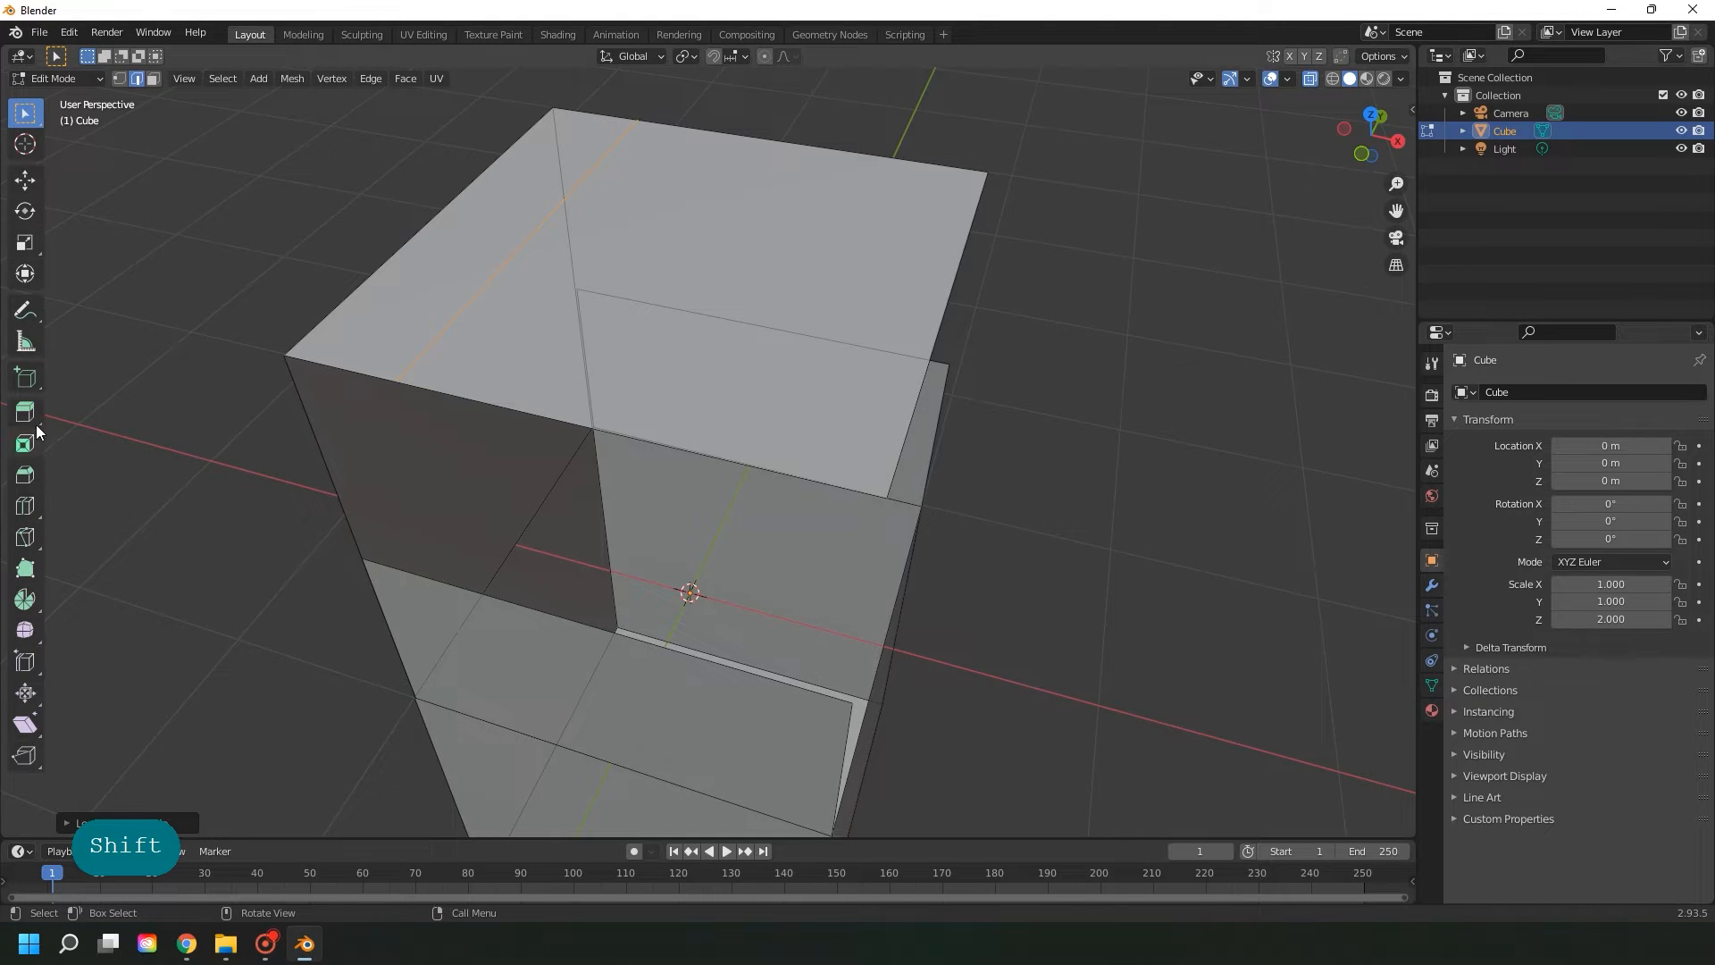
- Delete the larger front part of the top face in face selection mode, keeping the narrow strip on the back wall
left_click(154, 78)
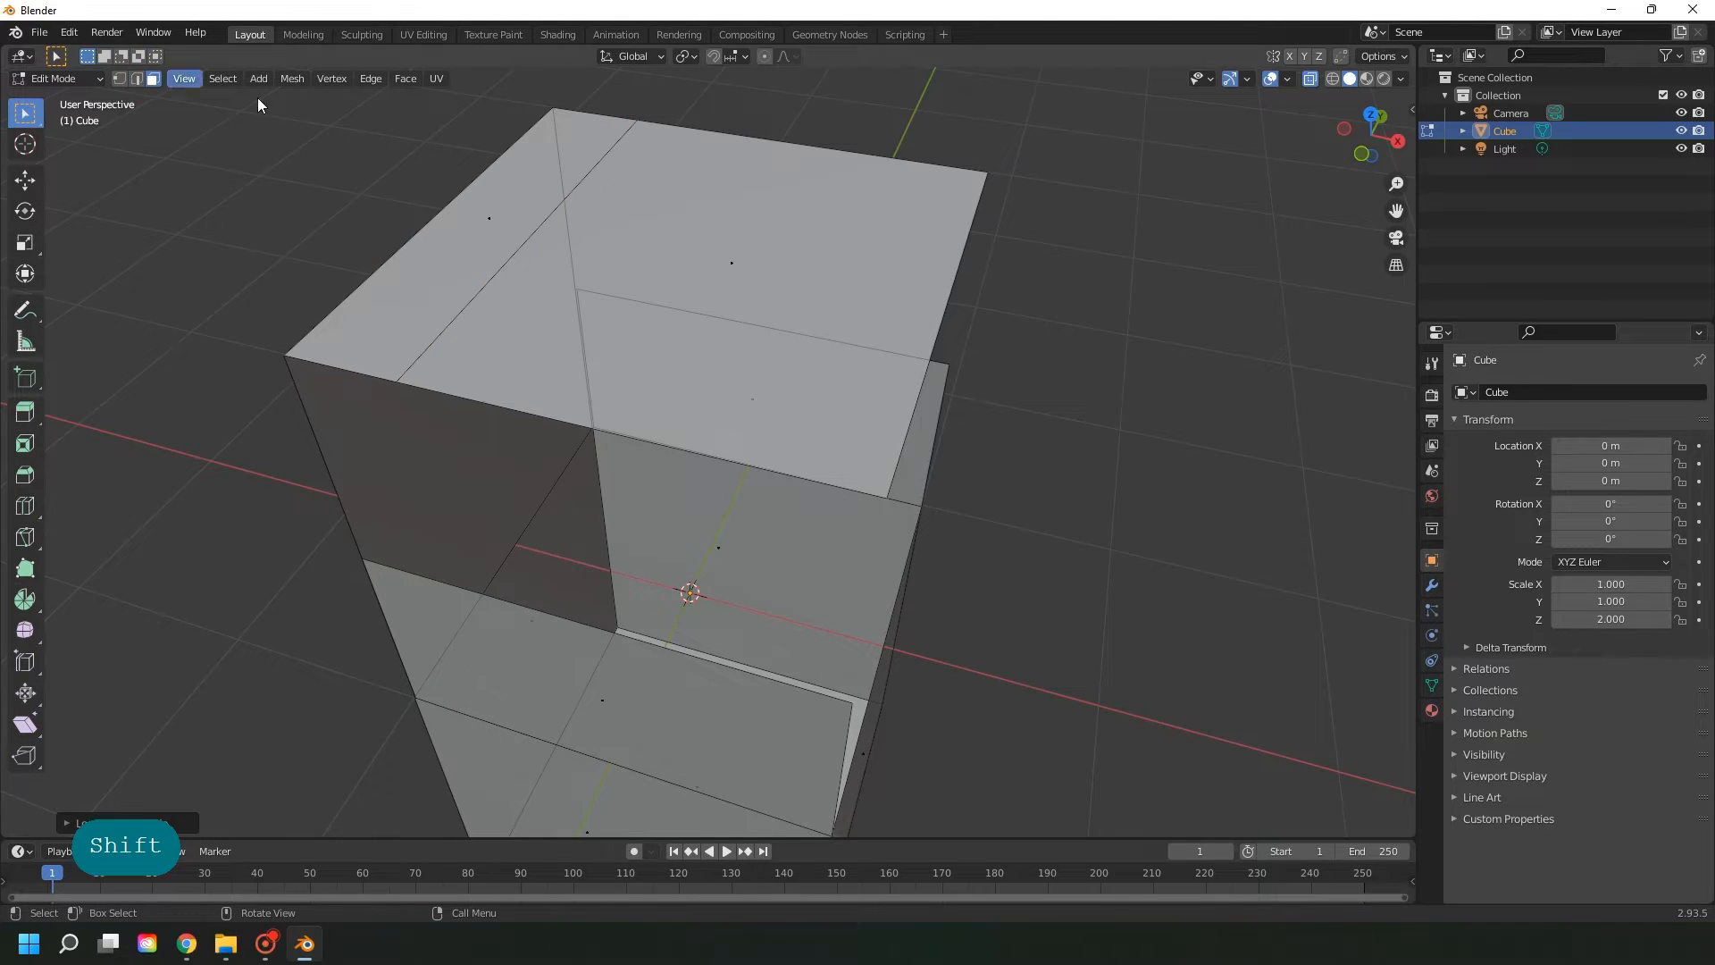
left_click(732, 264)
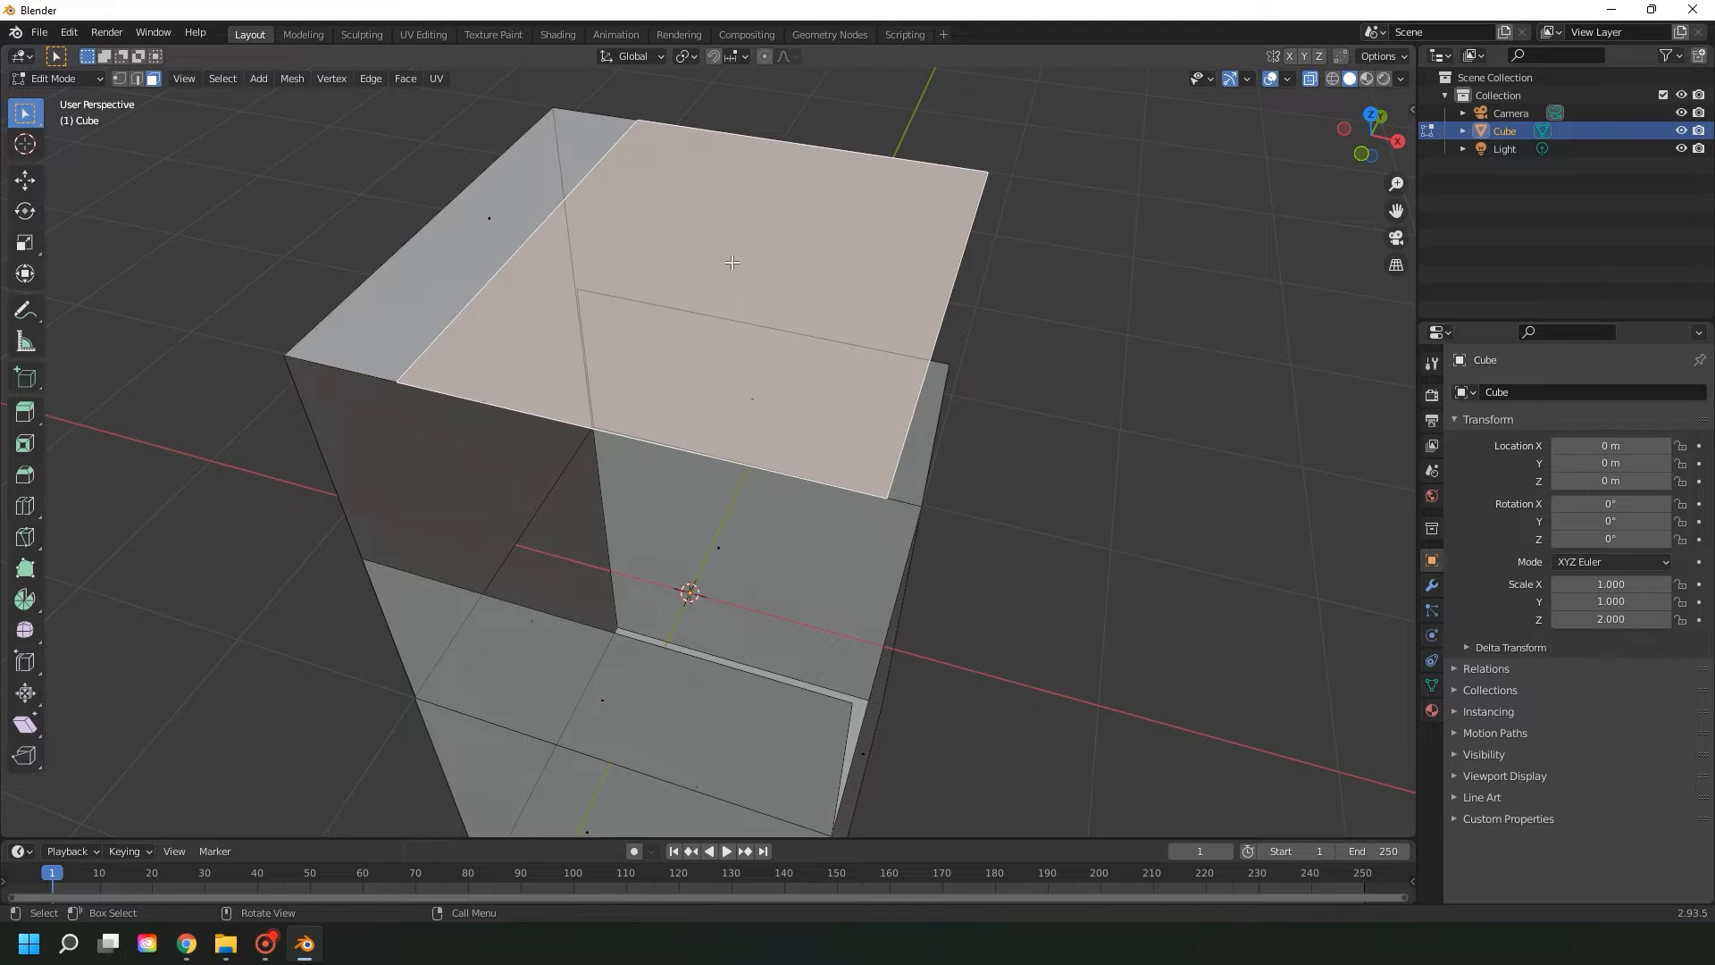
key("Delete")
left_click(729, 260)
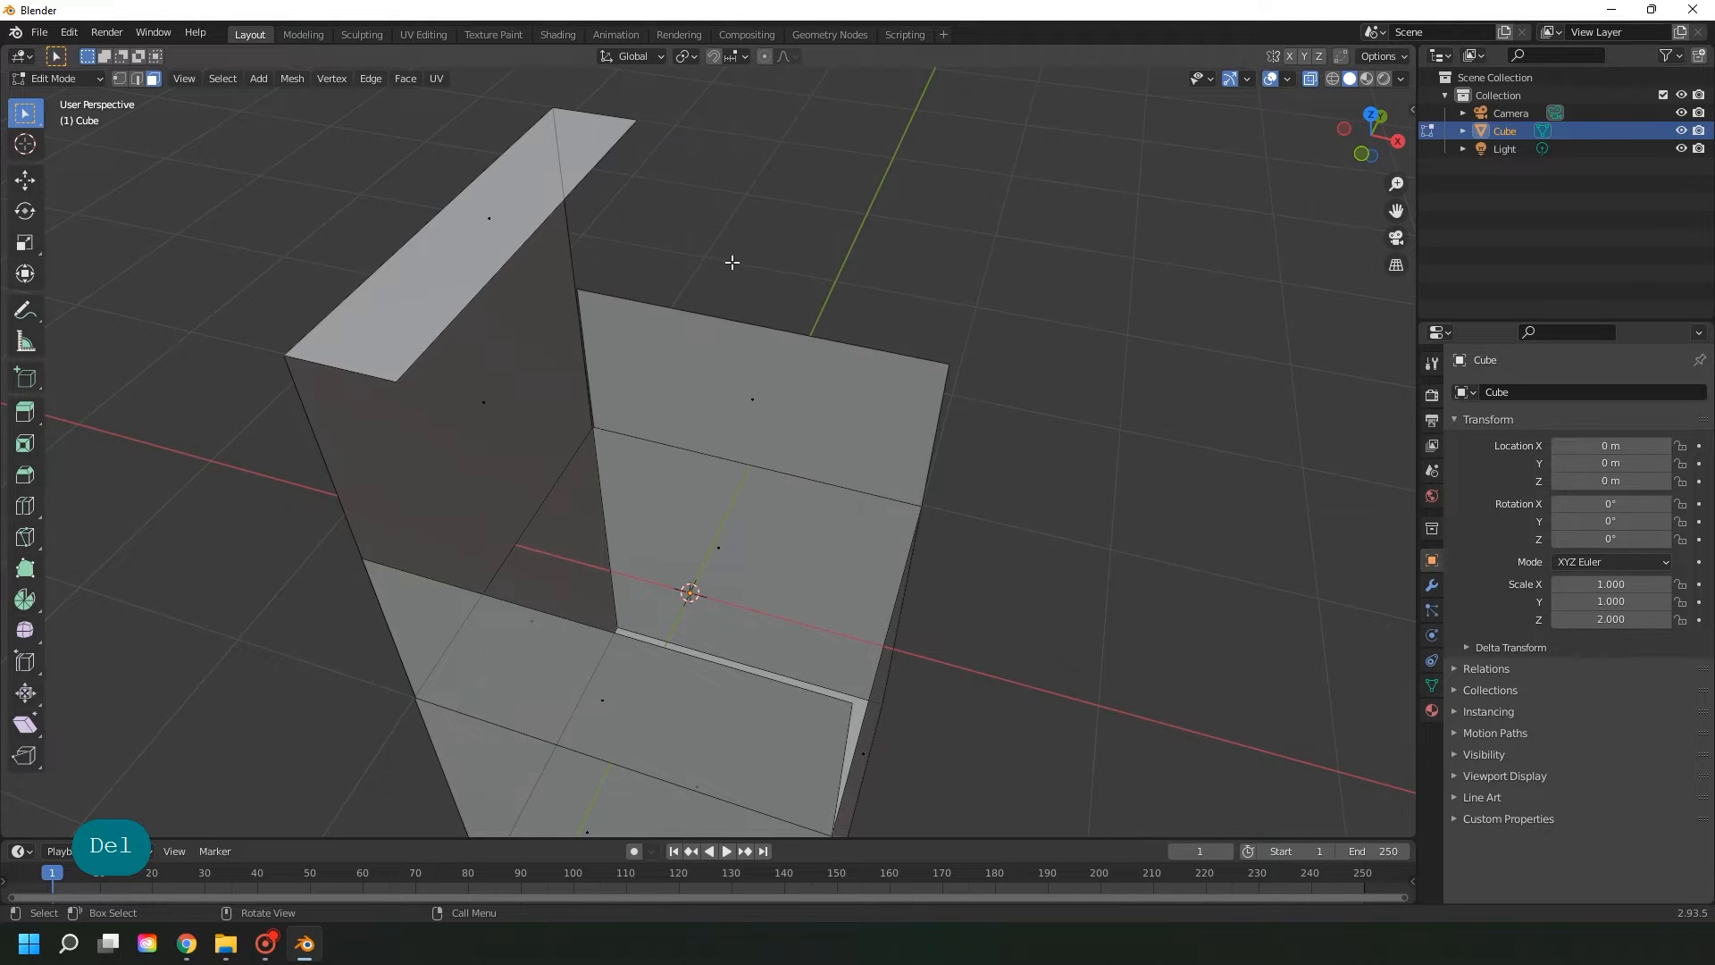
- Move the upper edge of the negative Y side flap outward along the Y axis in edge selection mode
middle_click_drag(729, 376, 786, 379)
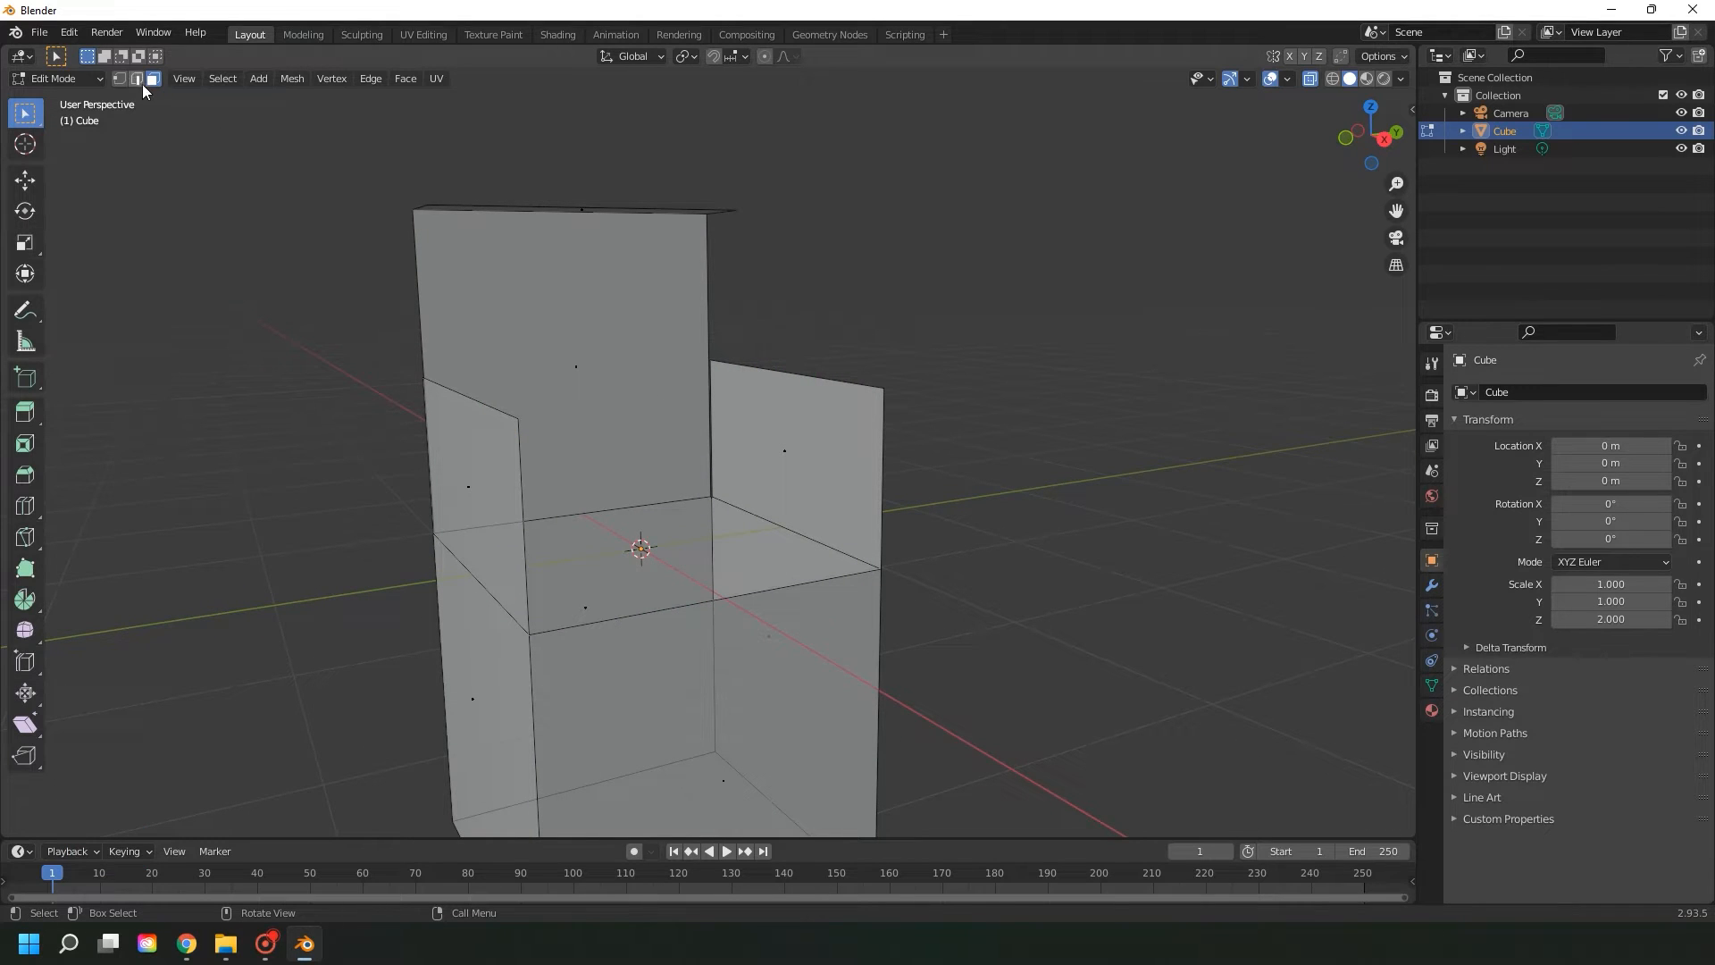
left_click(492, 406)
middle_click_drag(602, 428, 530, 423)
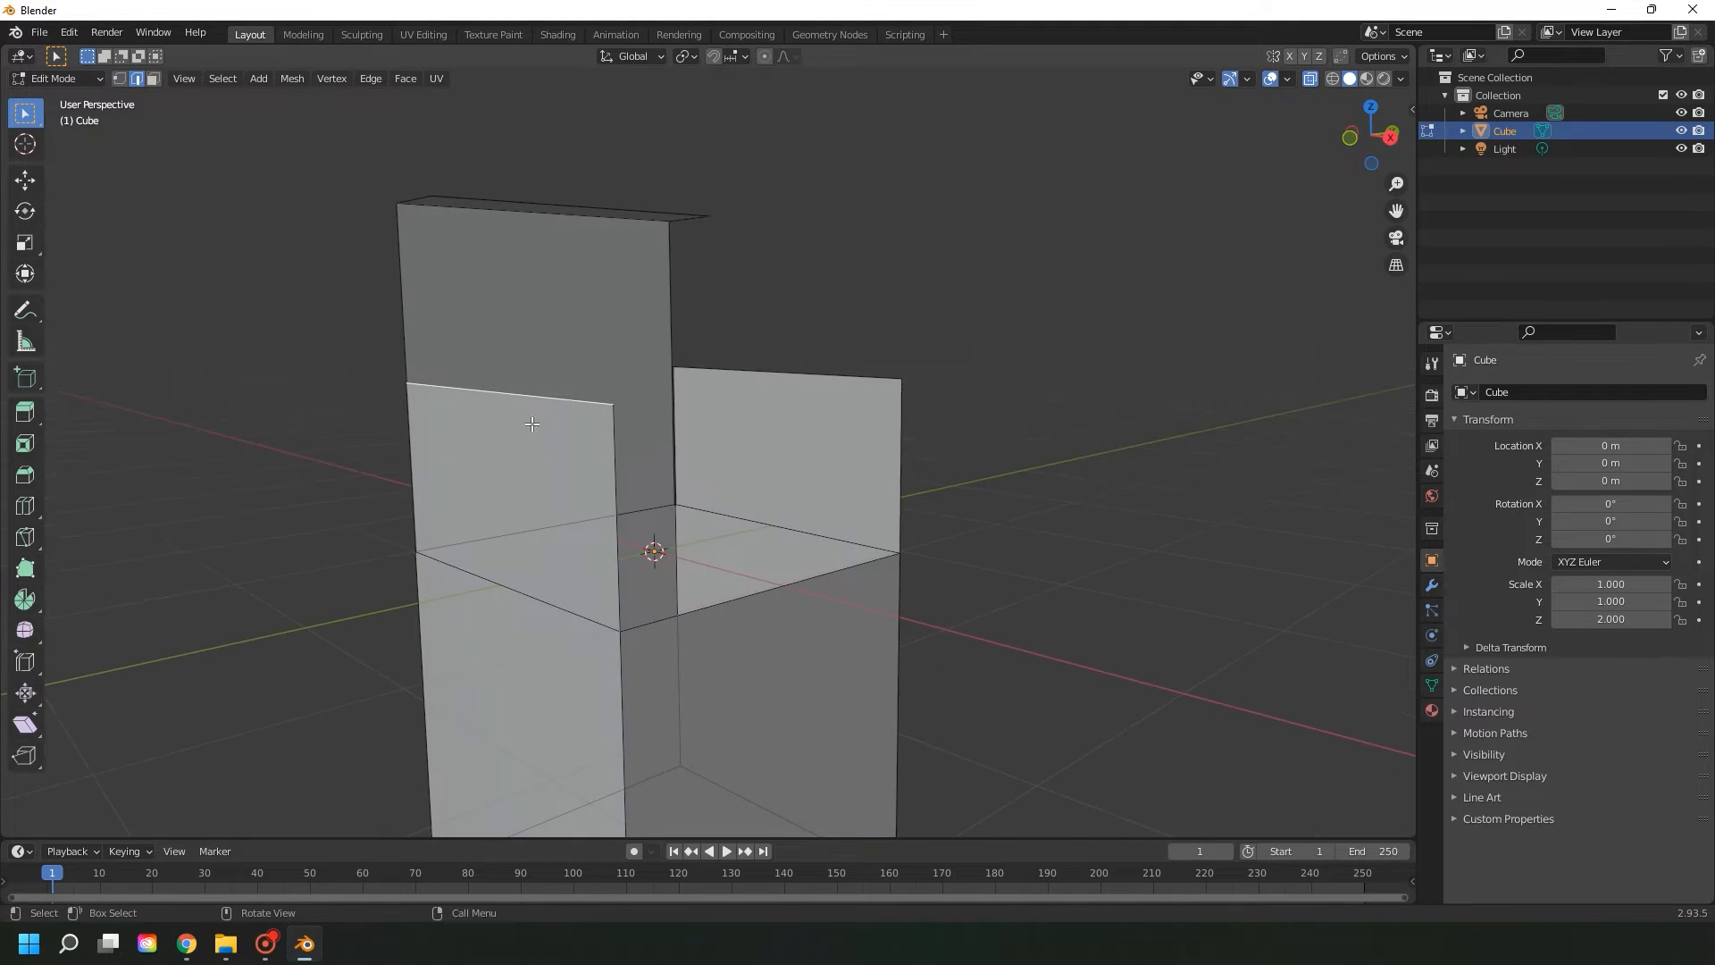
left_click(25, 180)
left_click_drag(559, 393, 496, 407)
- Fold the positive Y side flap into the box by moving its upper edge inward along Y and down along Z
middle_click_drag(679, 420, 769, 407)
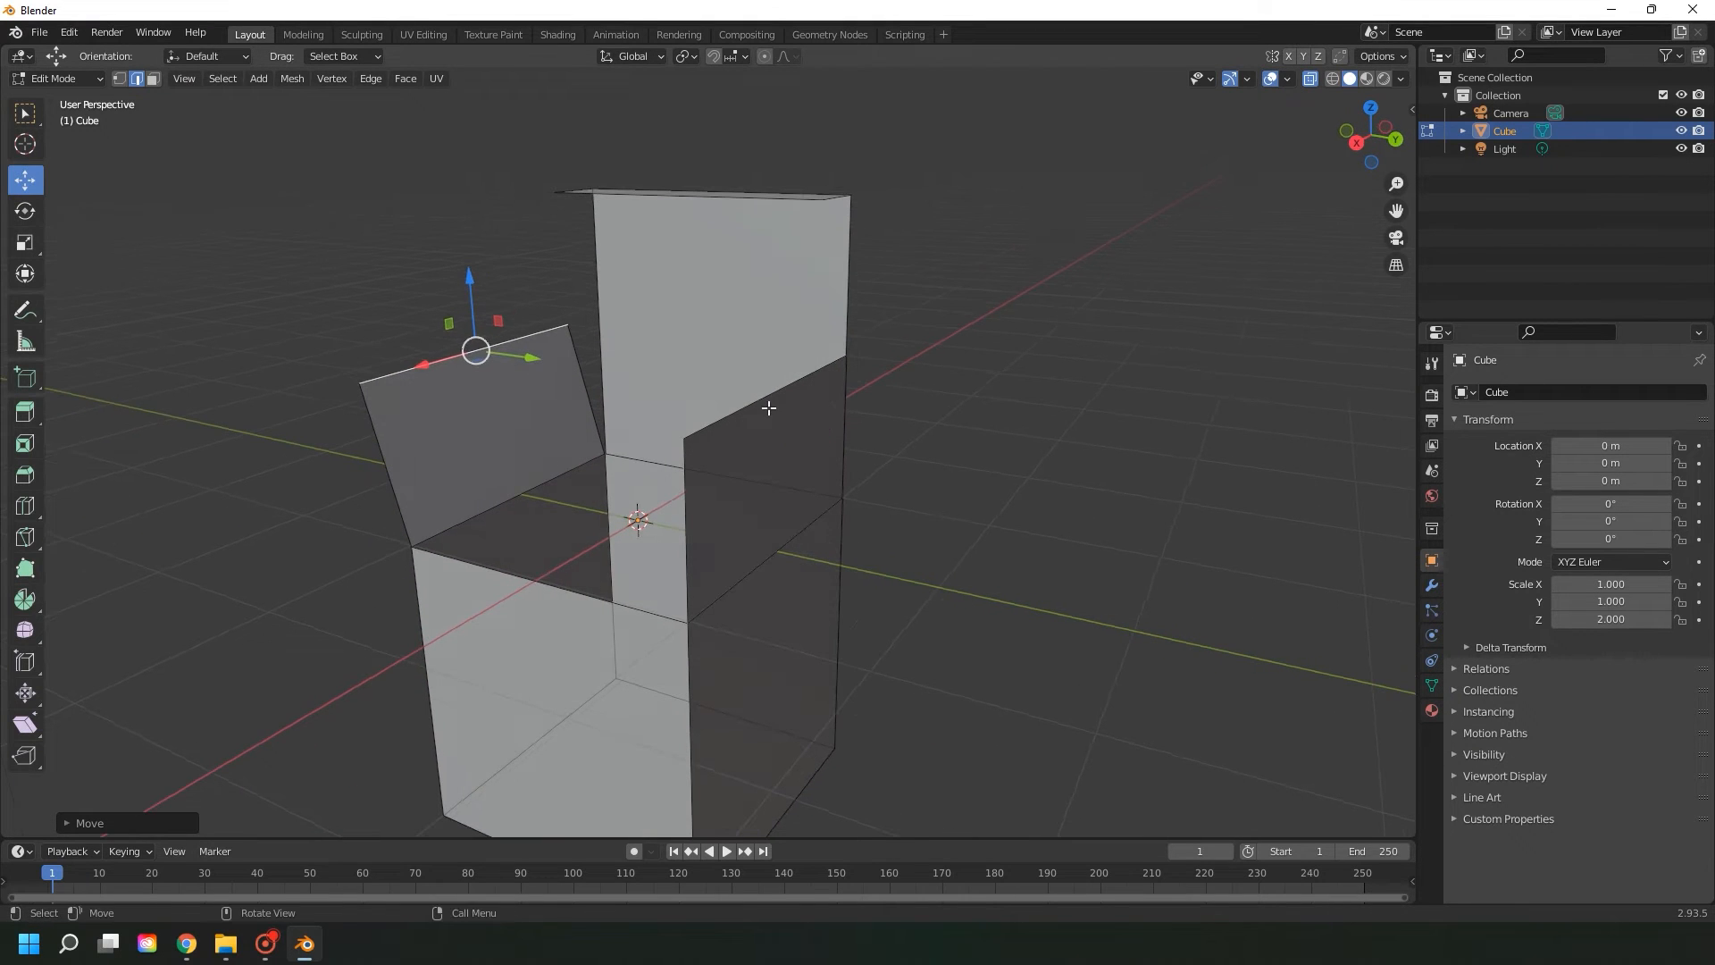
left_click(759, 401)
left_click_drag(831, 394, 759, 388)
left_click_drag(703, 309, 699, 328)
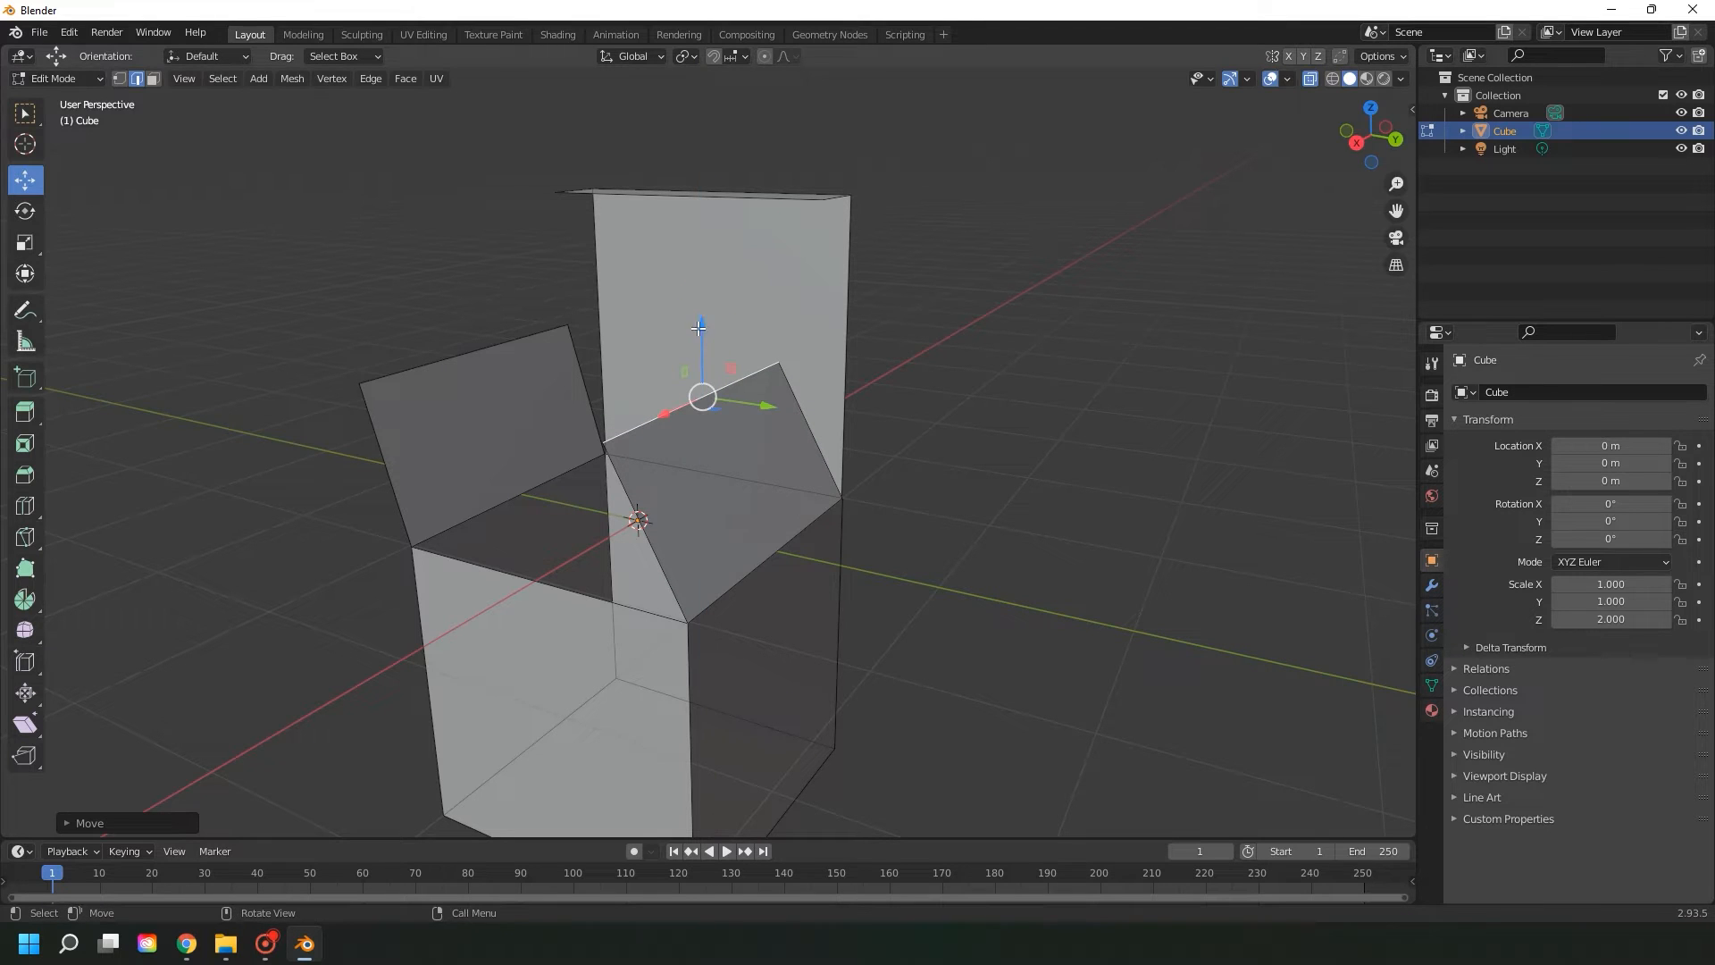
left_click_drag(774, 411, 721, 400)
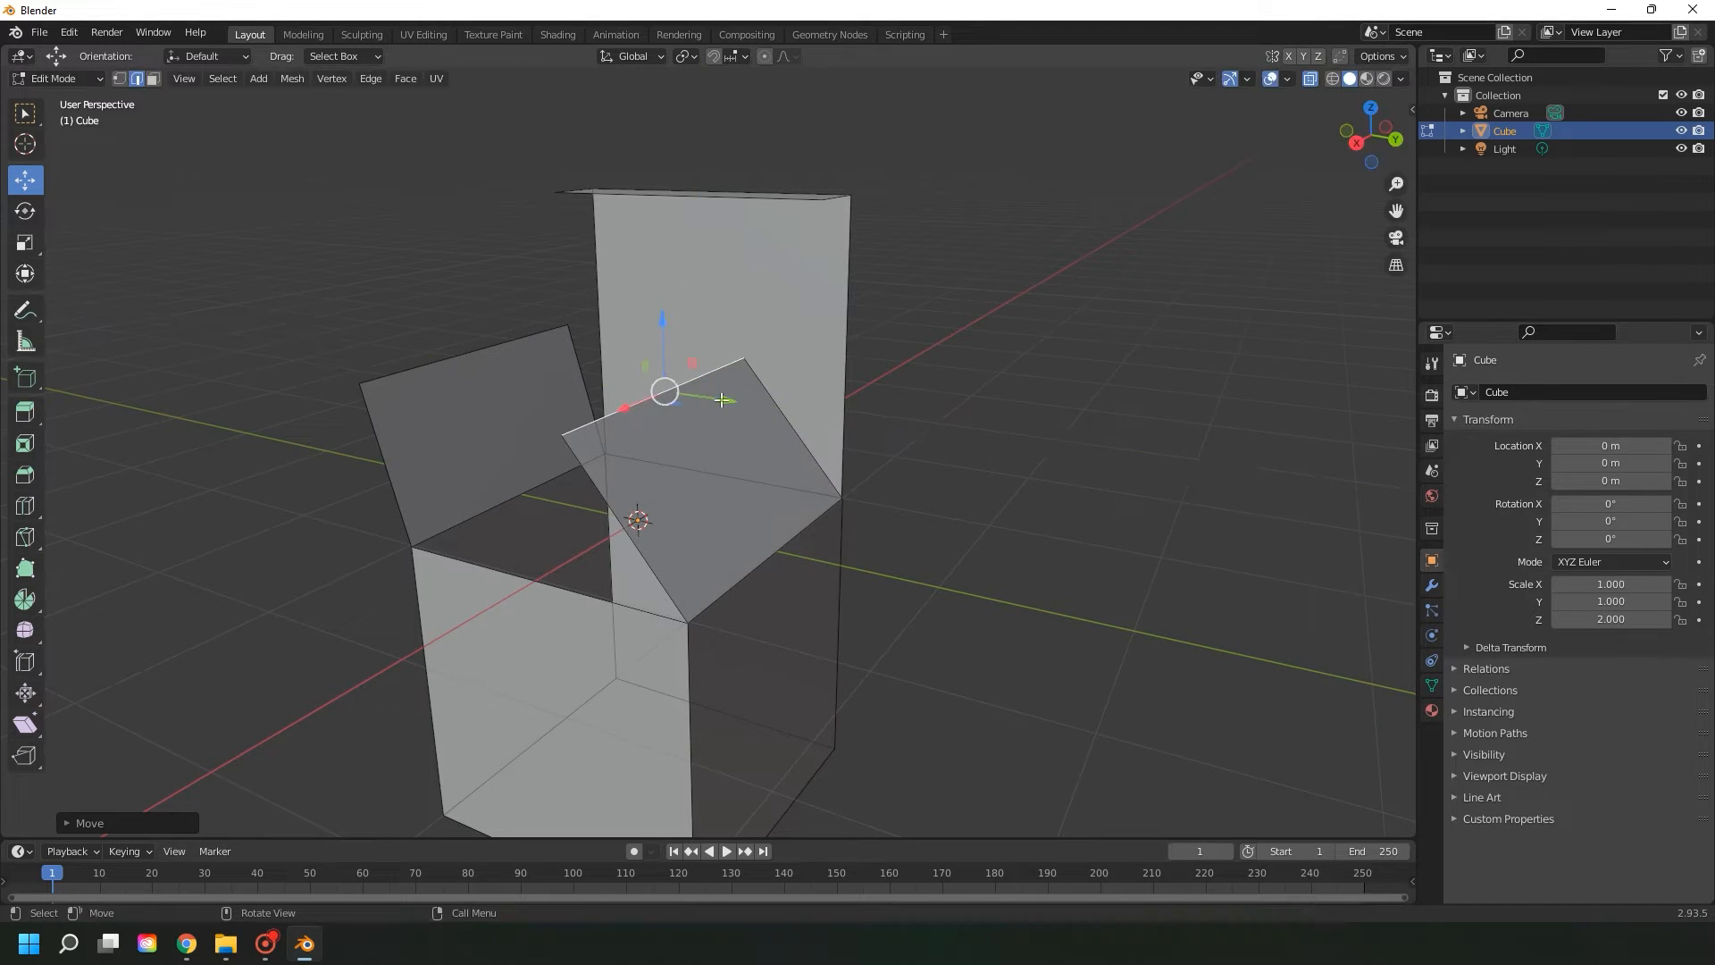
left_click_drag(662, 321, 839, 582)
middle_click_drag(839, 581, 853, 566)
left_click_drag(725, 565, 700, 566)
left_click_drag(632, 490, 632, 505)
- Taper both side flaps by scaling their free edges down along the X axis, and return to box selection
middle_click_drag(823, 479, 780, 554)
middle_click_drag(771, 625, 817, 511)
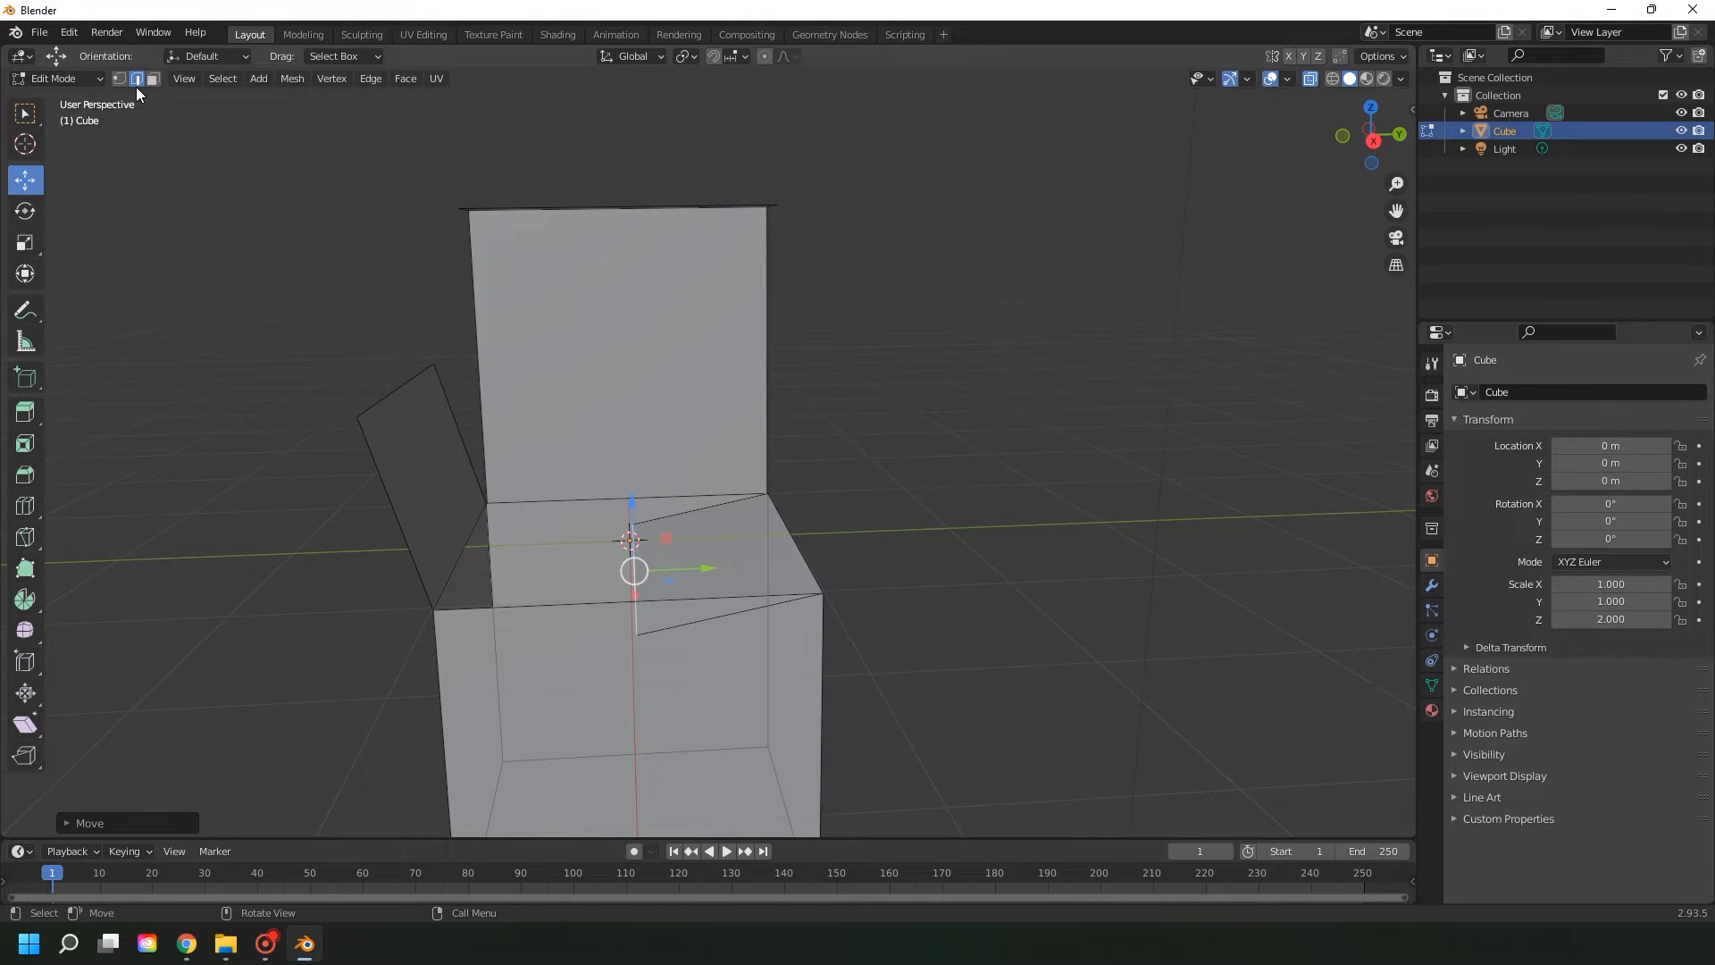
left_click(25, 113)
left_click(402, 385, "shift")
middle_click_drag(634, 429, 631, 528)
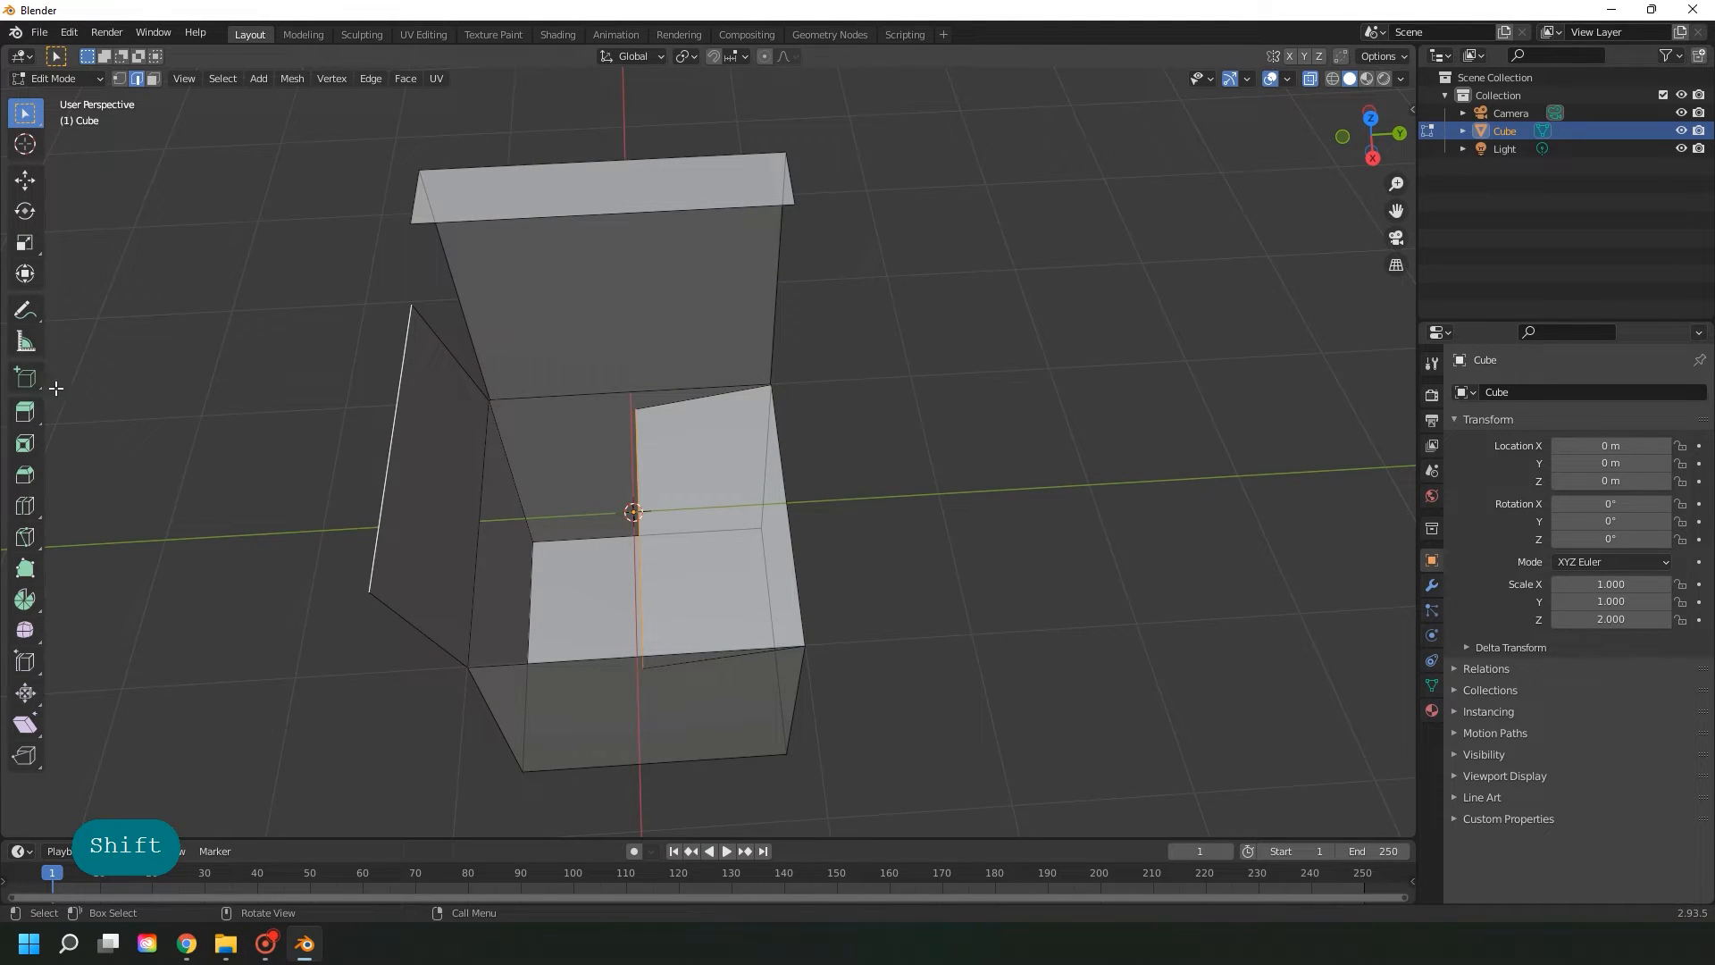
left_click(25, 242)
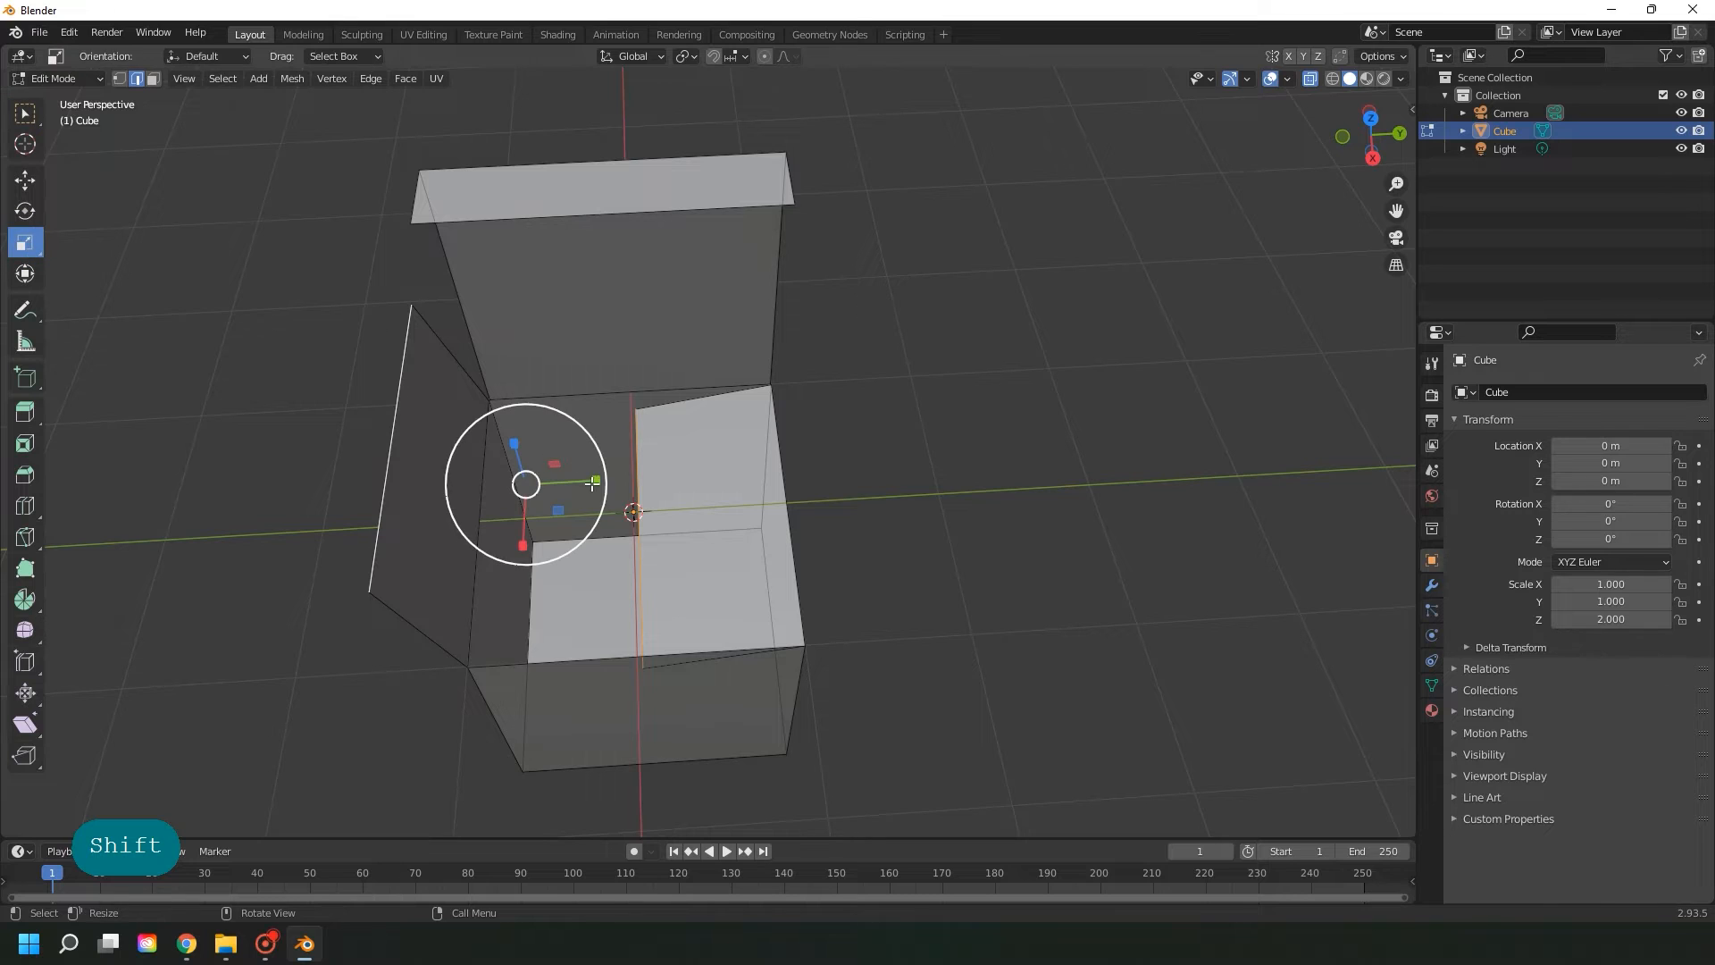
left_click_drag(522, 544, 524, 527)
left_click(25, 113)
middle_click_drag(769, 490, 596, 410)
middle_click_drag(924, 334, 910, 390)
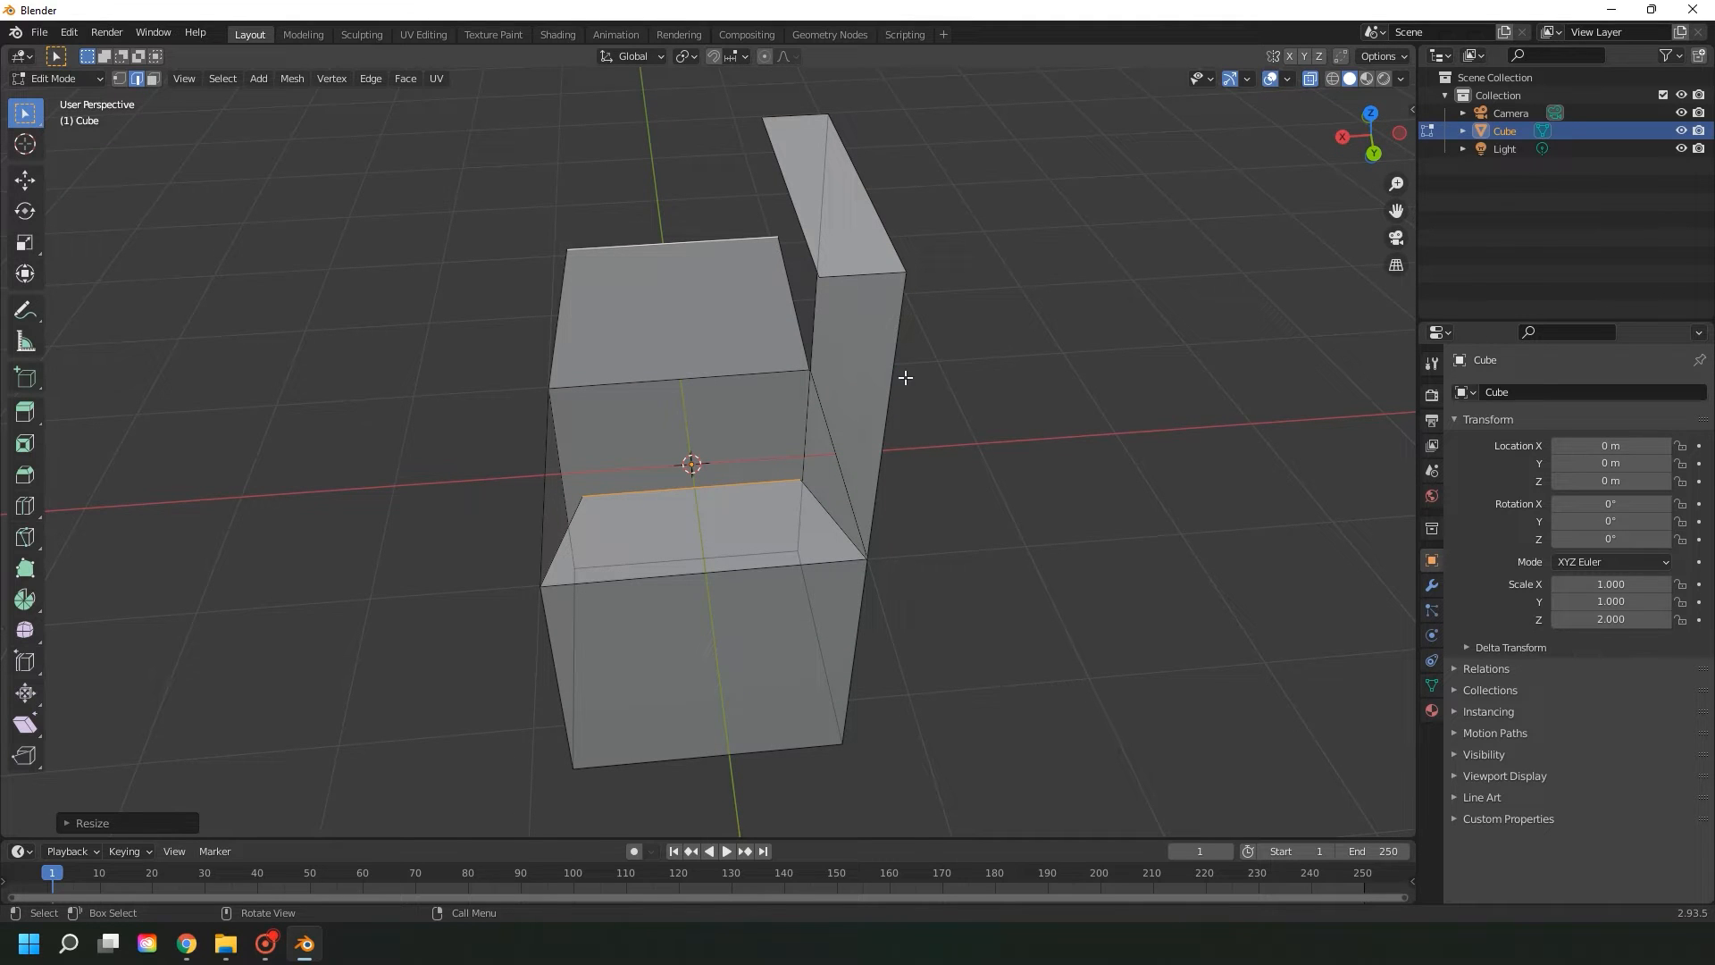
middle_click_drag(986, 341, 1006, 303)
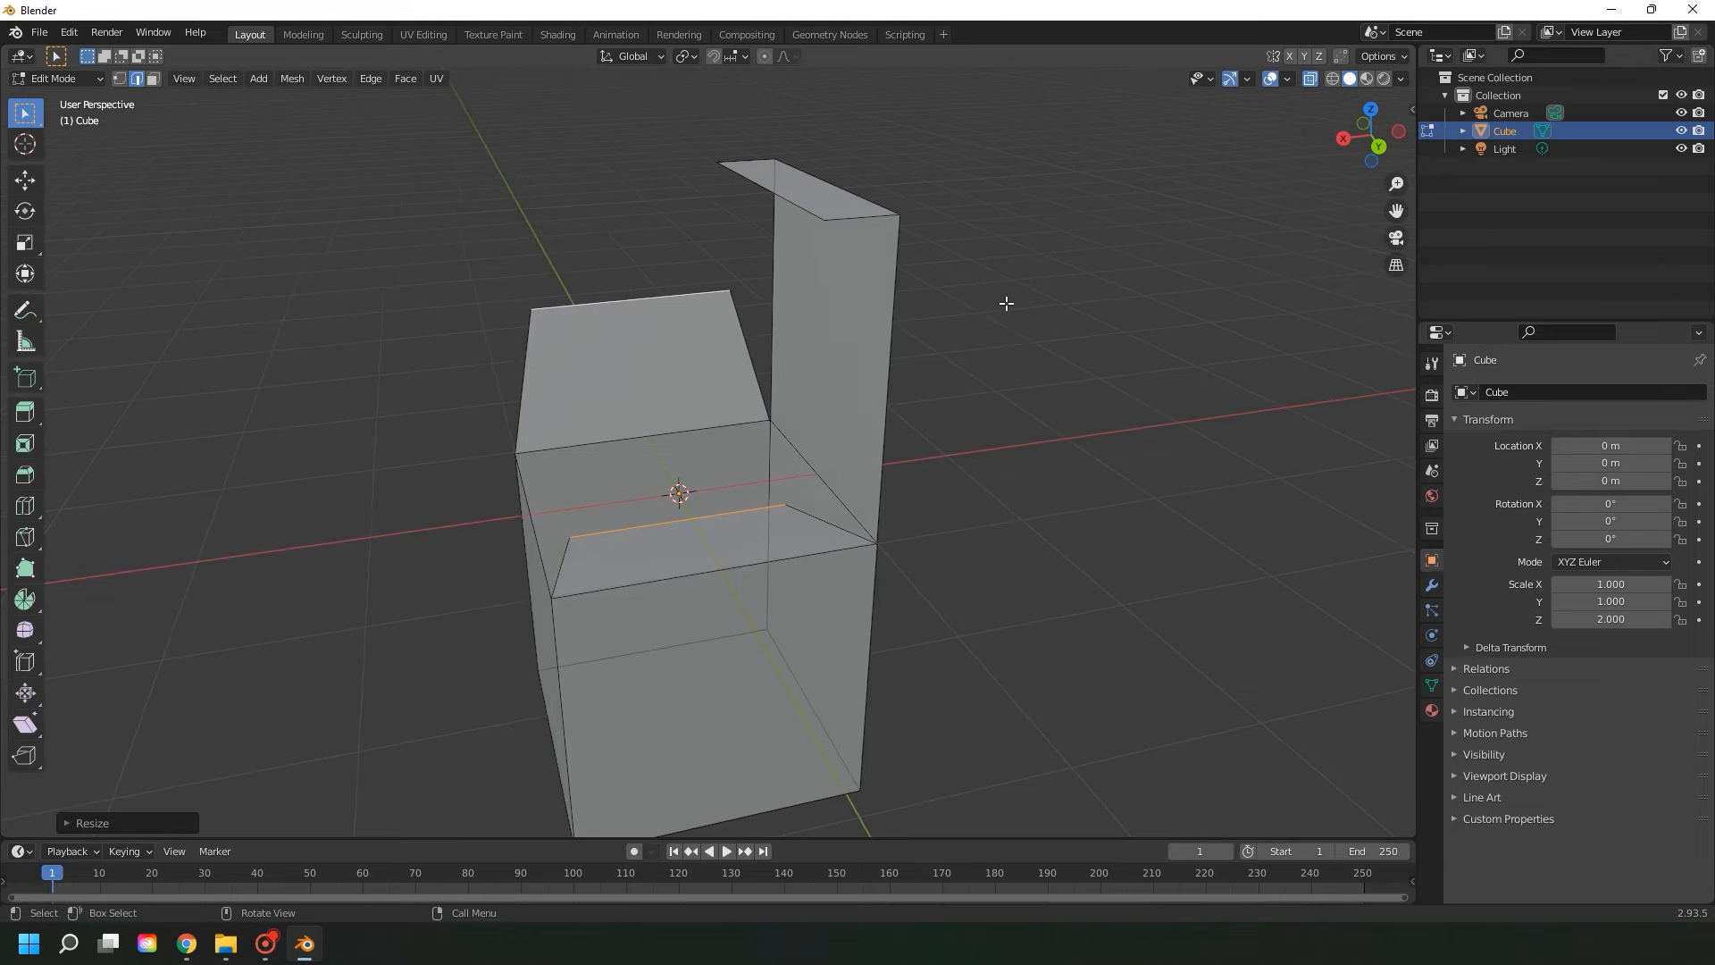
left_click(807, 211)
key("shift")
key("shift")
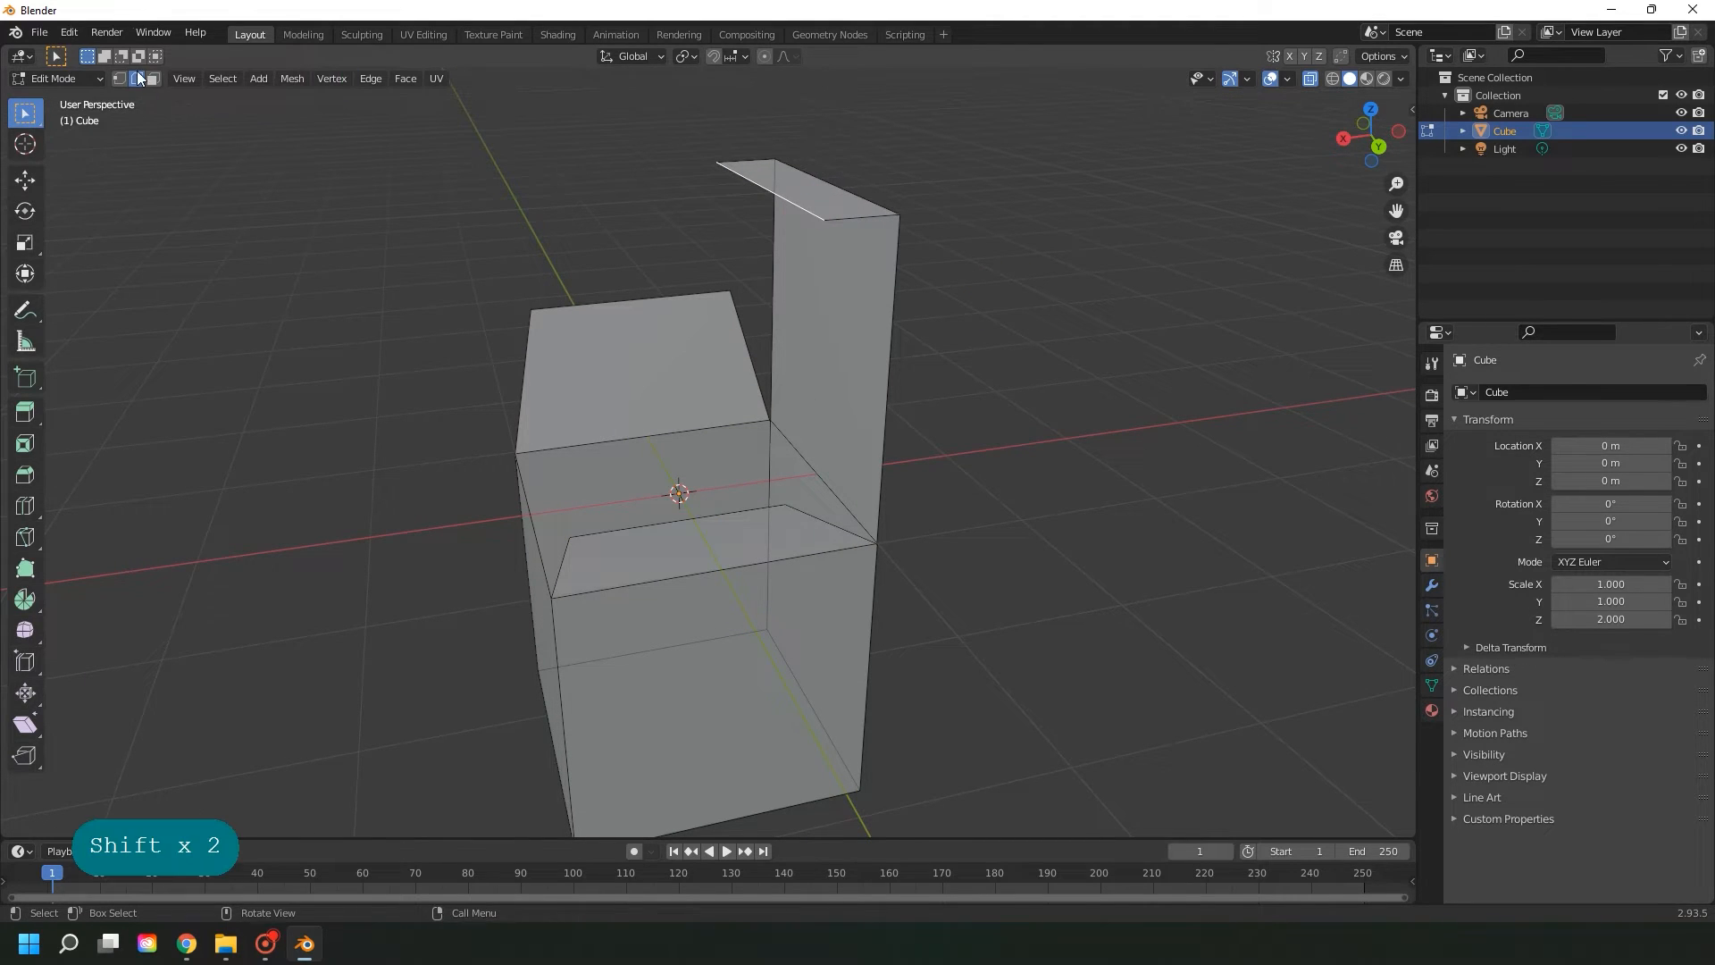
left_click(120, 79)
left_click_drag(981, 259, 674, 73)
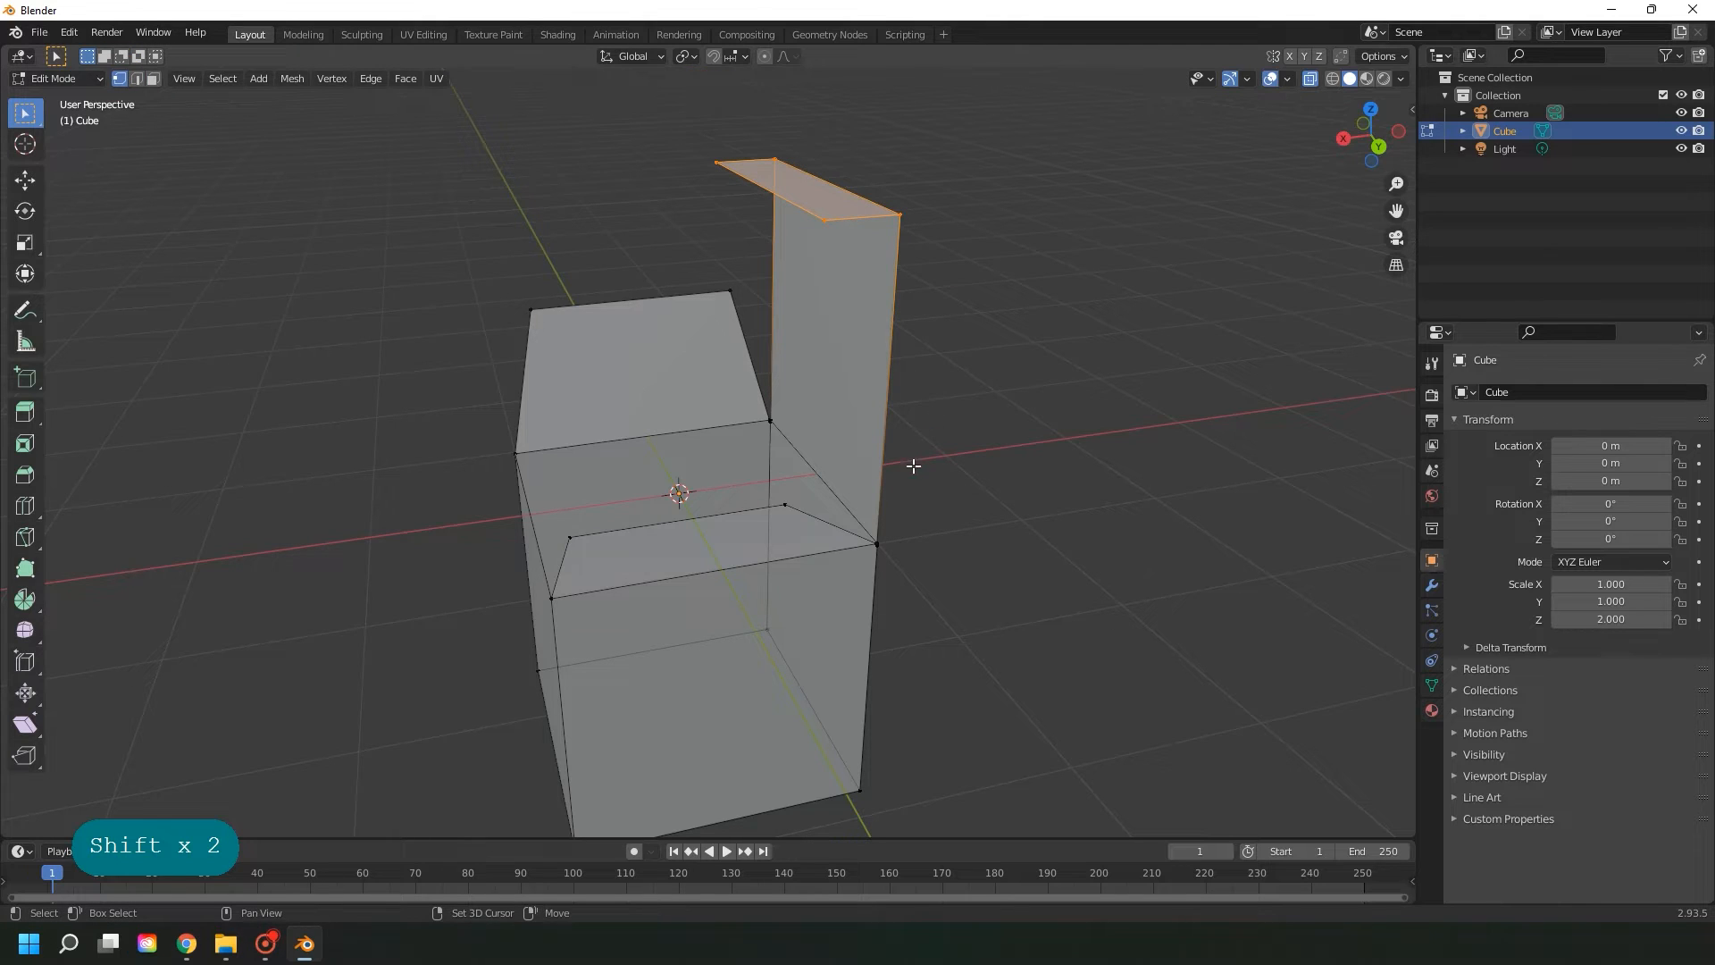
left_click(879, 544, "shift")
scroll(871, 515, "up", 2)
left_click(1019, 571)
middle_click_drag(998, 429, 1001, 403)
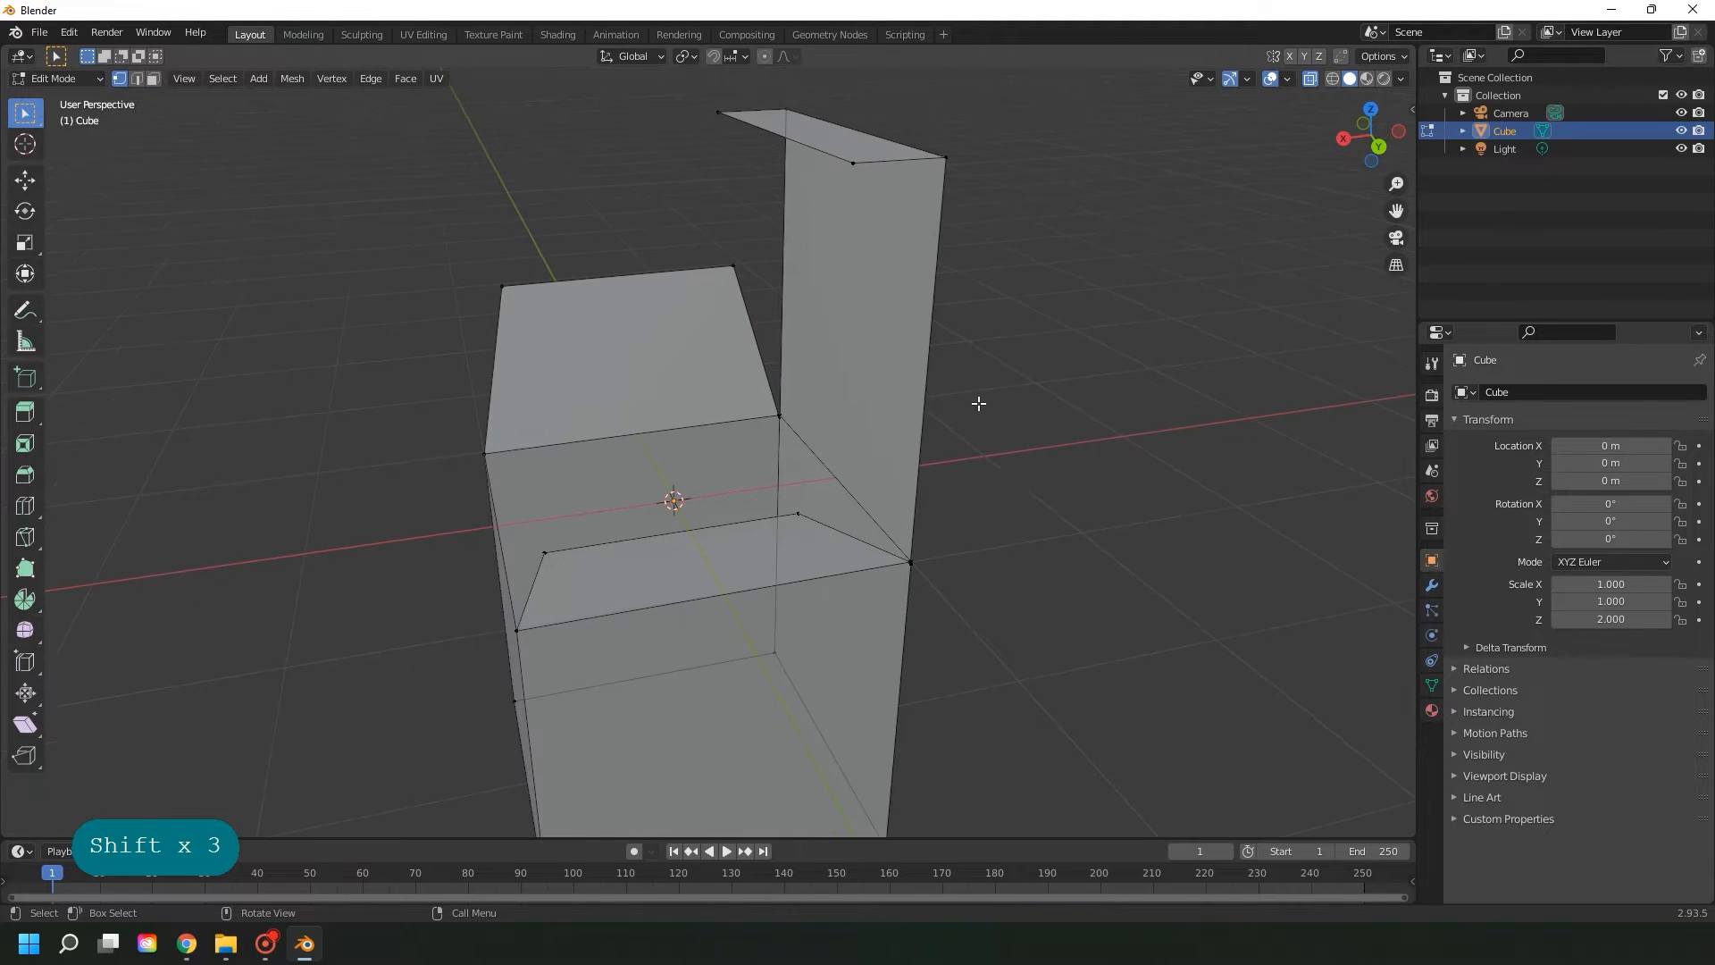
- Select all edges of the tall back panel and its top strip in edge selection mode, including the bottom hinge edge
left_click(136, 79)
left_click(825, 140)
left_click(763, 110, "shift")
left_click(876, 163, "shift")
left_click(873, 137, "shift")
left_click(938, 249, "shift")
left_click(785, 211, "shift")
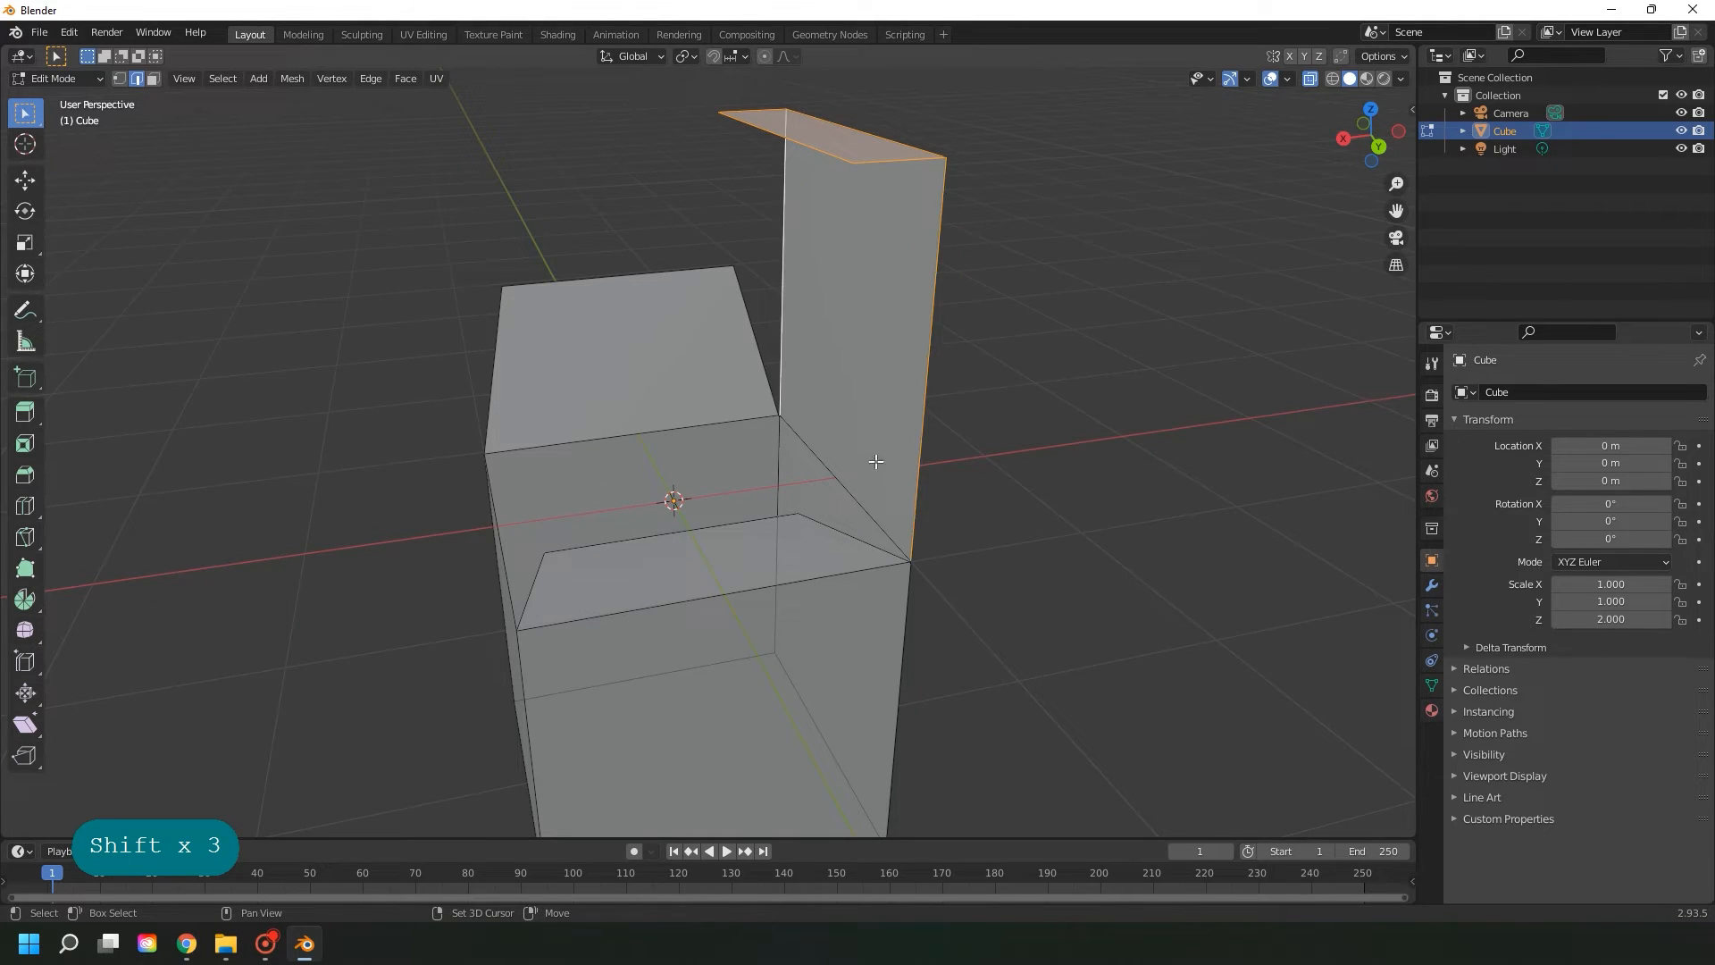
left_click(858, 498, "shift")
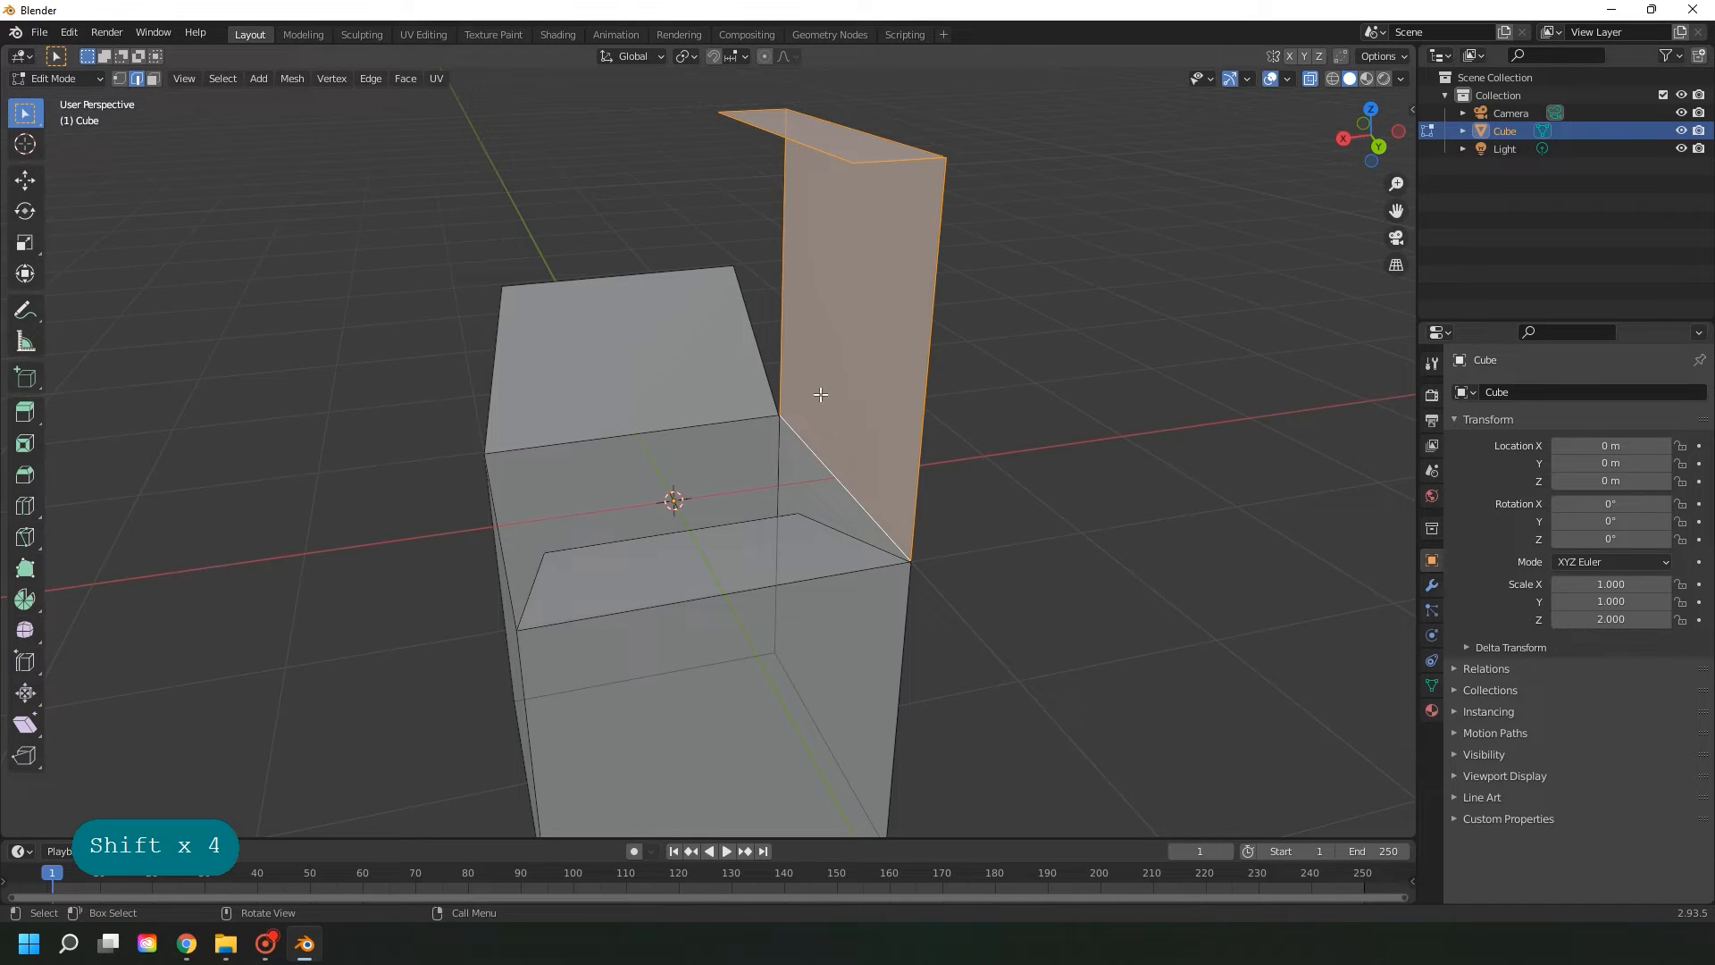
- Place the 3D cursor at the back panel's base corner on the positive Y side and set the pivot point to 3D Cursor
right_click(911, 563)
right_click(909, 560, "shift")
left_click(687, 56)
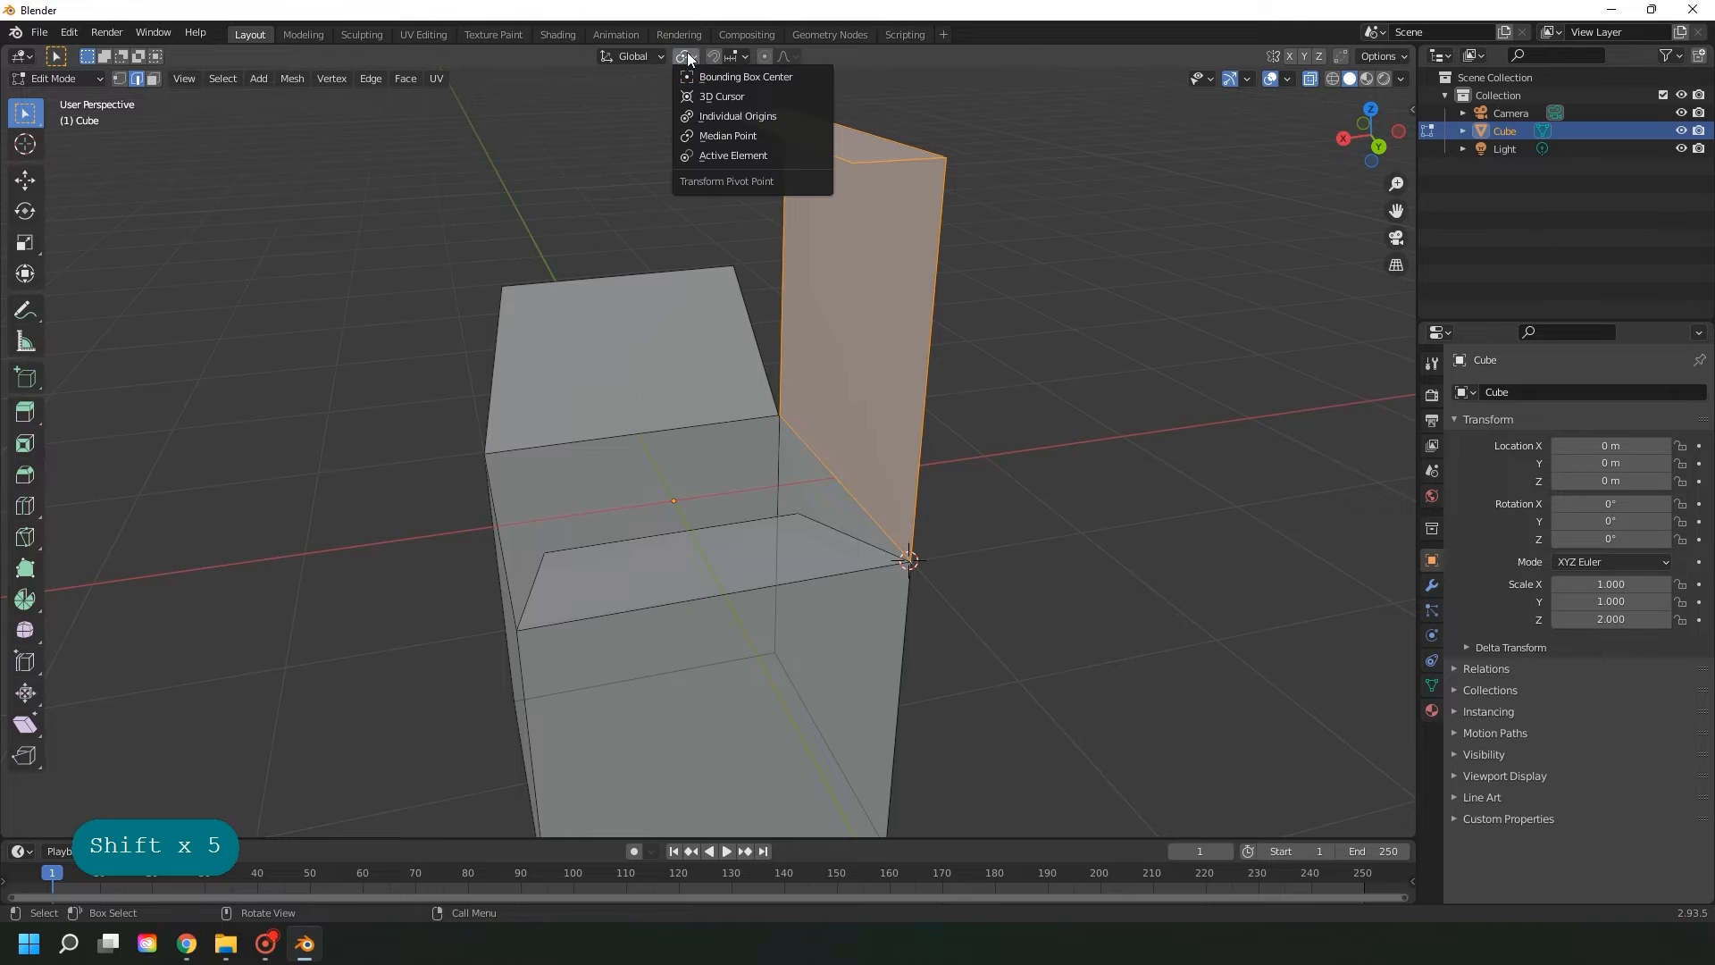
left_click(729, 91)
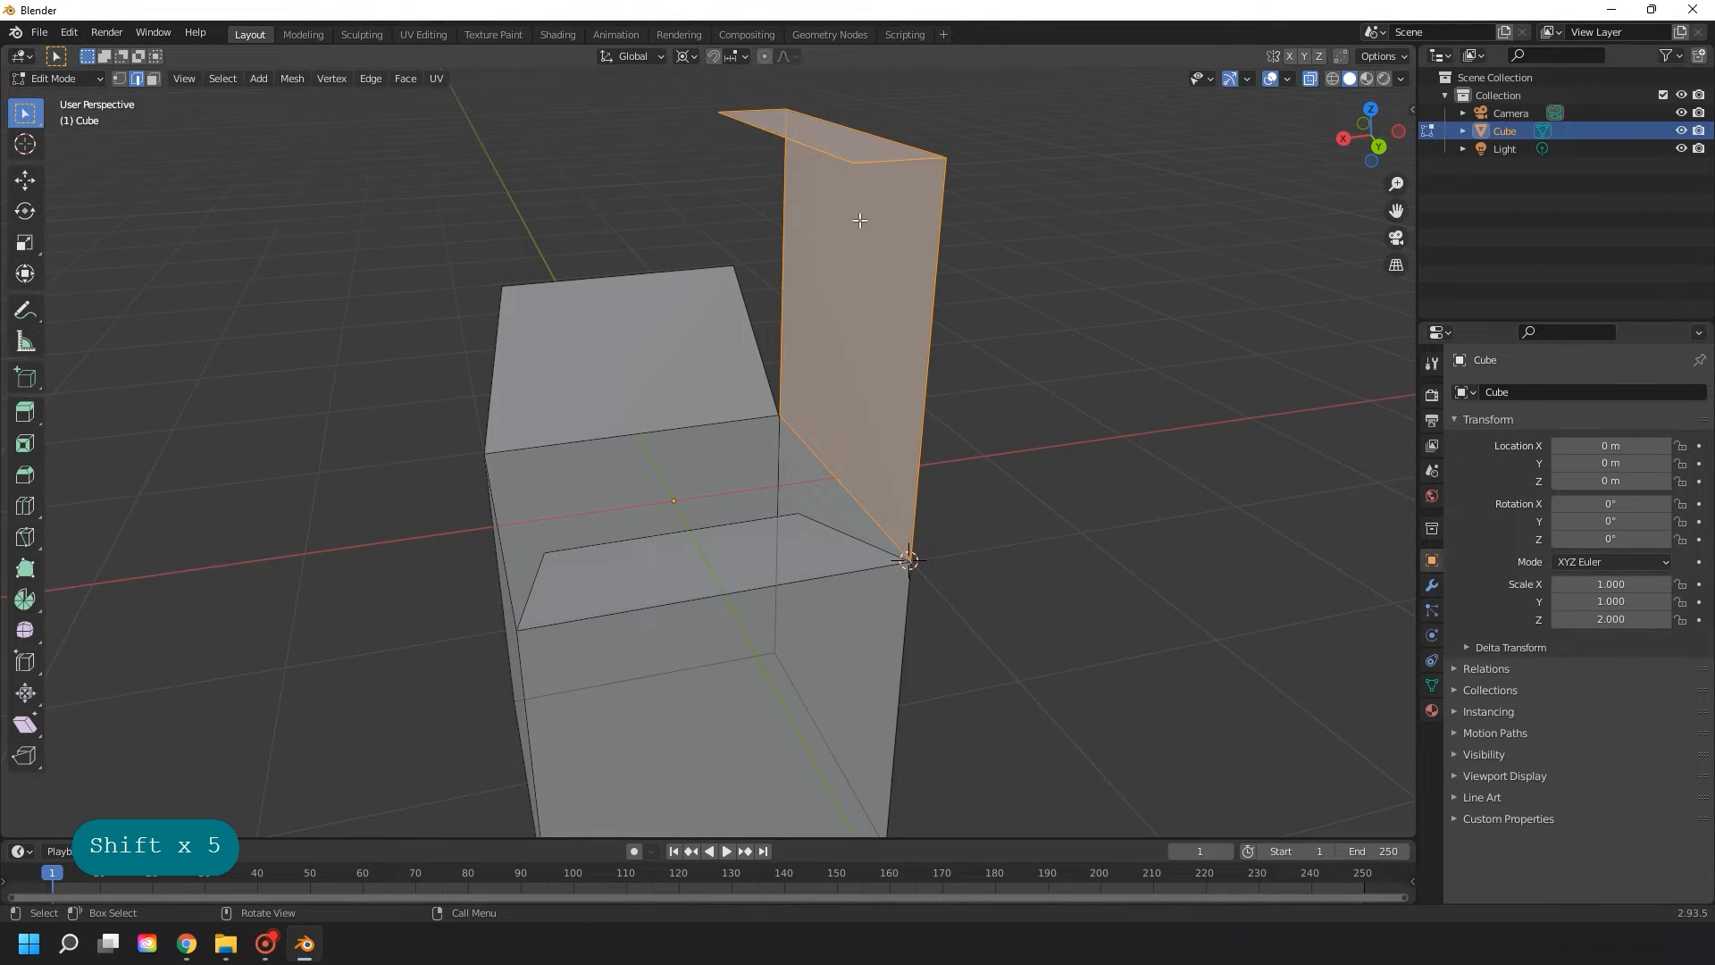
- Tilt the back panel and its strip outward about the Y axis, and set the pivot point to Individual Origins
left_click(25, 211)
left_click_drag(935, 498, 972, 498)
scroll(758, 419, "down", 1)
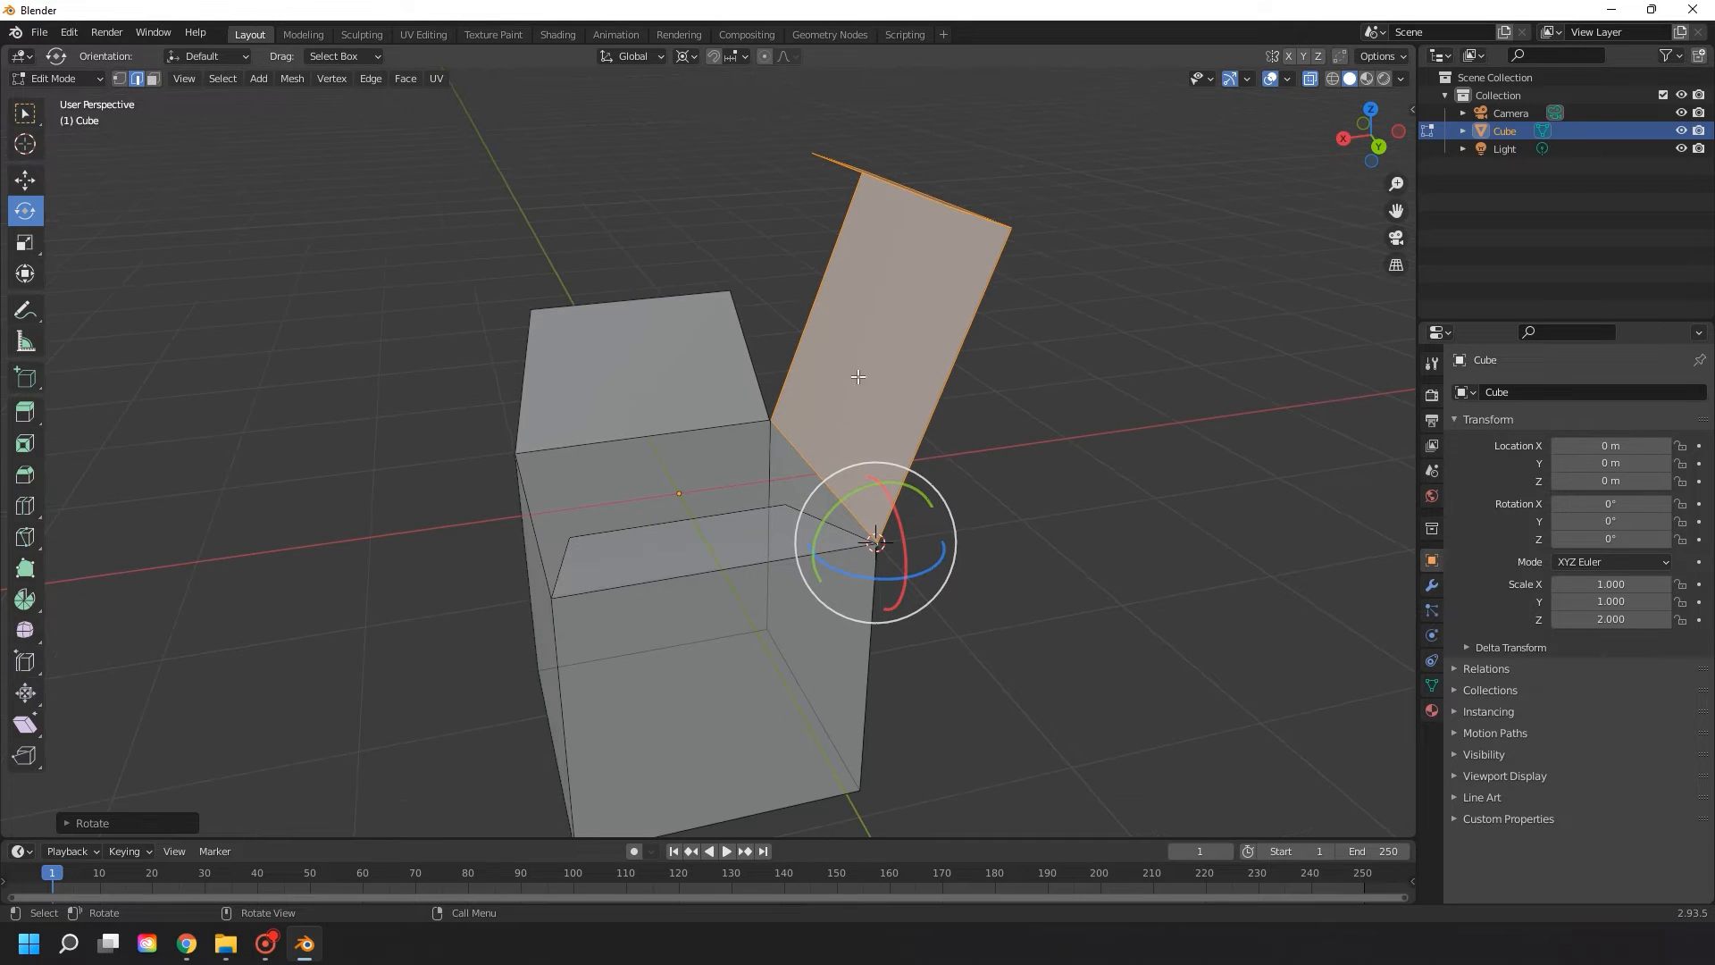
left_click(686, 55)
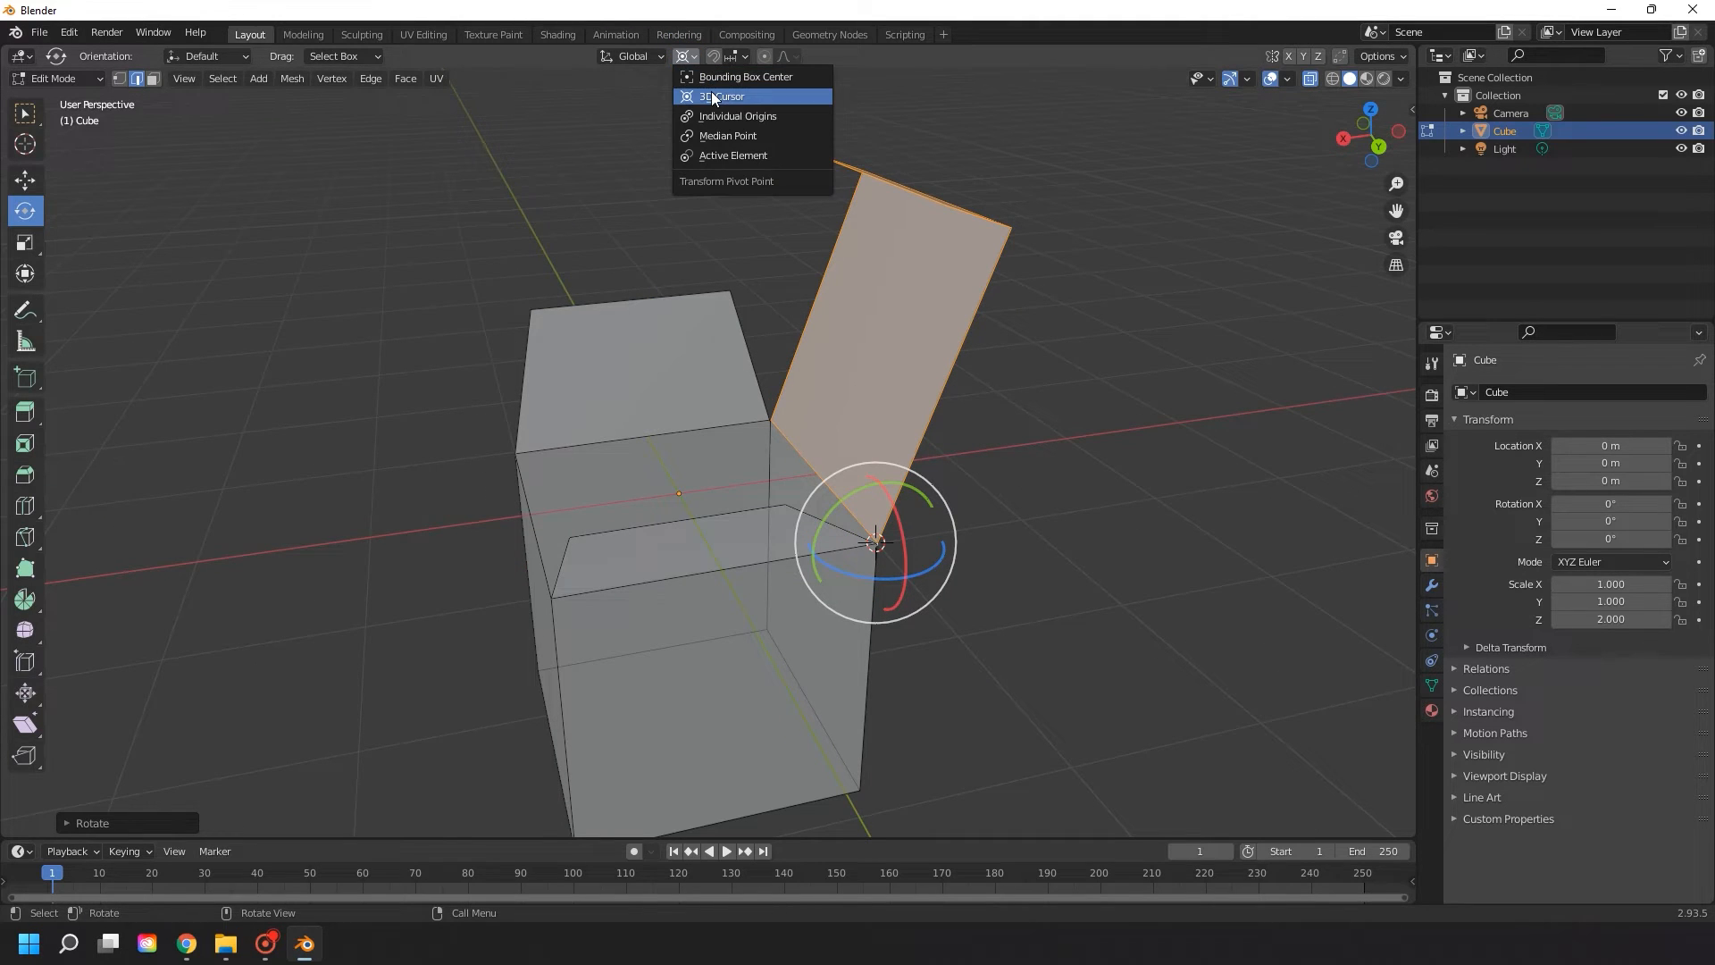
left_click(730, 118)
- Select the two free corner vertices of the negative Y side flap in vertex selection mode
middle_click_drag(997, 415, 1122, 425)
left_click(119, 79)
left_click(370, 399)
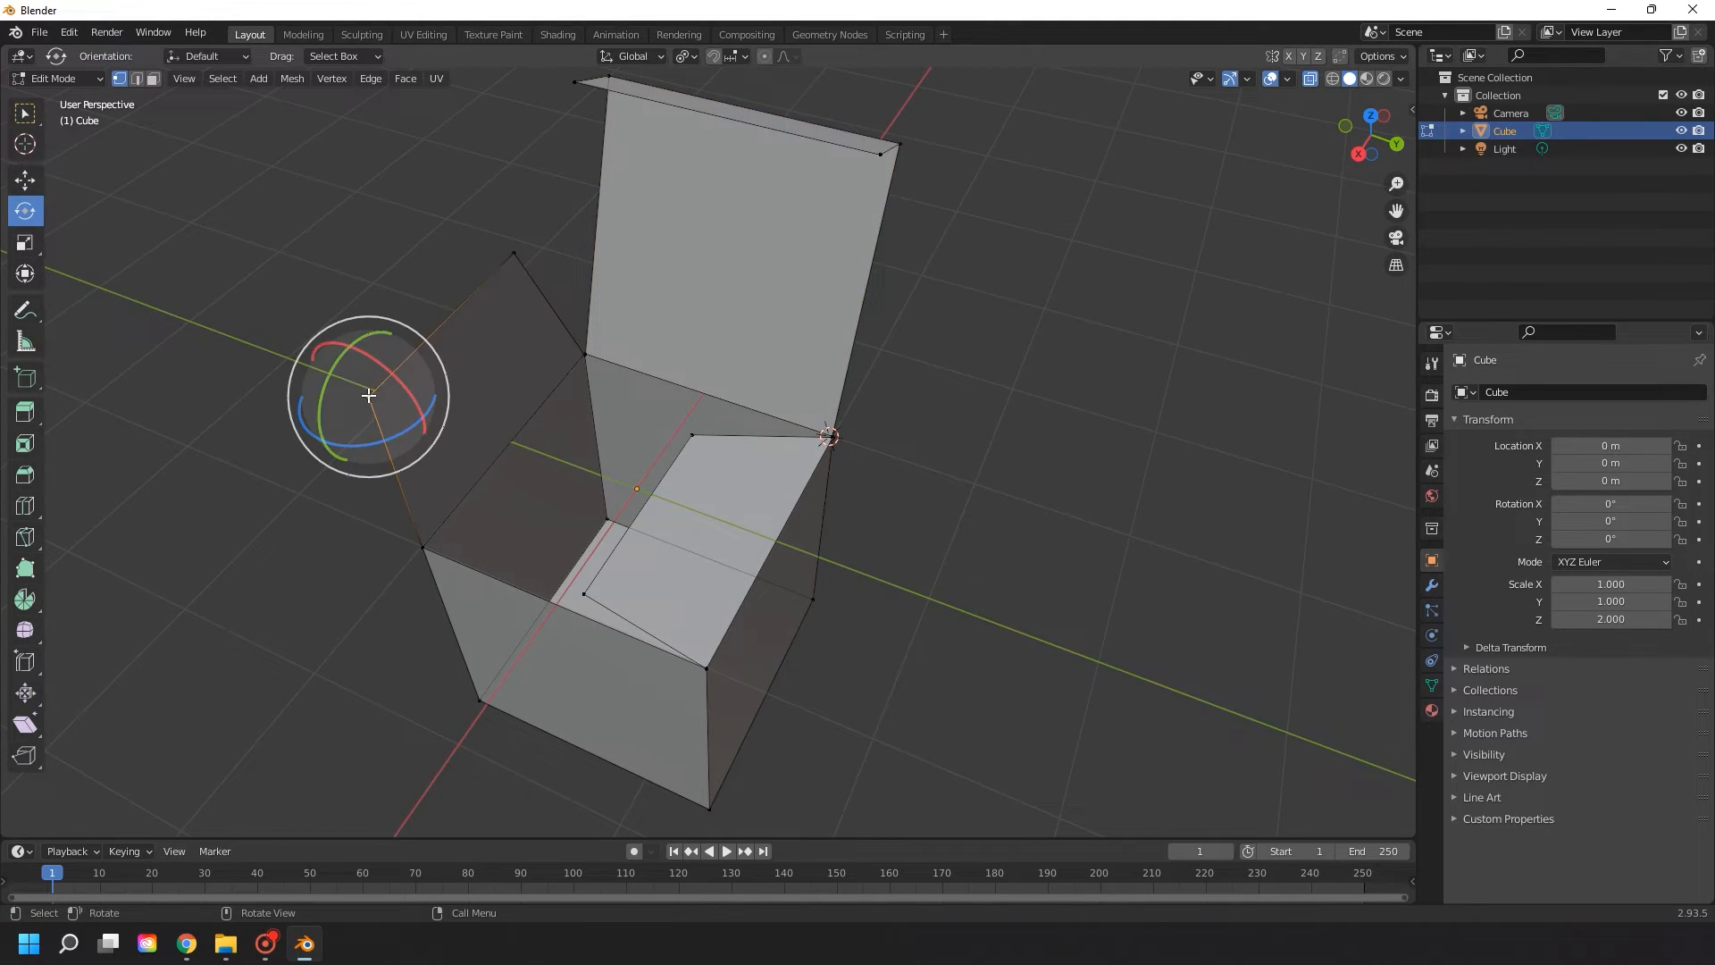
key("shift")
key("shift")
key("shift")
key("shift")
key("shift")
key("shift")
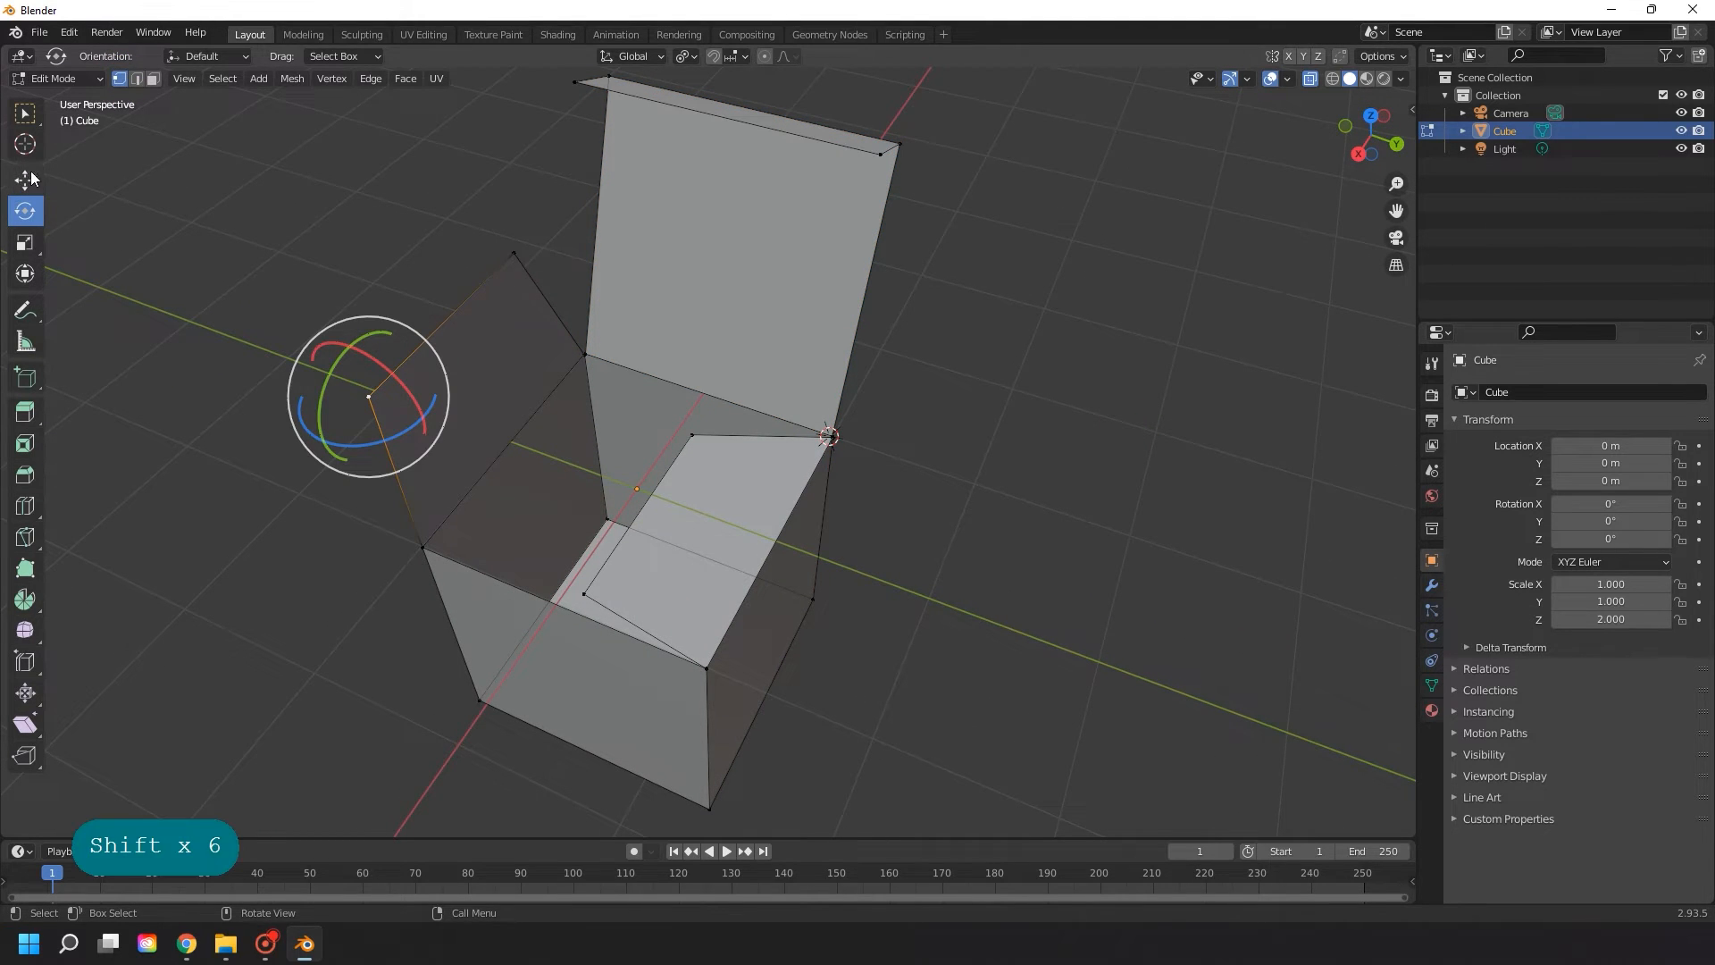
left_click(25, 113)
left_click(513, 253)
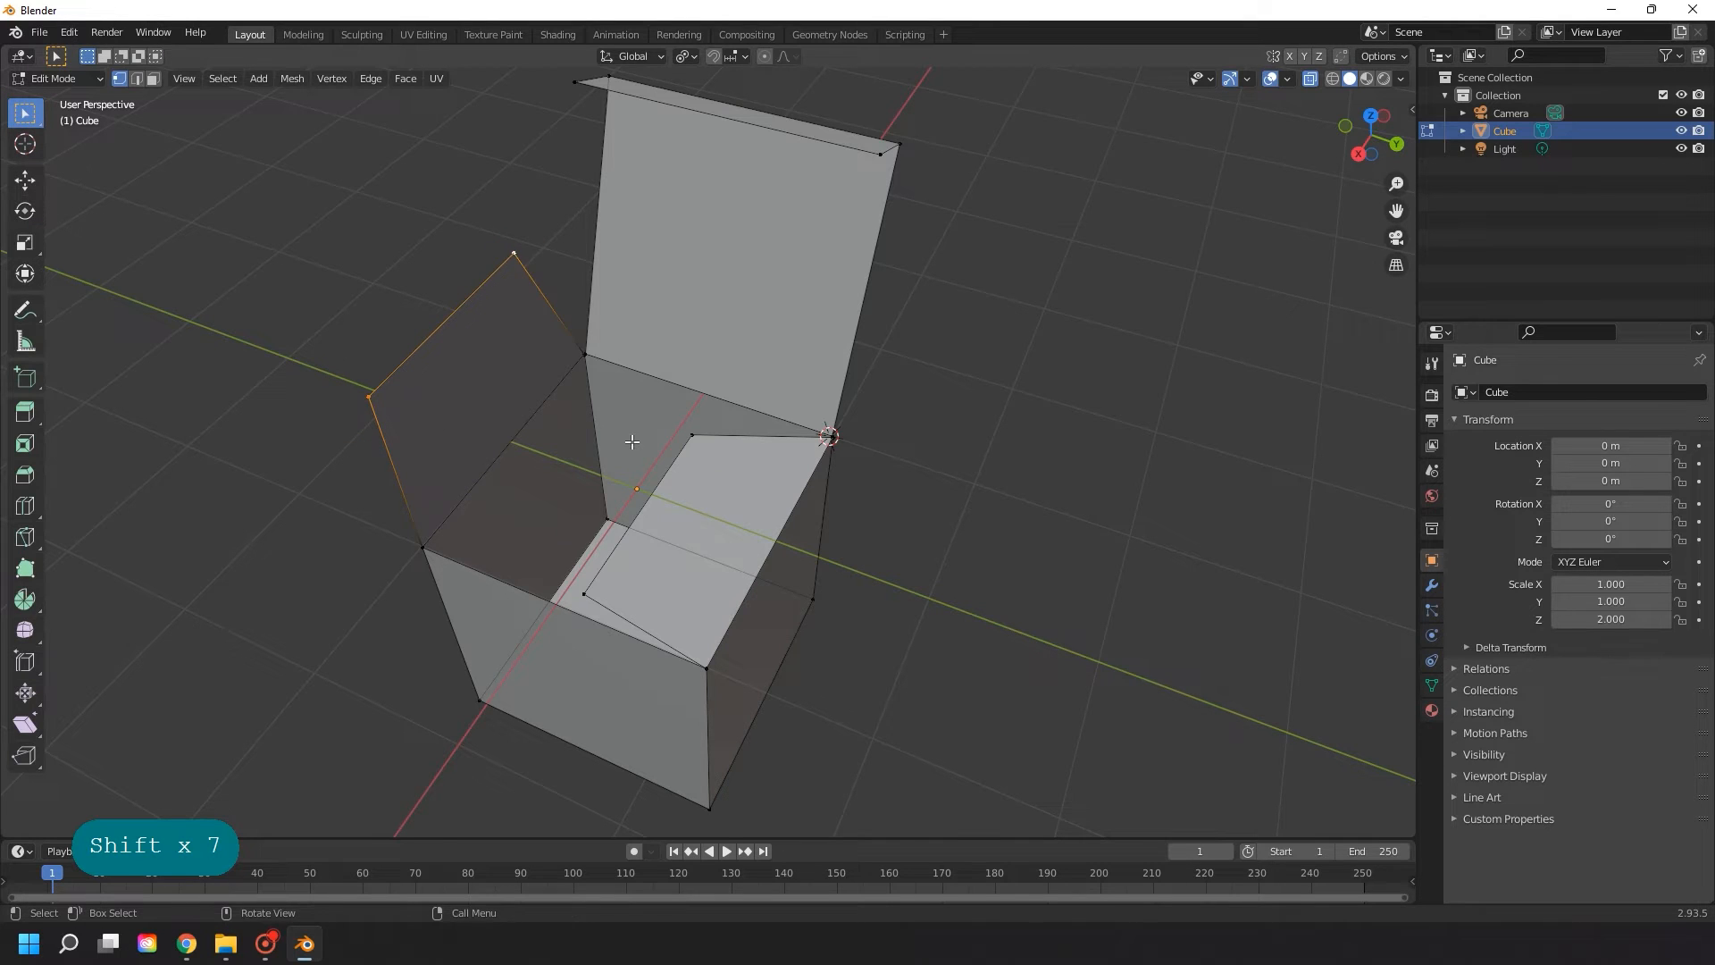
- Add the two free corner vertices of the positive Y side flap and of the lid's top strip to the selection
scroll(633, 442, "up", 2)
left_click(689, 435, "shift")
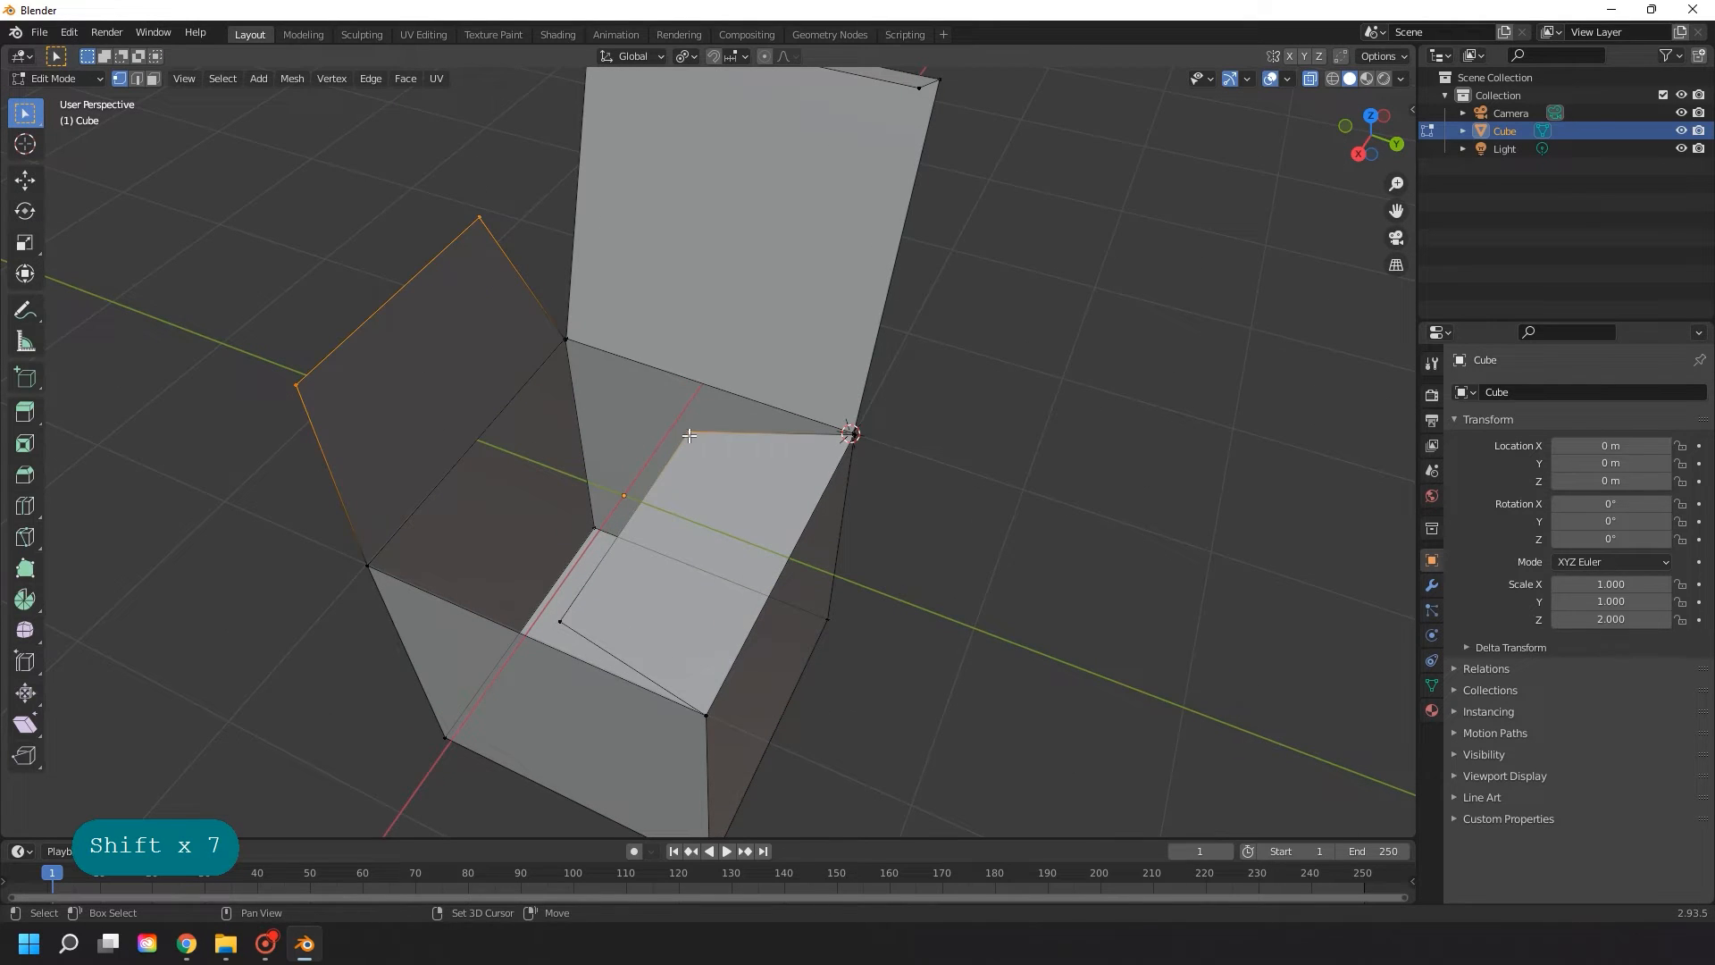
left_click(558, 624, "shift")
middle_click_drag(808, 253, 793, 299)
middle_click_drag(808, 219, 768, 382, "shift")
left_click(518, 142, "shift")
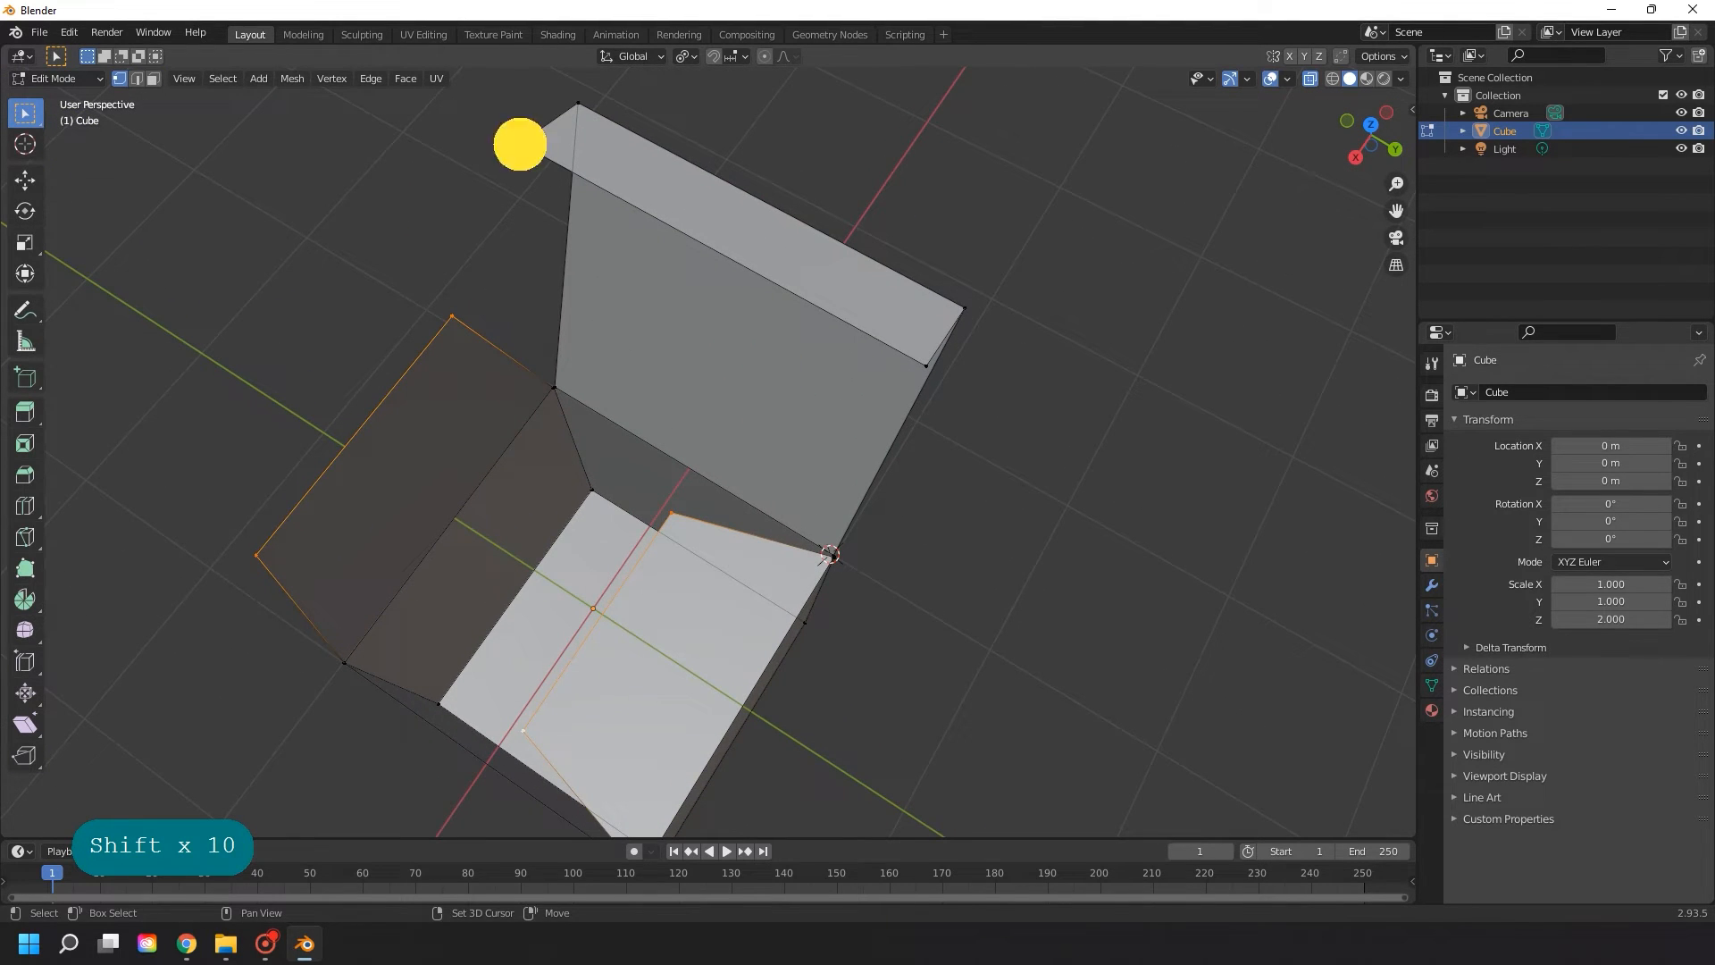
left_click(925, 366, "shift")
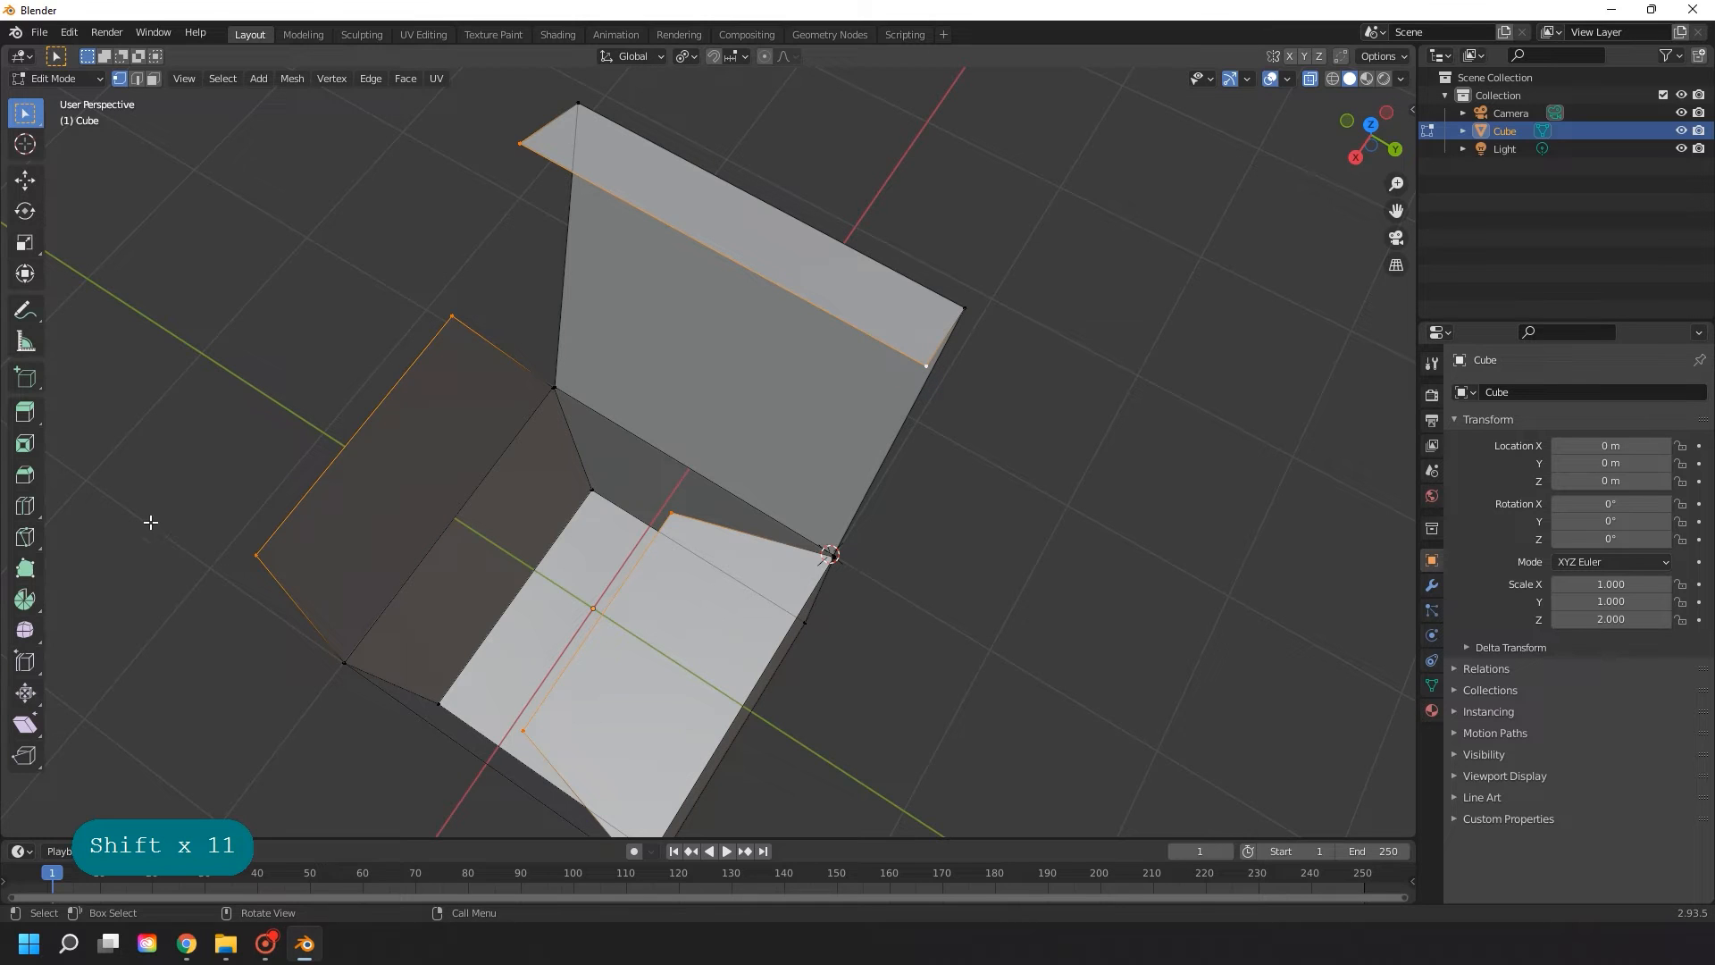
- Bevel the selected corners as vertices with a width of 0.109 m and 6 segments, and return to the Select Box tool
left_click(25, 474)
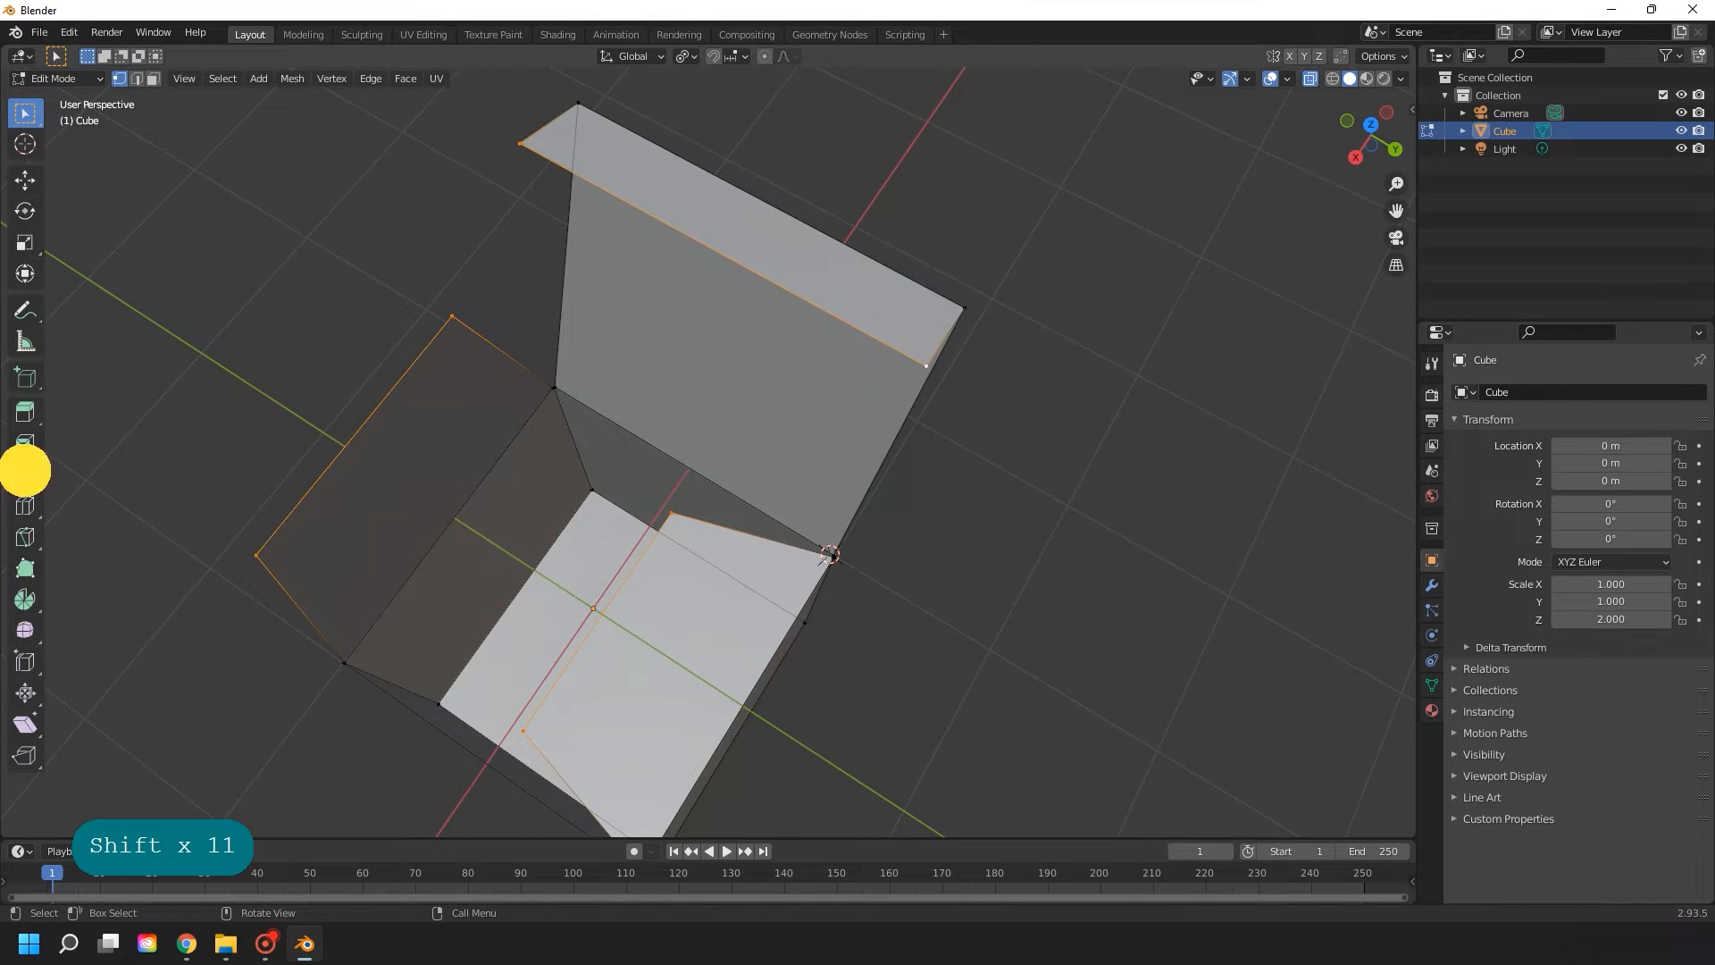
left_click(486, 383)
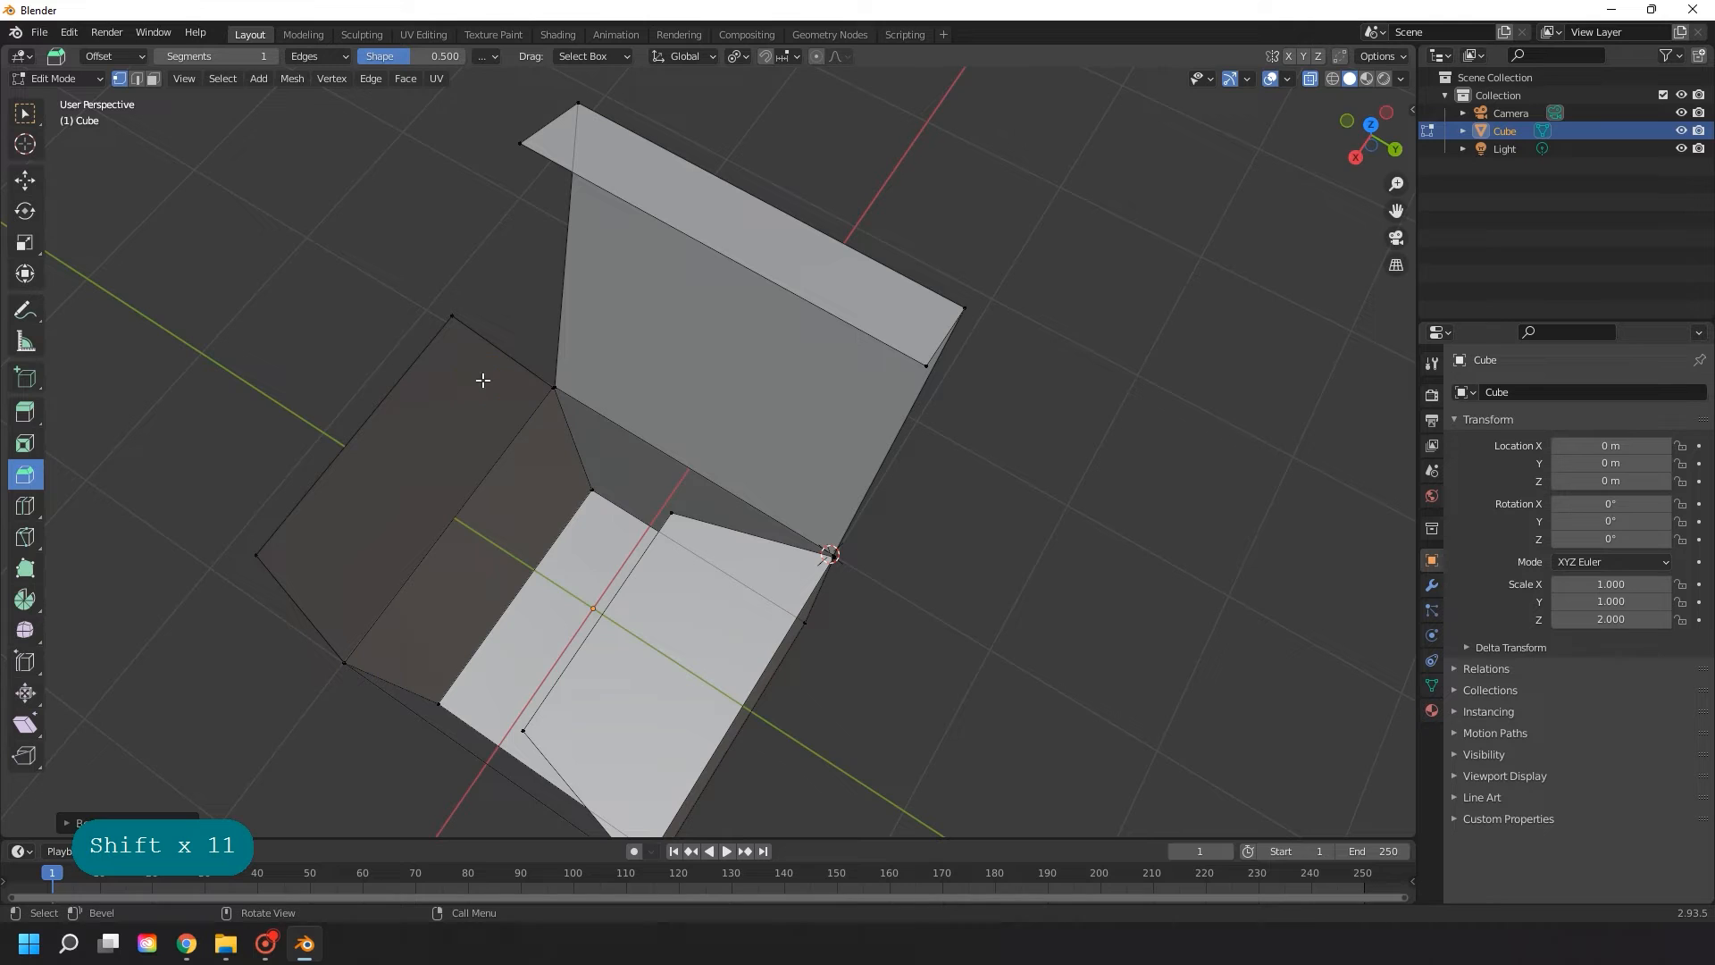
left_click(67, 829)
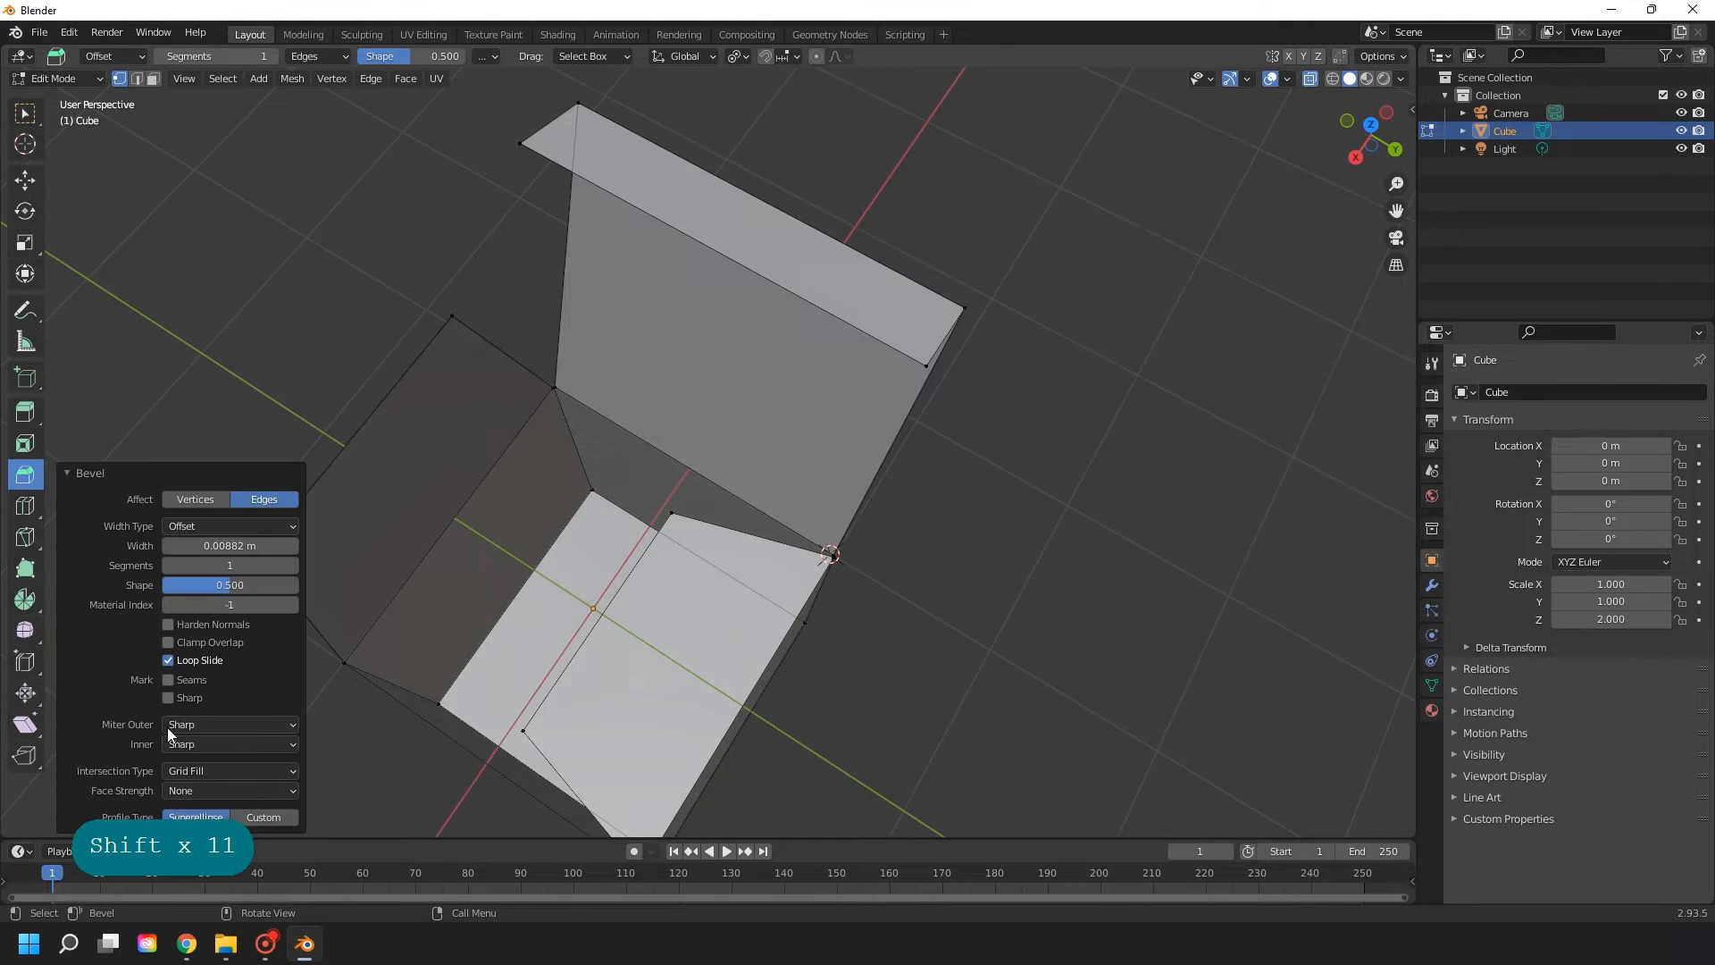
left_click(205, 498)
left_click_drag(223, 546, 251, 568)
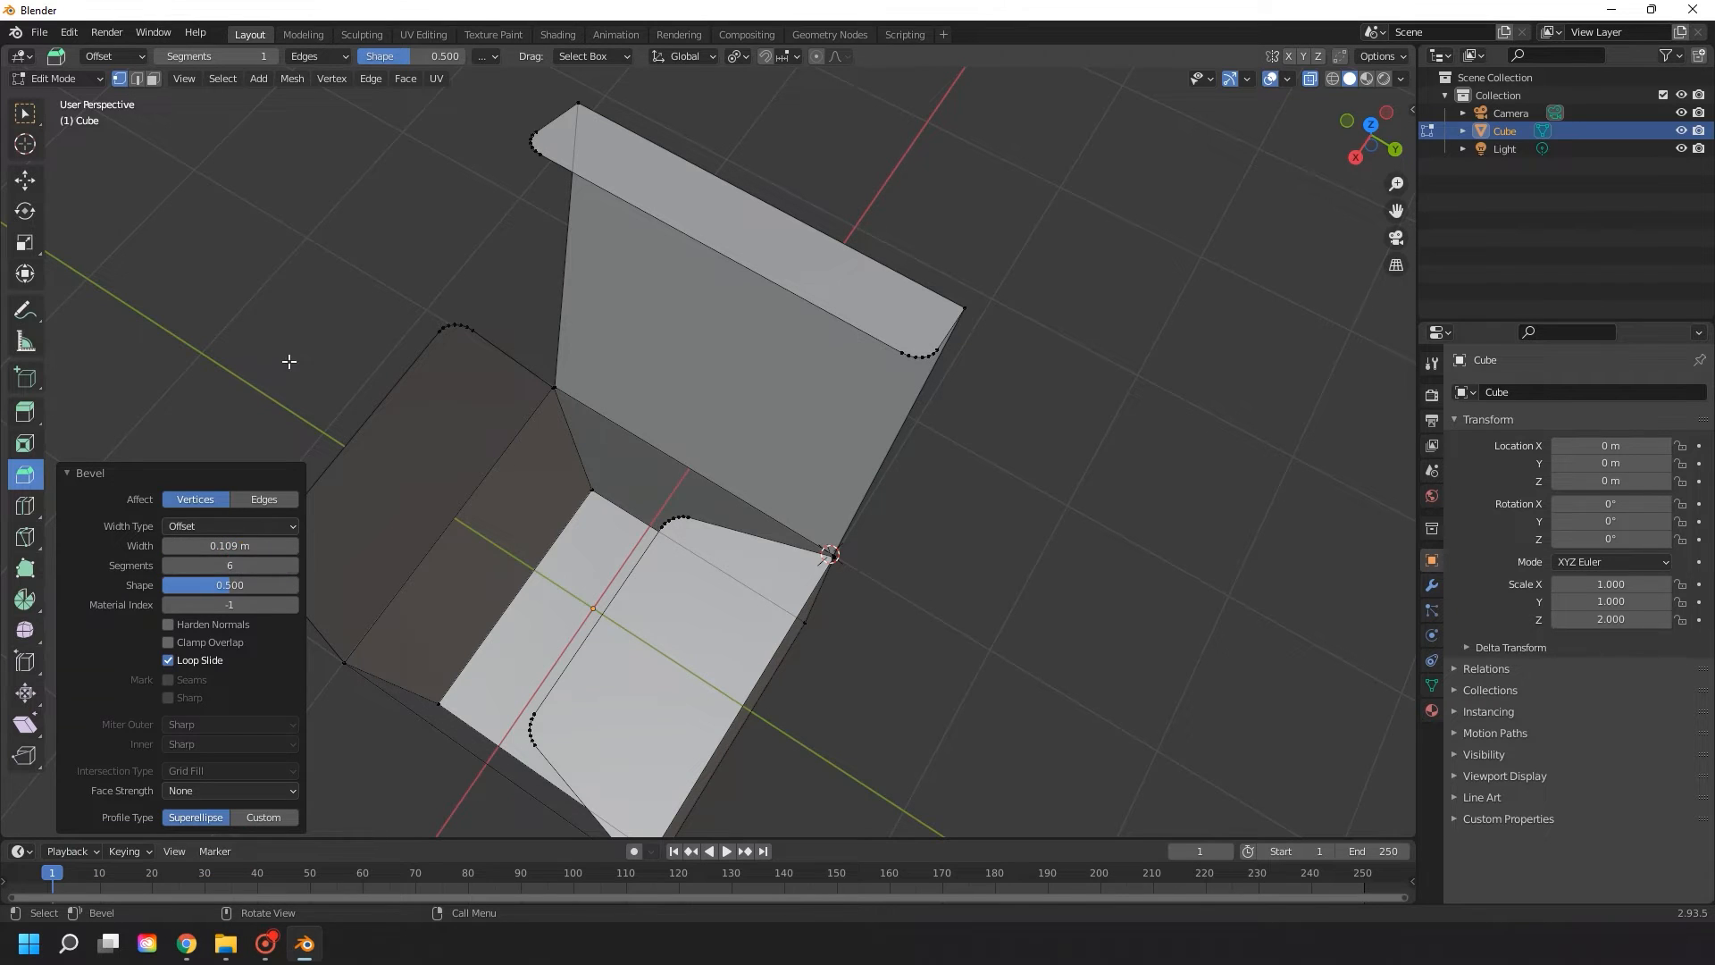
left_click(24, 113)
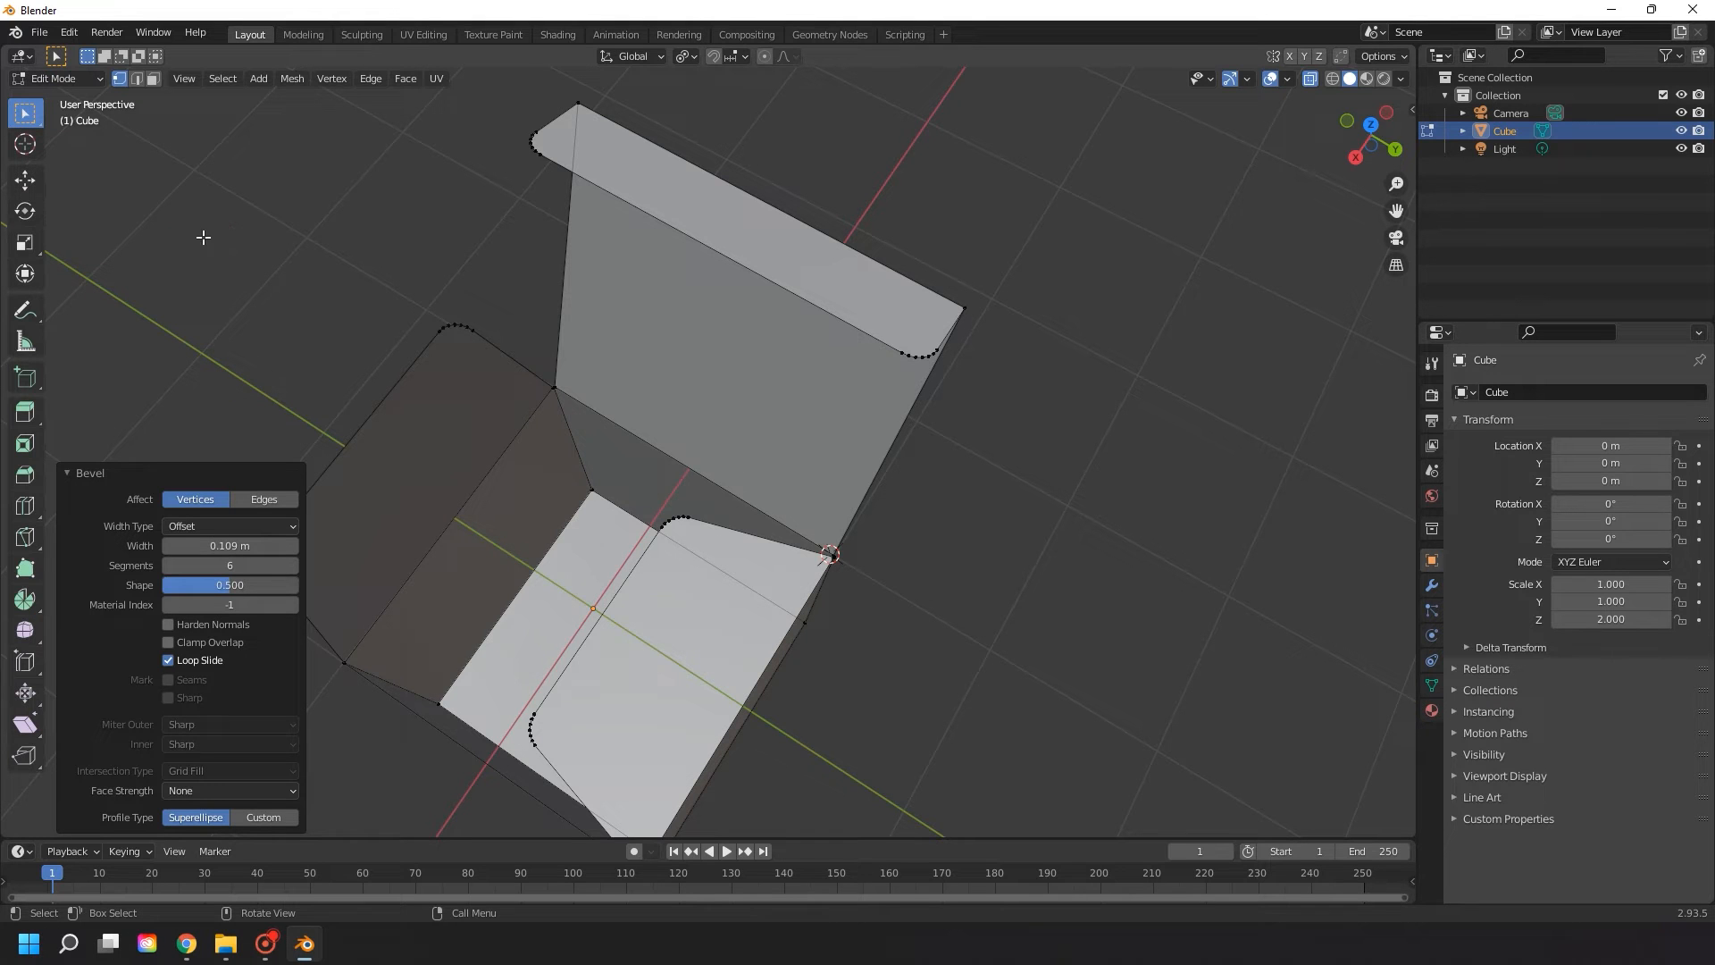
- Select the lid strip's fold edge and the hinge edges of the back panel and both side flaps in edge selection mode
middle_click_drag(861, 490, 936, 351)
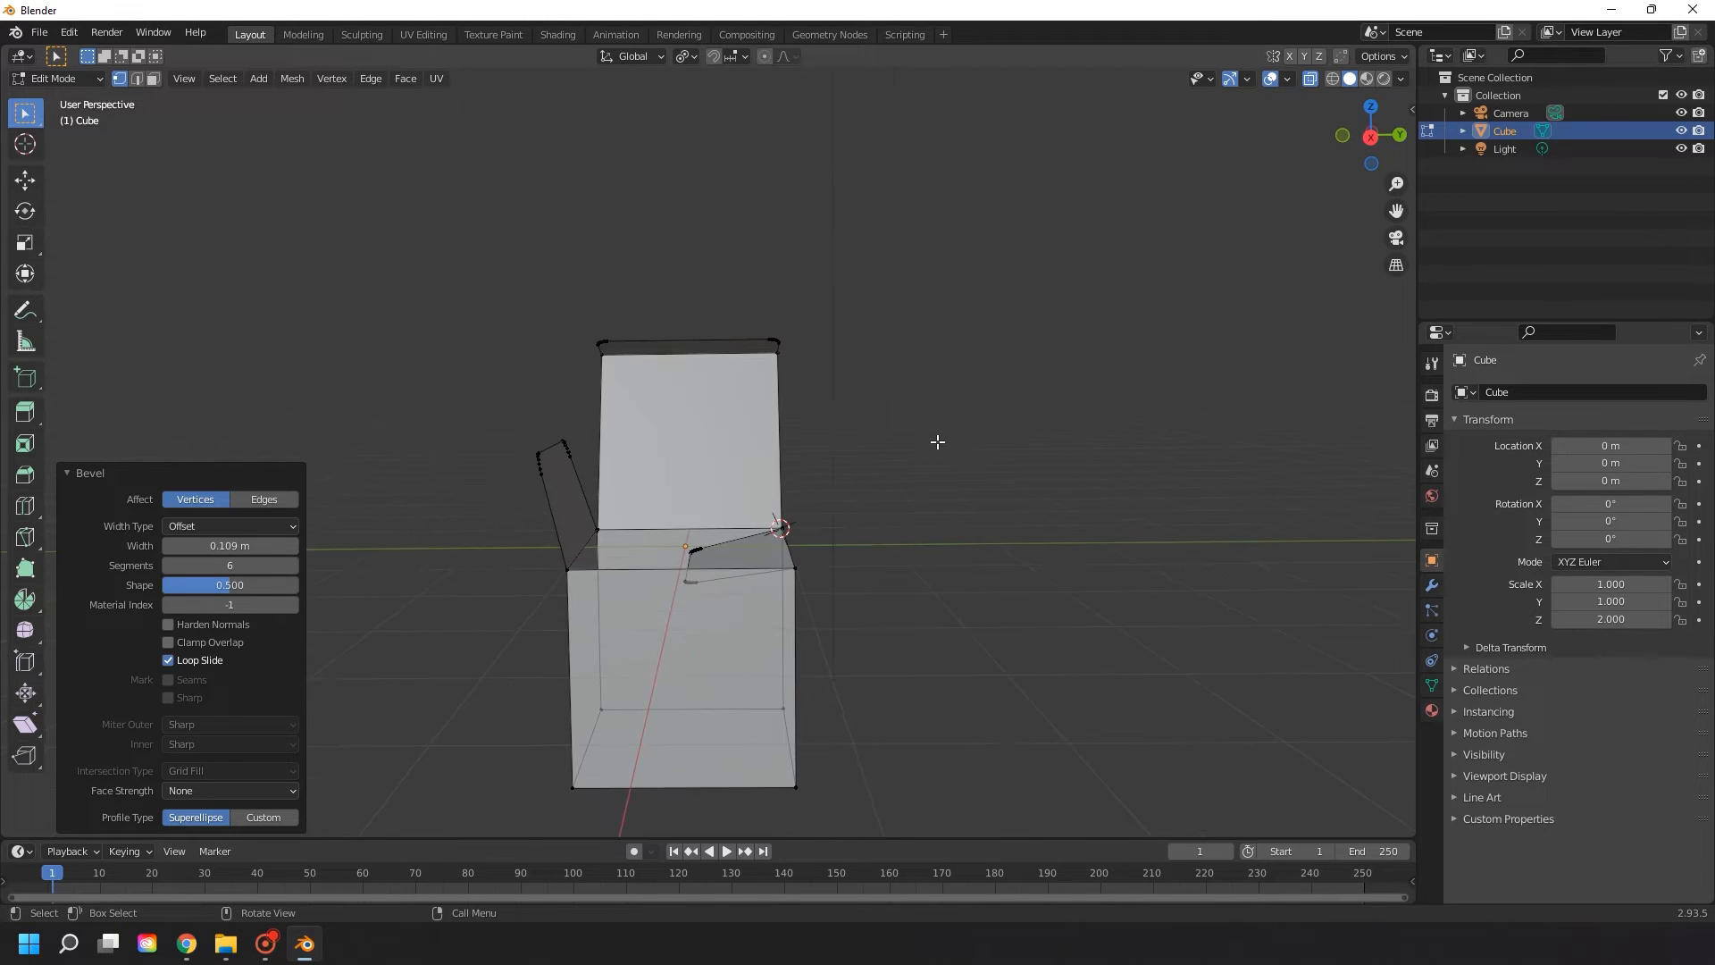
scroll(937, 441, "up", 1)
left_click(136, 78)
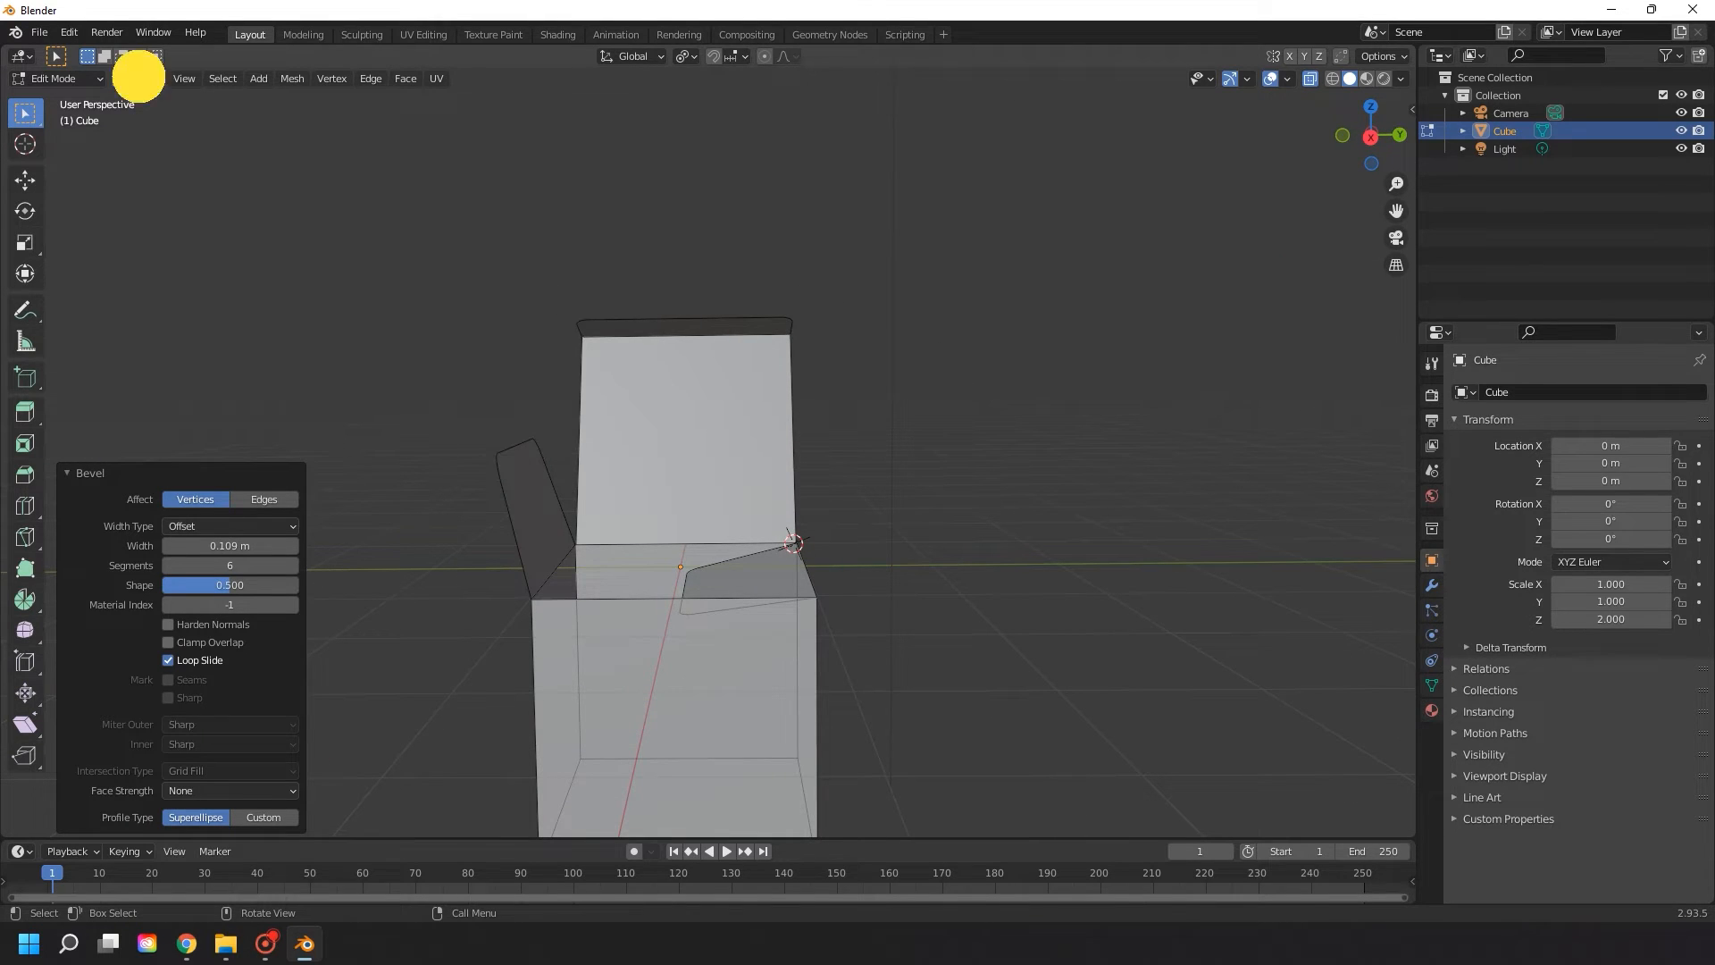
left_click(581, 418)
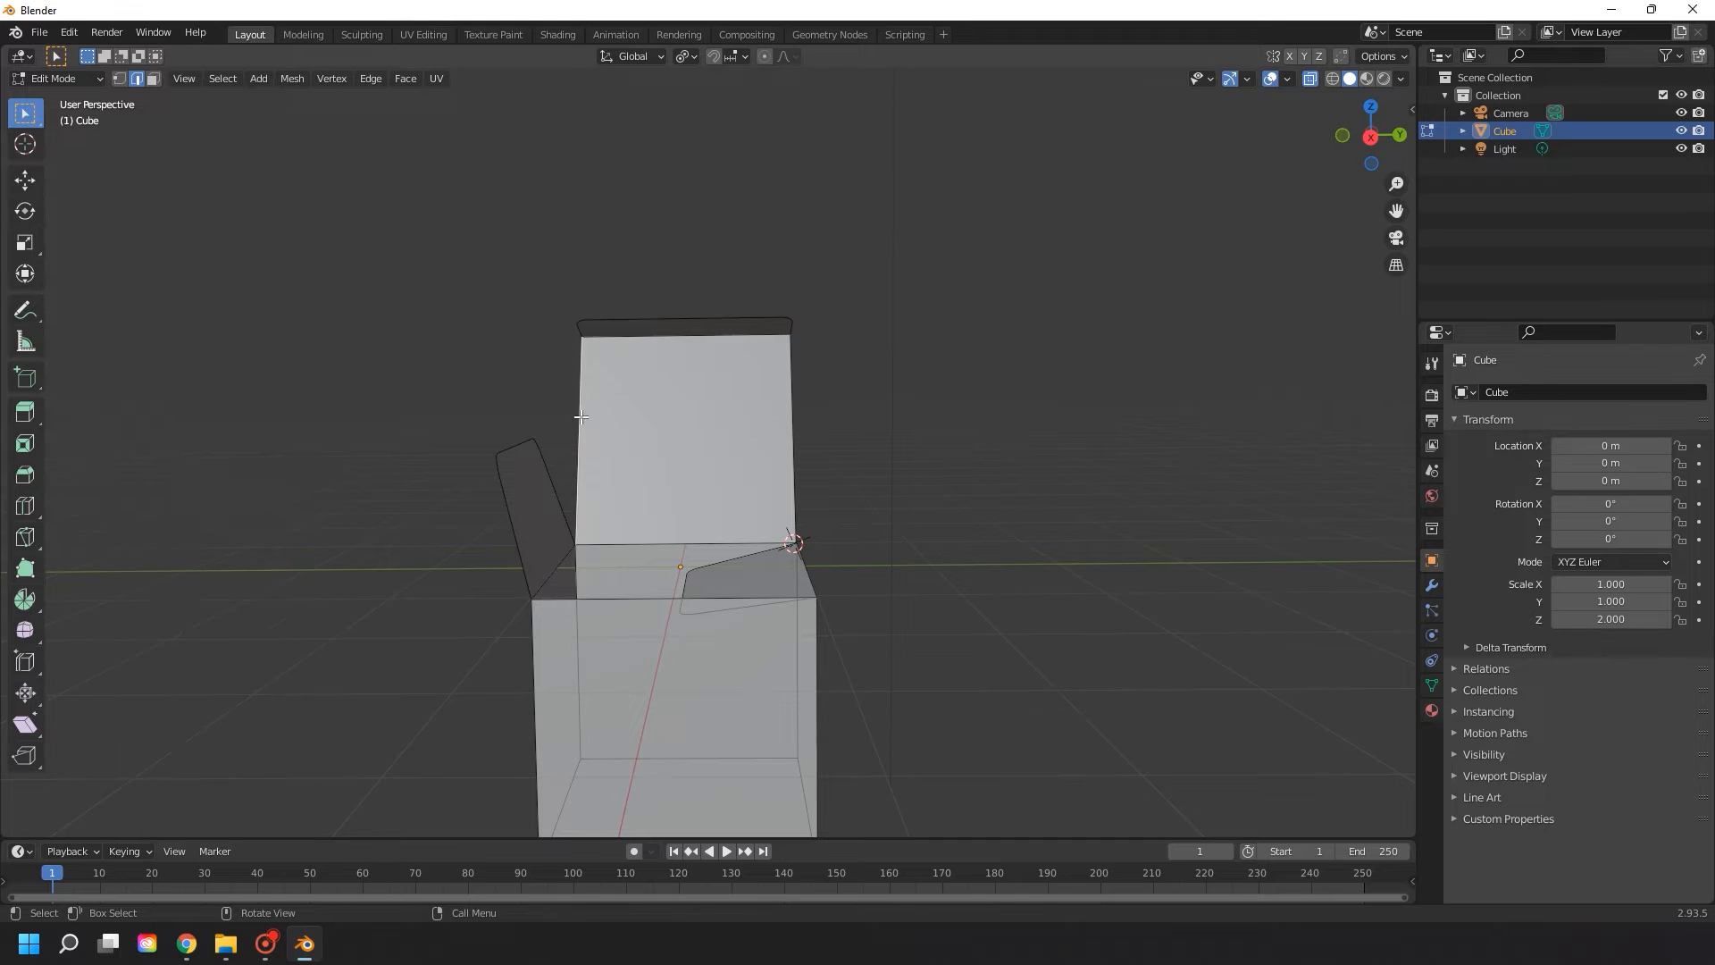
left_click(790, 444, "shift")
left_click(680, 334)
middle_click_drag(663, 521, 919, 520)
left_click(732, 584, "shift")
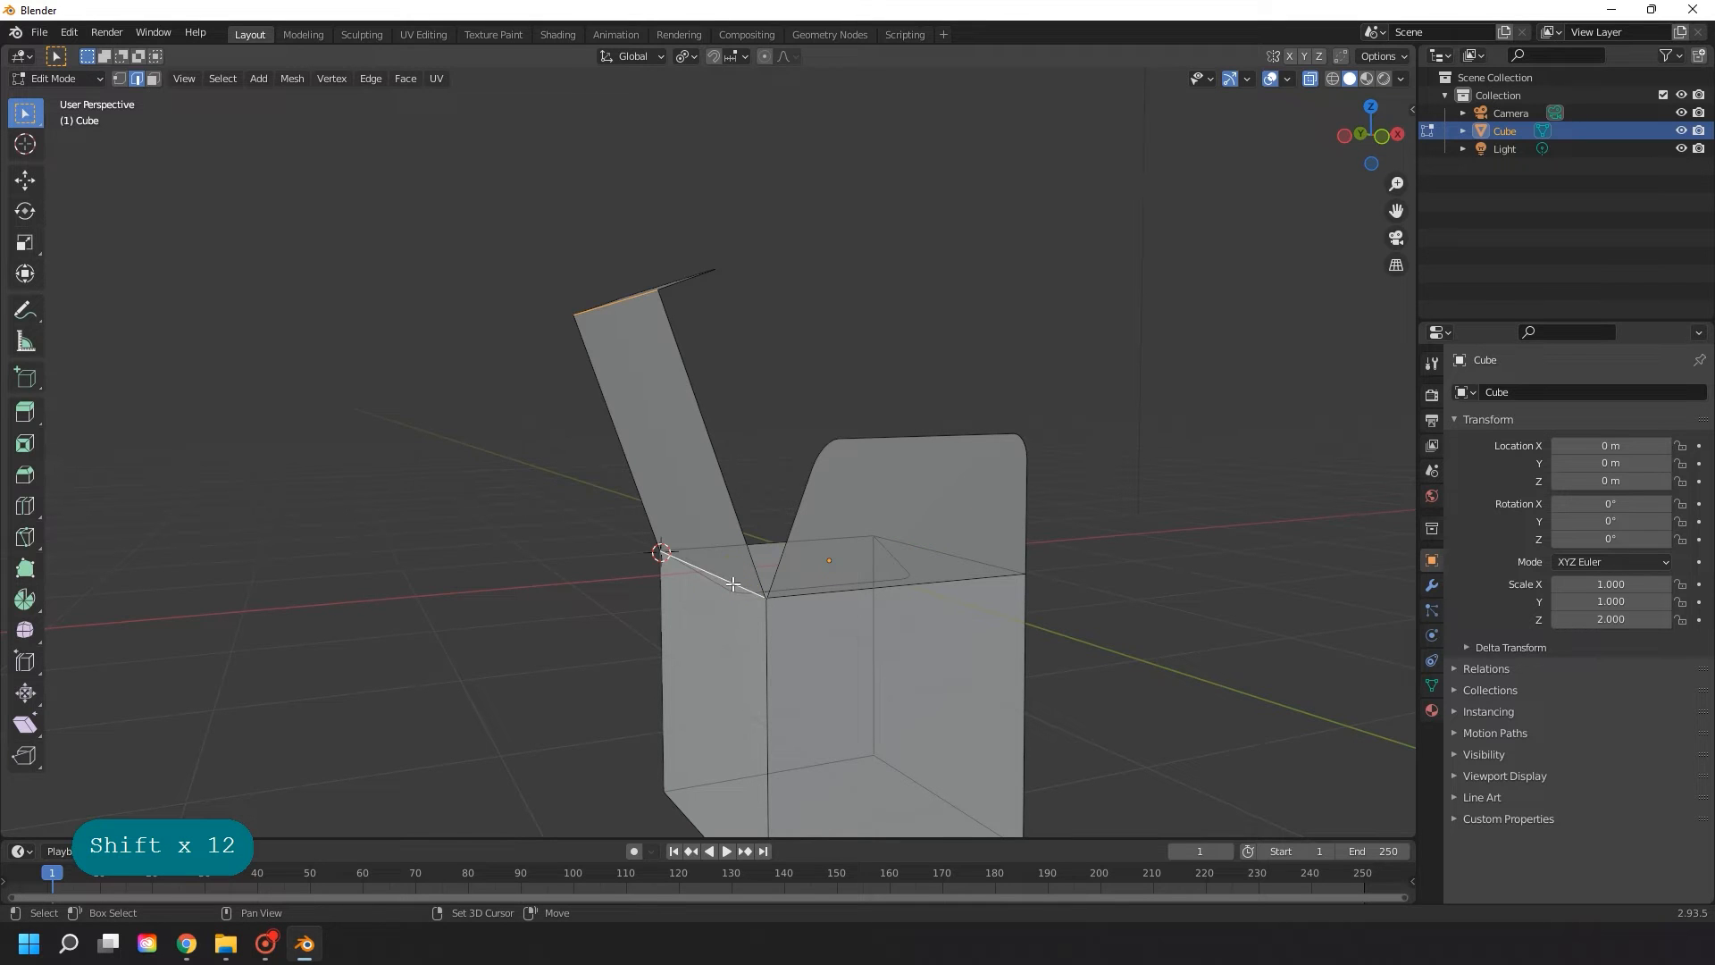
left_click(851, 593, "shift")
mouse_move(851, 593)
middle_mouse_down()
mouse_move(1018, 582)
mouse_move(695, 587)
mouse_move(686, 607)
mouse_move(727, 605)
mouse_move(716, 617)
middle_mouse_up()
left_click(691, 594, "shift")
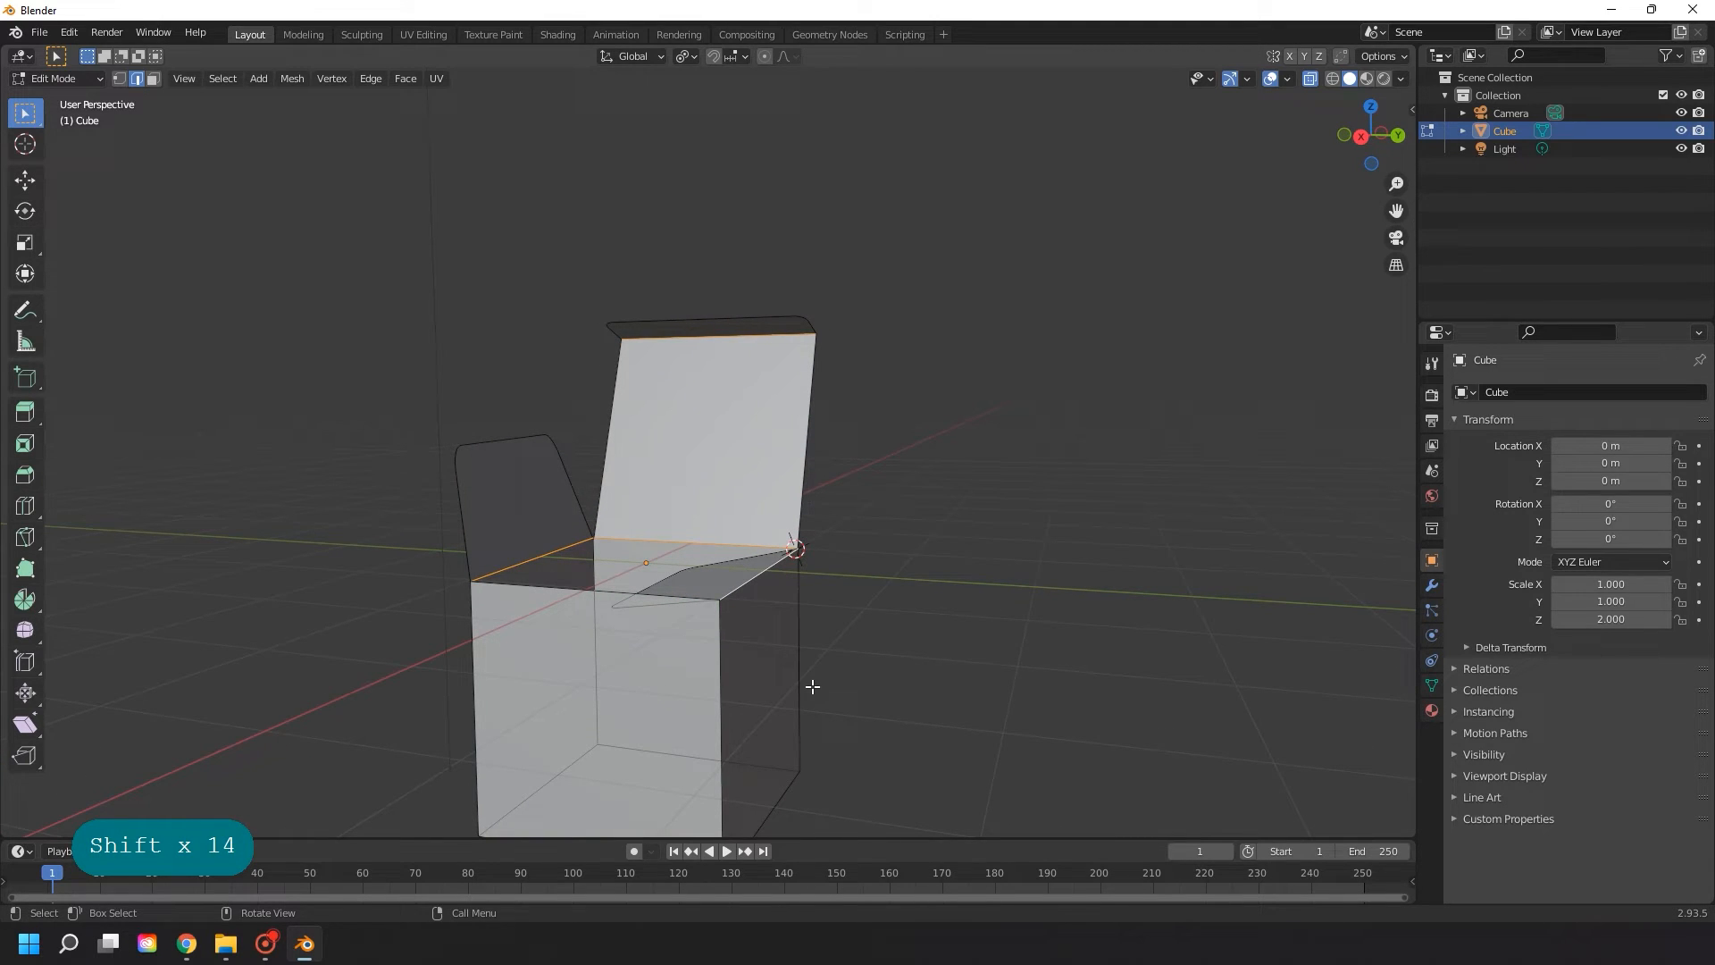
middle_click_drag(635, 489, 453, 522)
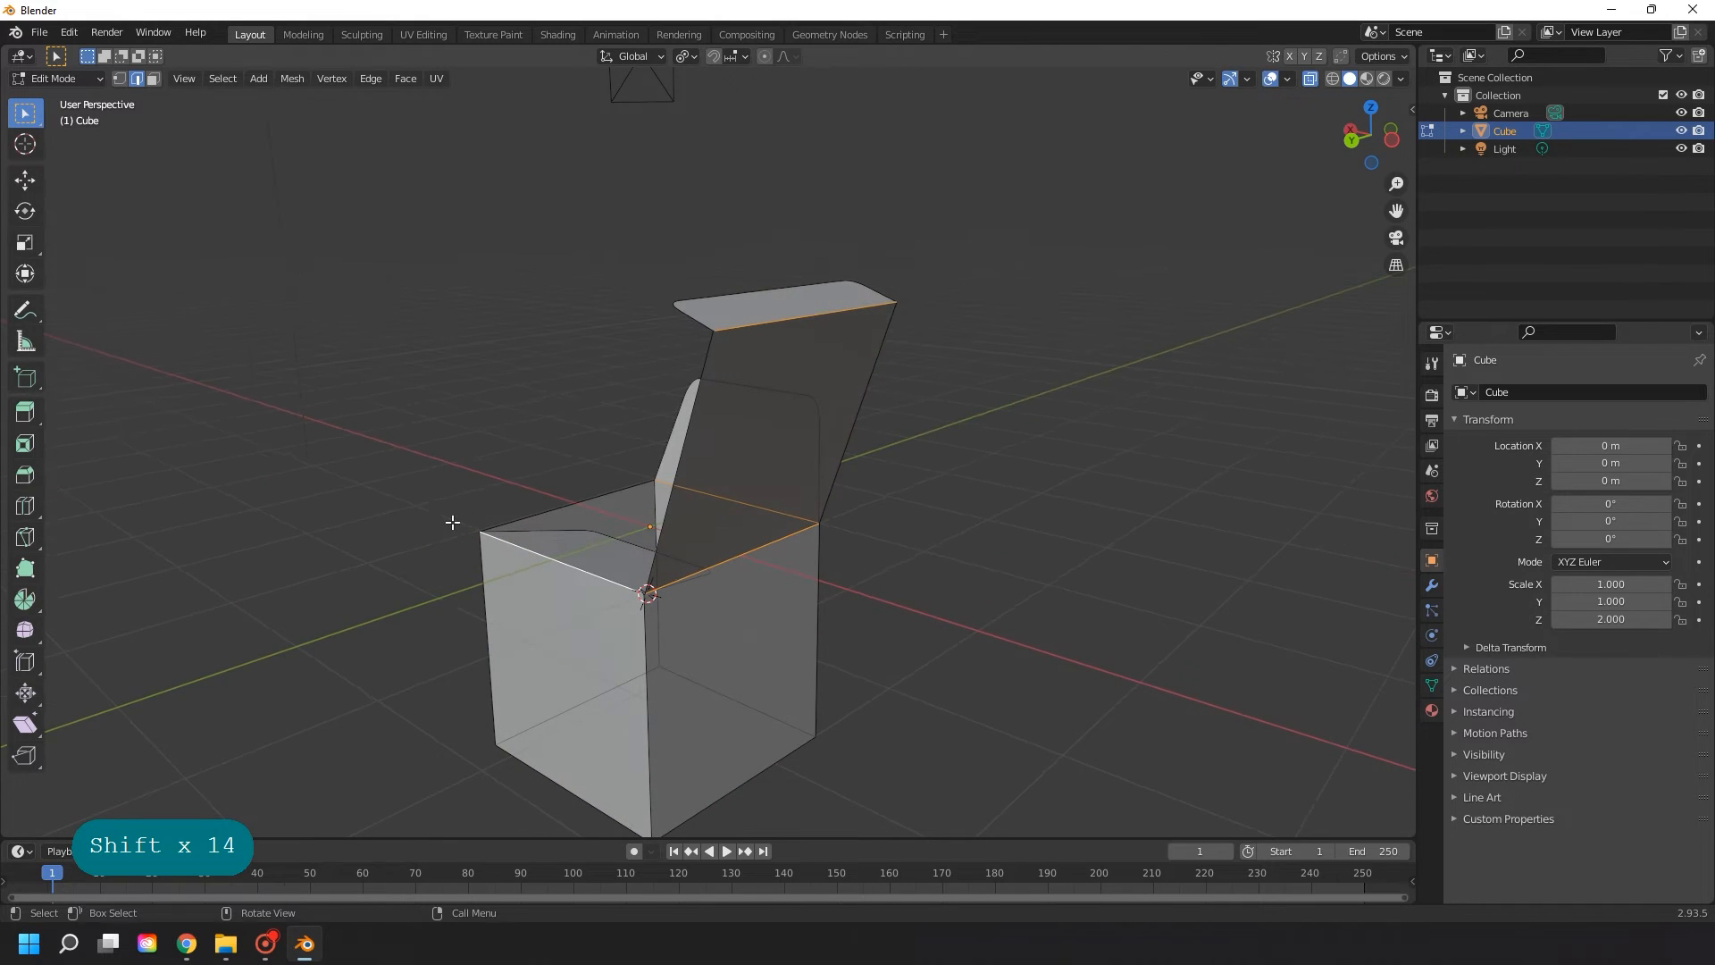
- Bevel the selected fold and hinge edges with a width of 0.0162 m and 4 segments
left_click(27, 480)
left_click_drag(791, 488, 796, 495)
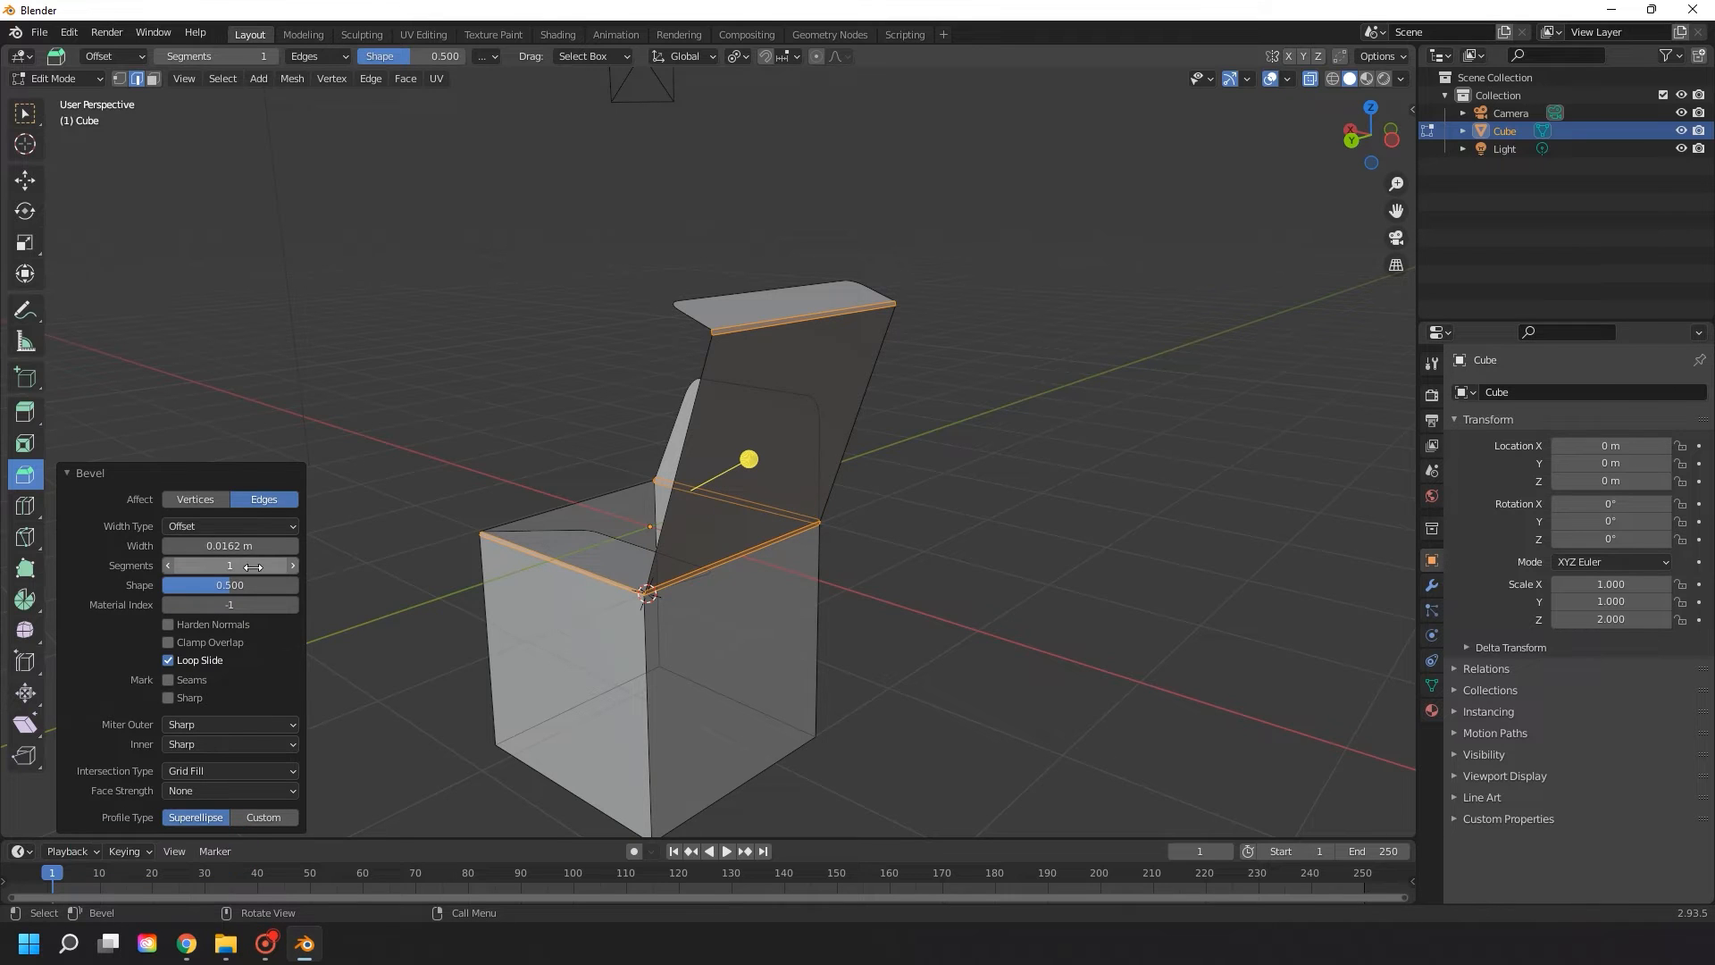
left_click_drag(226, 568, 268, 568)
middle_click_drag(729, 568, 742, 623)
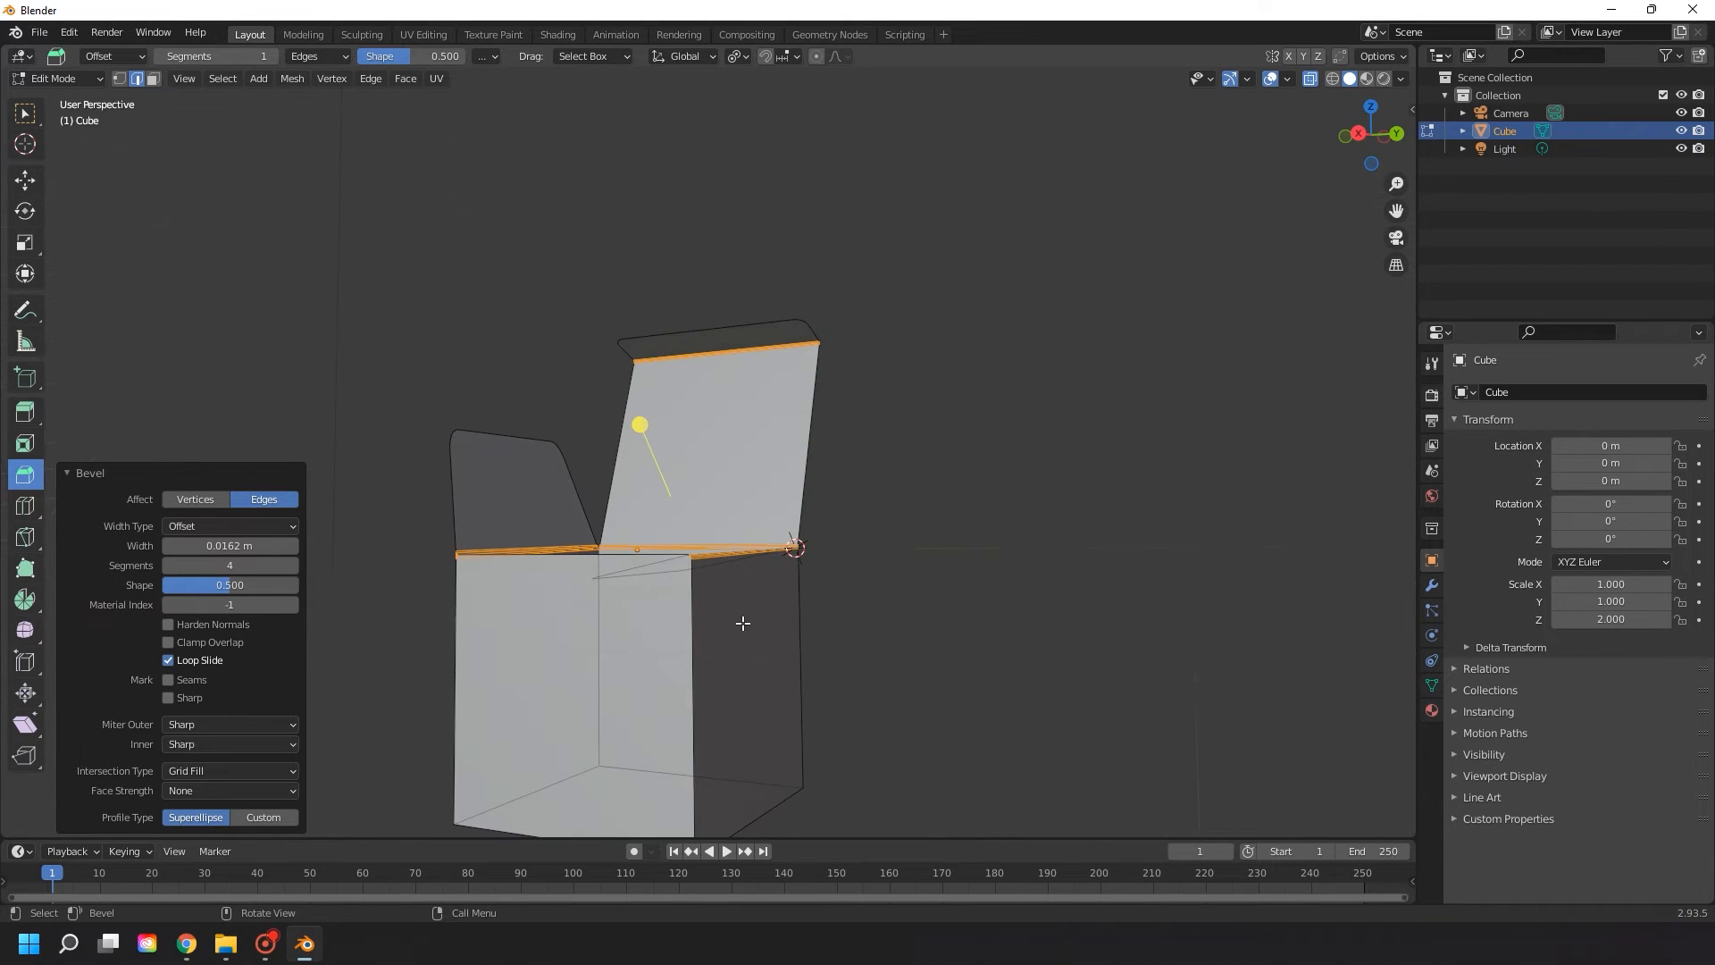
- Bevel the box body's vertical corner edges and bottom edges with a width of 0.0132 m and 6 segments
key("alt+a")
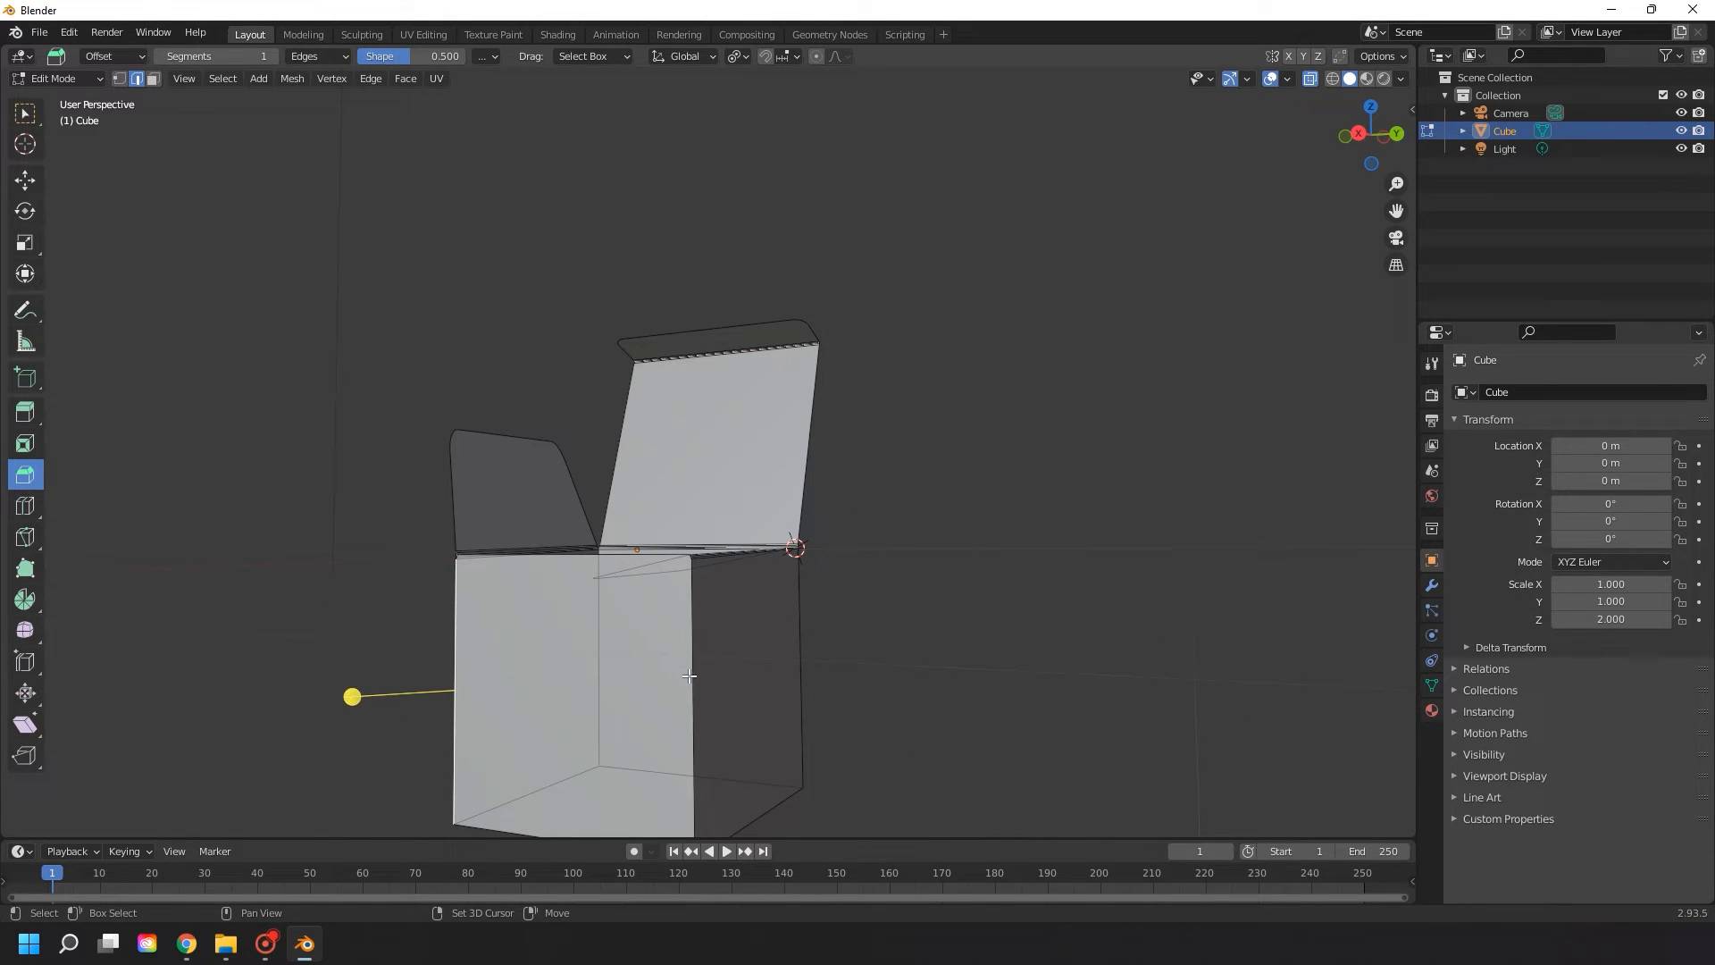
middle_click_drag(723, 670, 822, 655)
left_click(813, 649, "shift")
left_click(668, 734, "shift")
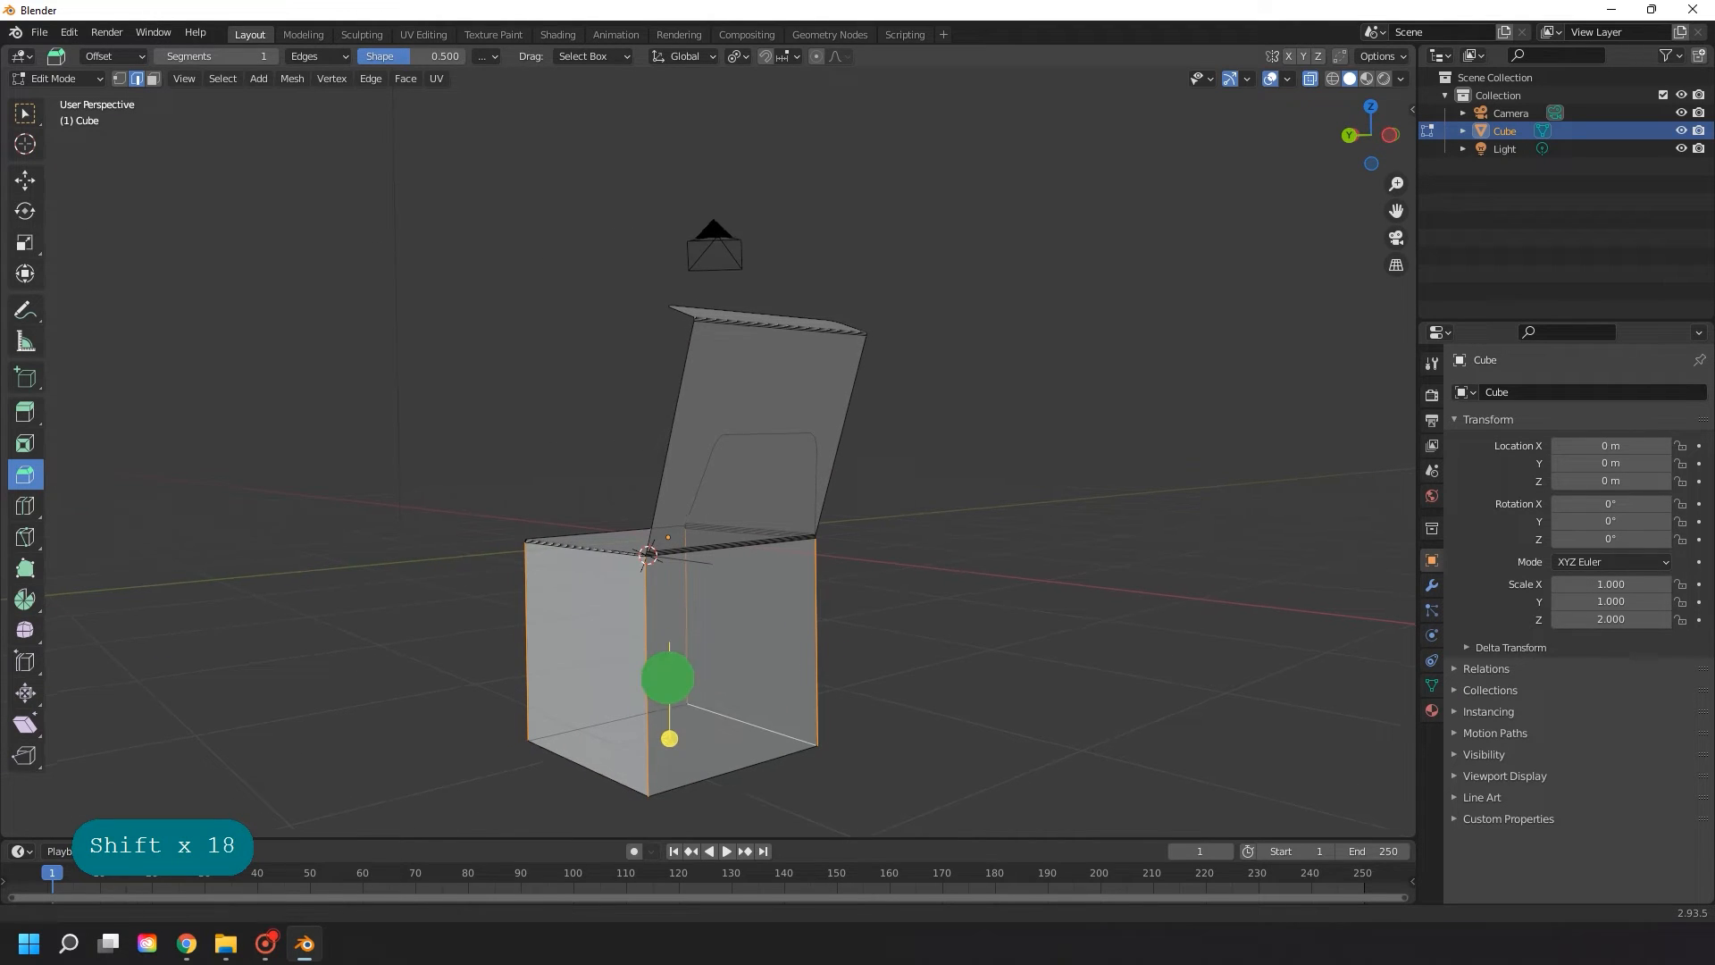
middle_click_drag(668, 677, 668, 568, "shift")
scroll(668, 569, "up", 2)
left_click(556, 690, "shift")
left_click(547, 746, "shift")
left_click(688, 762, "shift")
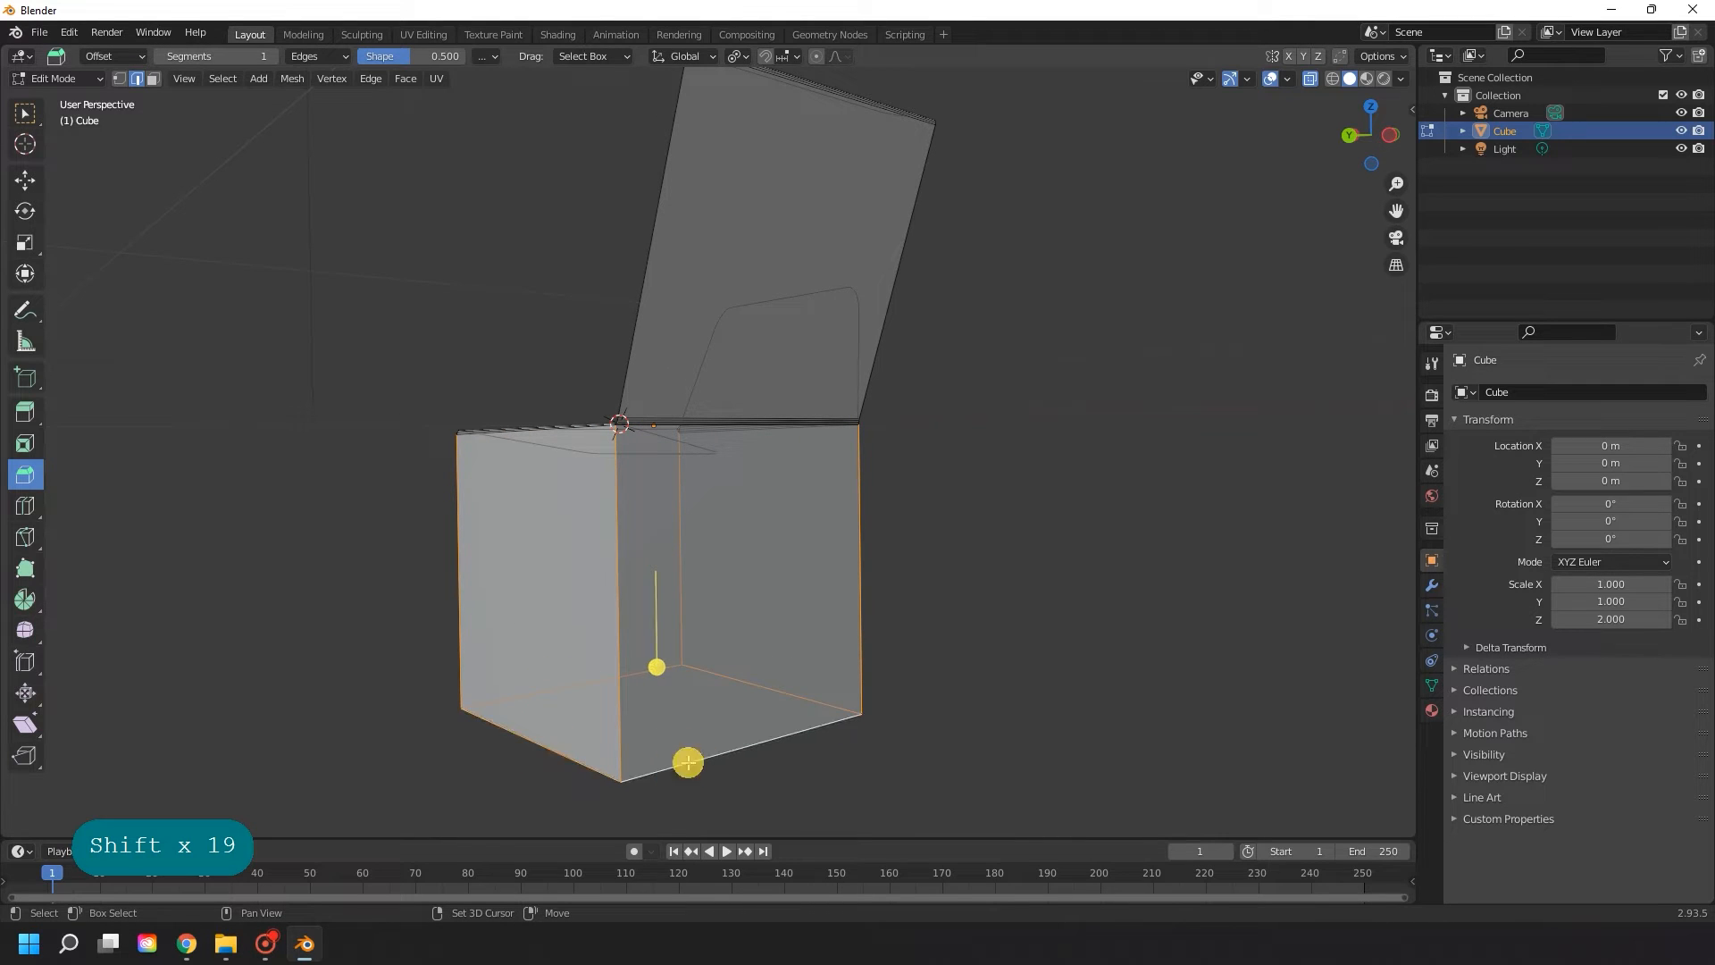
left_click_drag(656, 669, 655, 677)
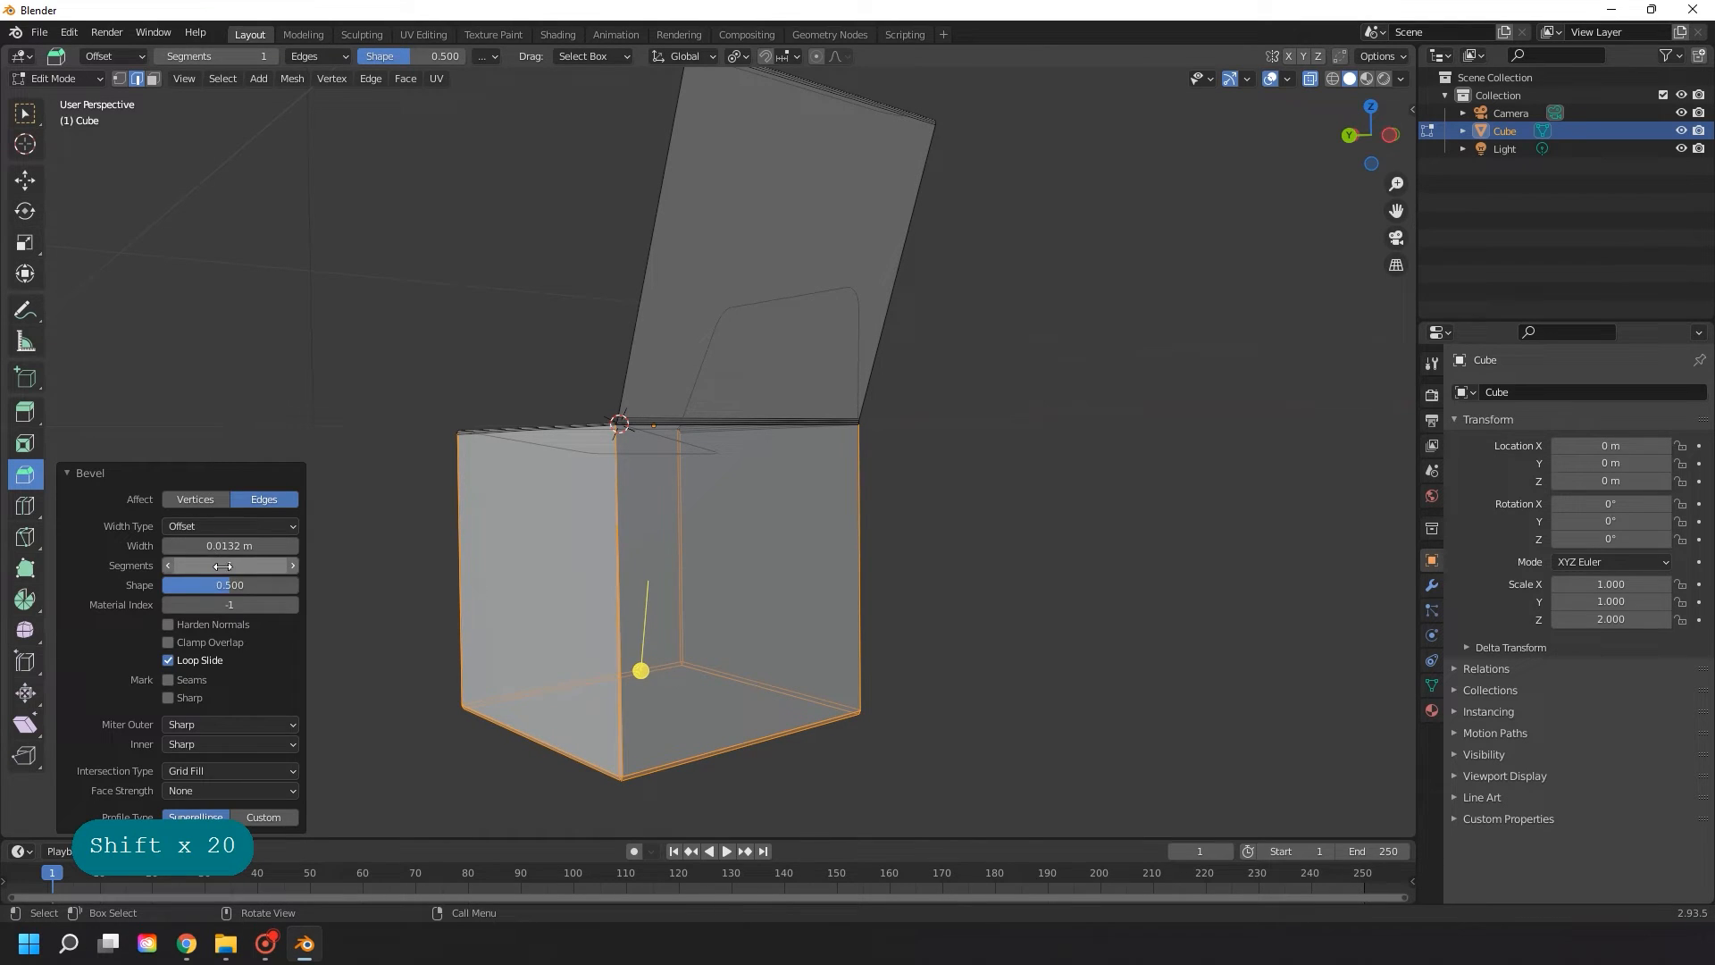
left_click_drag(234, 569, 234, 569)
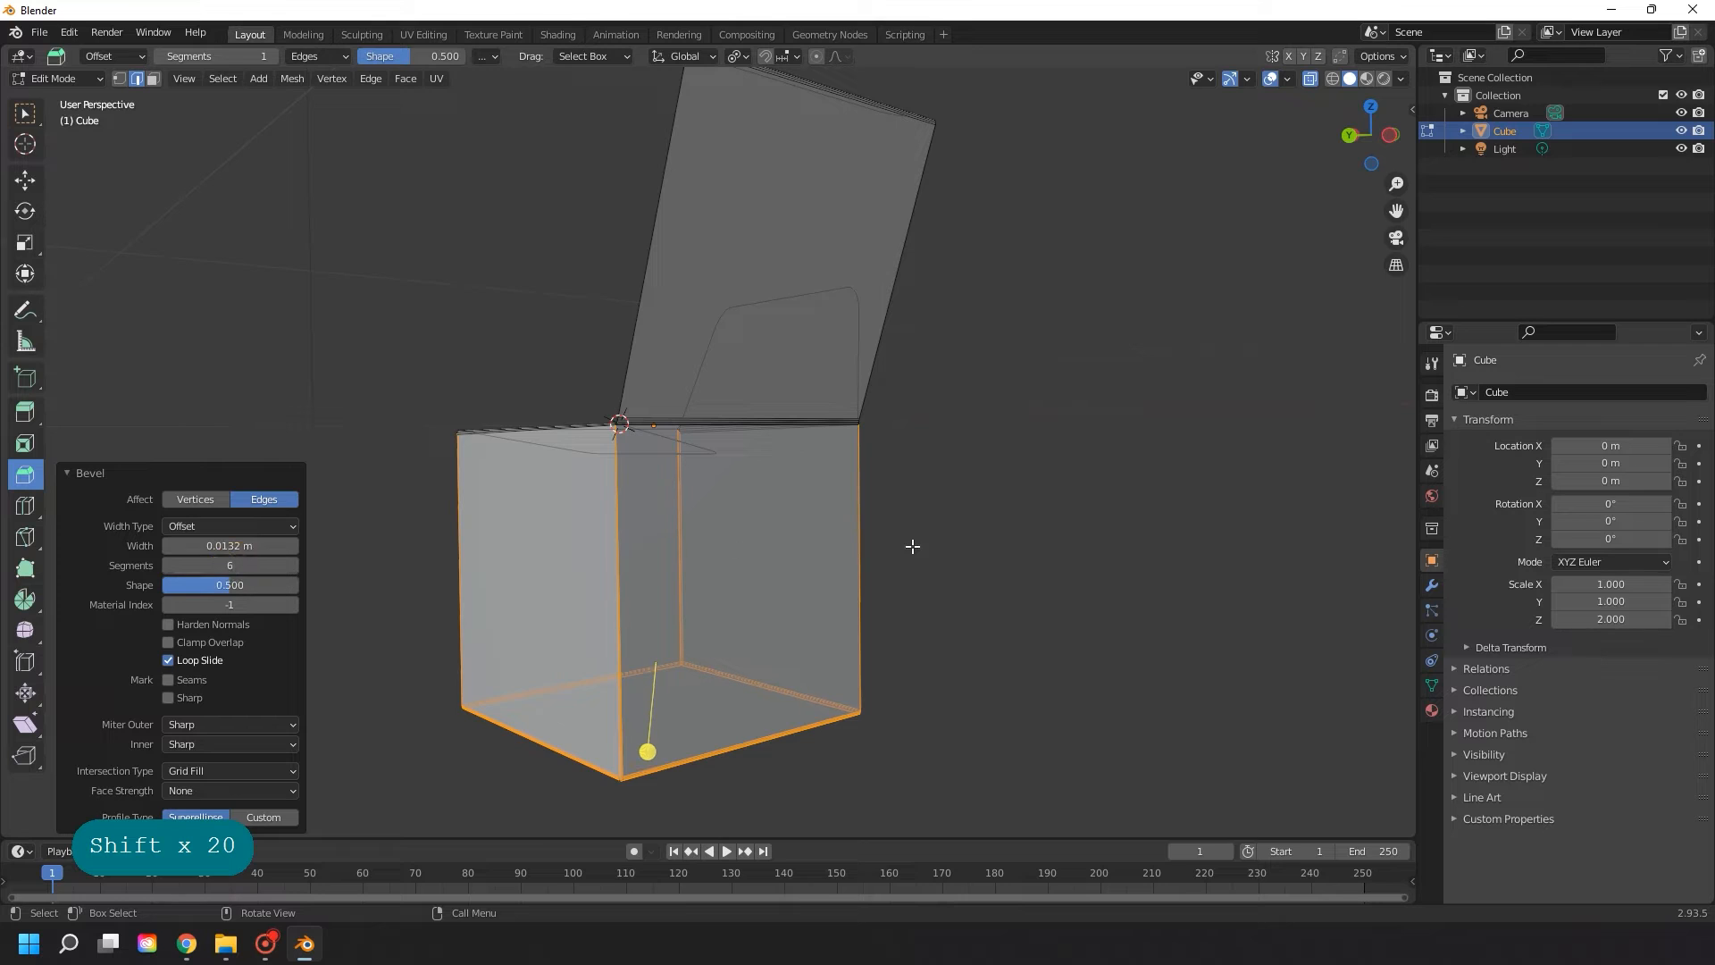
left_click_drag(658, 756, 641, 762)
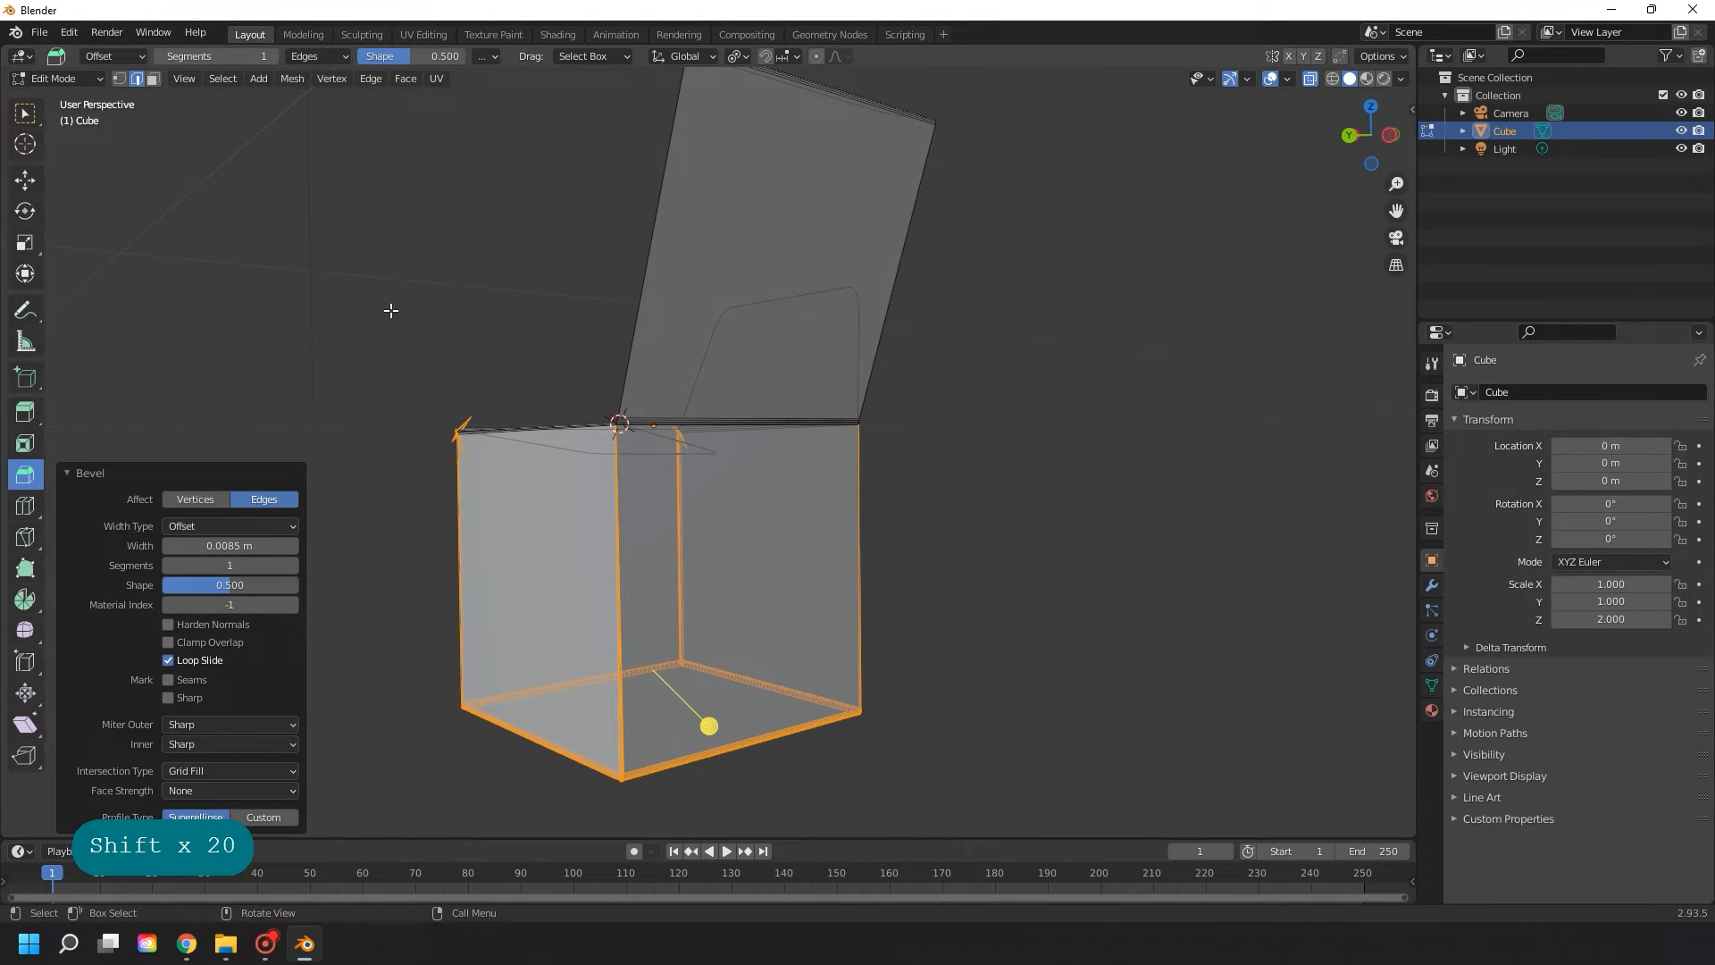
left_click(69, 33)
left_click(83, 52)
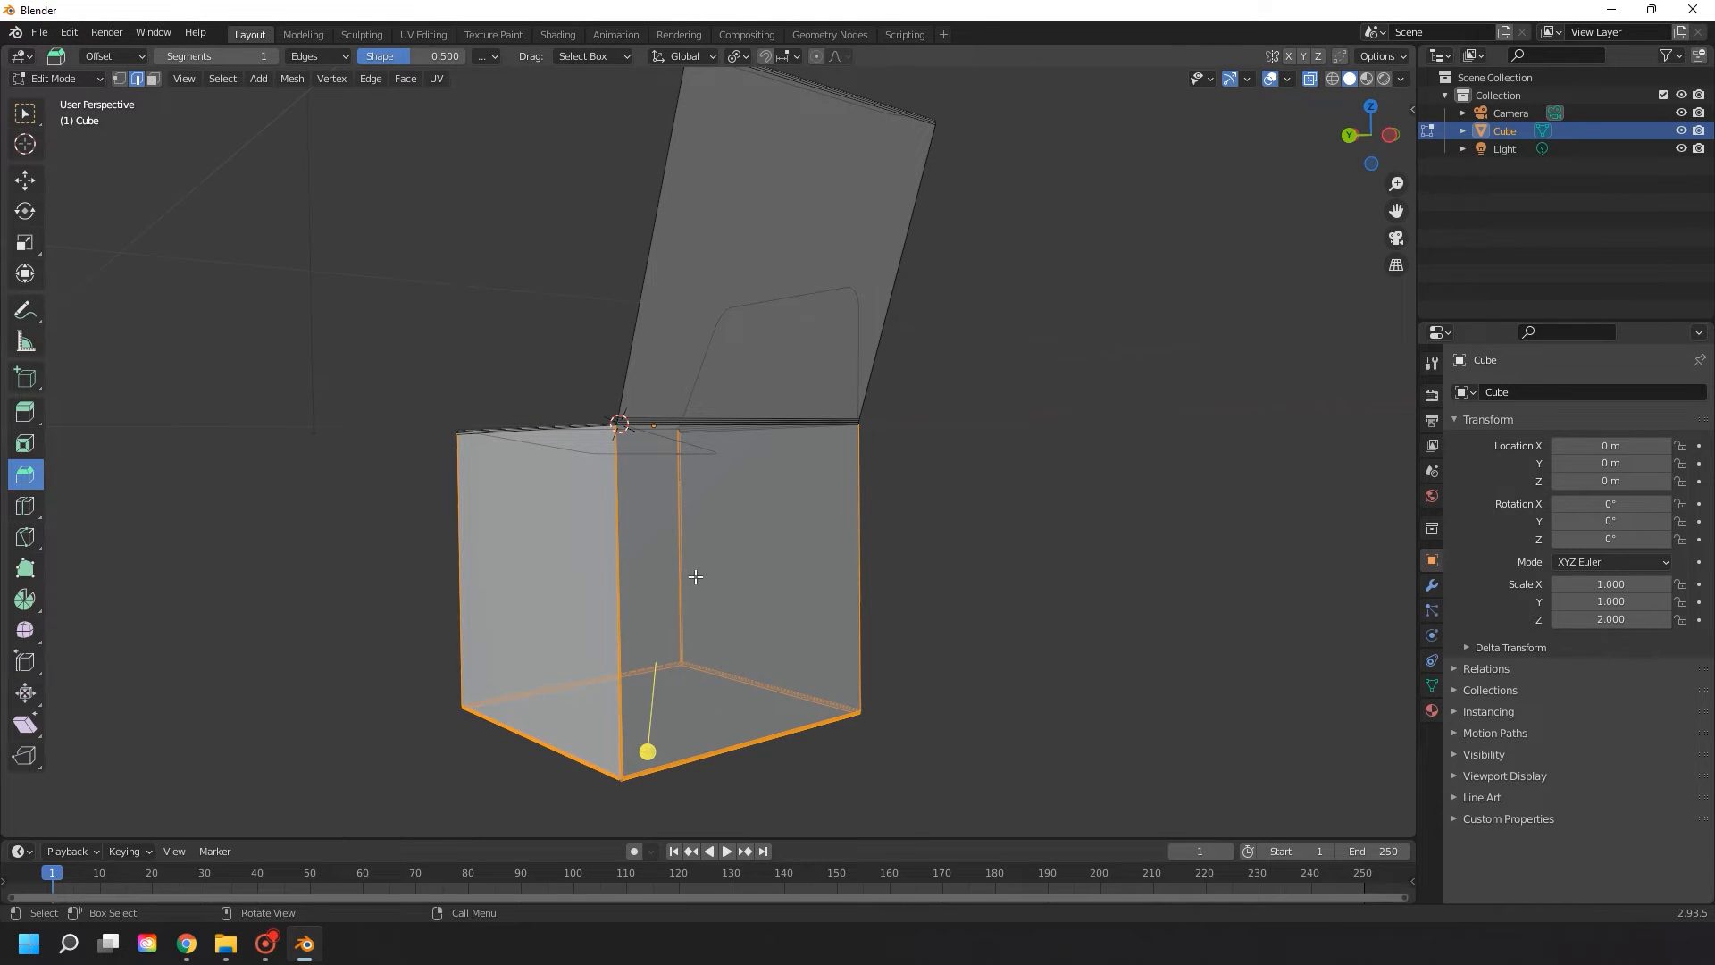
- Deselect the beveled body edges and return to the Select Box tool
left_click(966, 608)
middle_click_drag(473, 479, 841, 509)
right_click(757, 514)
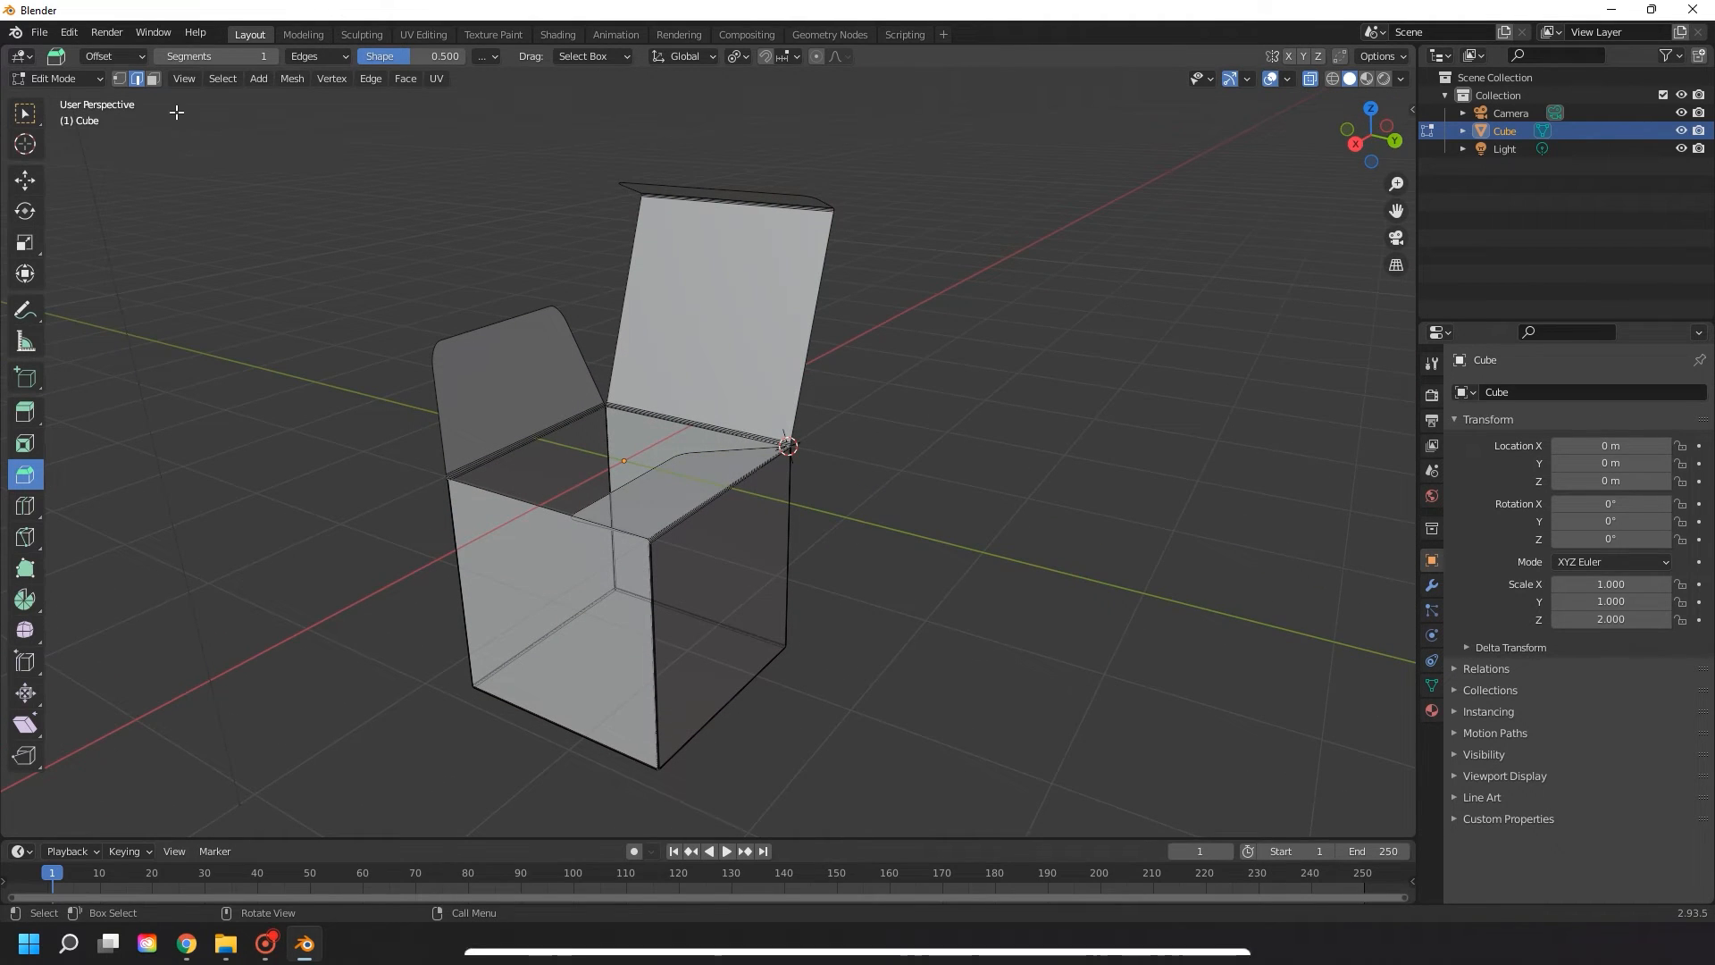
left_click(25, 113)
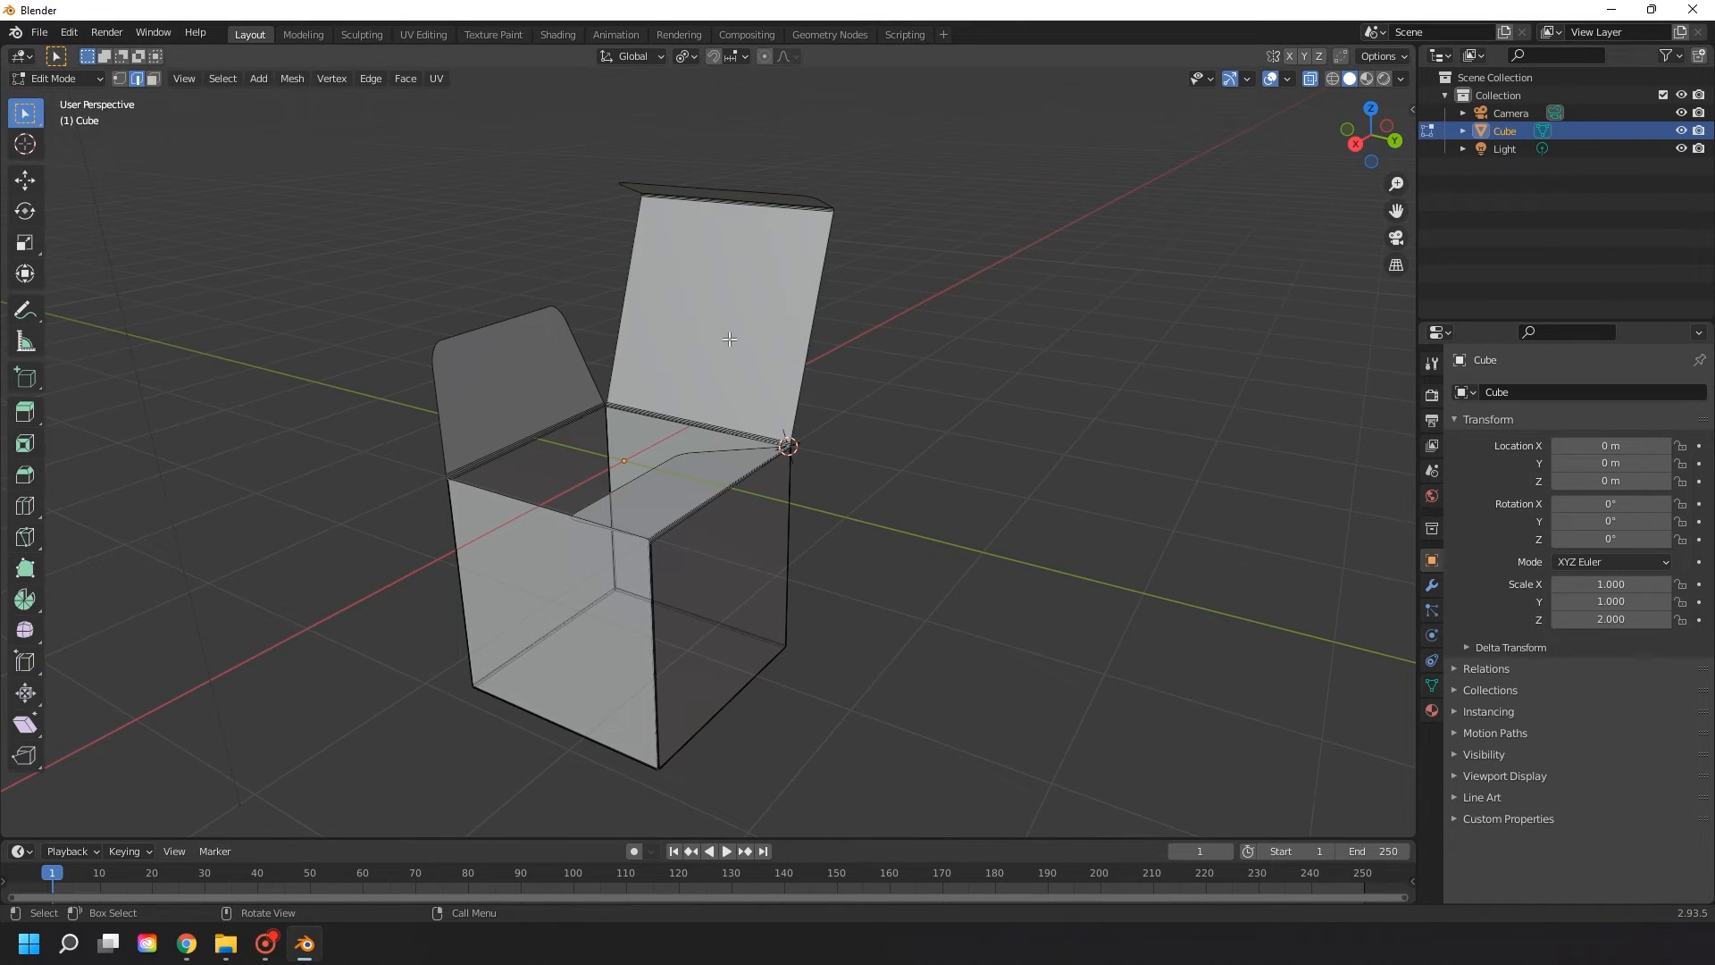
- Select the whole box mesh, add a Solidify modifier with its default thickness, and clear the selection
key("a")
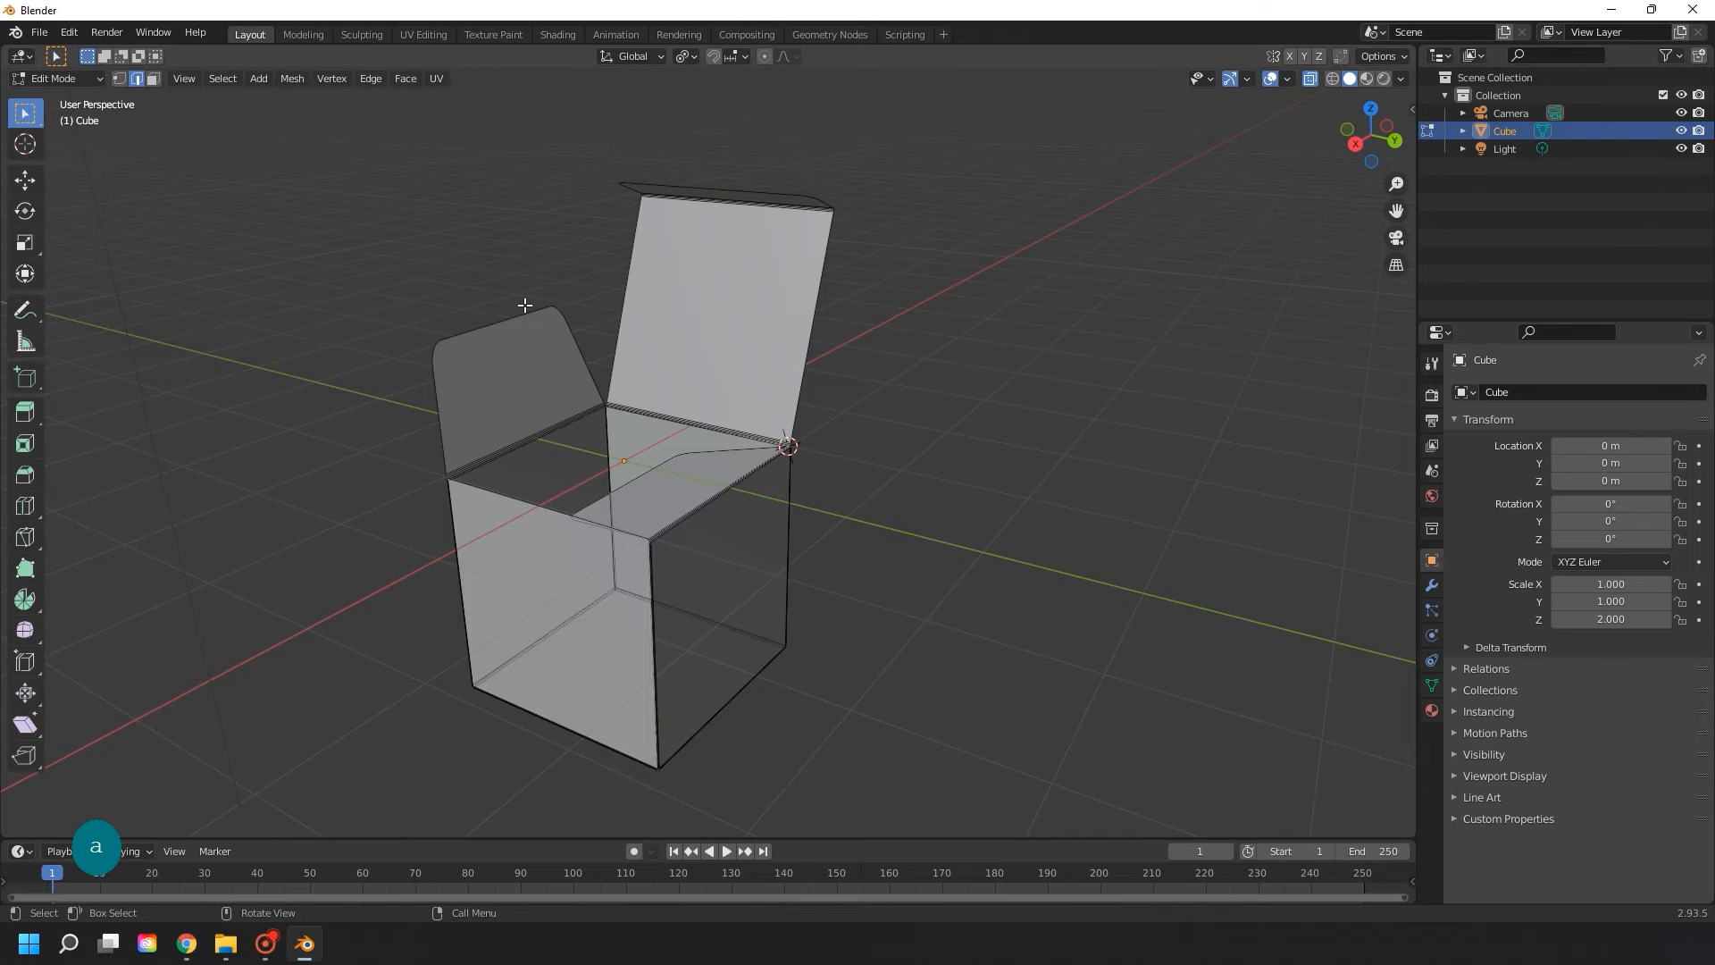
left_click(1432, 584)
left_click(1599, 391)
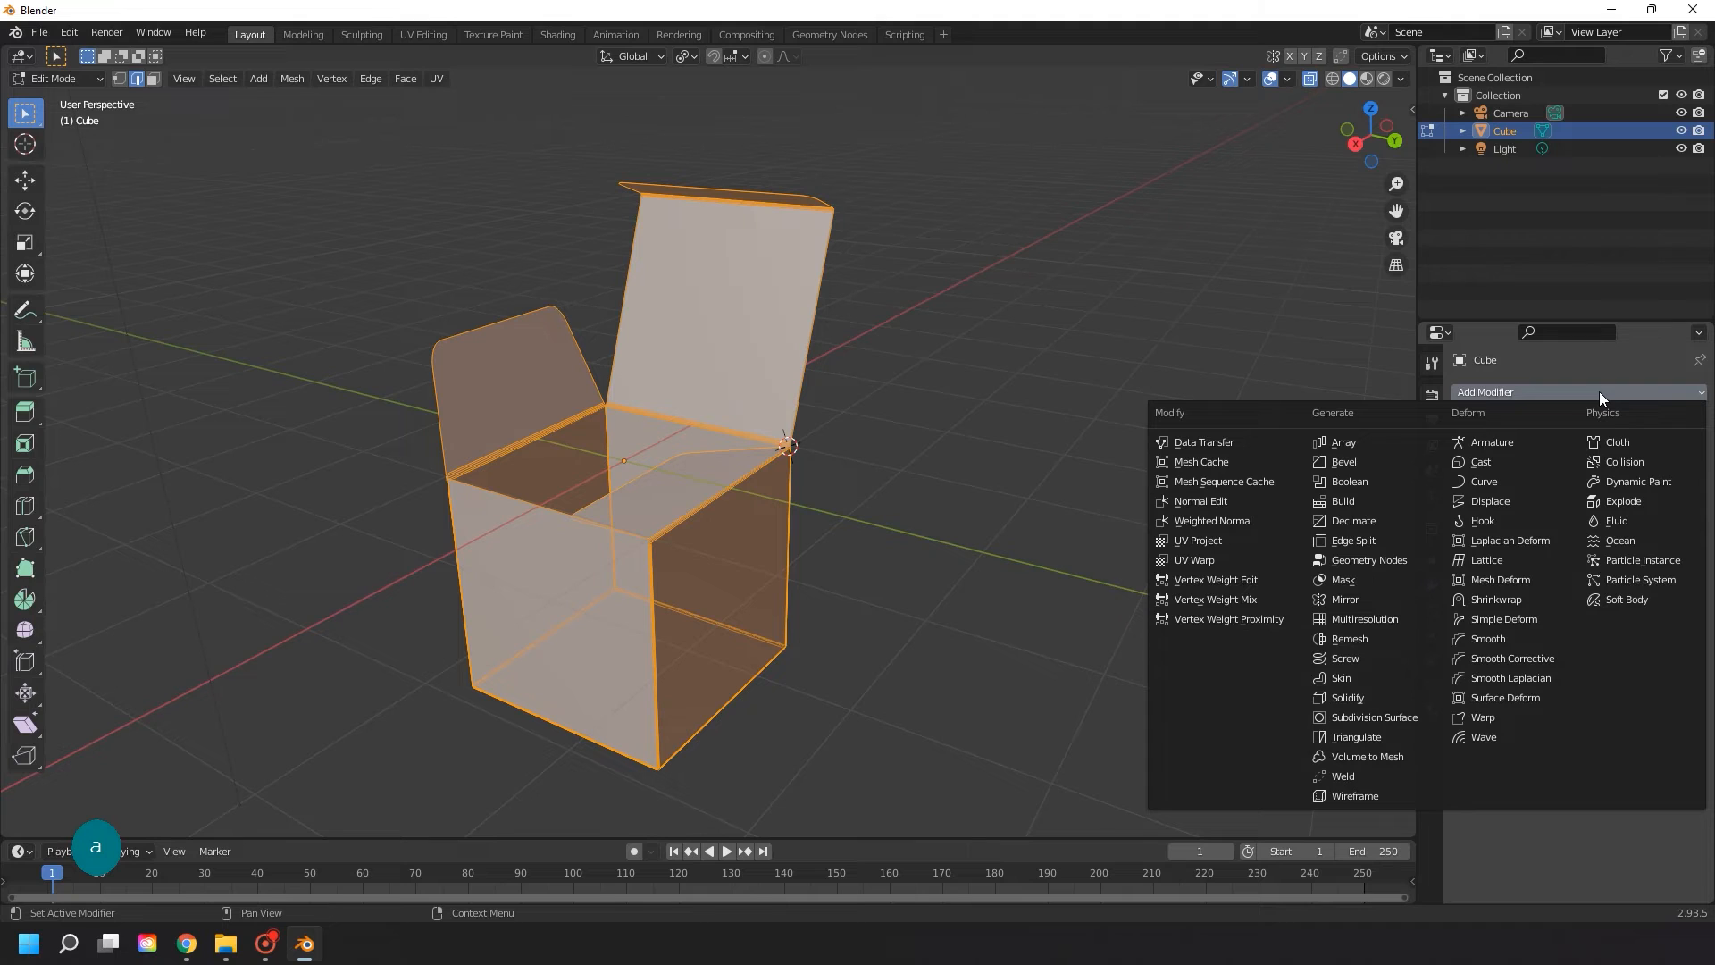
left_click(1373, 693)
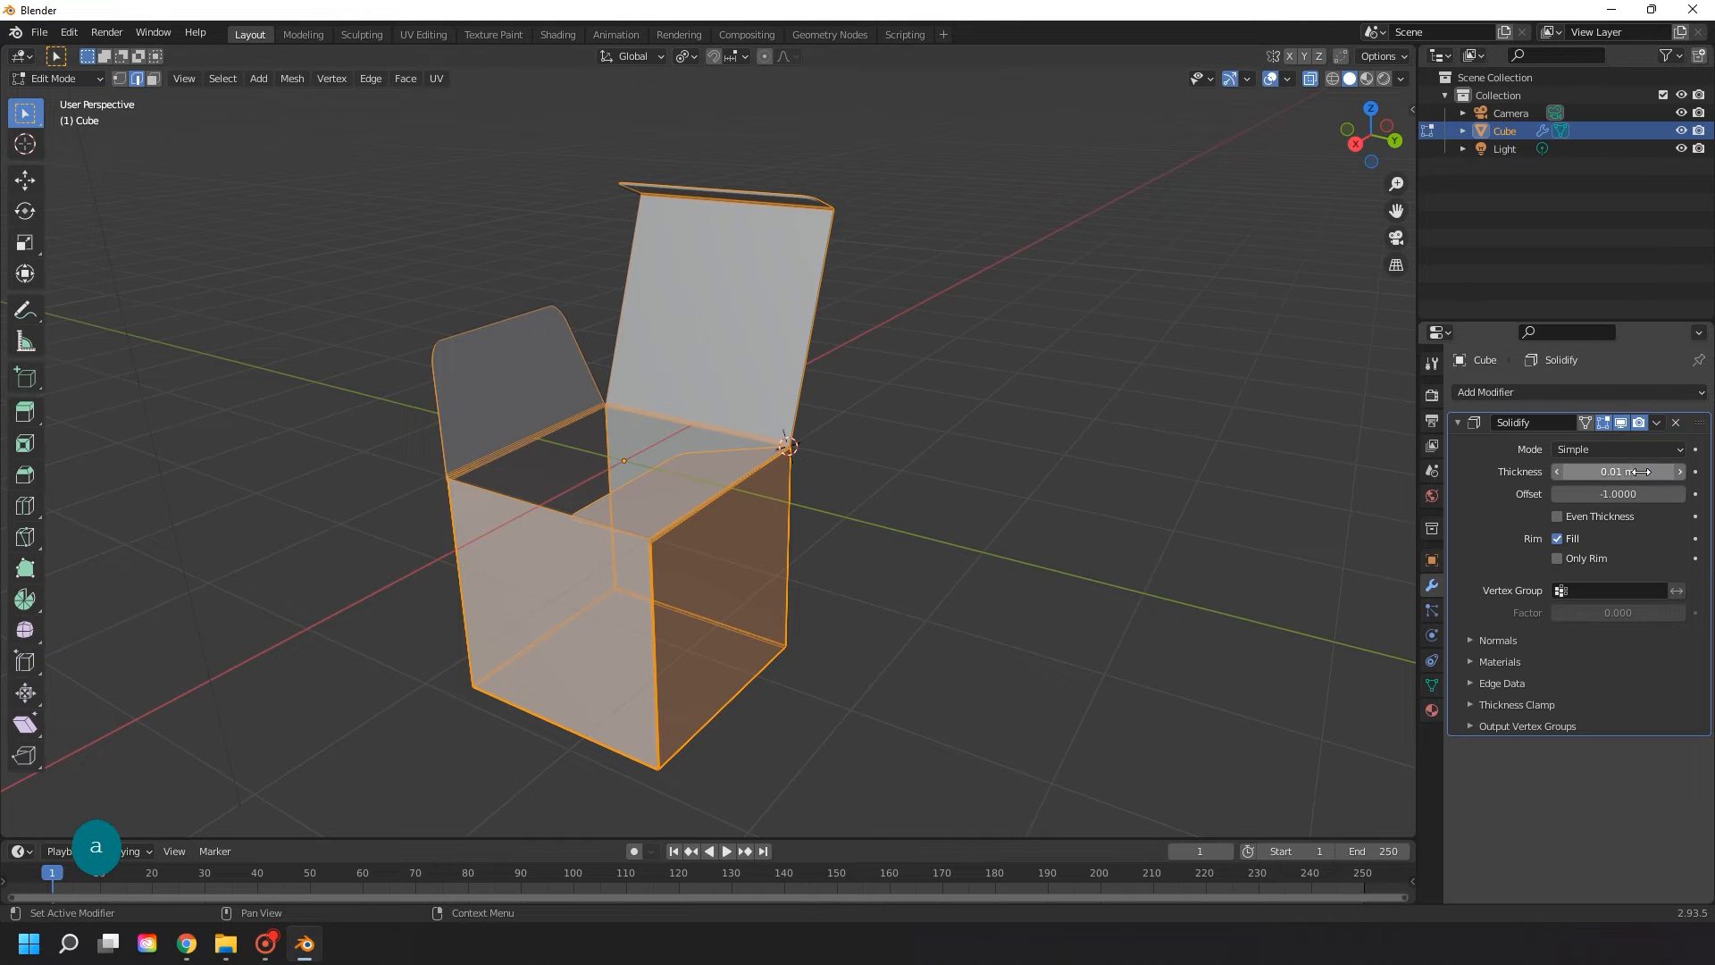
left_click(965, 465)
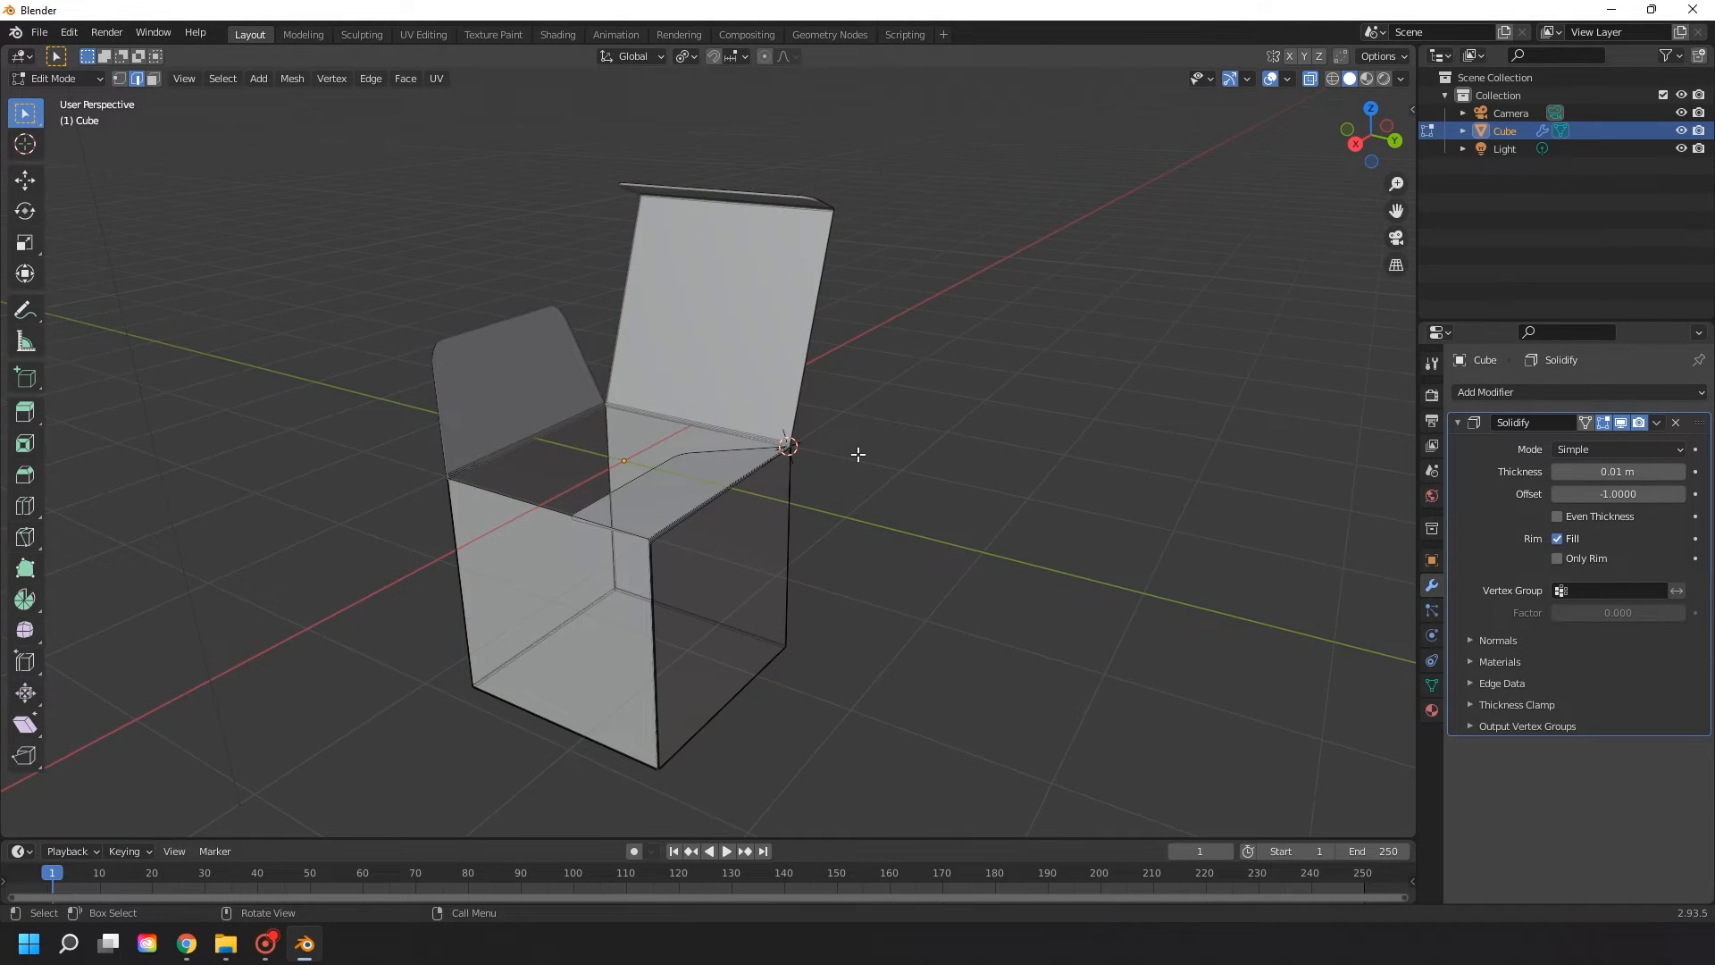
middle_click_drag(857, 454, 862, 445)
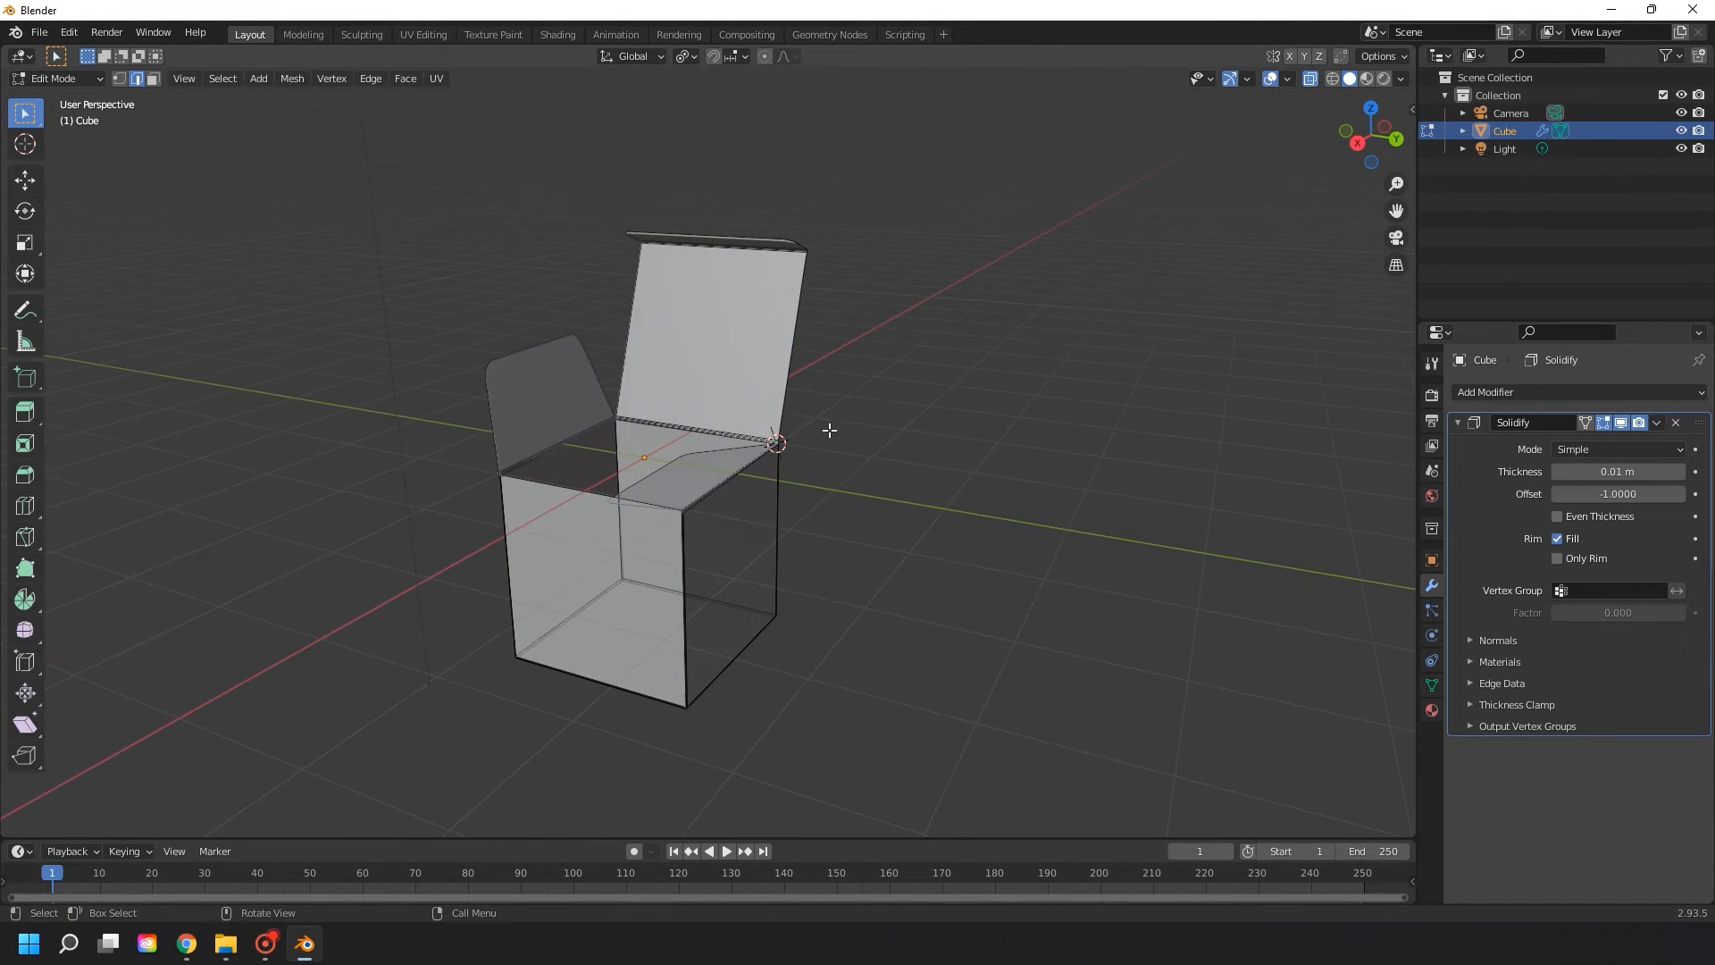
- Export the box model in Wavefront OBJ format with the file name Box.obj
left_click(42, 31)
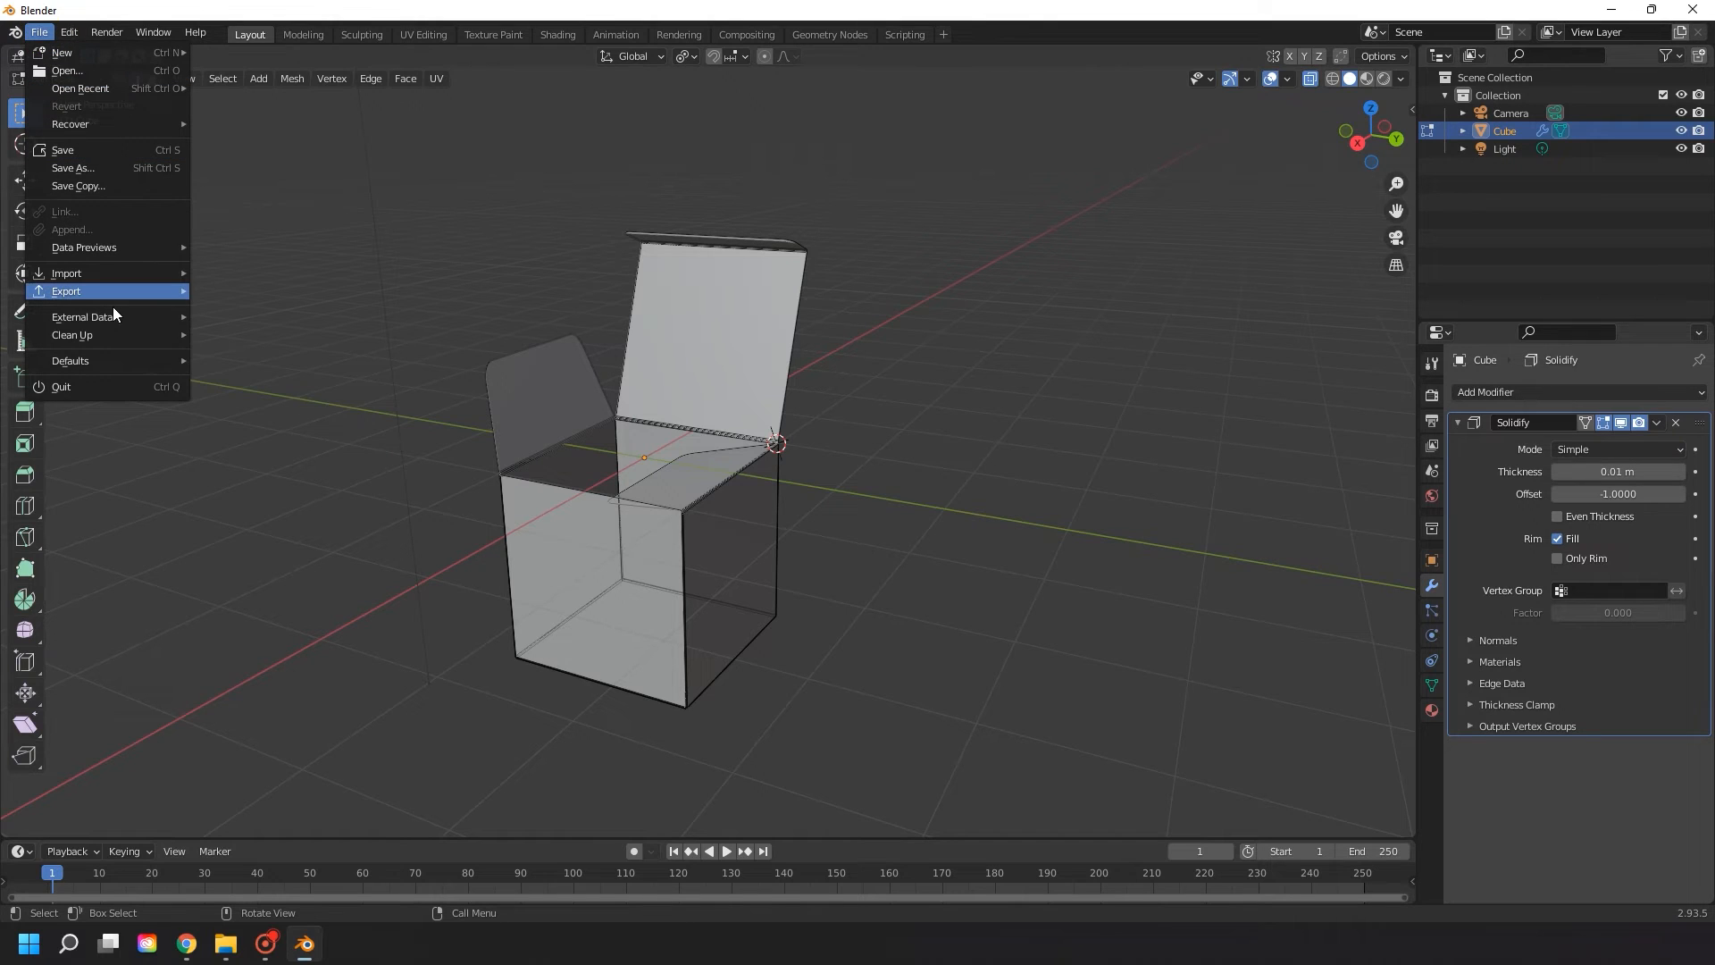
mouse_move(127, 297)
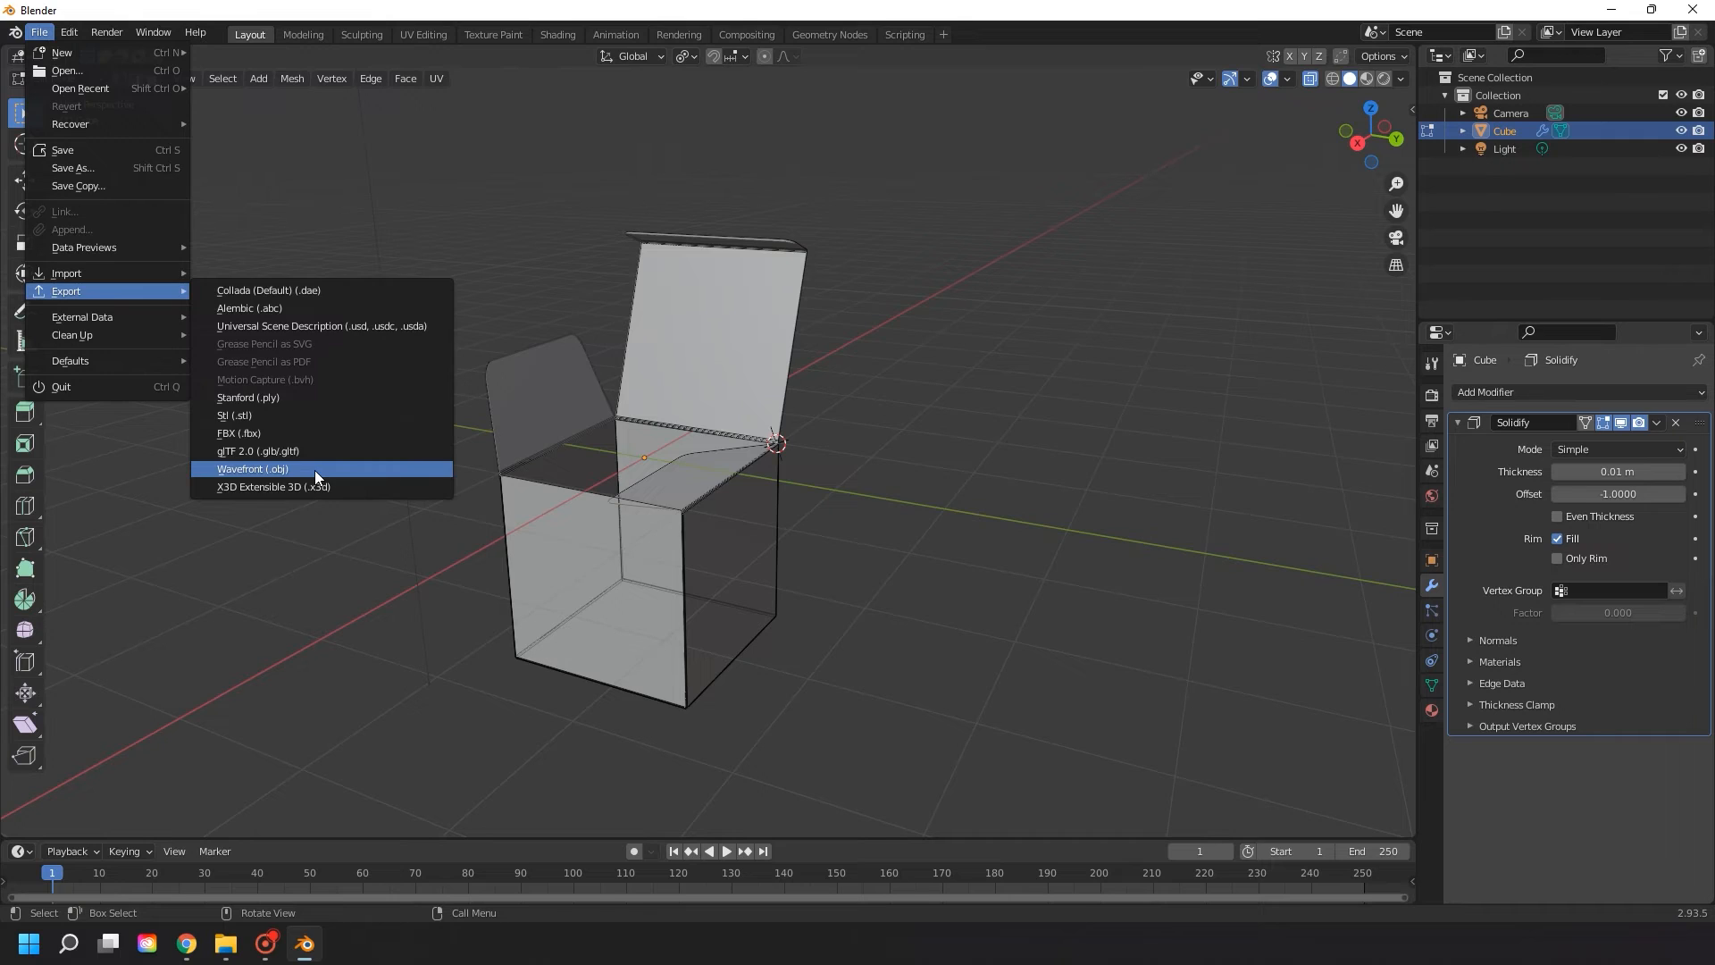
left_click(420, 468)
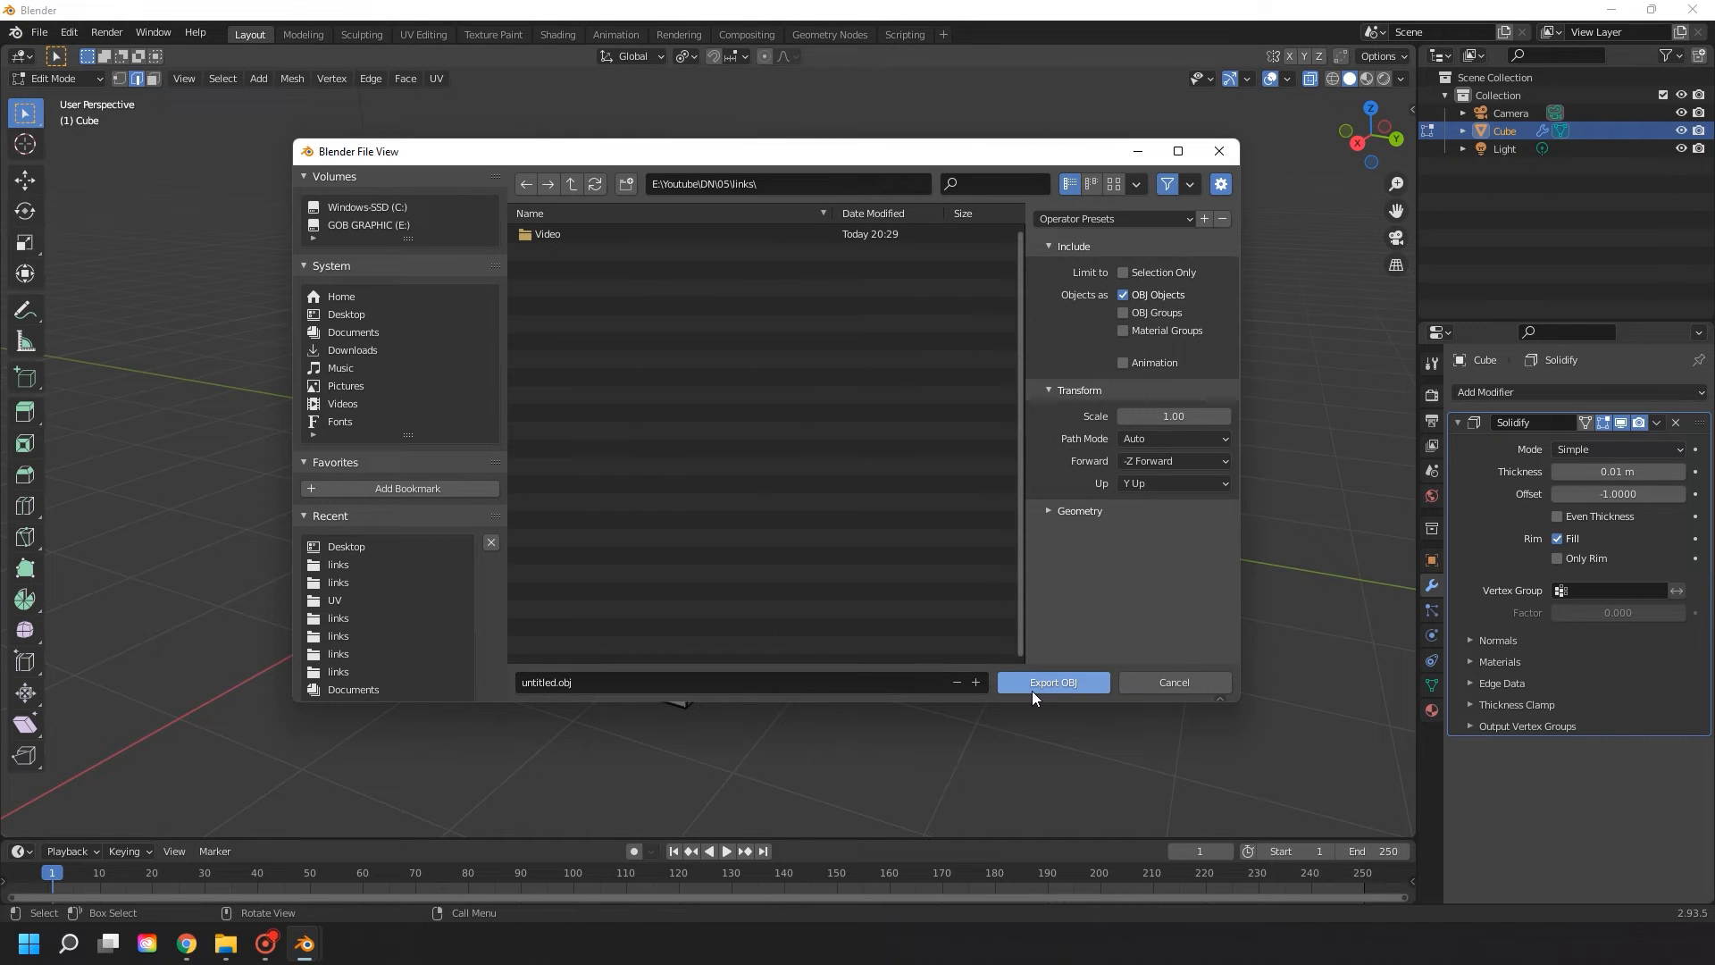
left_click(546, 683)
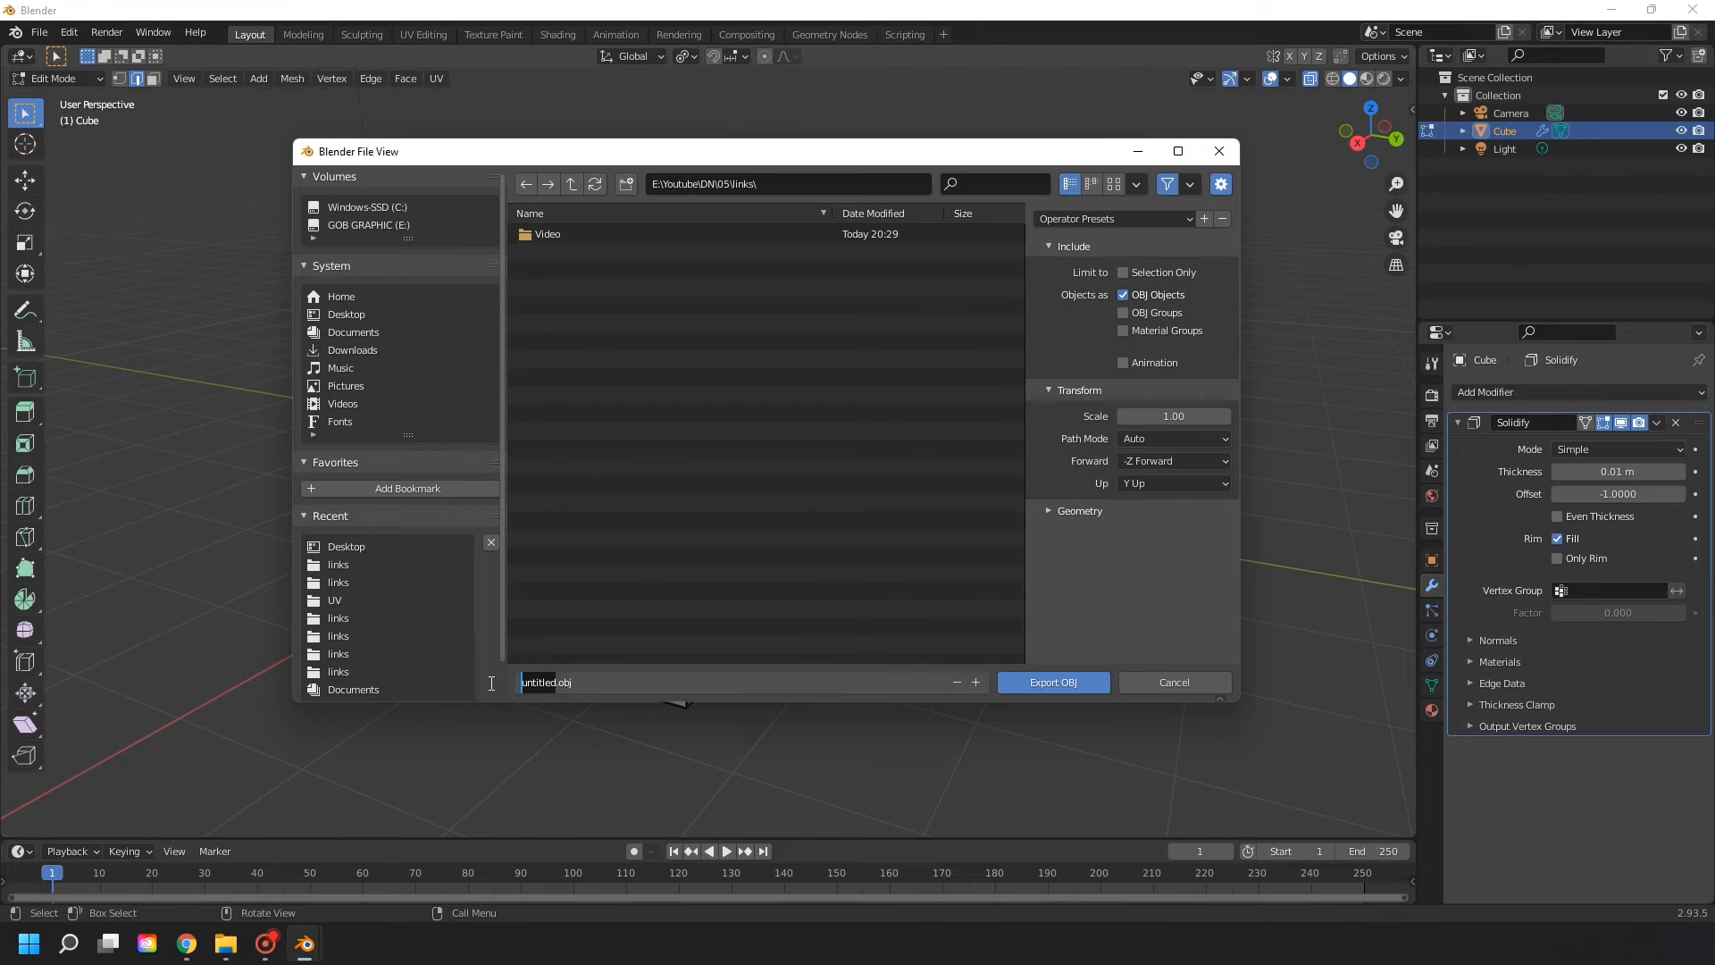
type("Box")
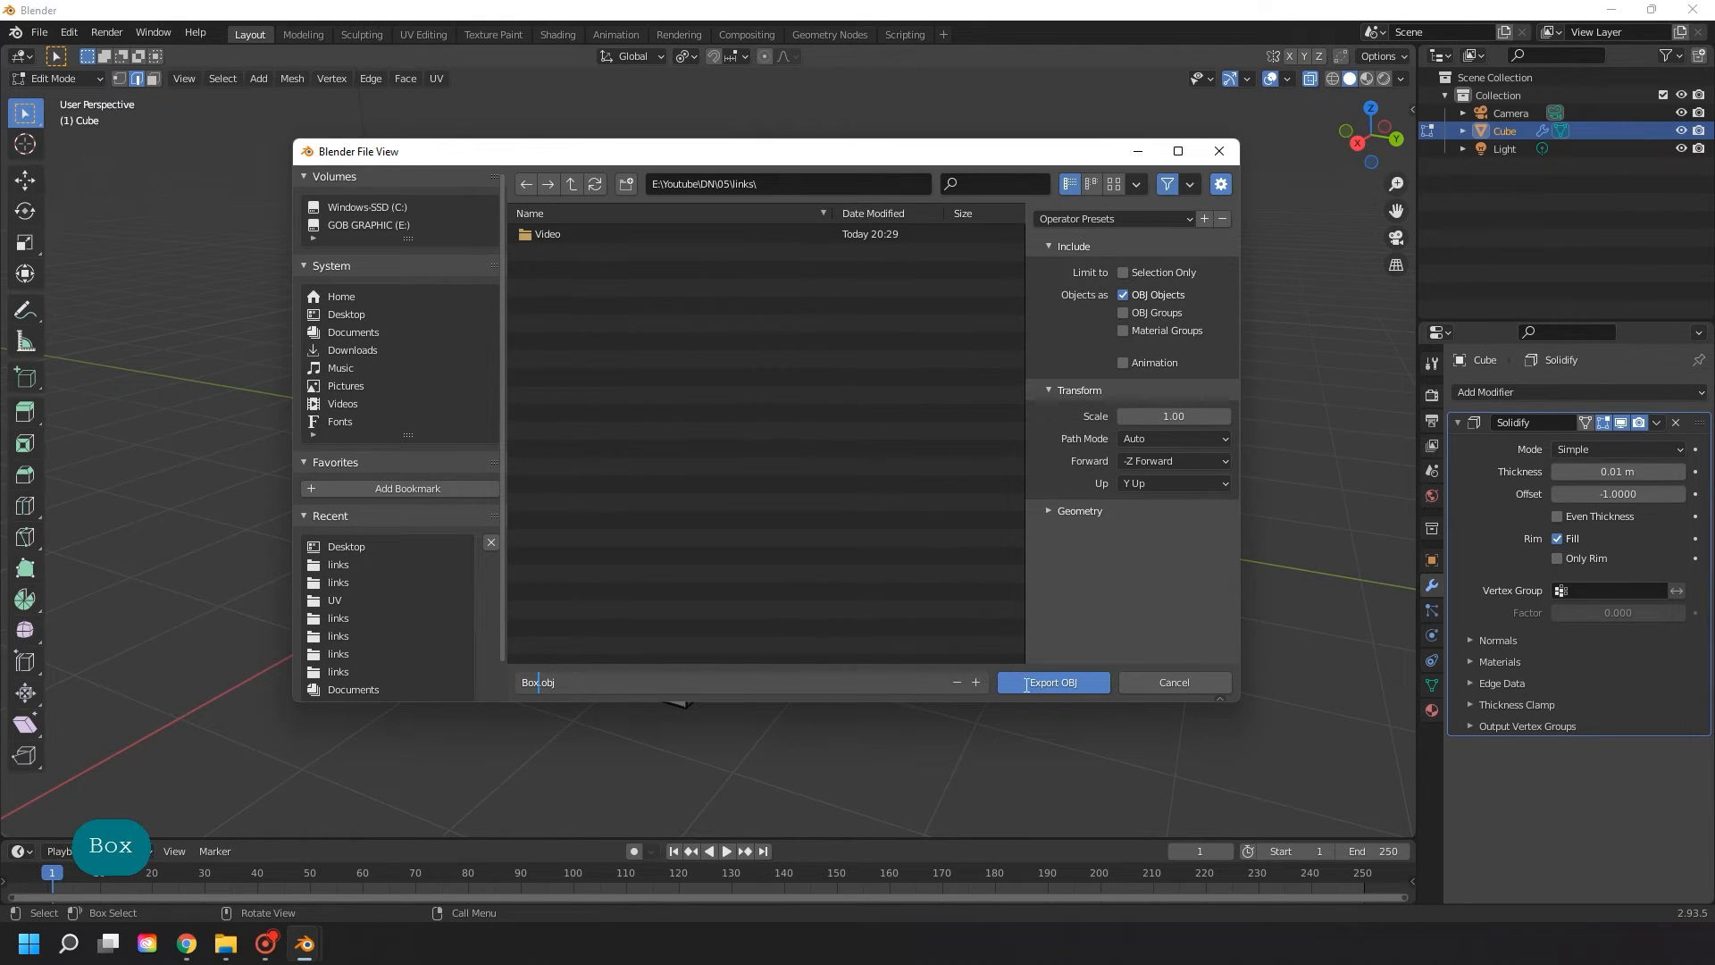
left_click(1026, 685)
left_click(1025, 684)
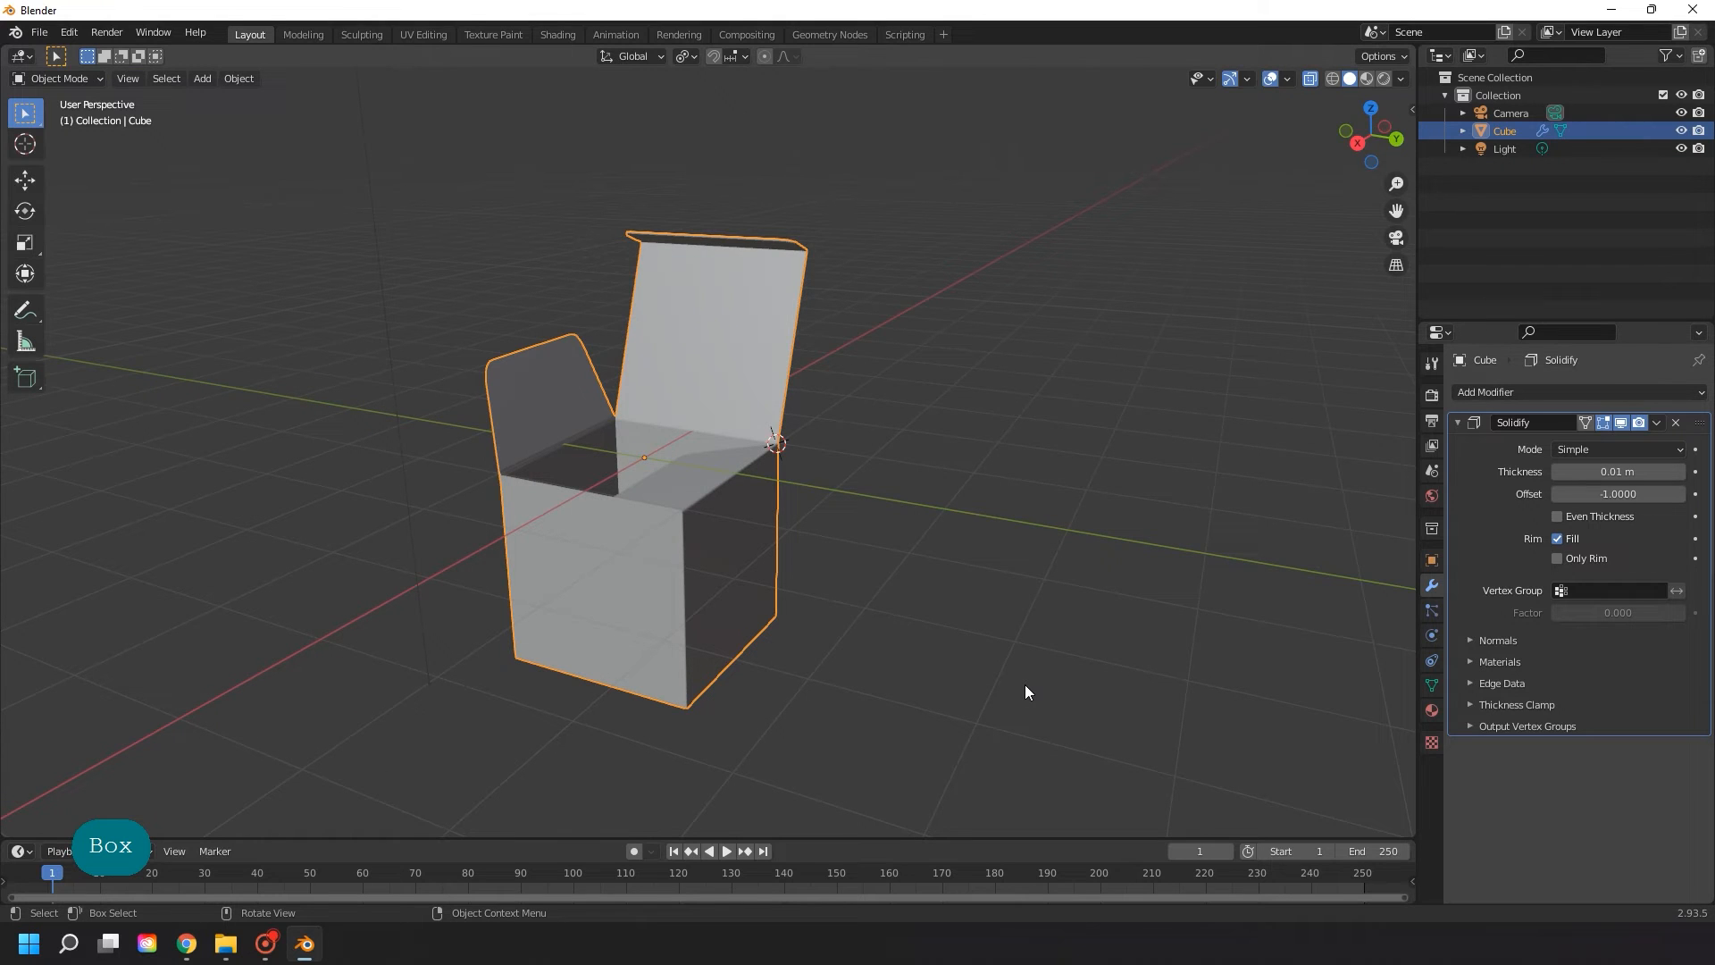
- Switch to Adobe Dimension and open the exported Box model from the links folder
left_click(28, 943)
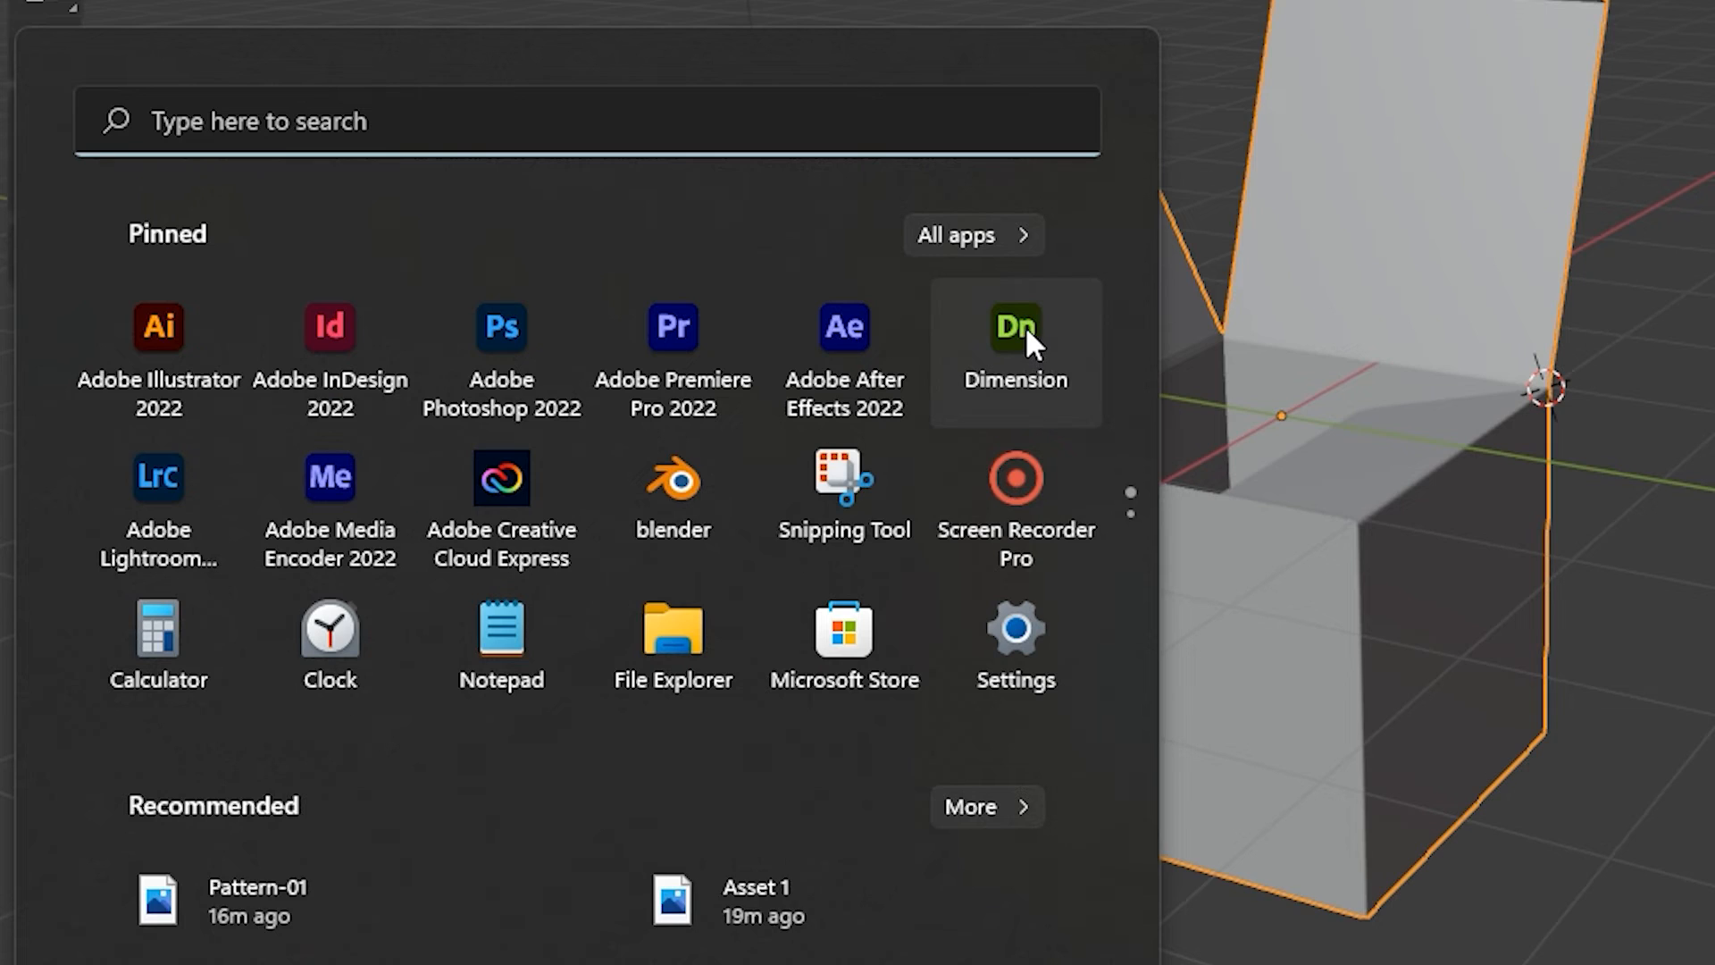
left_click(516, 418)
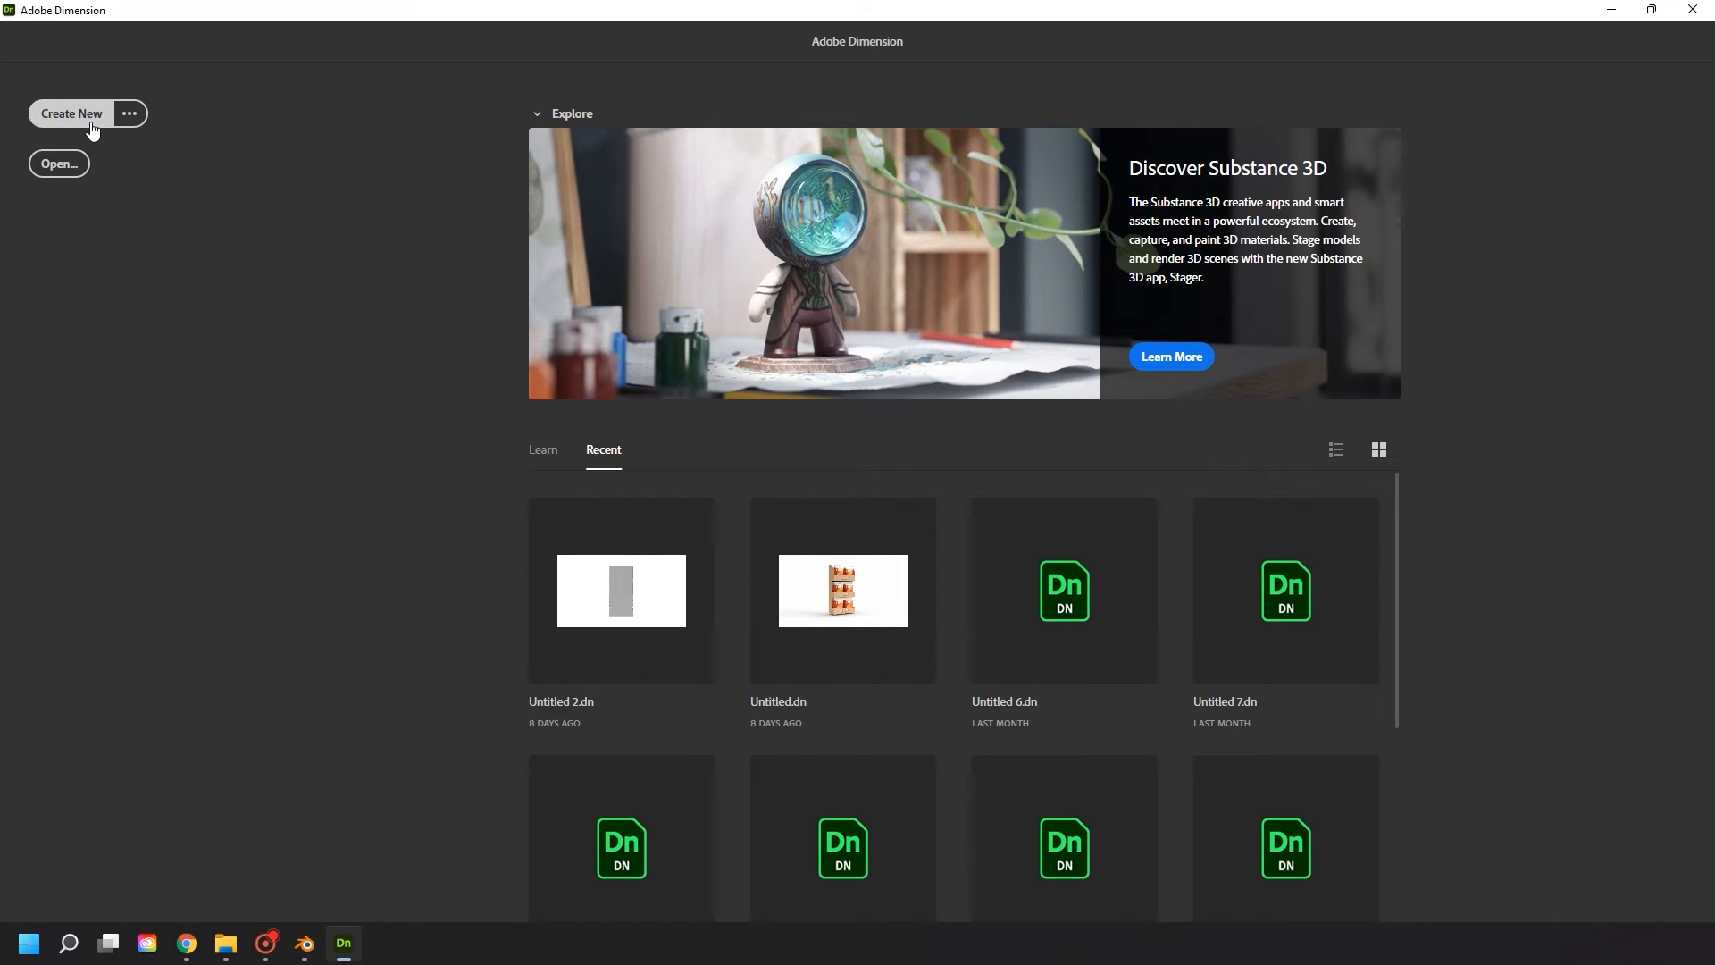
left_click(59, 163)
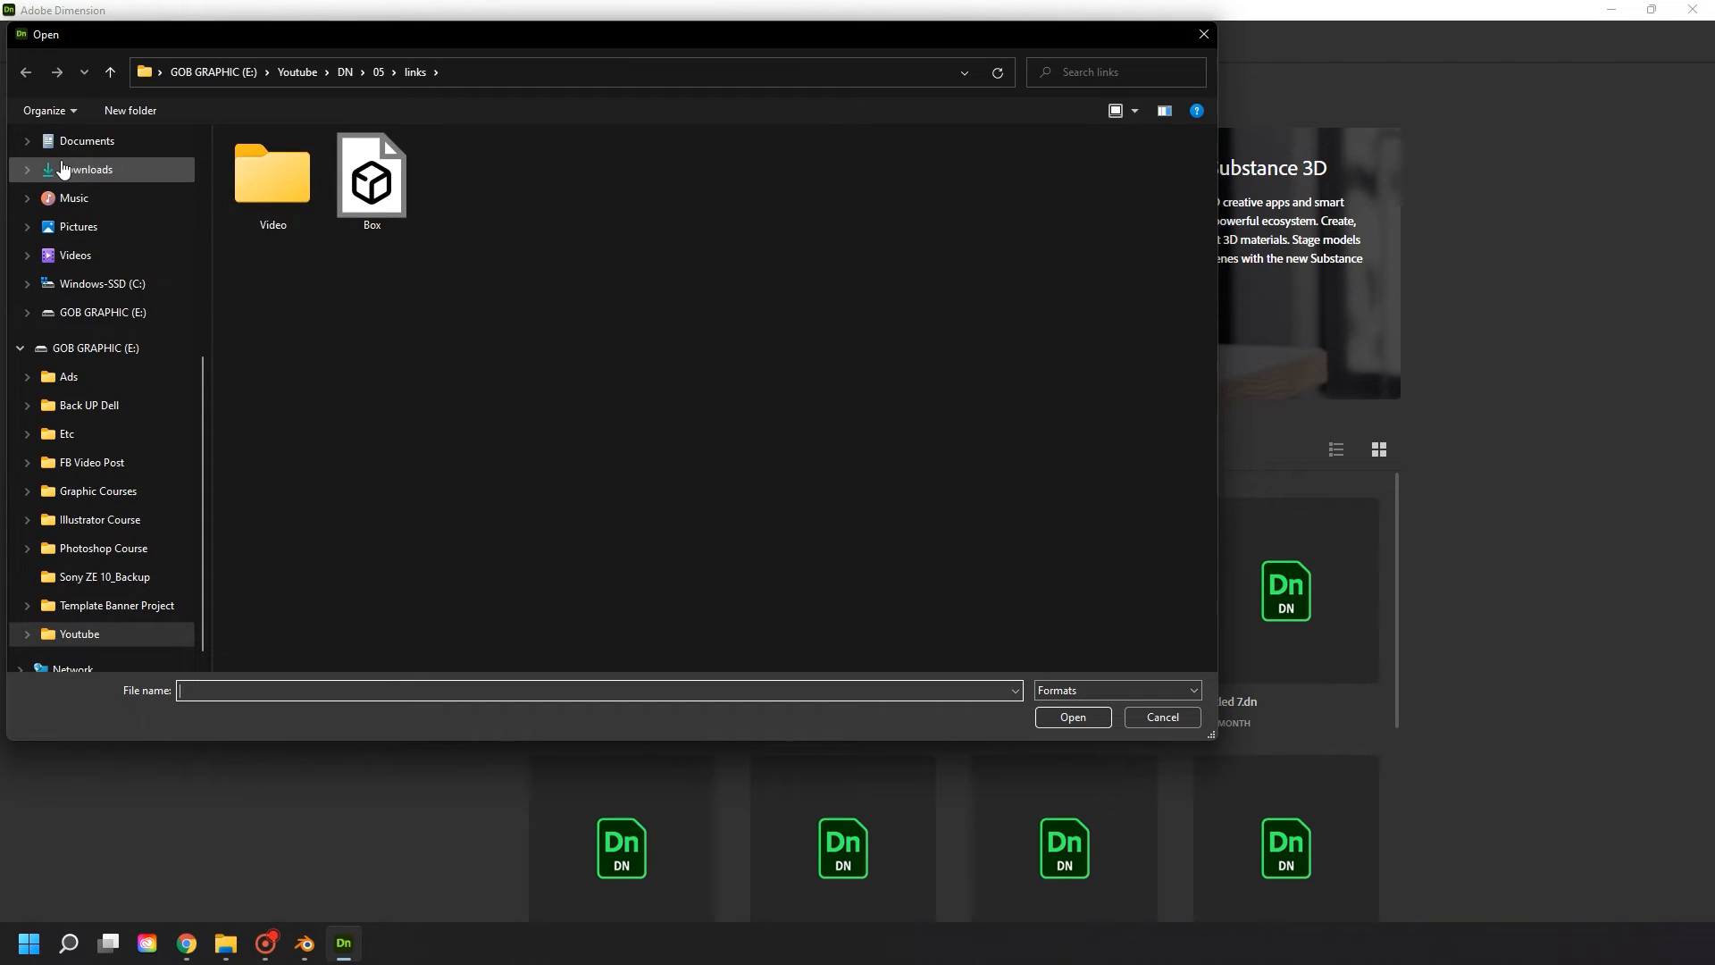
left_click(346, 211)
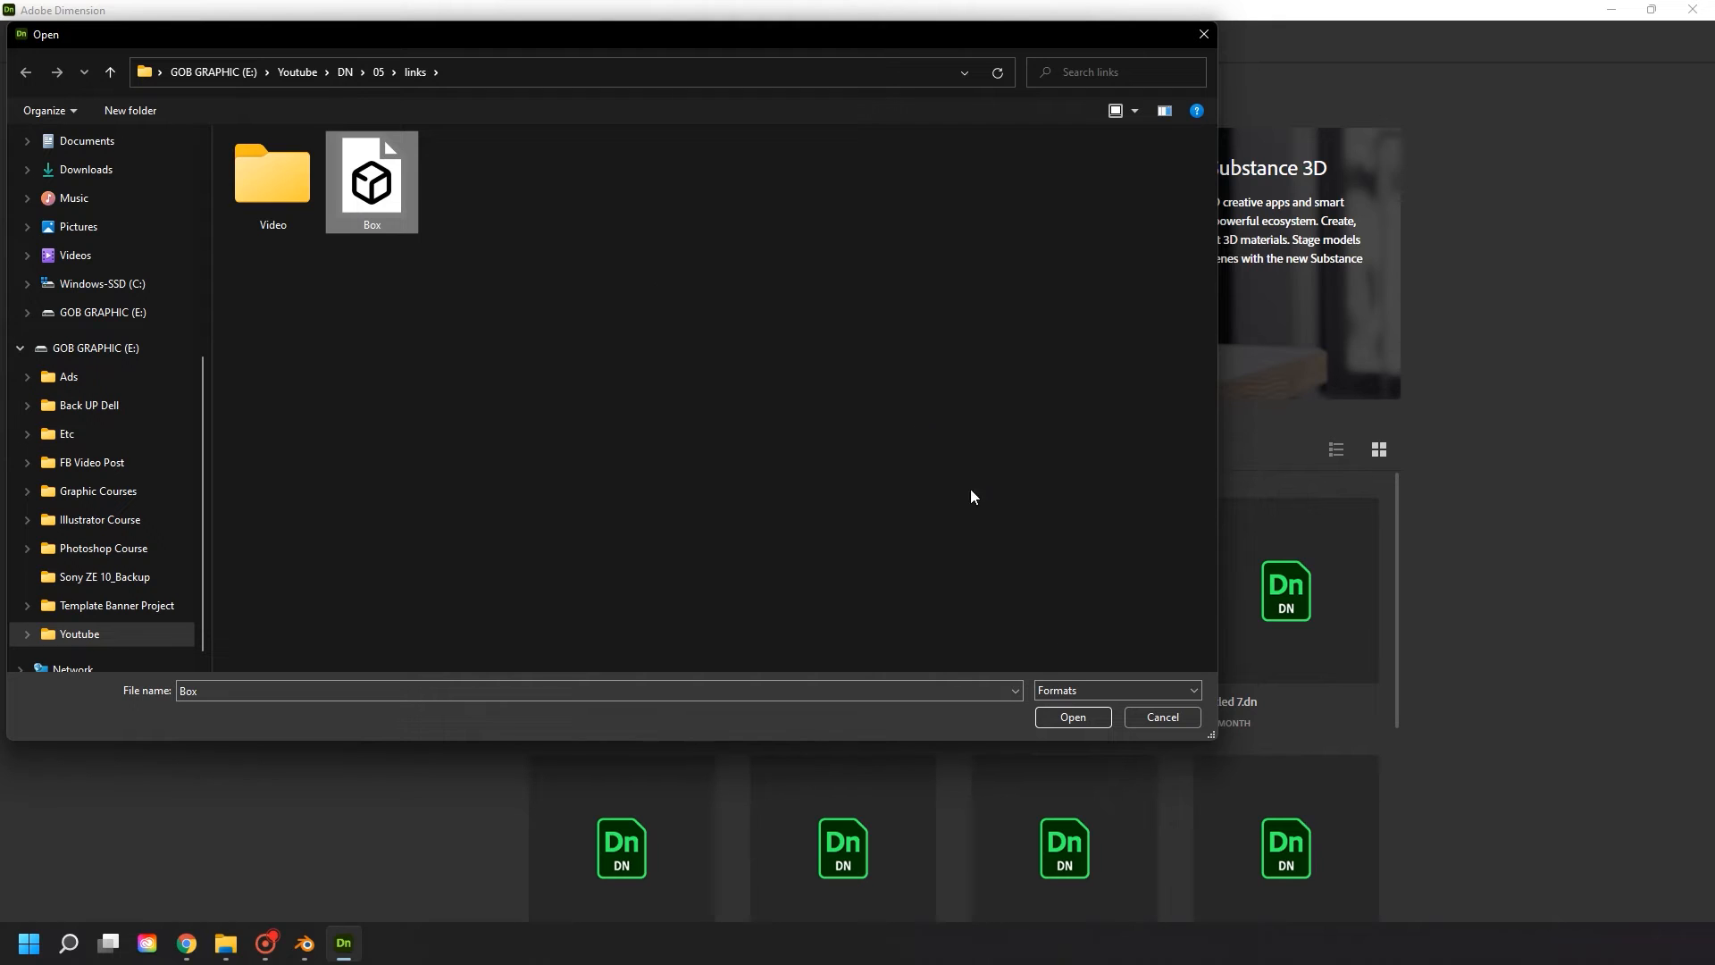
left_click(1073, 716)
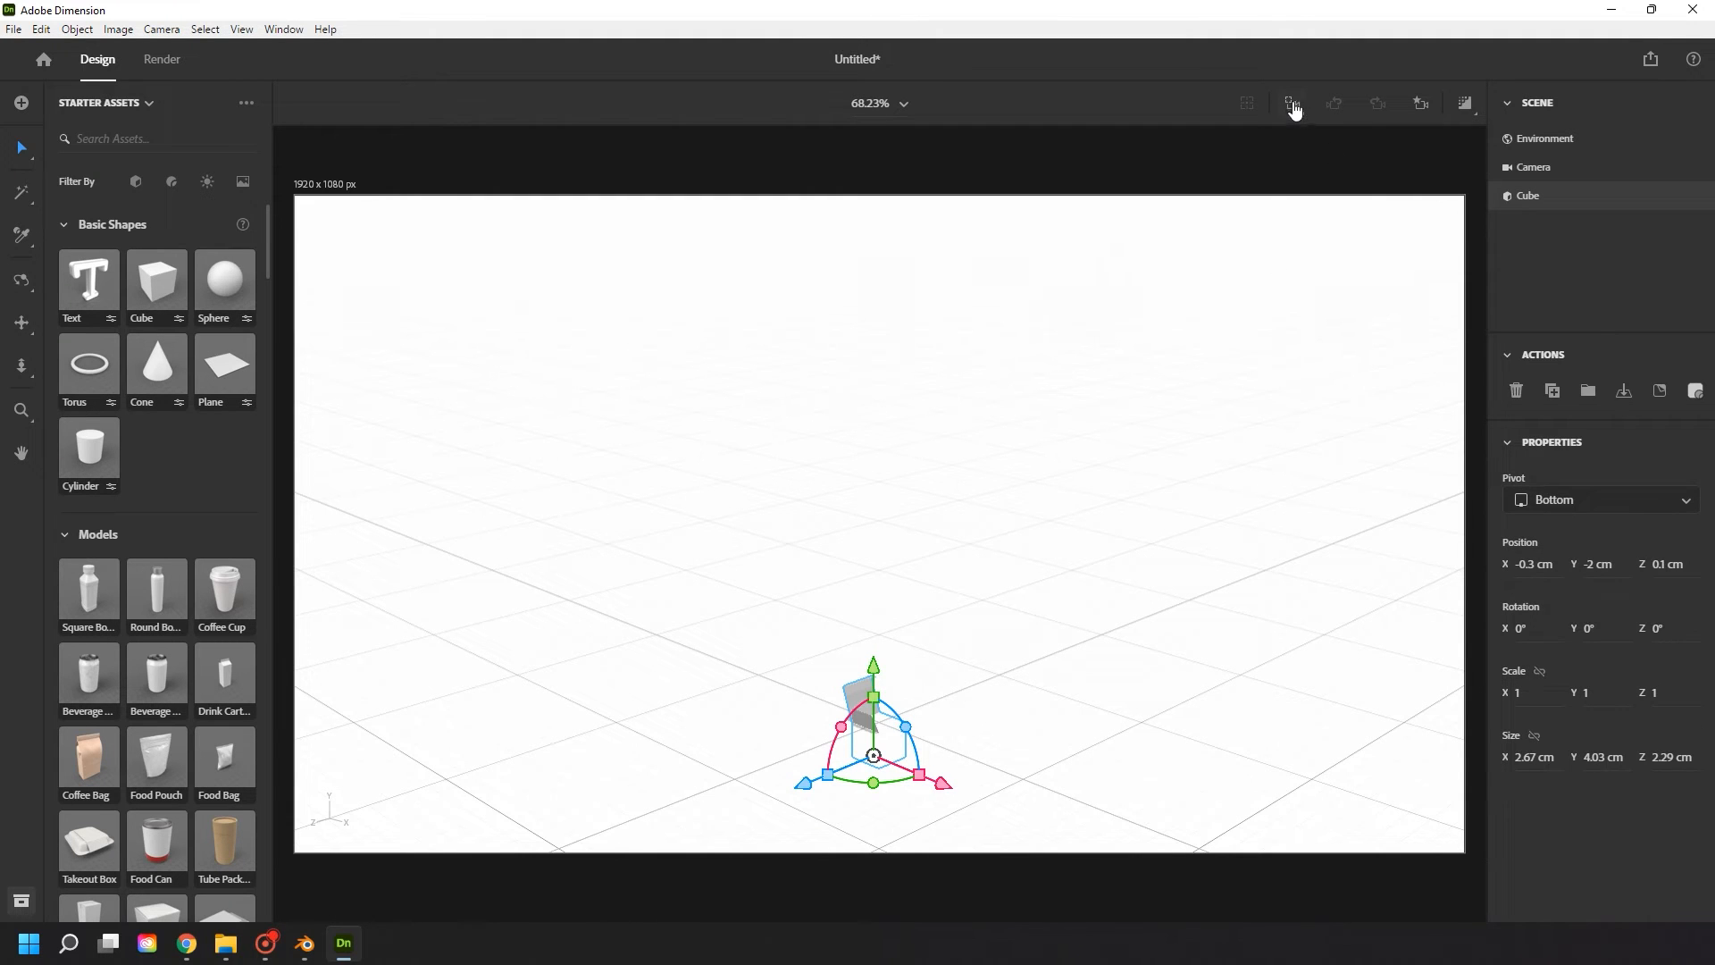
- Frame the imported box in the camera view and raise it to a Y position of 0.1 cm
left_click(1292, 105)
left_click_drag(868, 639, 896, 421)
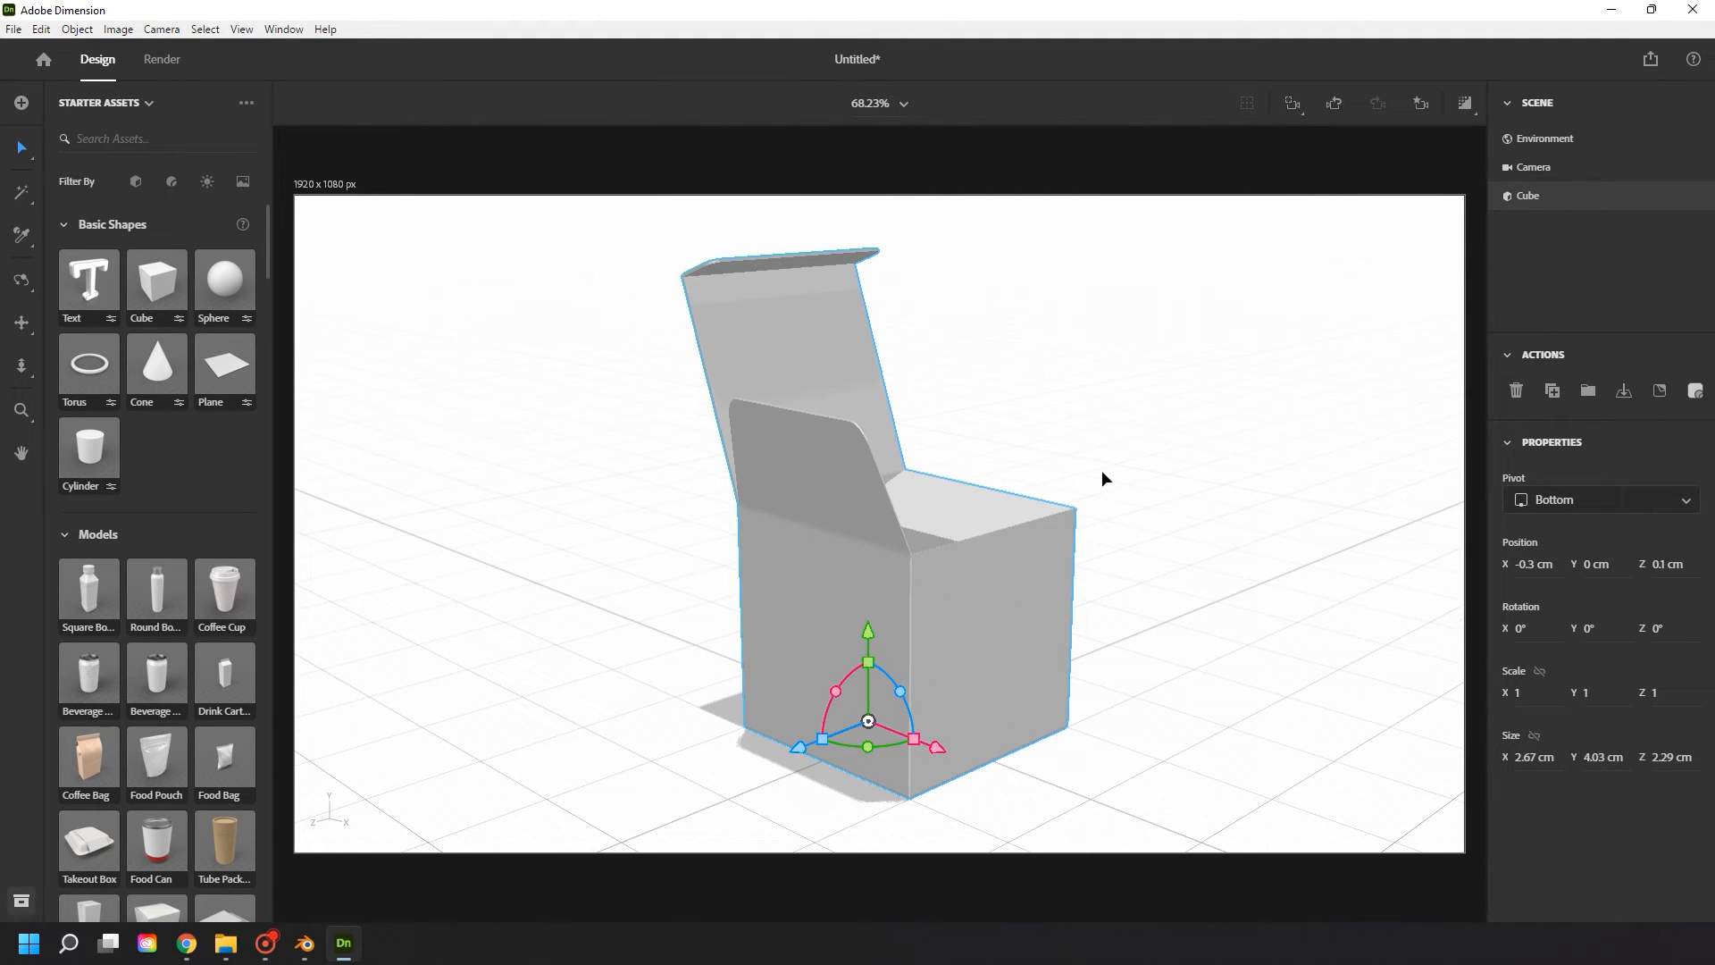
right_click_drag(1098, 453, 705, 437)
left_click_drag(883, 630, 884, 612)
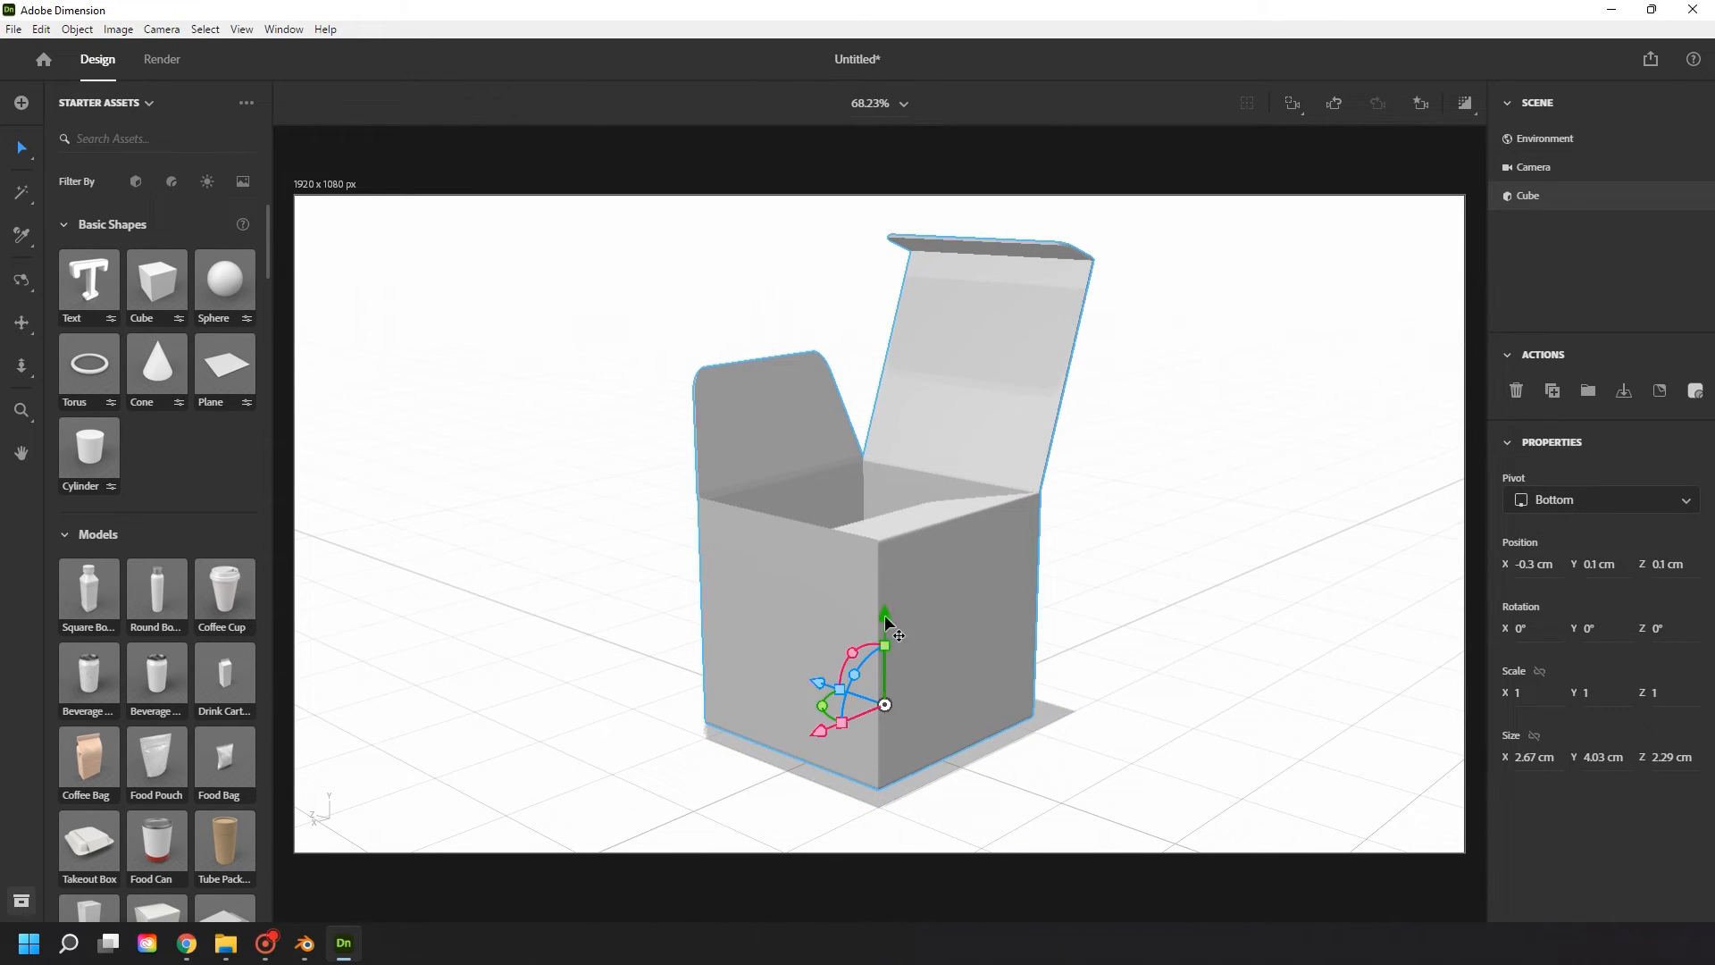
right_click_drag(1071, 501, 1106, 508)
- Apply the Glossy Paper substance material to the box, with roughness 1 and a repeat of 3.3 in X and Y
scroll(184, 421, "down", 20)
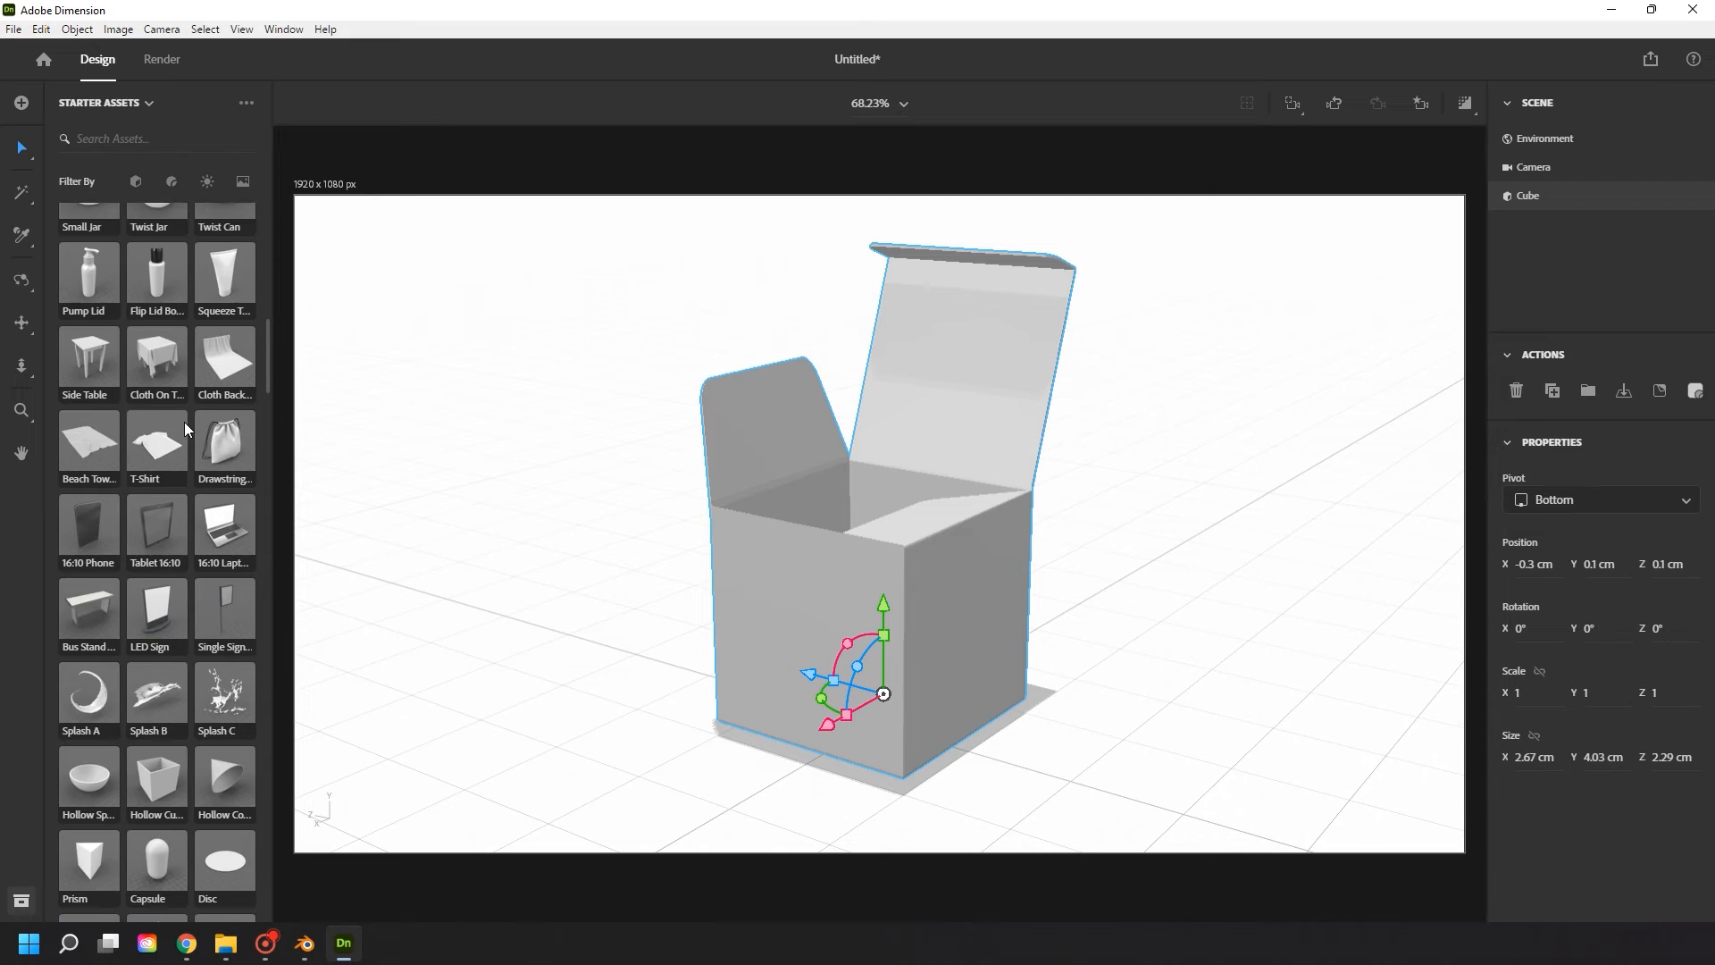
scroll(184, 421, "down", 20)
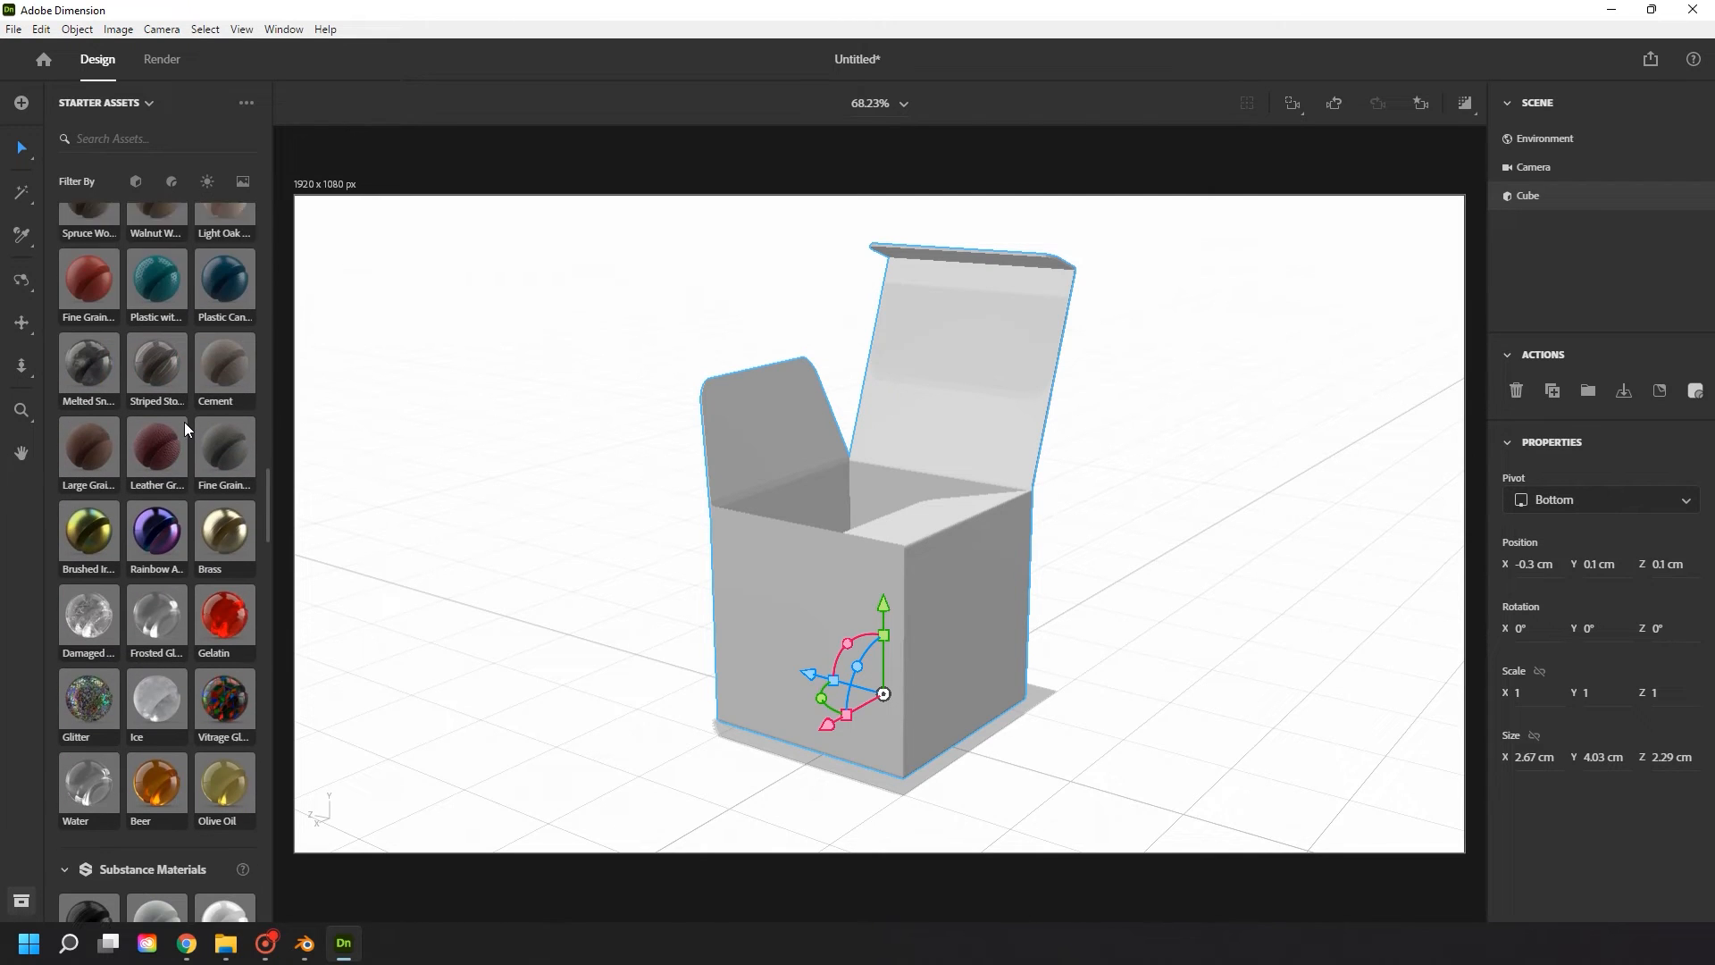
scroll(184, 422, "down", 3)
left_click_drag(224, 444, 824, 516)
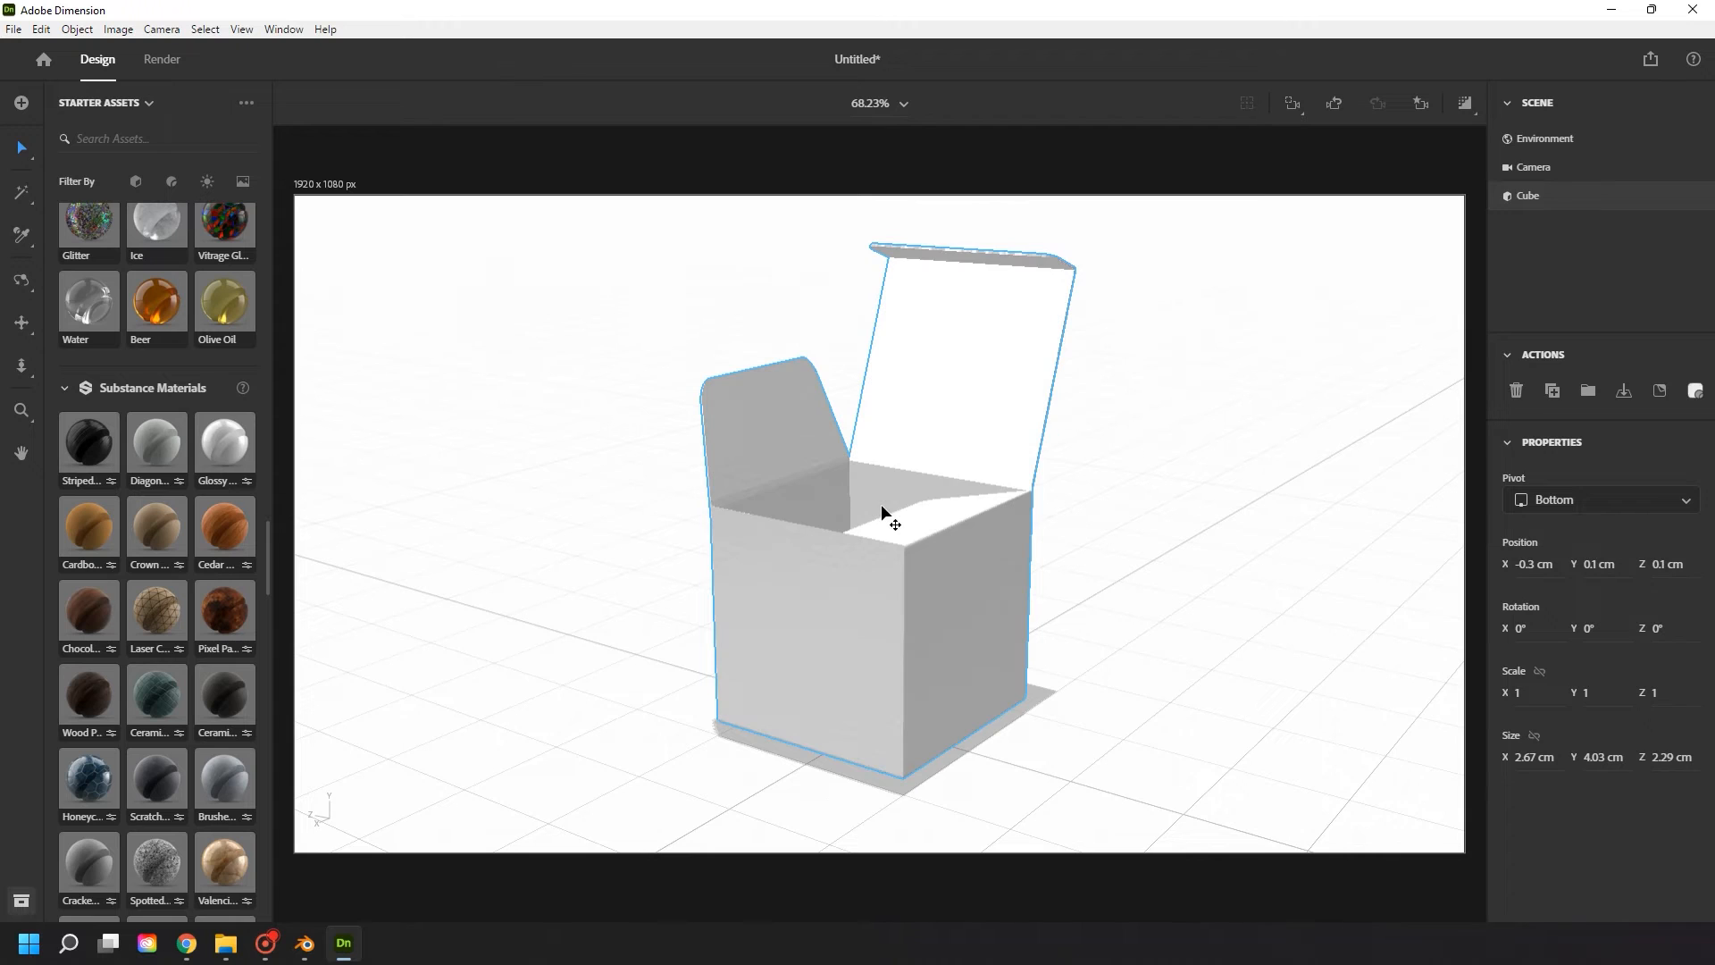
left_click_drag(1522, 662, 1696, 662)
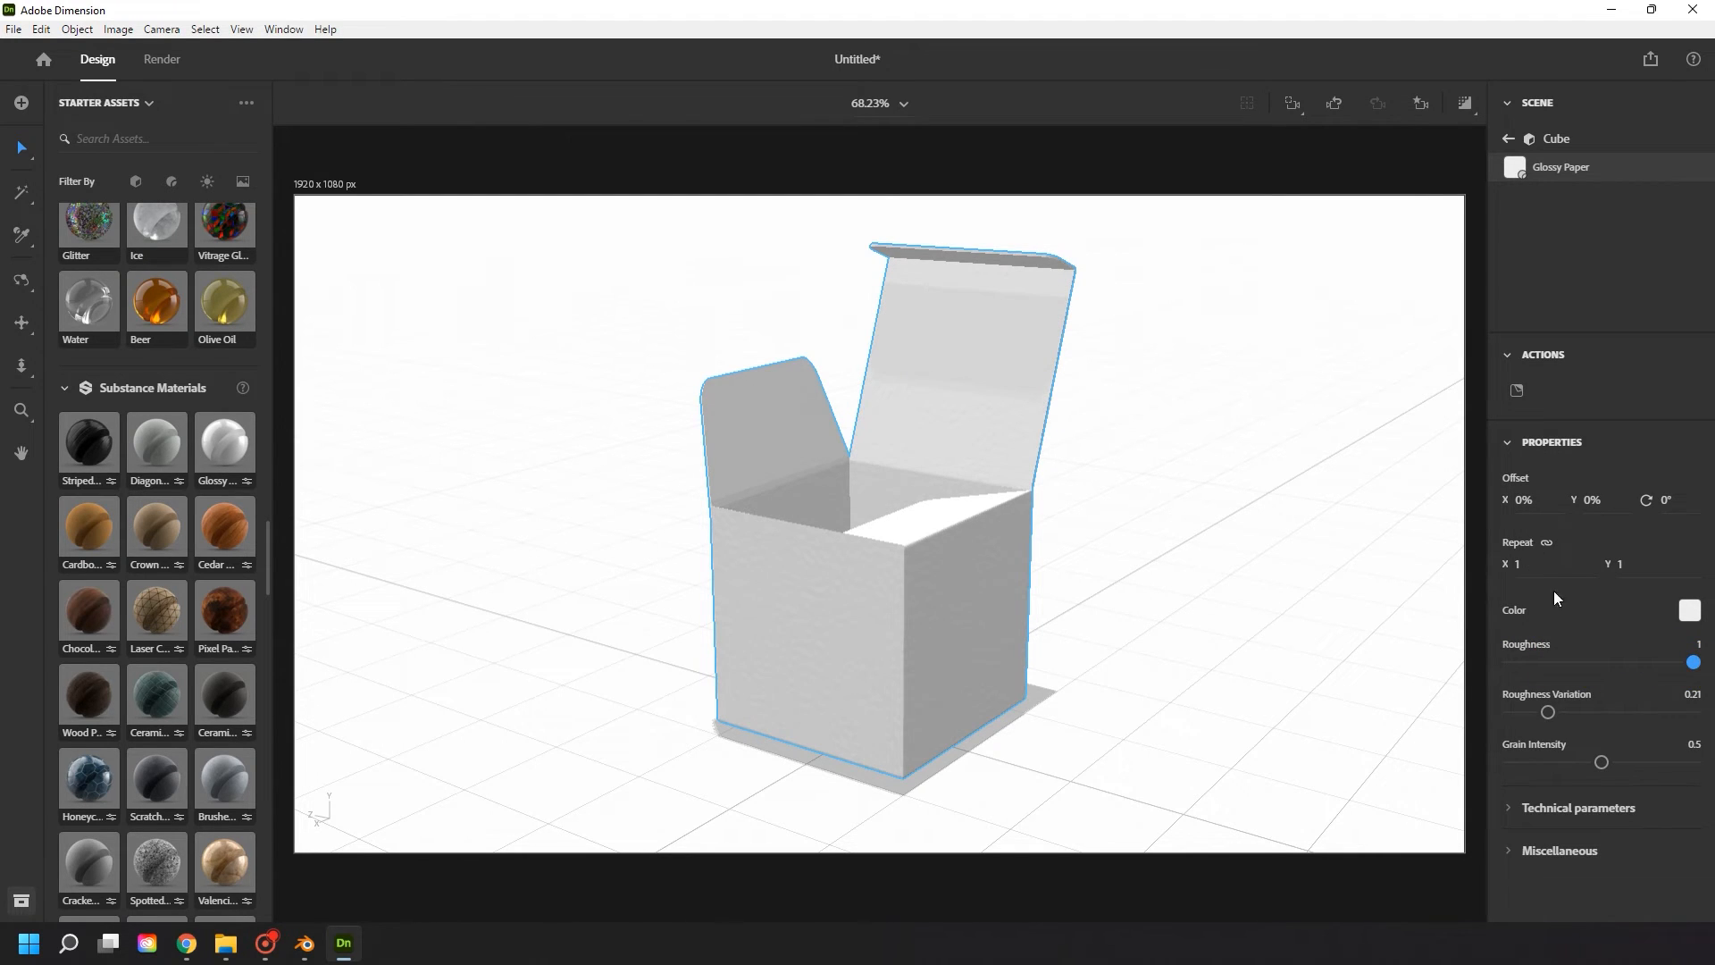
mouse_move(1523, 564)
left_mouse_down()
mouse_move(884, 479)
mouse_move(929, 476)
left_mouse_up()
- Set the Glossy Paper color to a muted blue-gray, RGB 91, 96, 120, and deselect the box
left_click(1689, 610)
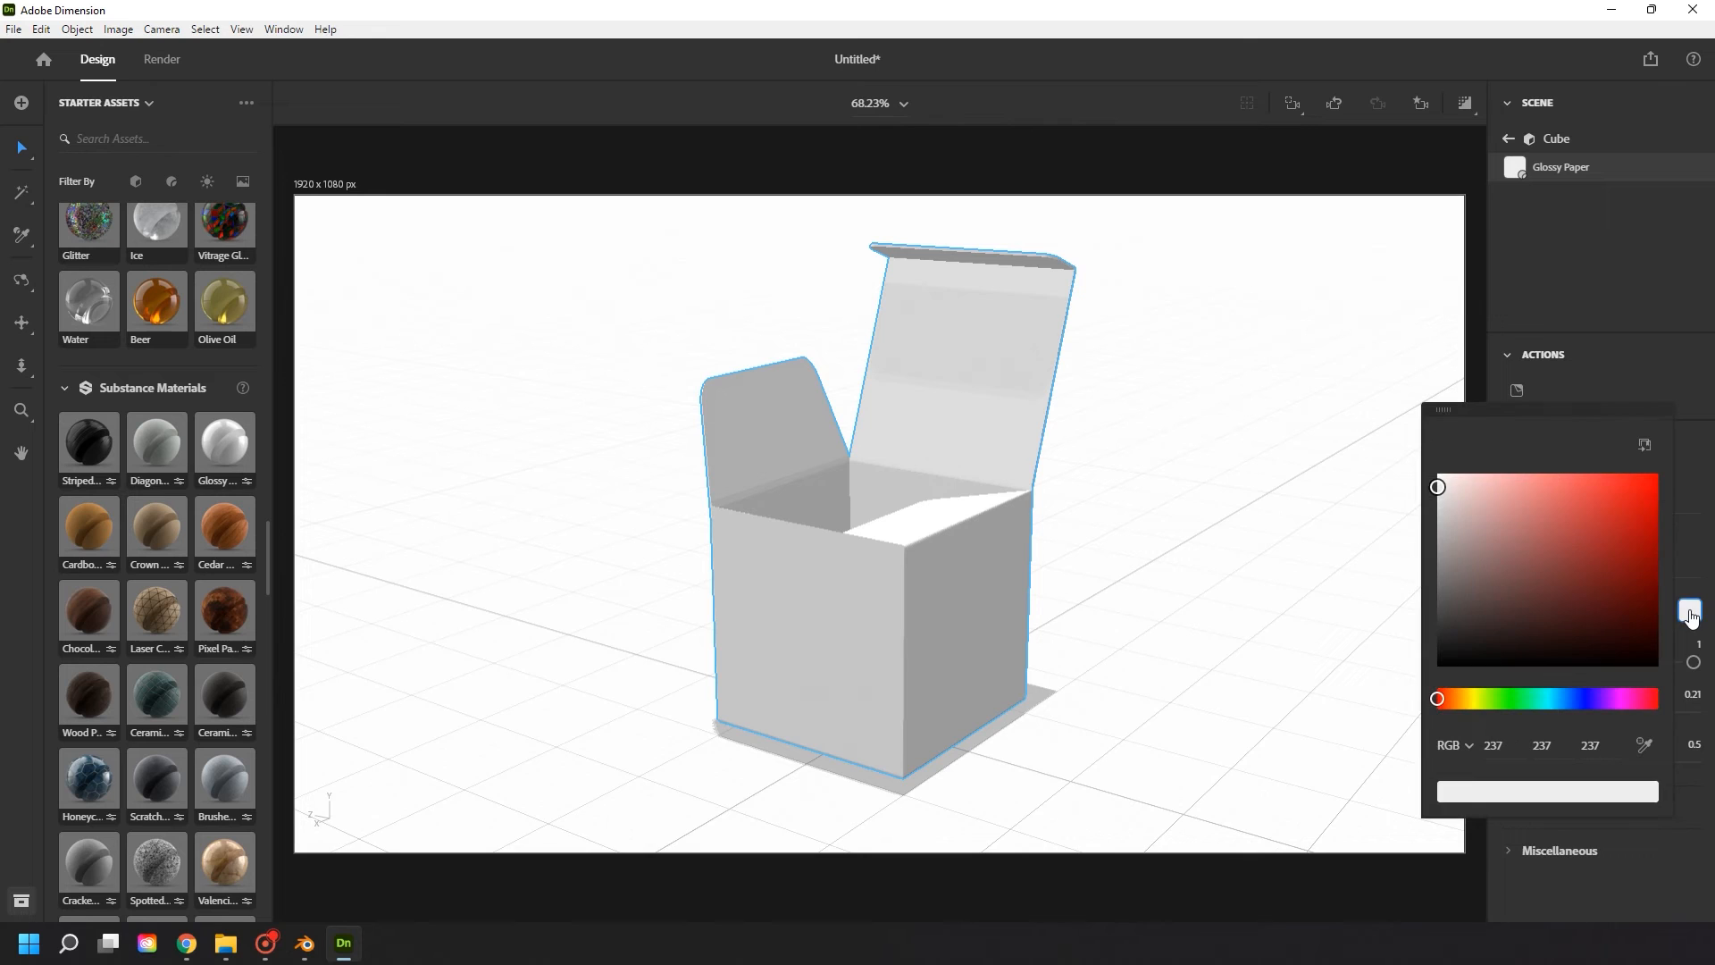
left_click(1525, 563)
left_click(1587, 698)
left_click_drag(1587, 699, 1578, 697)
left_click_drag(1524, 564, 1491, 576)
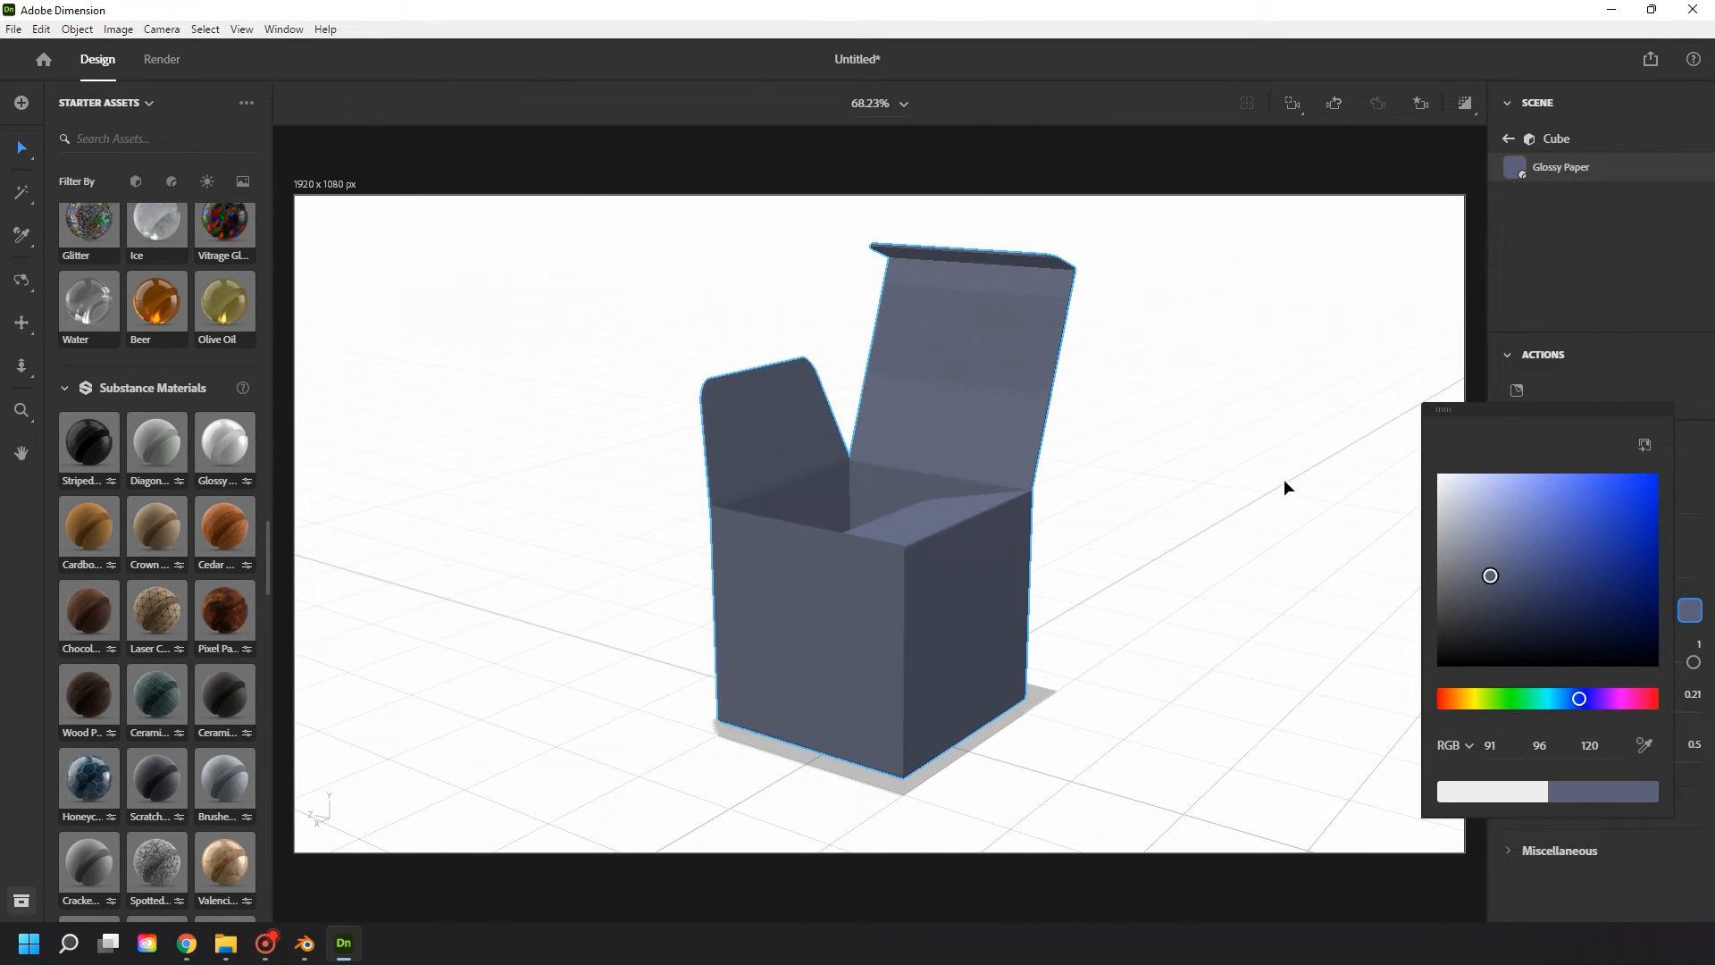
left_click(1291, 456)
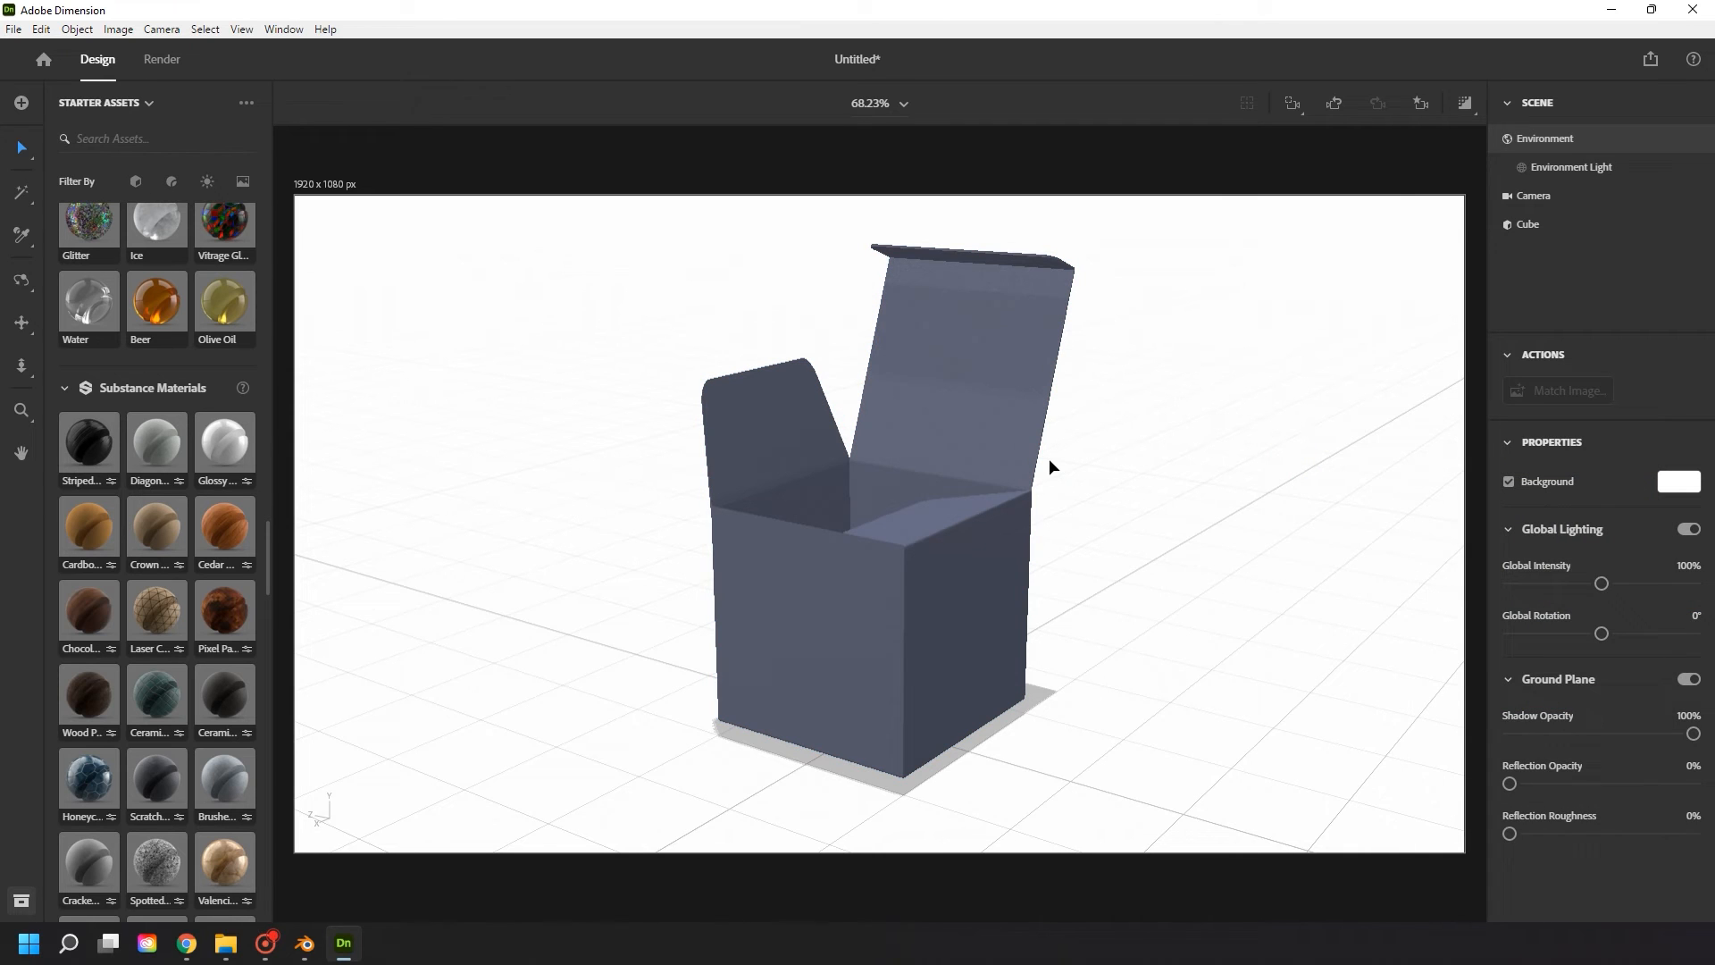
- Turn the view toward the box's front face and place the Pattern-01 image on the box as a graphic
right_click_drag(971, 570, 1046, 568)
left_click(1596, 231)
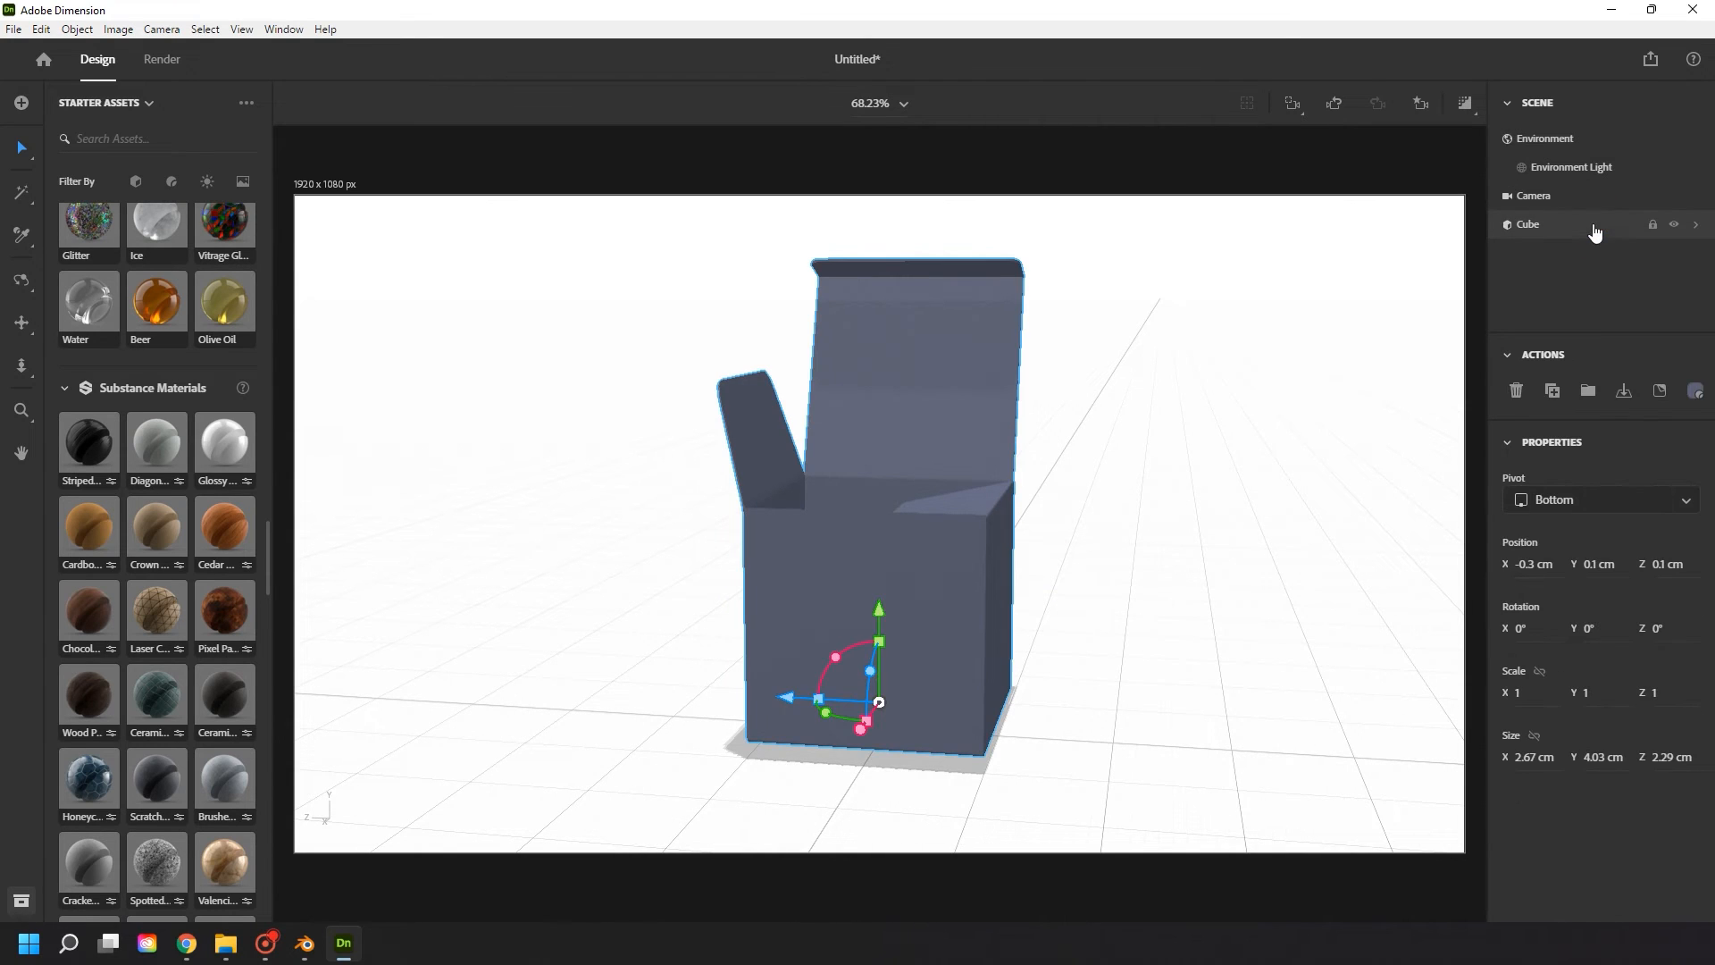
left_click(1660, 391)
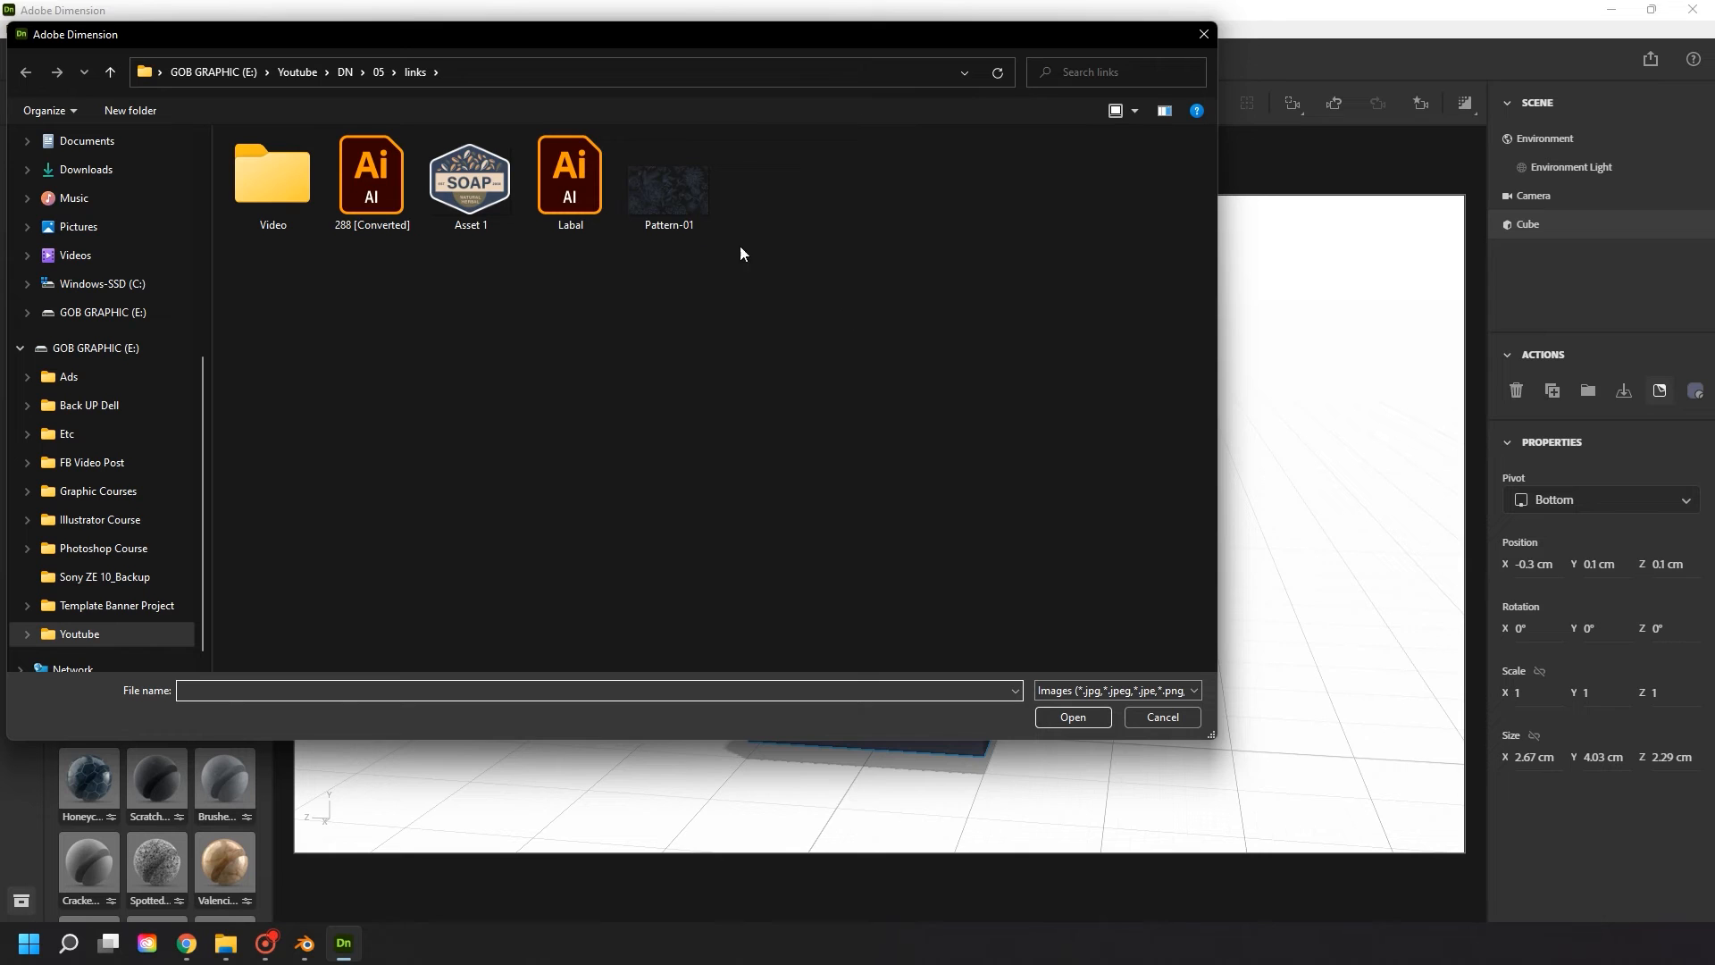
left_click(670, 192)
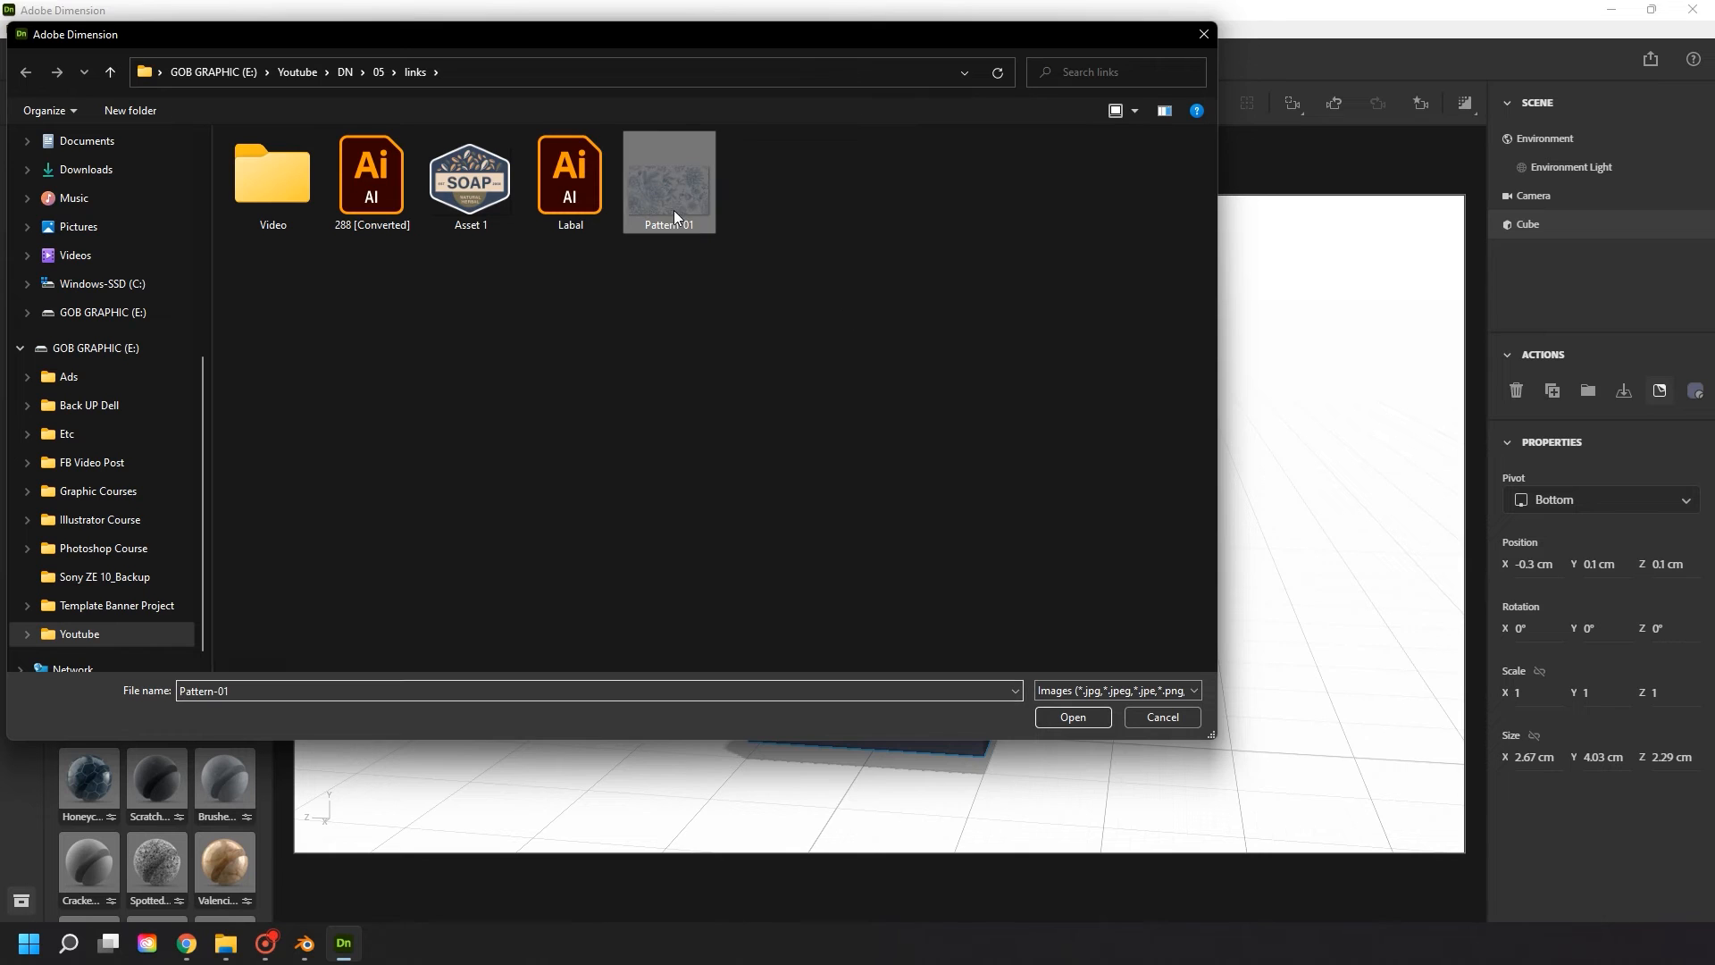
left_click(1101, 720)
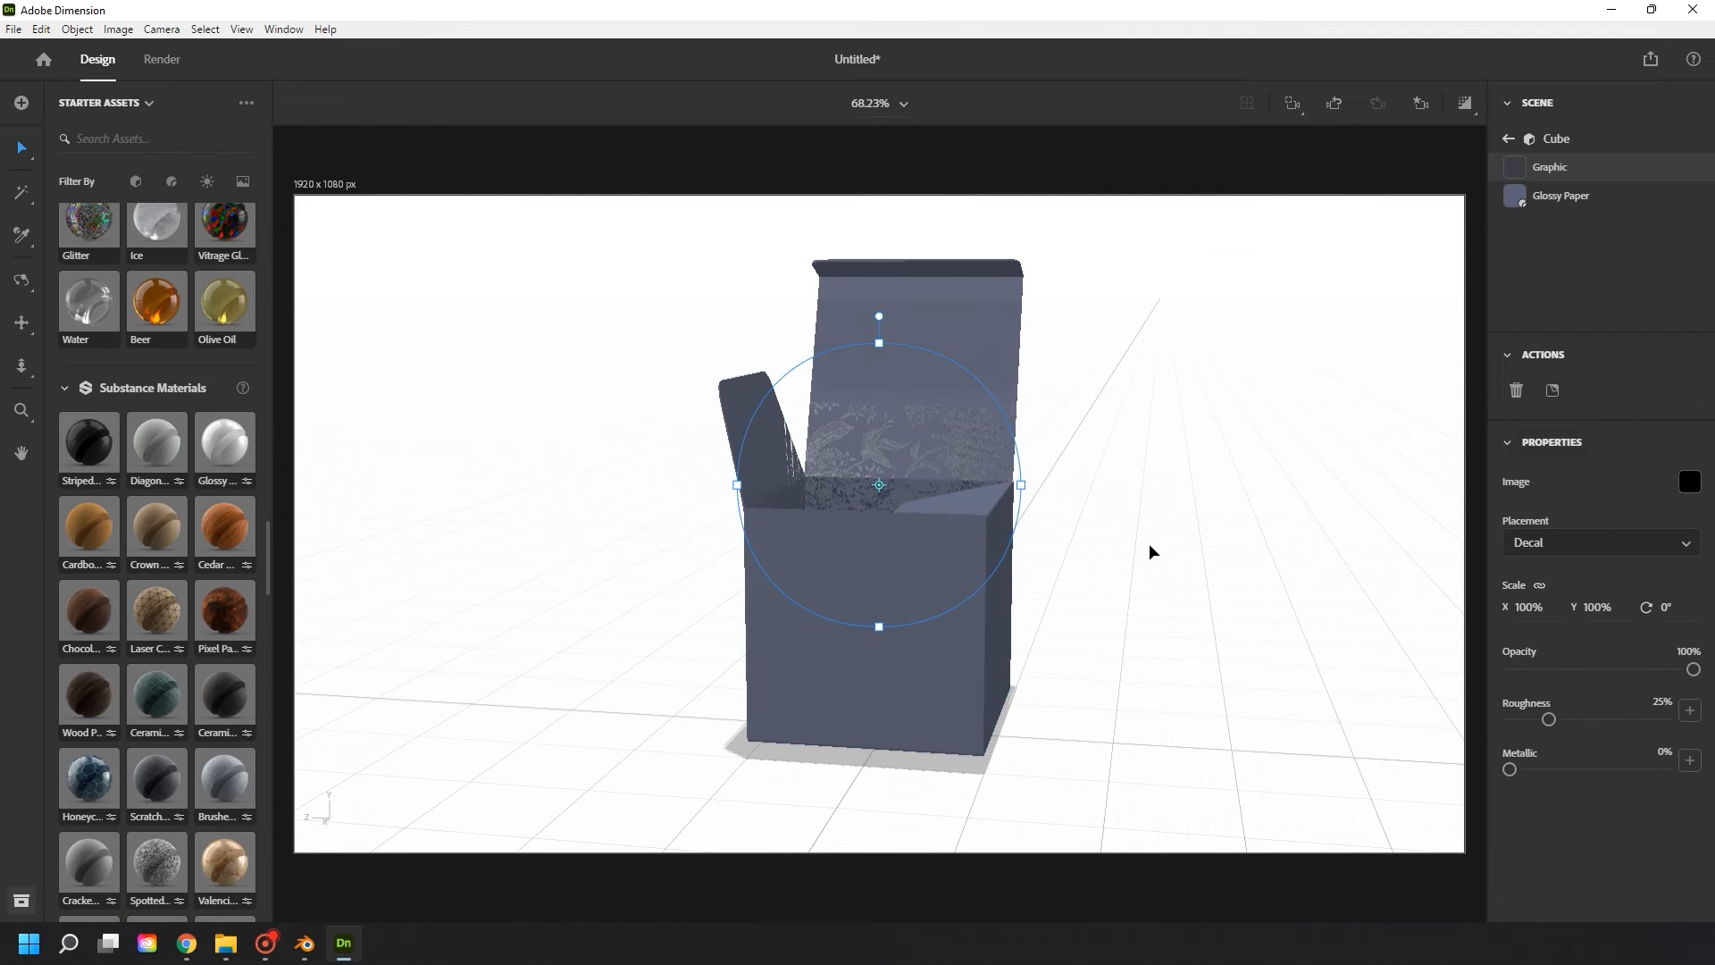
- Move the pattern decal onto the box's front face and scale it to 2.7% in X and 2.6% in Y
left_click_drag(928, 459, 911, 609)
scroll(871, 663, "up", 4)
middle_click_drag(925, 643, 930, 552)
scroll(922, 555, "up", 2)
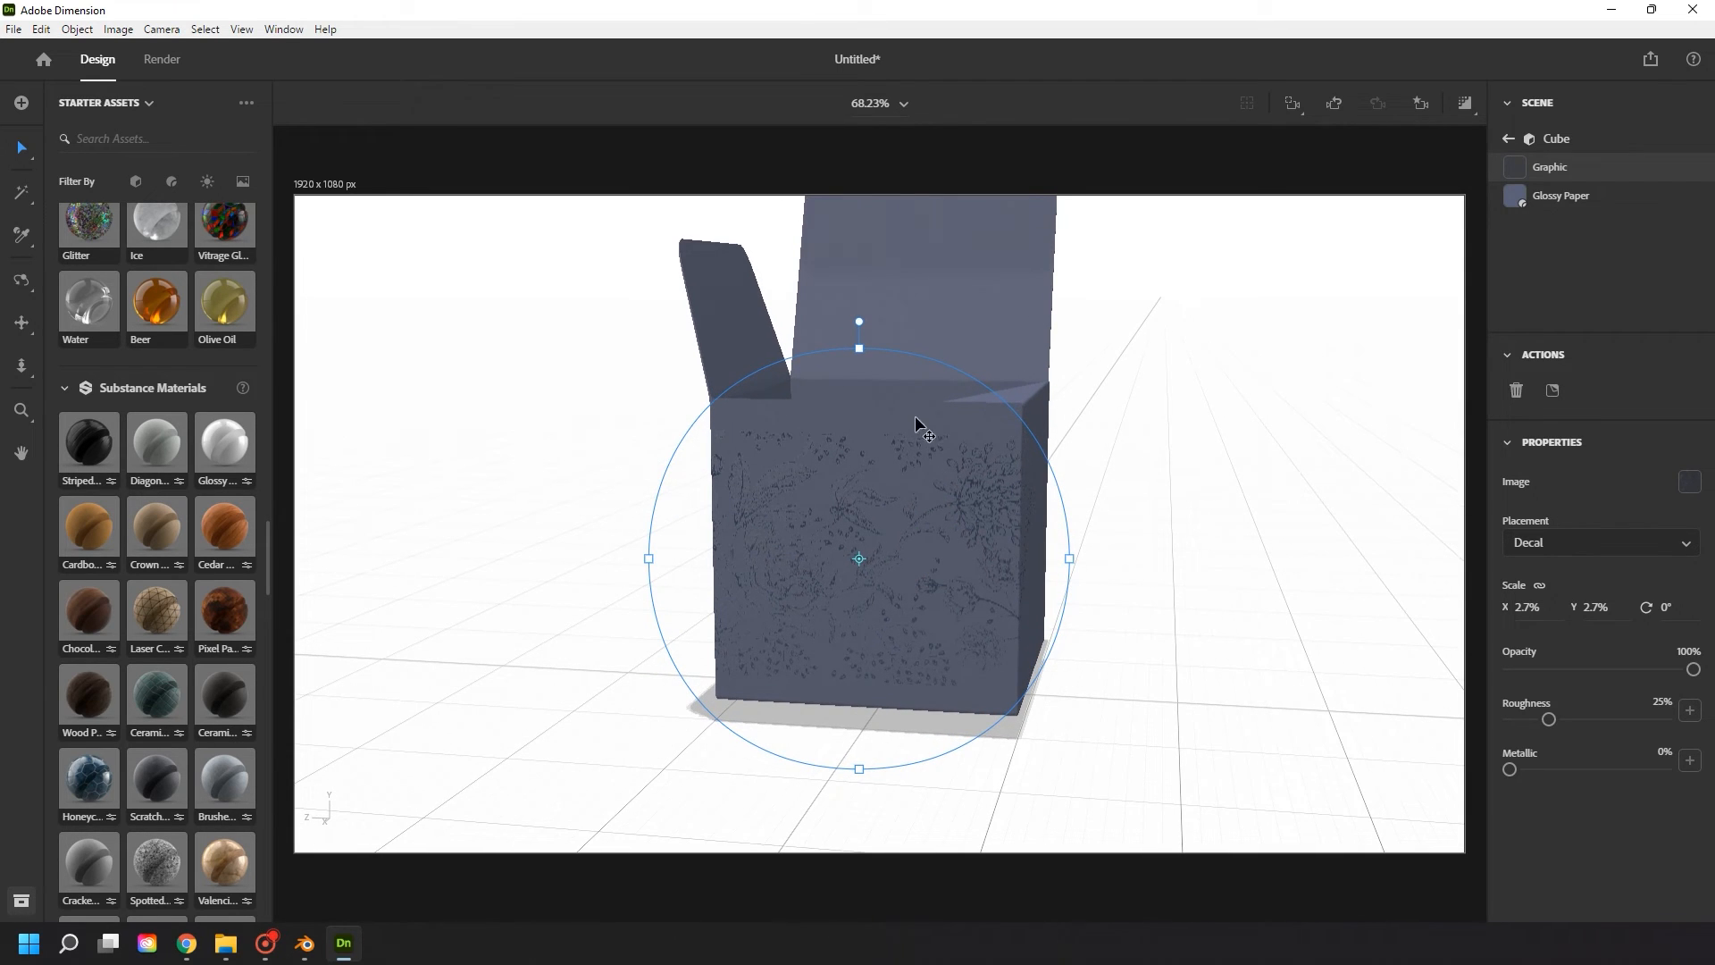
left_click_drag(856, 348, 860, 355)
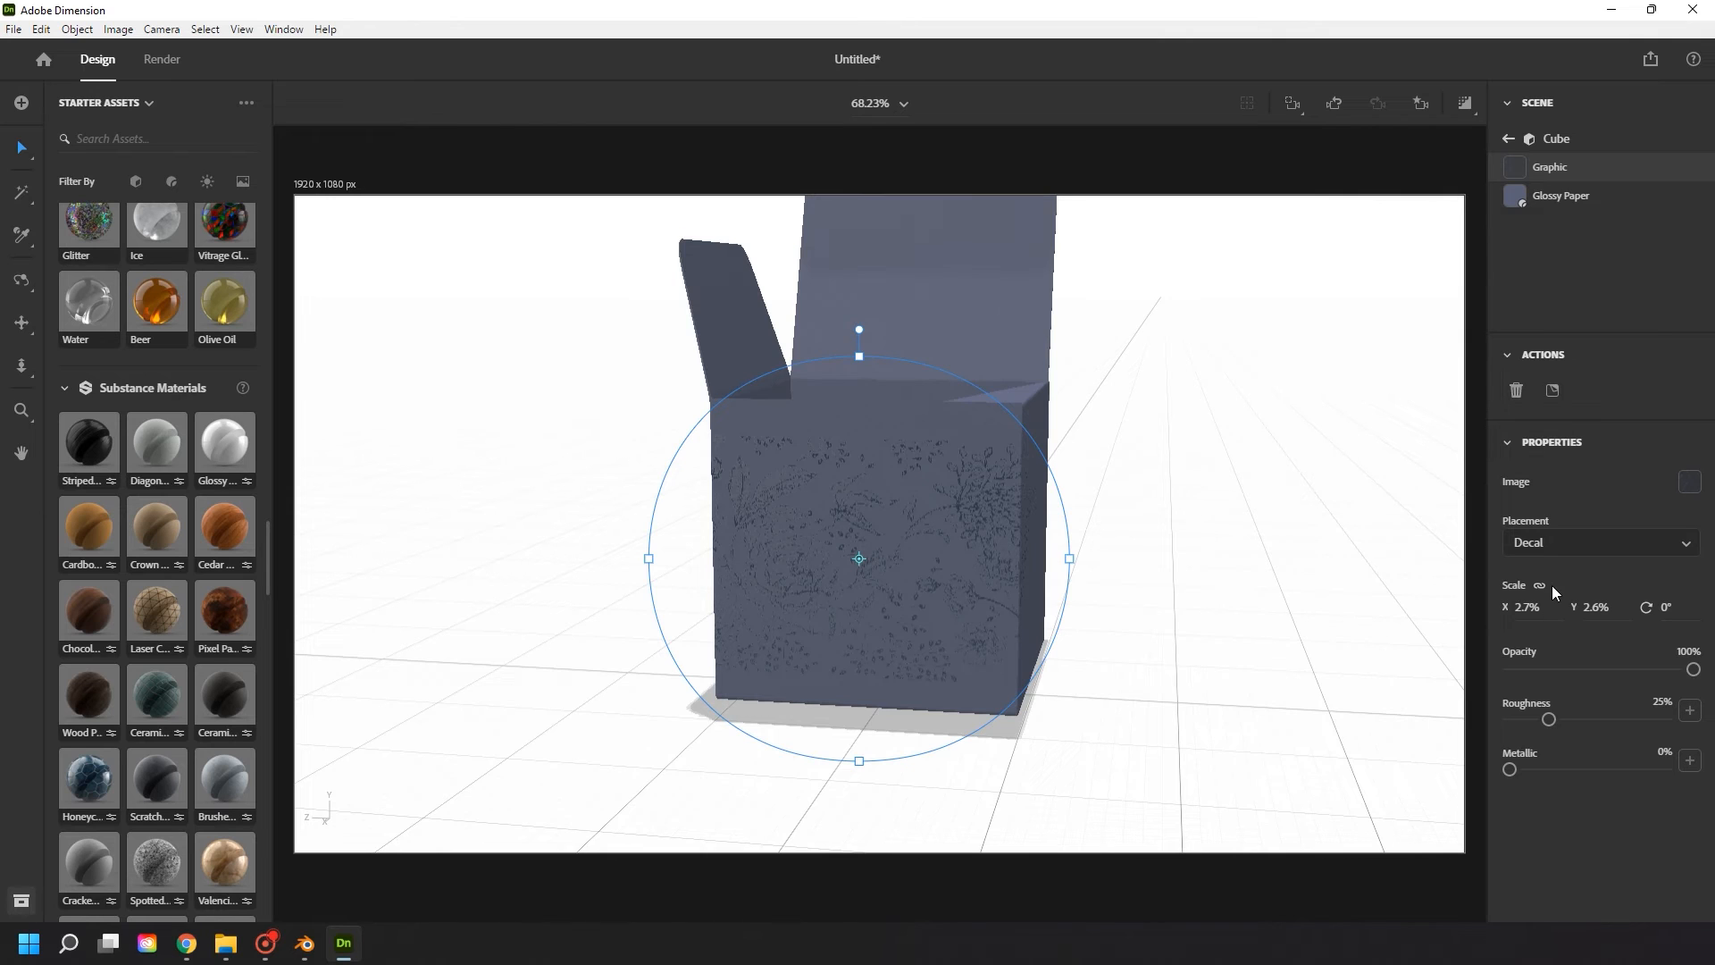
- Lighten the box's Glossy Paper color to RGB 123, 129, 158
left_click(1020, 333)
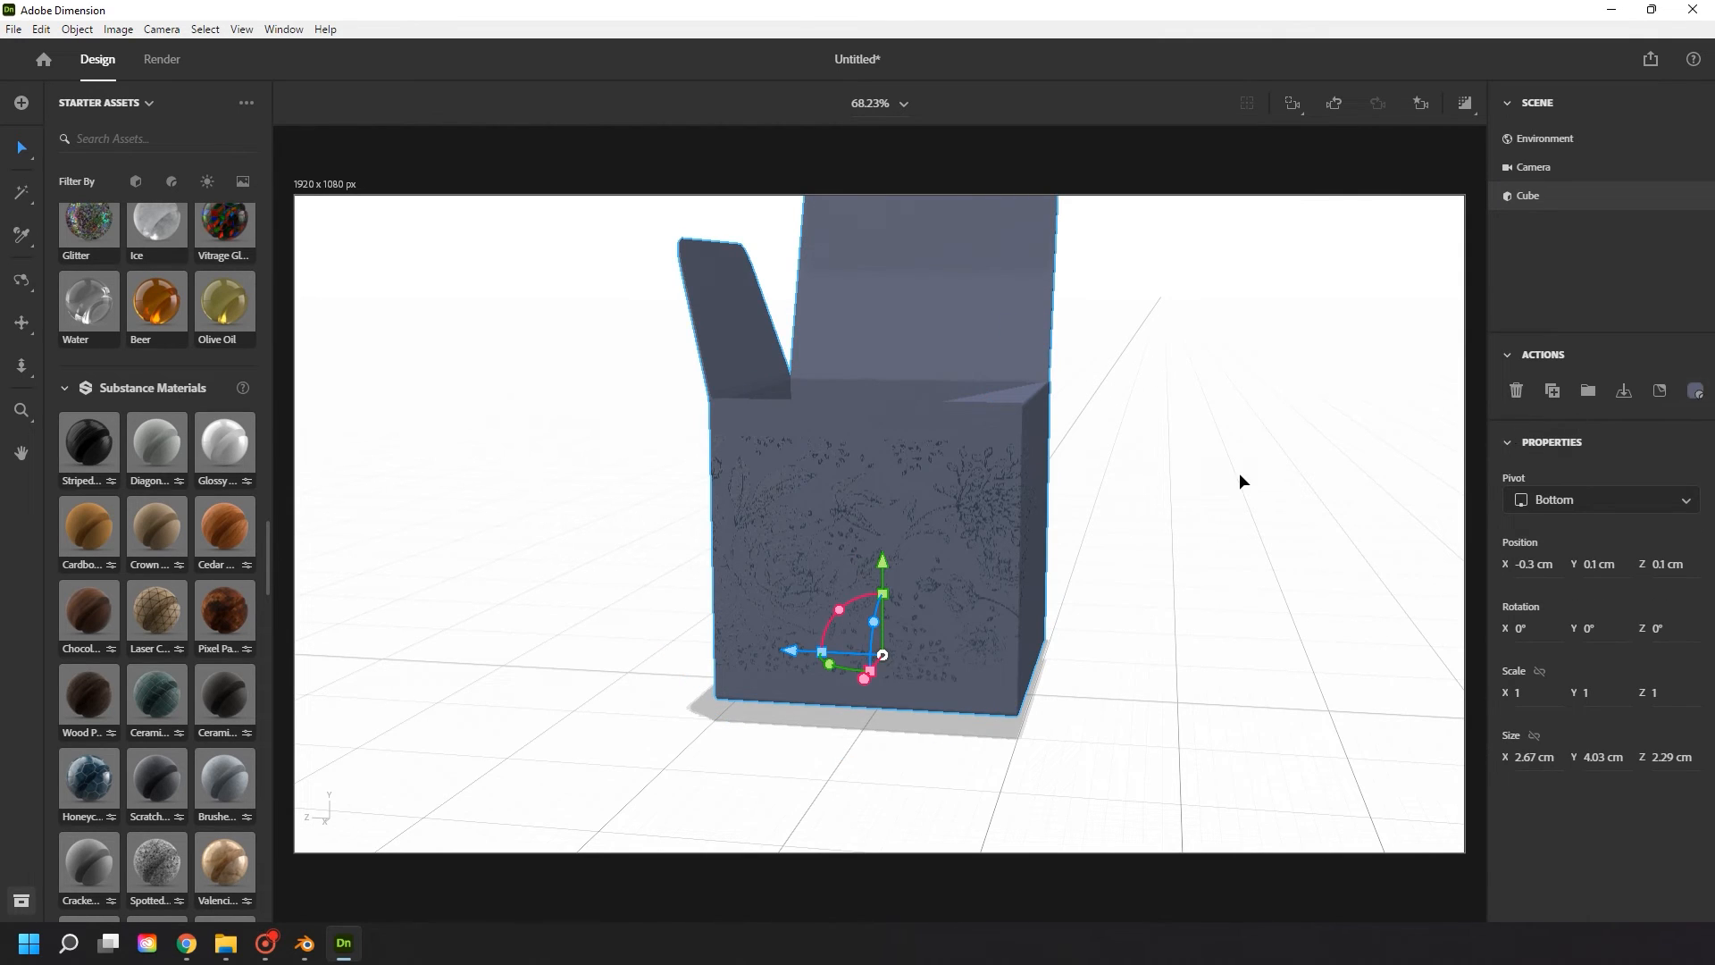
left_click(1693, 393)
left_click(1689, 610)
left_click_drag(1508, 555, 1486, 528)
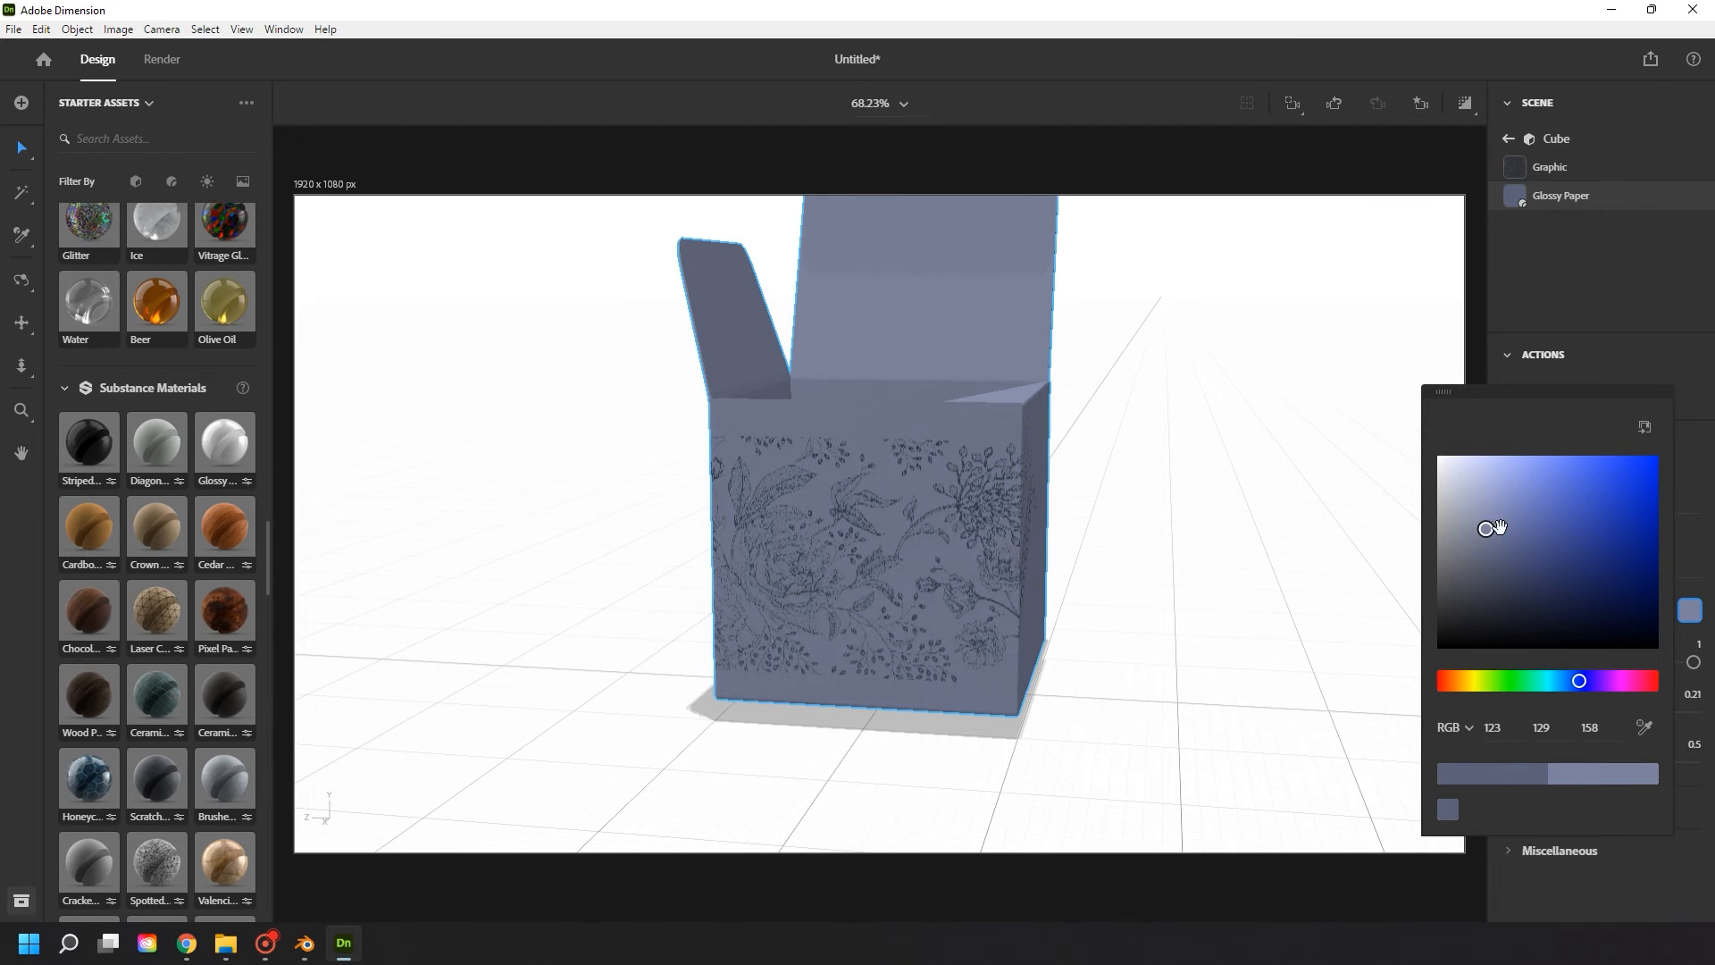
left_click(1687, 443)
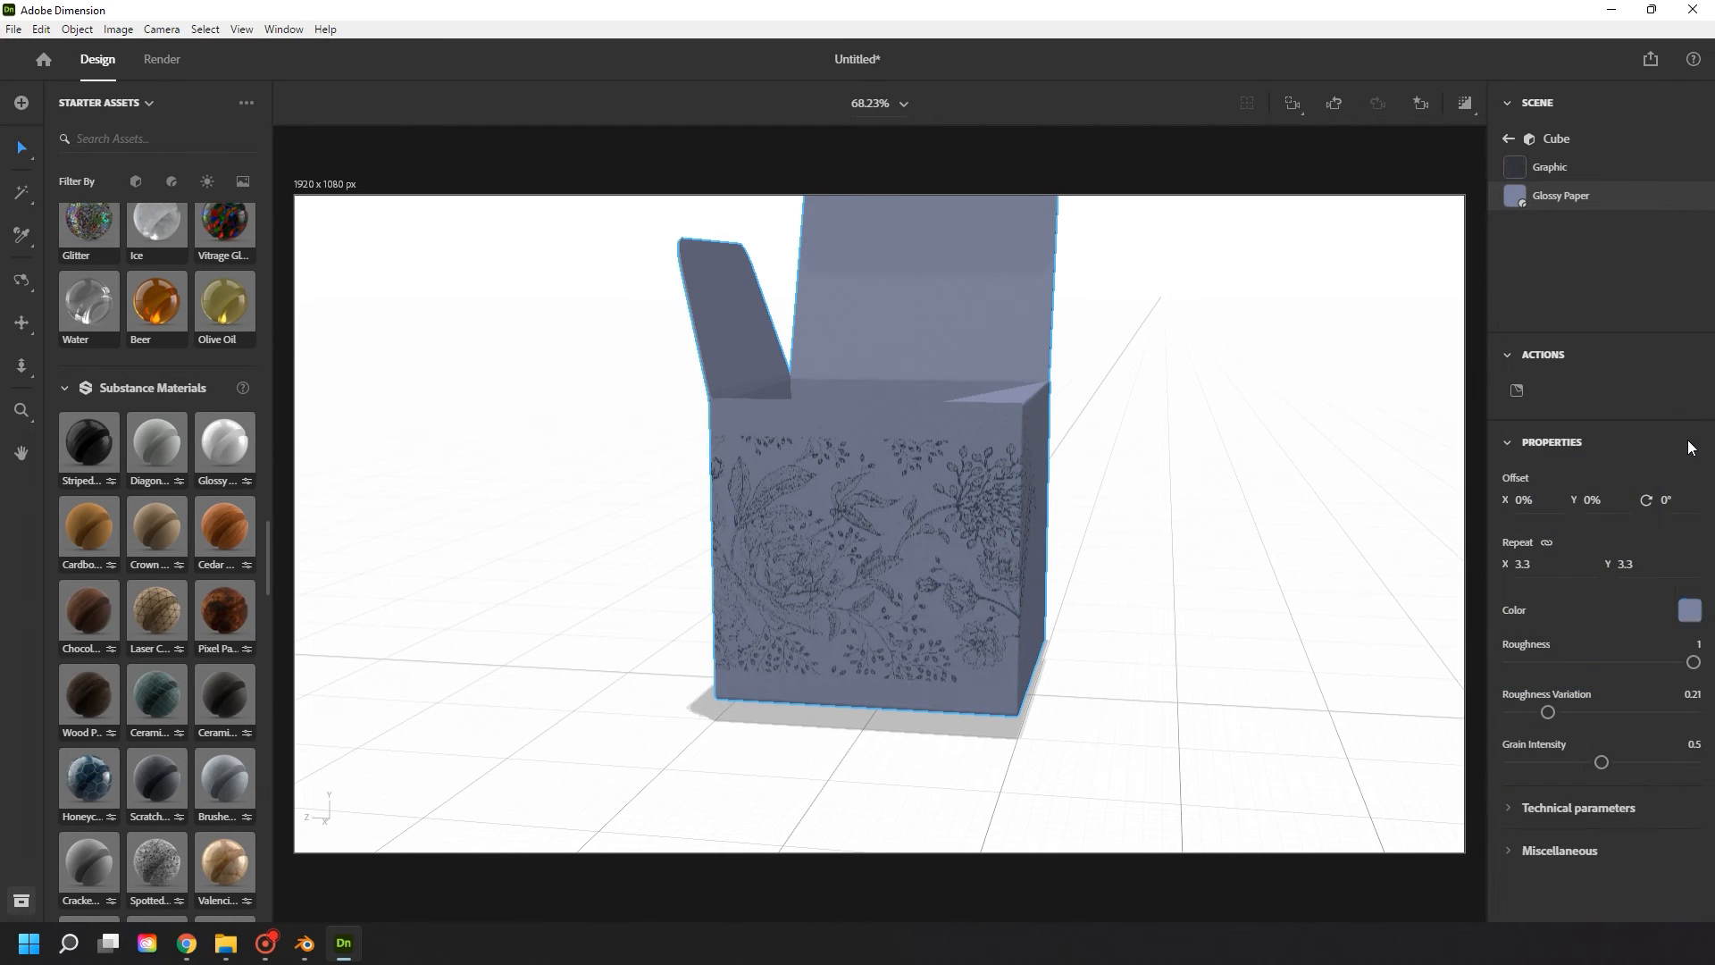
- Select the pattern graphic on the box and change its placement to Fill
left_click(935, 534)
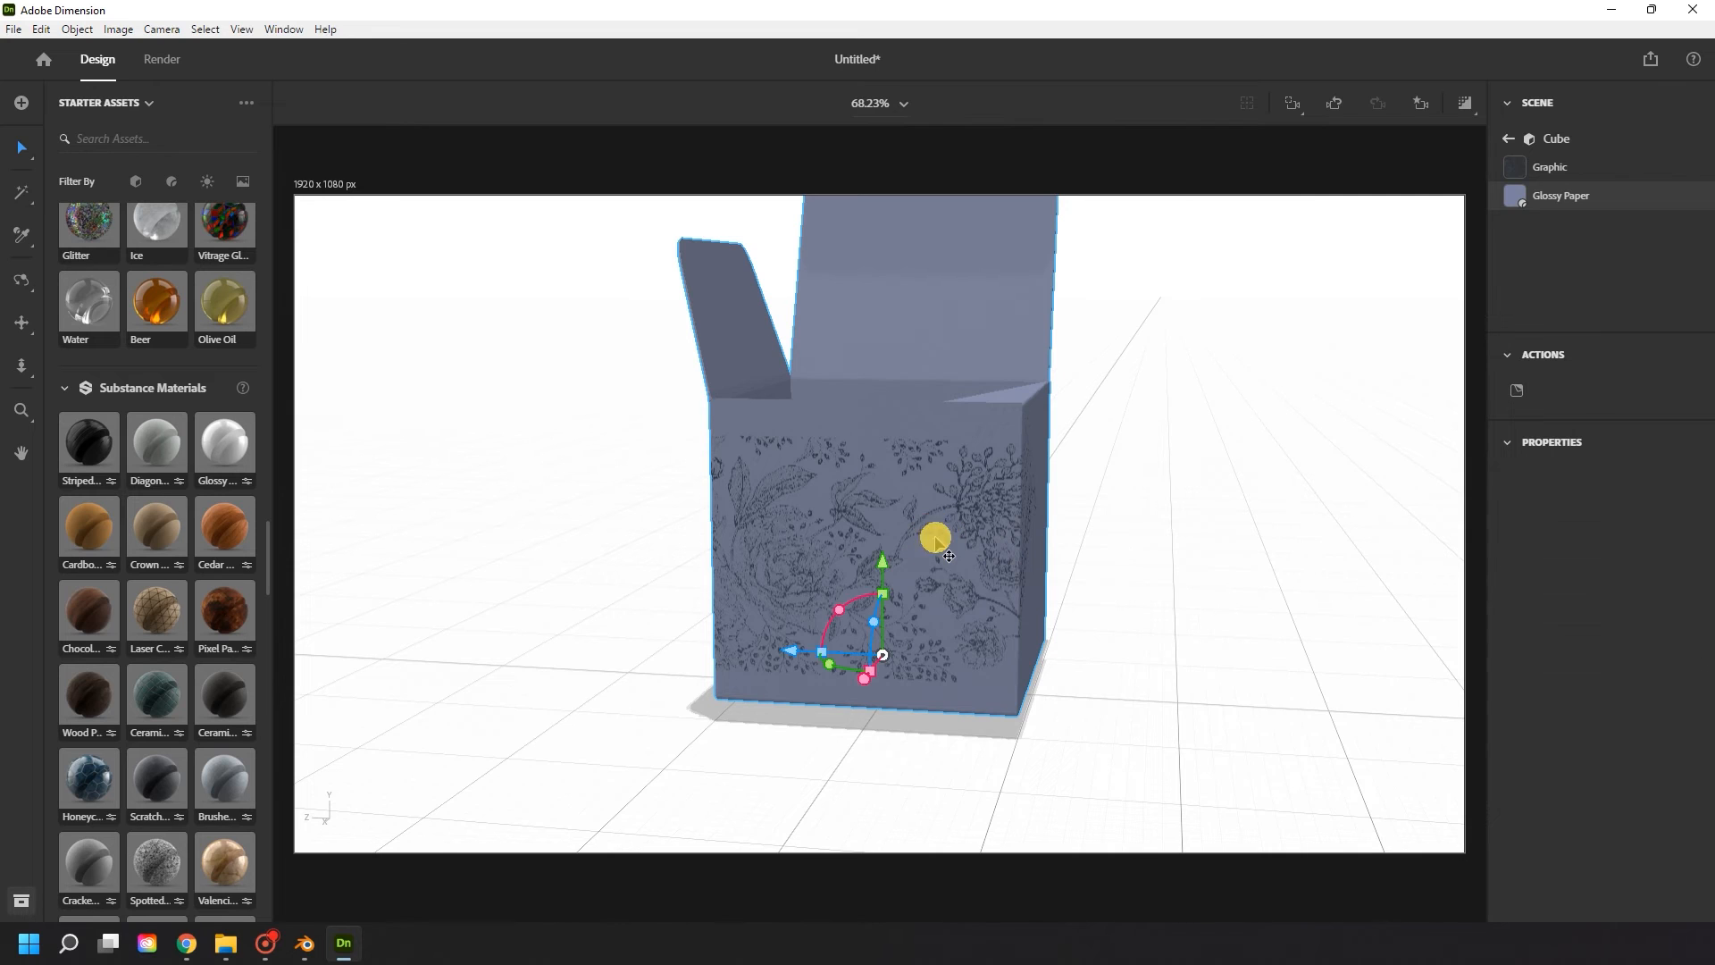
left_click(1697, 198)
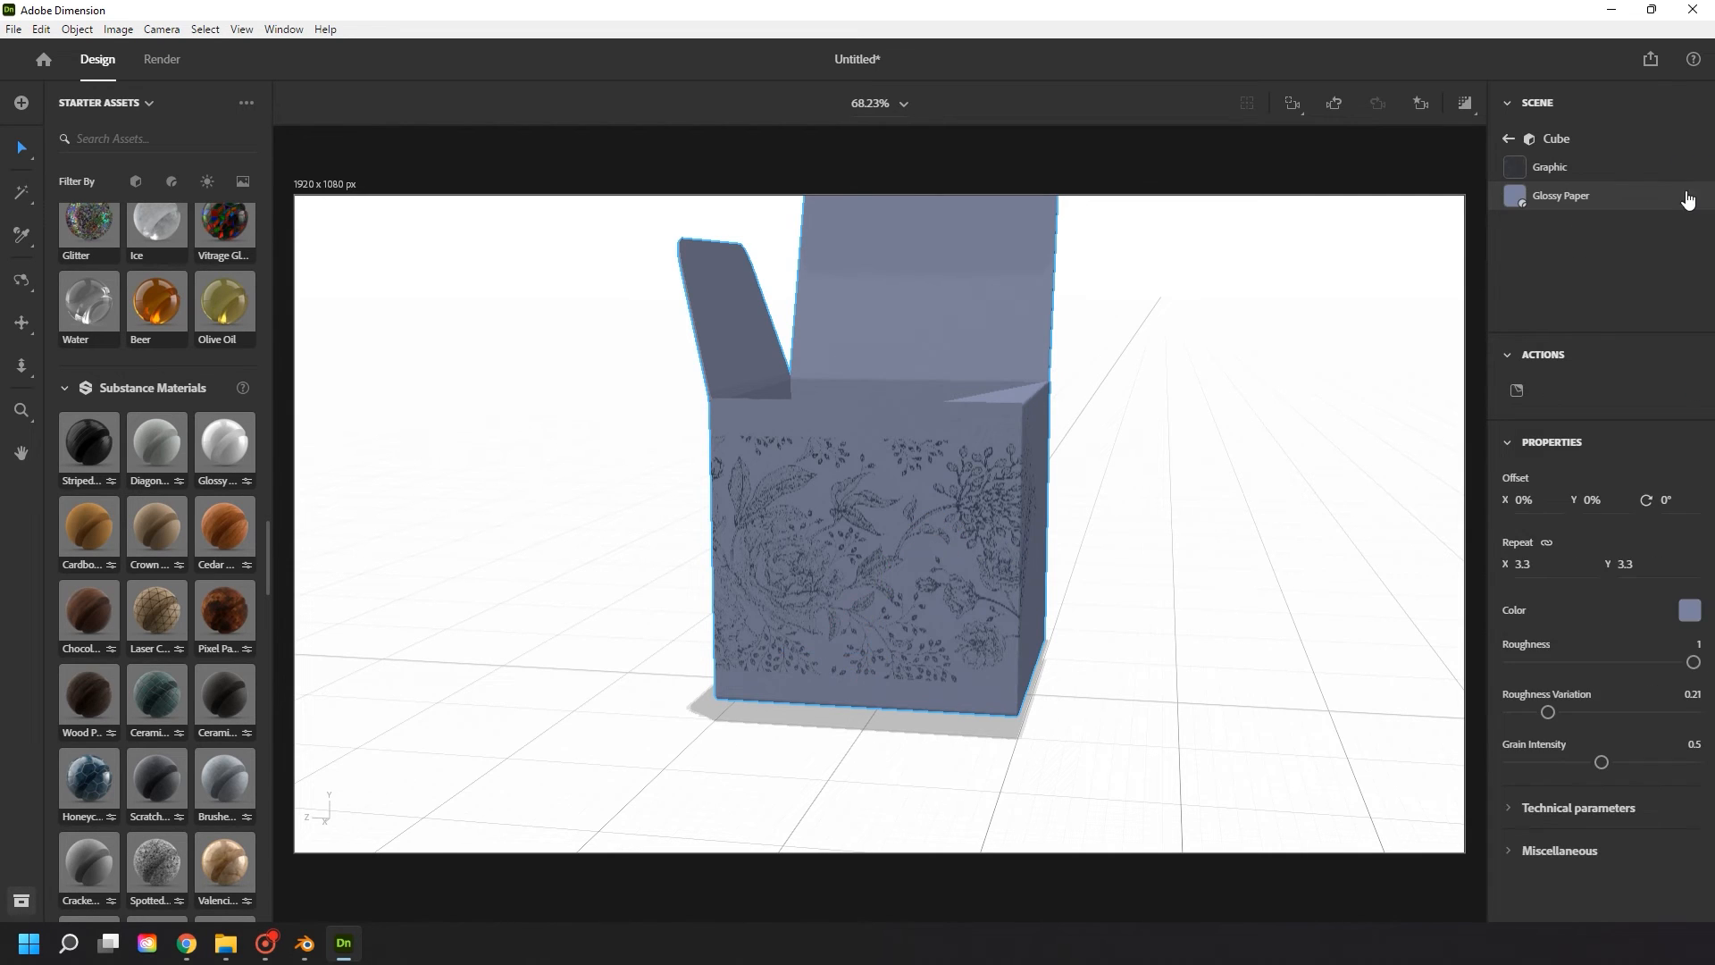
left_click(1566, 170)
left_click(1573, 543)
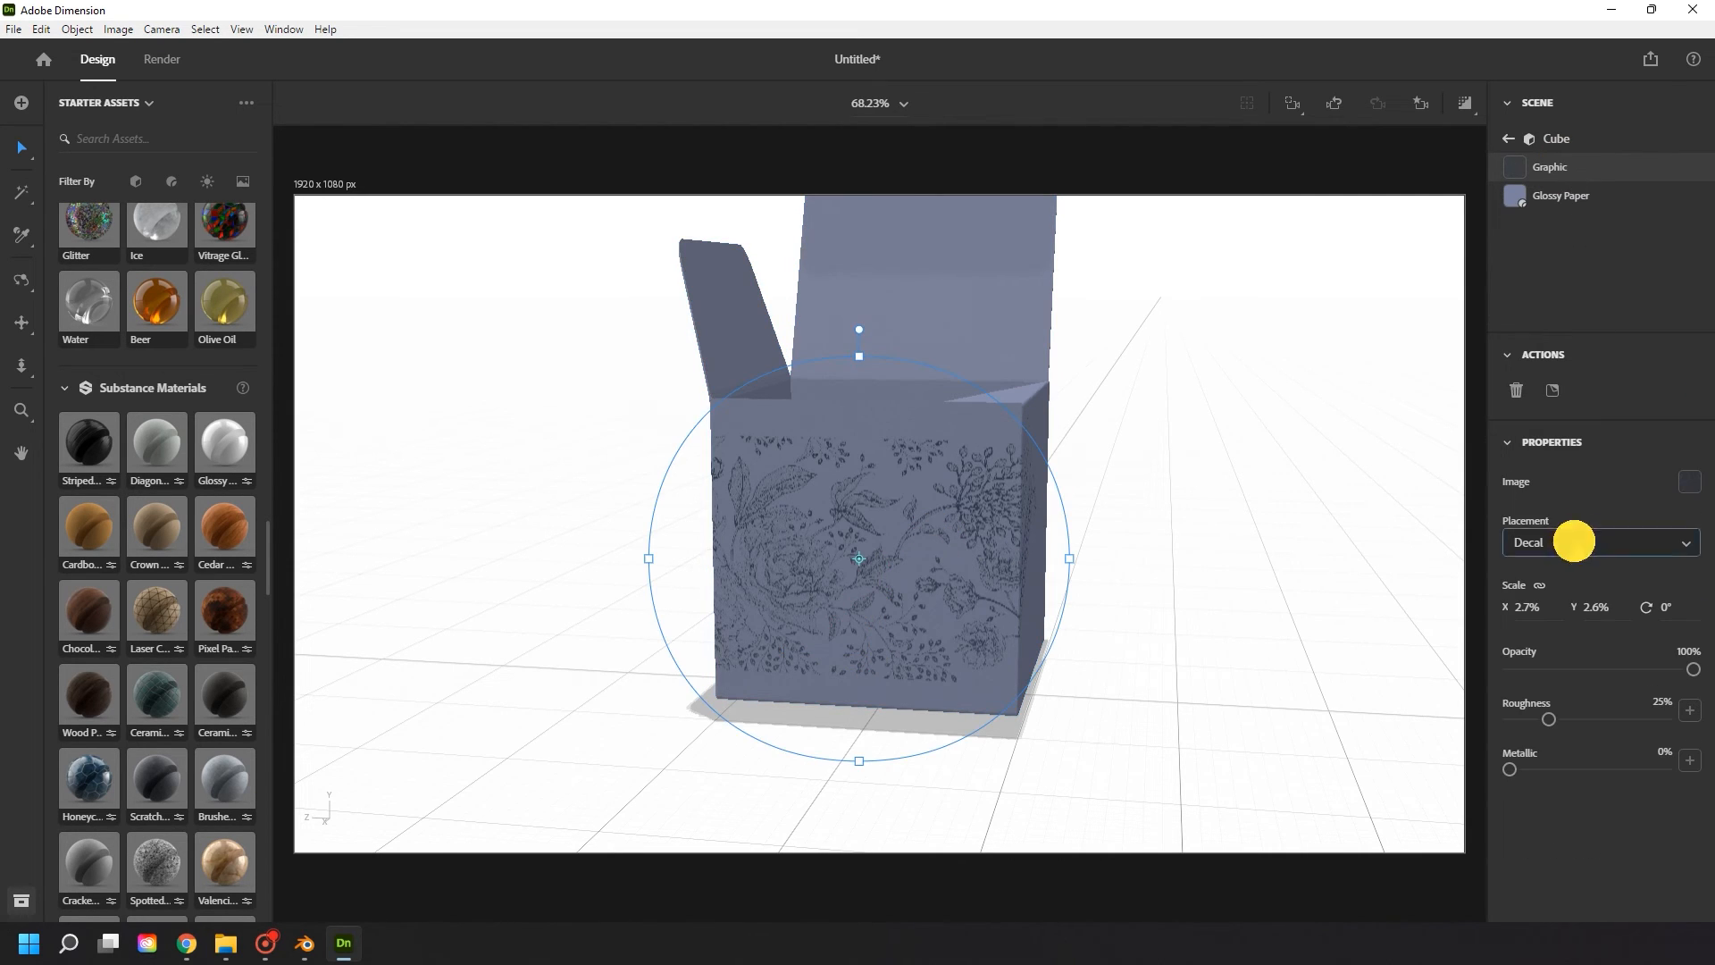
left_click(1549, 601)
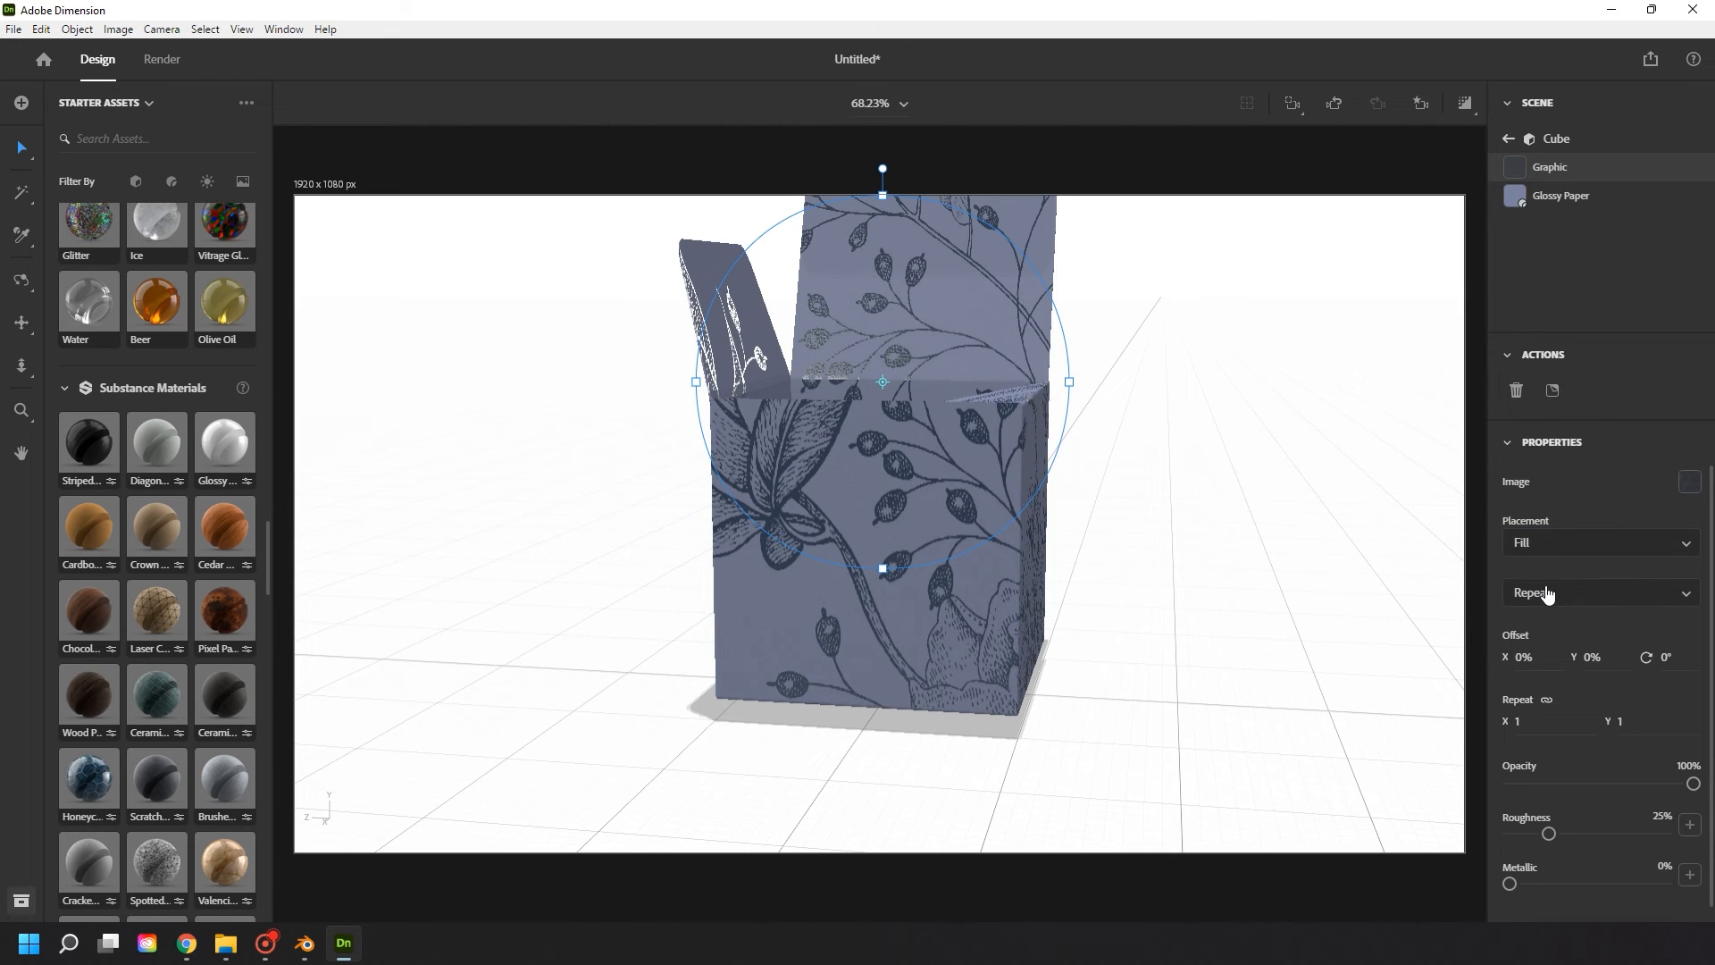
- Shrink the filled pattern across the box to a repeat of 4.2 in X and Y
left_click_drag(1071, 386, 1061, 381)
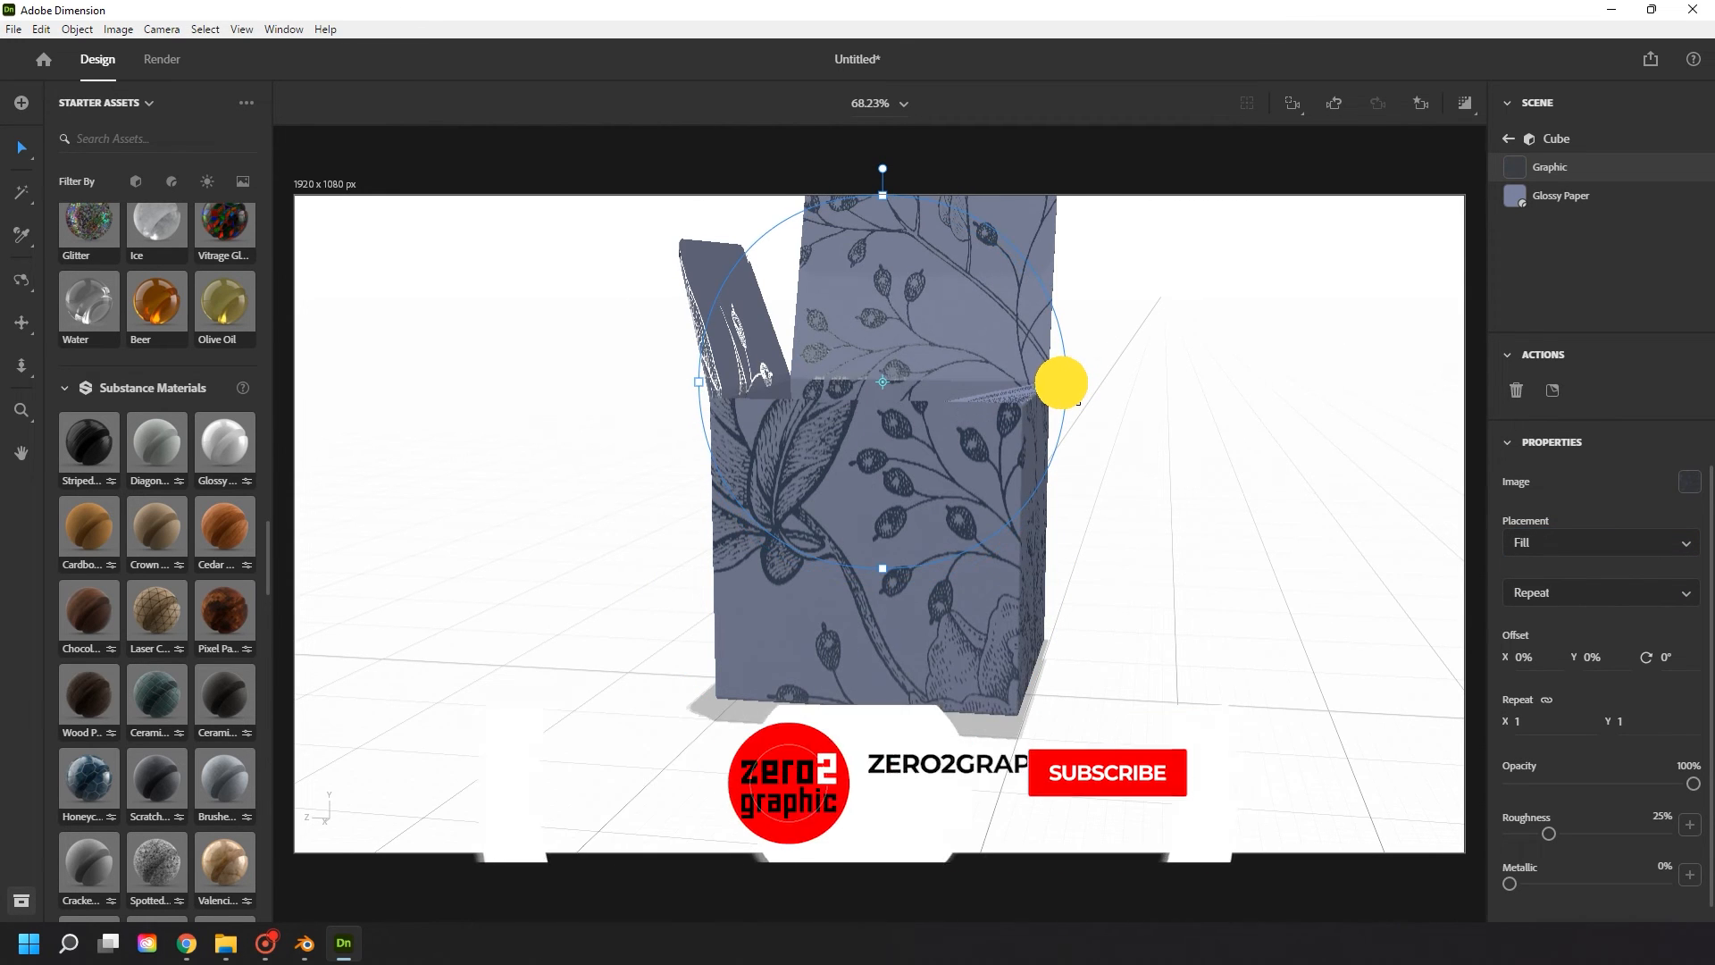
left_click_drag(1532, 725, 1592, 725)
mouse_move(918, 481)
left_mouse_down()
mouse_move(945, 482)
mouse_move(930, 483)
left_mouse_up()
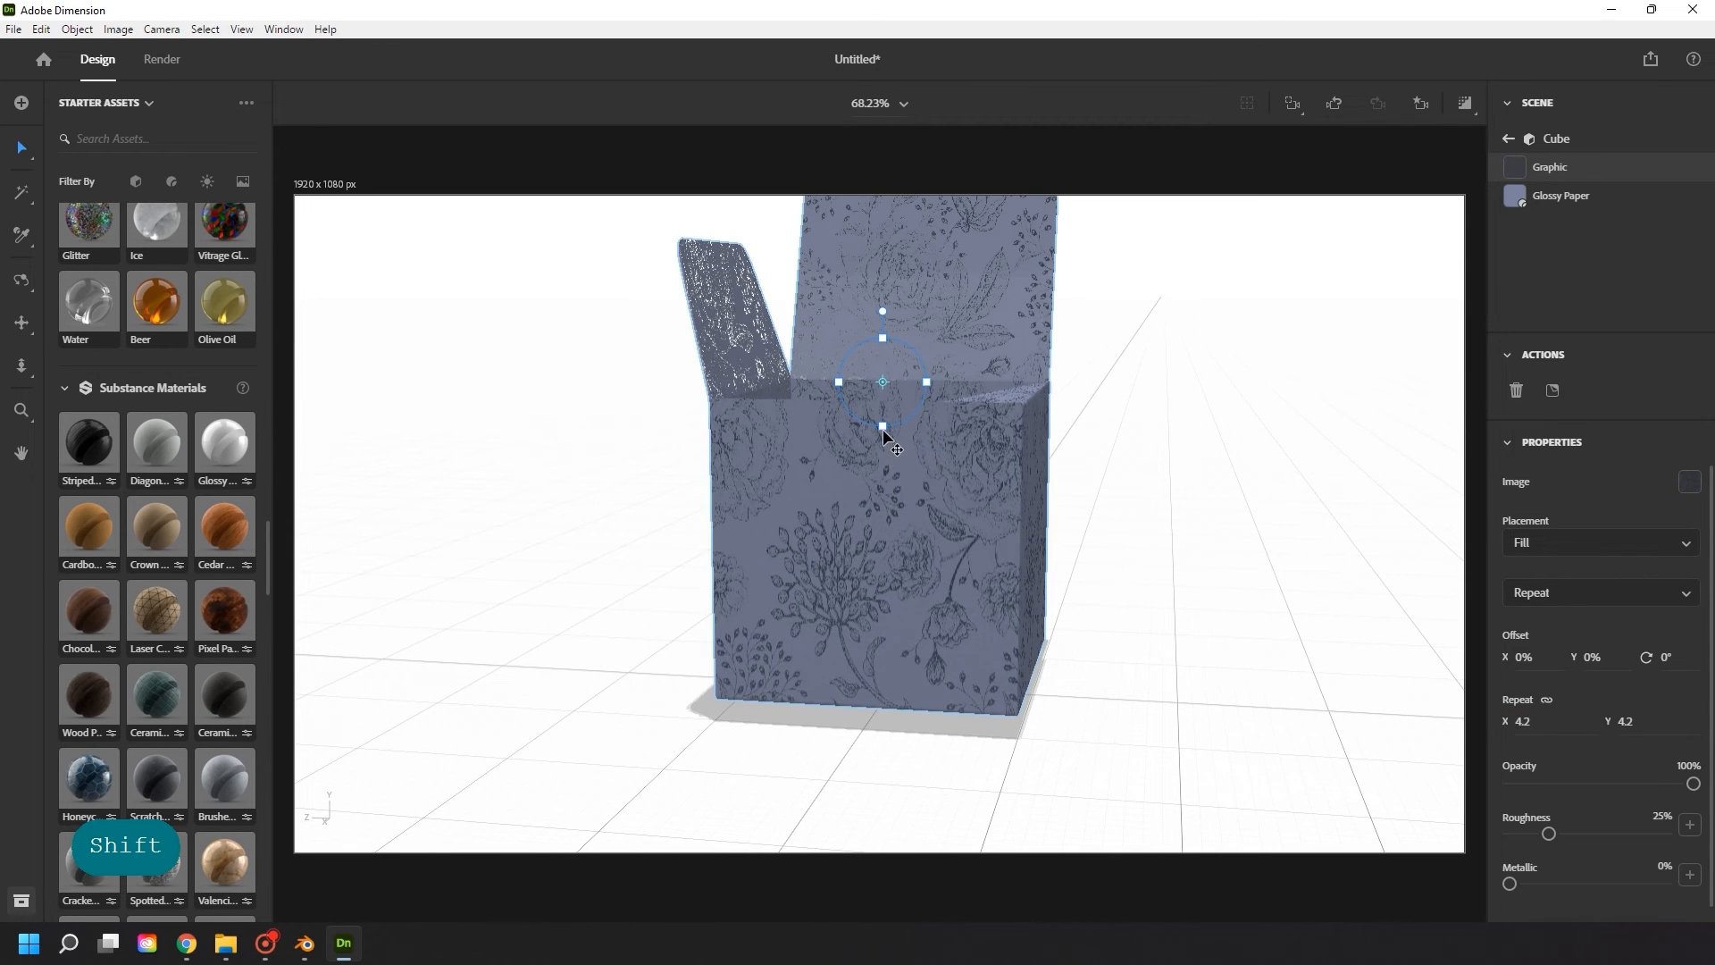
- Scale the filled floral pattern to a repeat of 5 in X and 5.6 in Y
left_click_drag(882, 426, 920, 381)
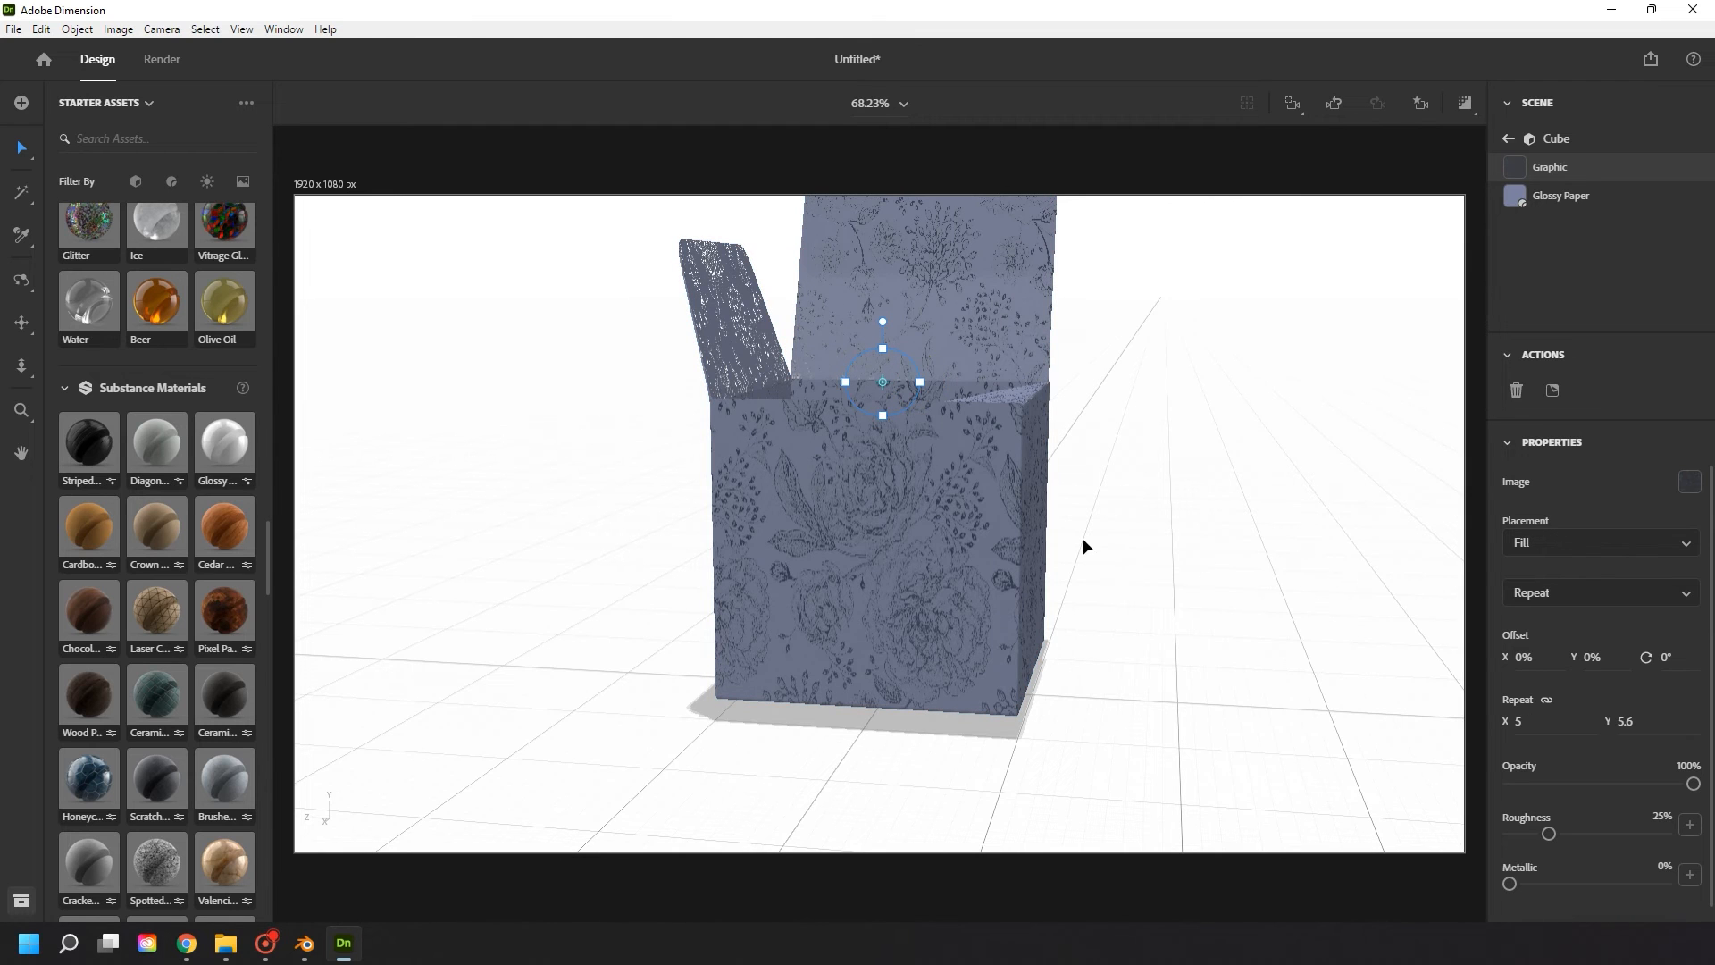
right_click_drag(1100, 497, 909, 517)
- Raise the floral pattern graphic's roughness to 100% and its metallic value to 86%, and deselect the box
scroll(1648, 705, "down", 1)
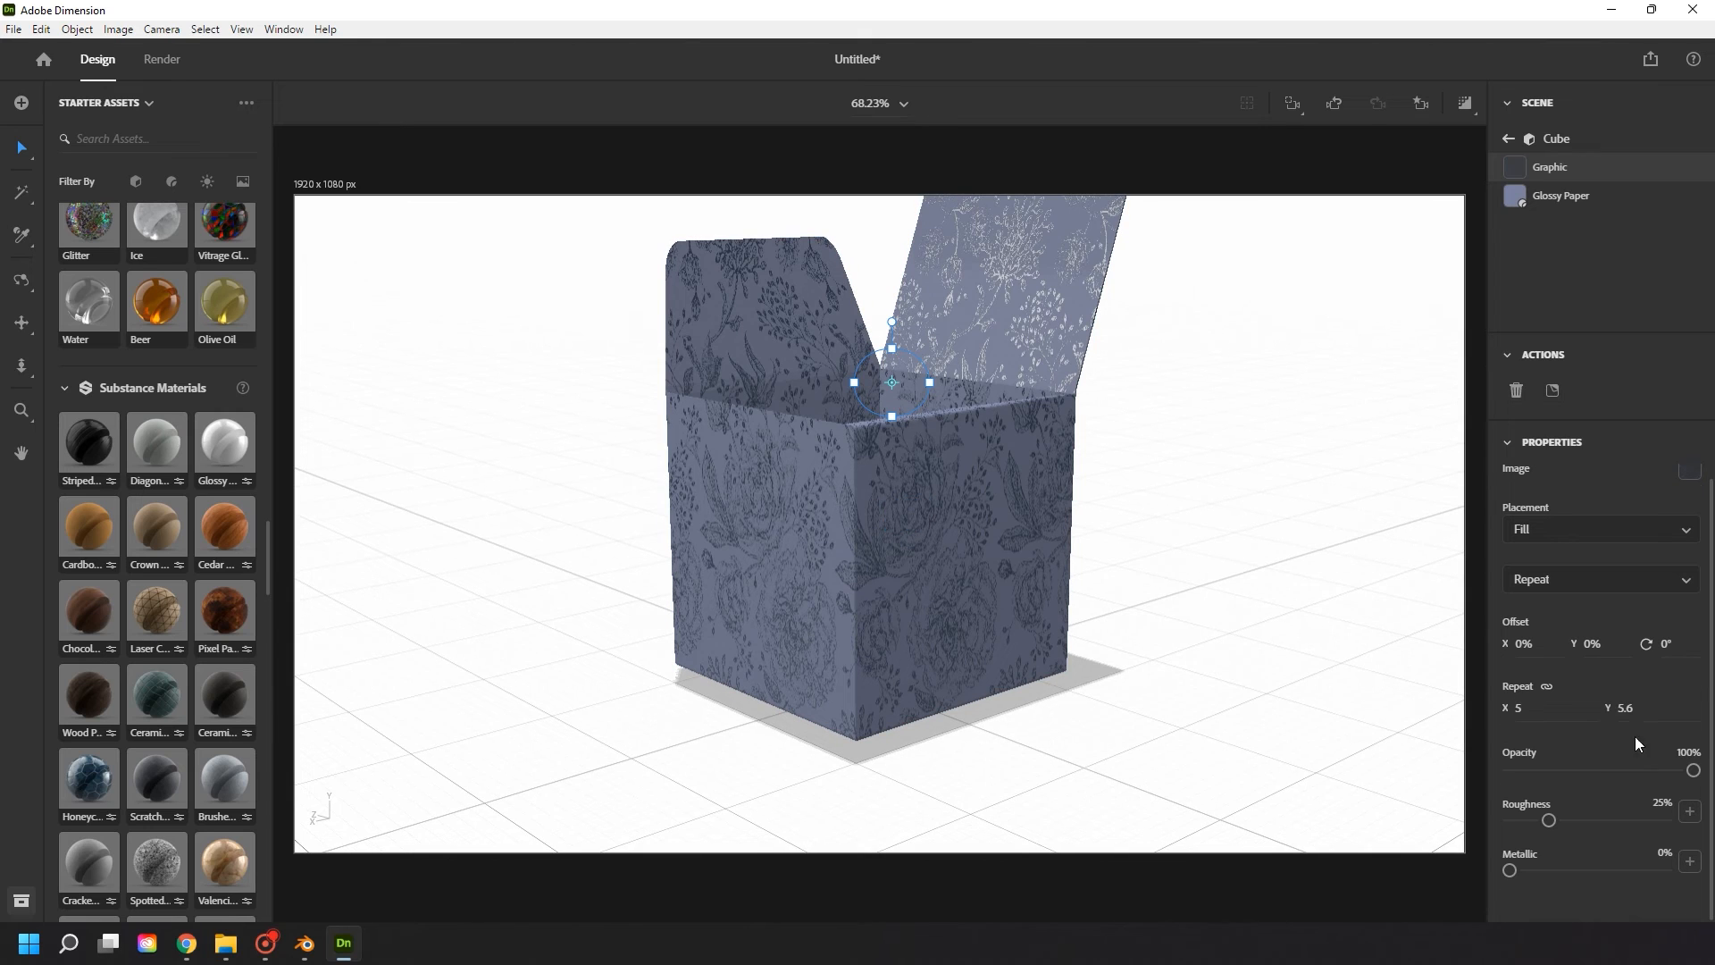
left_click_drag(1548, 822, 1704, 826)
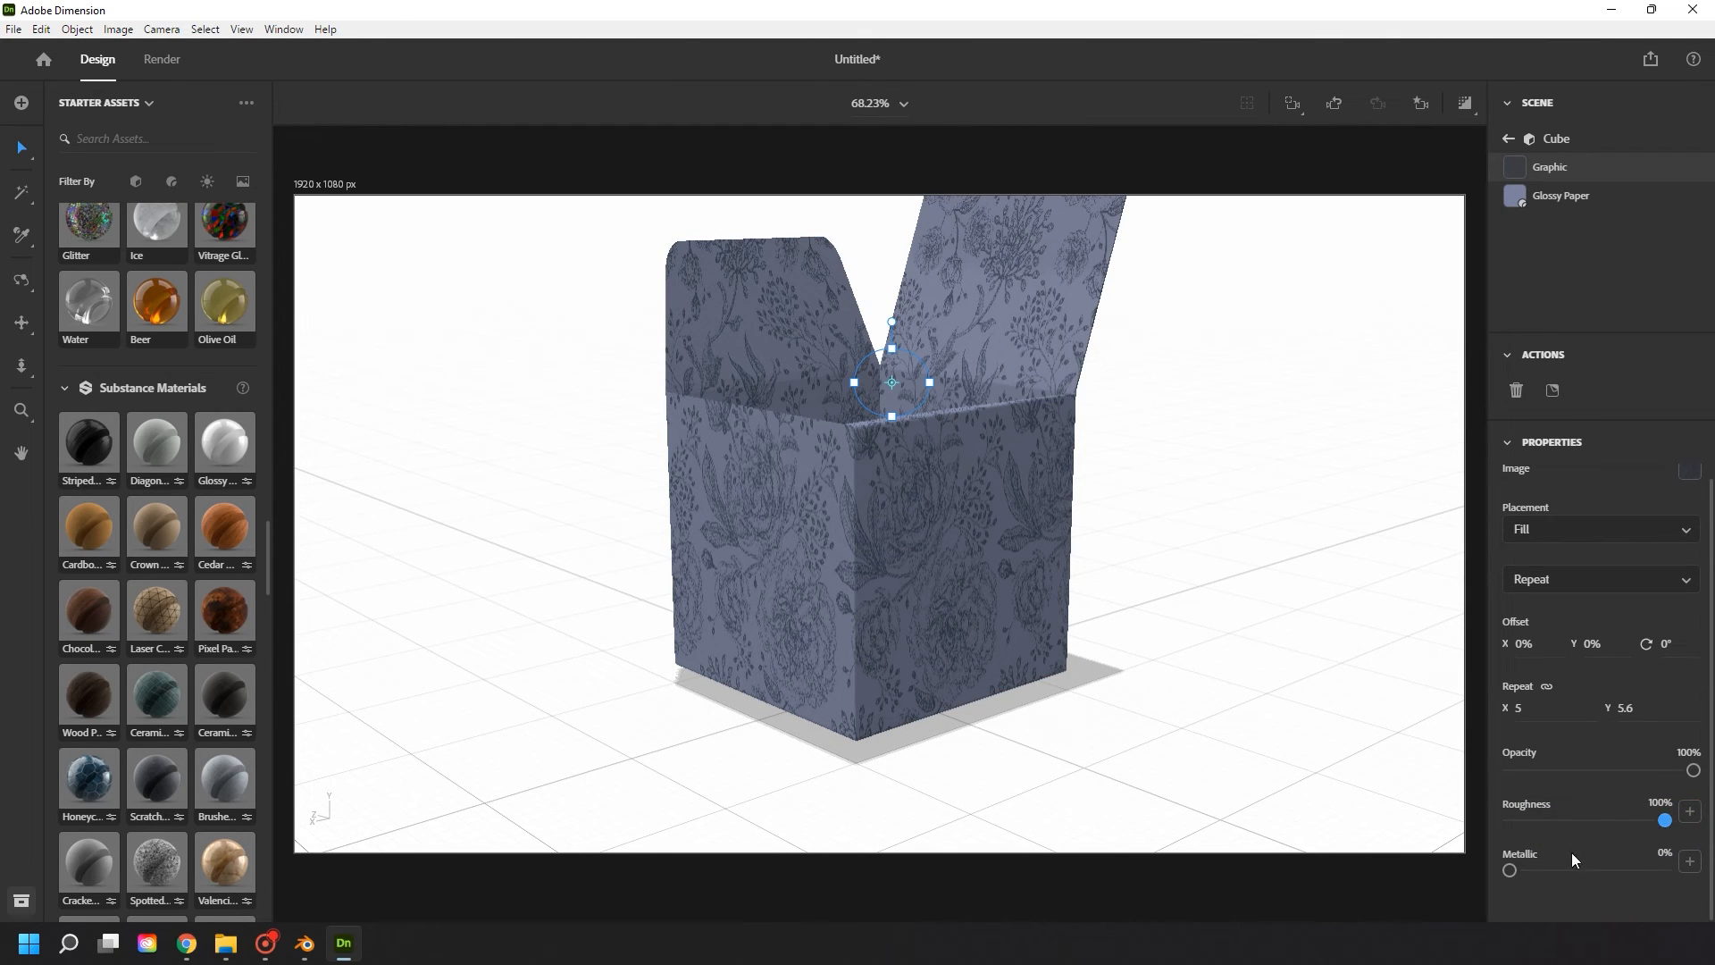
left_click_drag(1509, 870, 1642, 868)
right_click_drag(945, 486, 1005, 500)
scroll(896, 437, "down", 2)
middle_click_drag(900, 372, 871, 437)
scroll(898, 523, "up", 1)
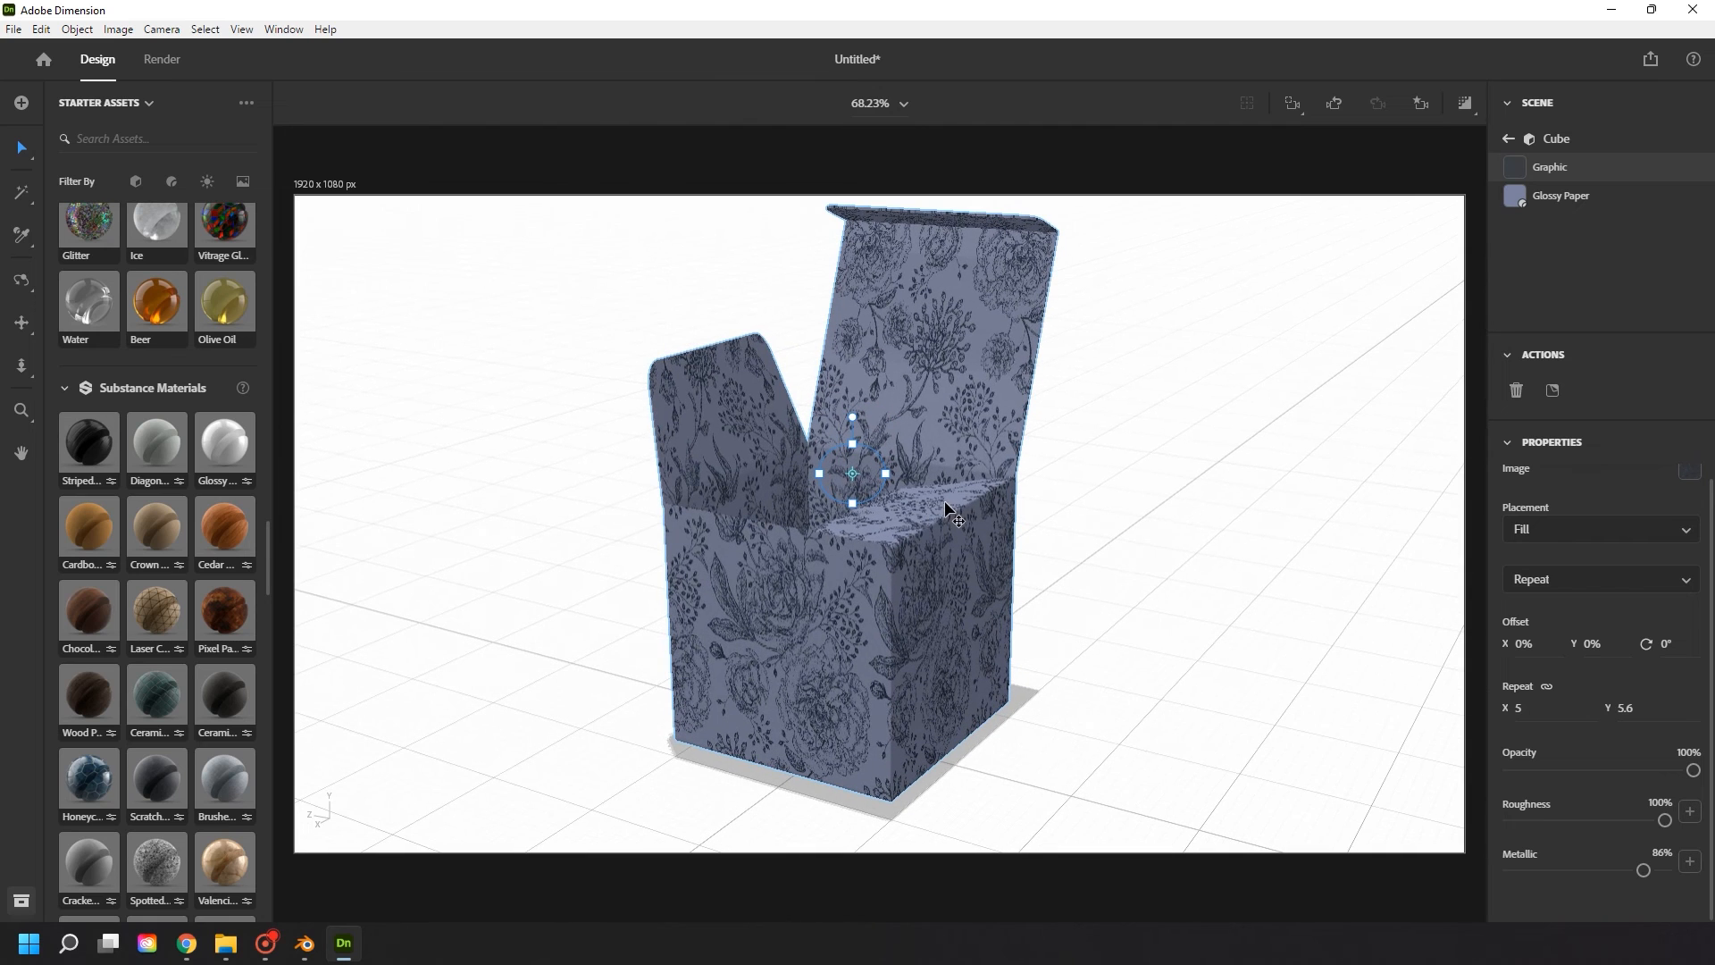
left_click(547, 464)
- Switch to the front camera view and rotate the box to -90° about Y so its front face points at the camera
left_click(158, 31)
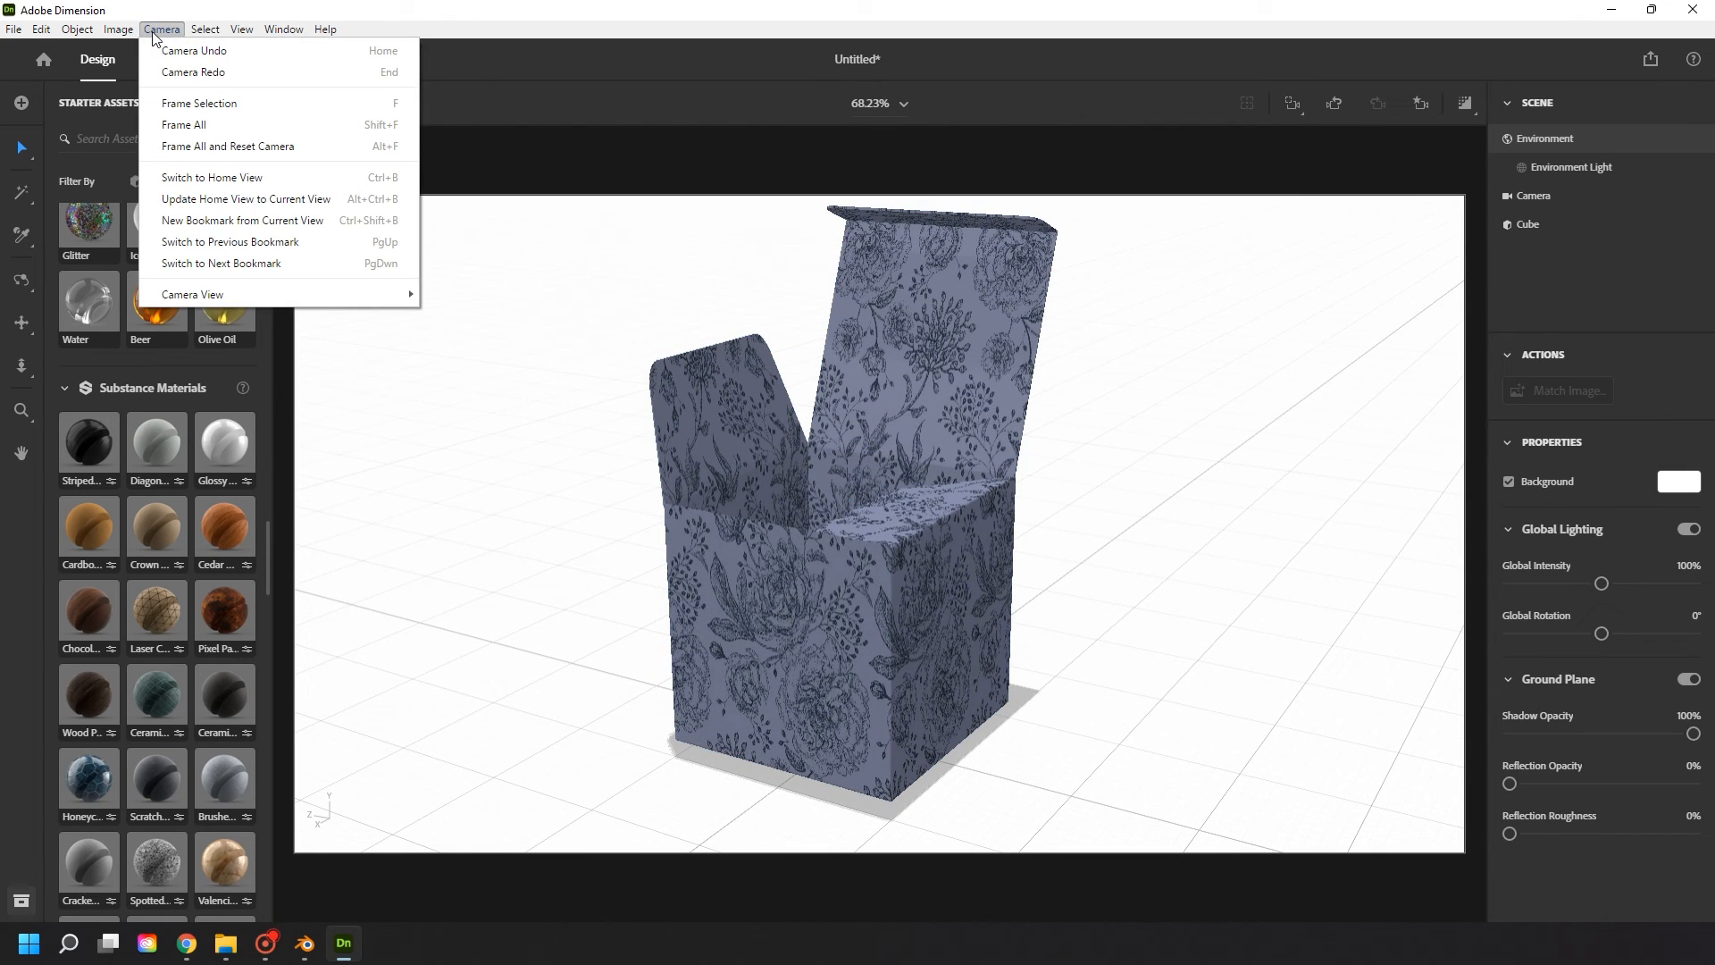
mouse_move(317, 296)
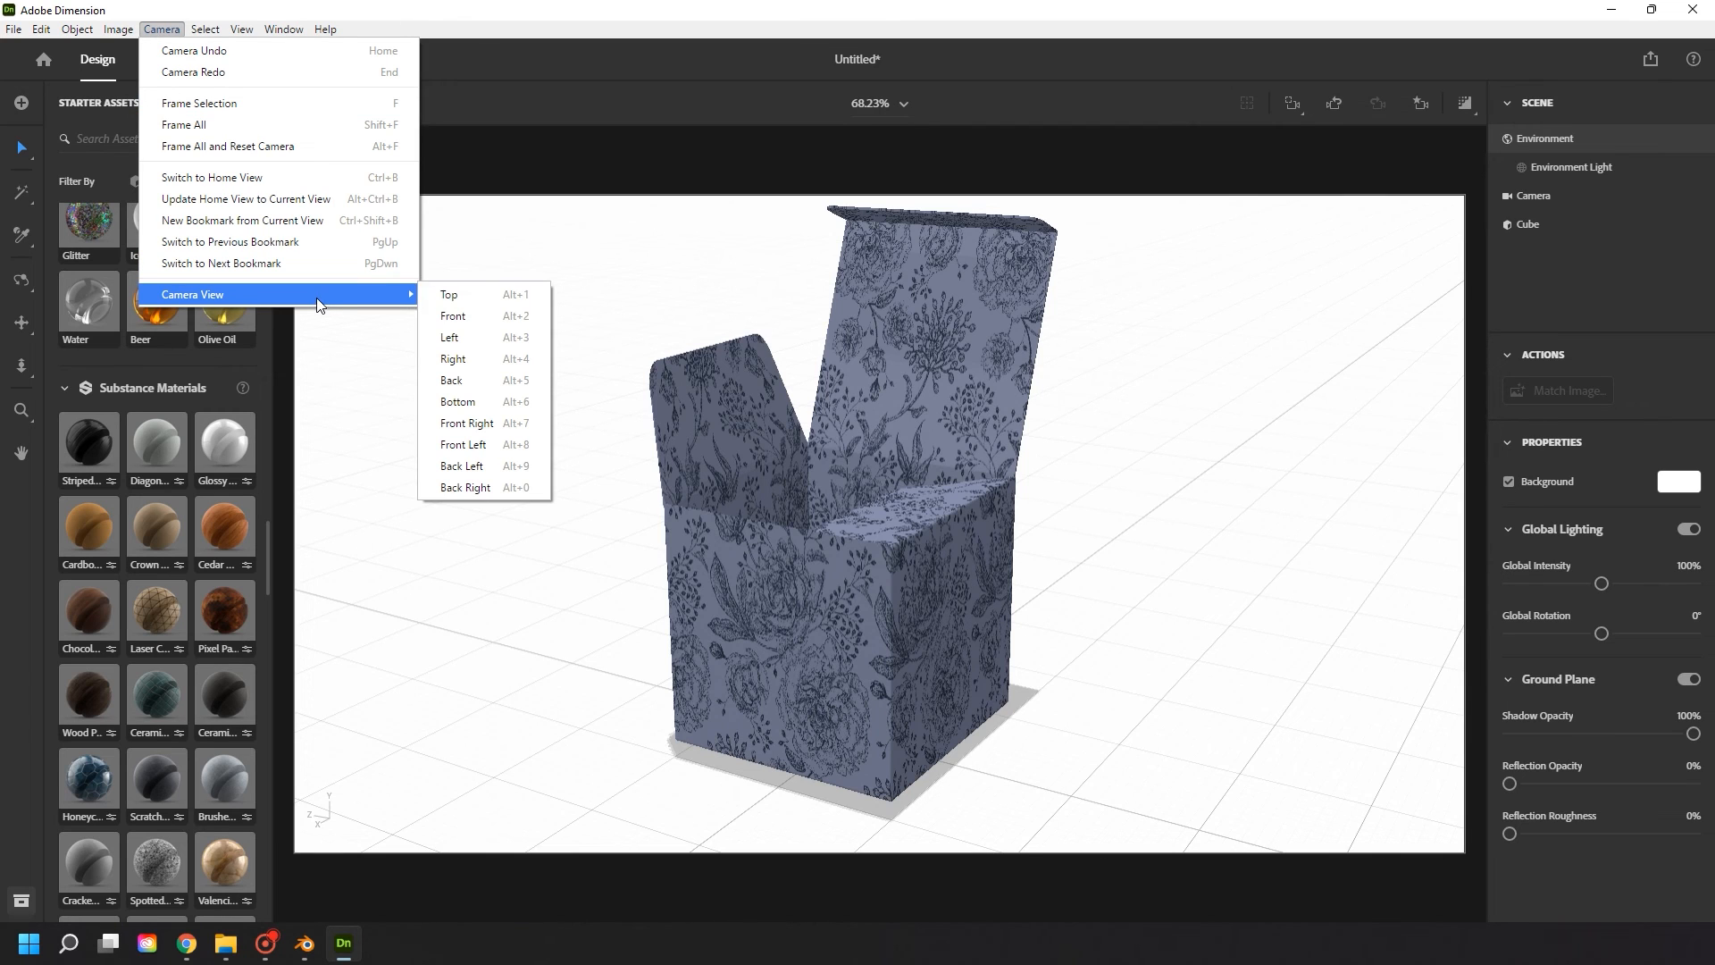
left_click(459, 318)
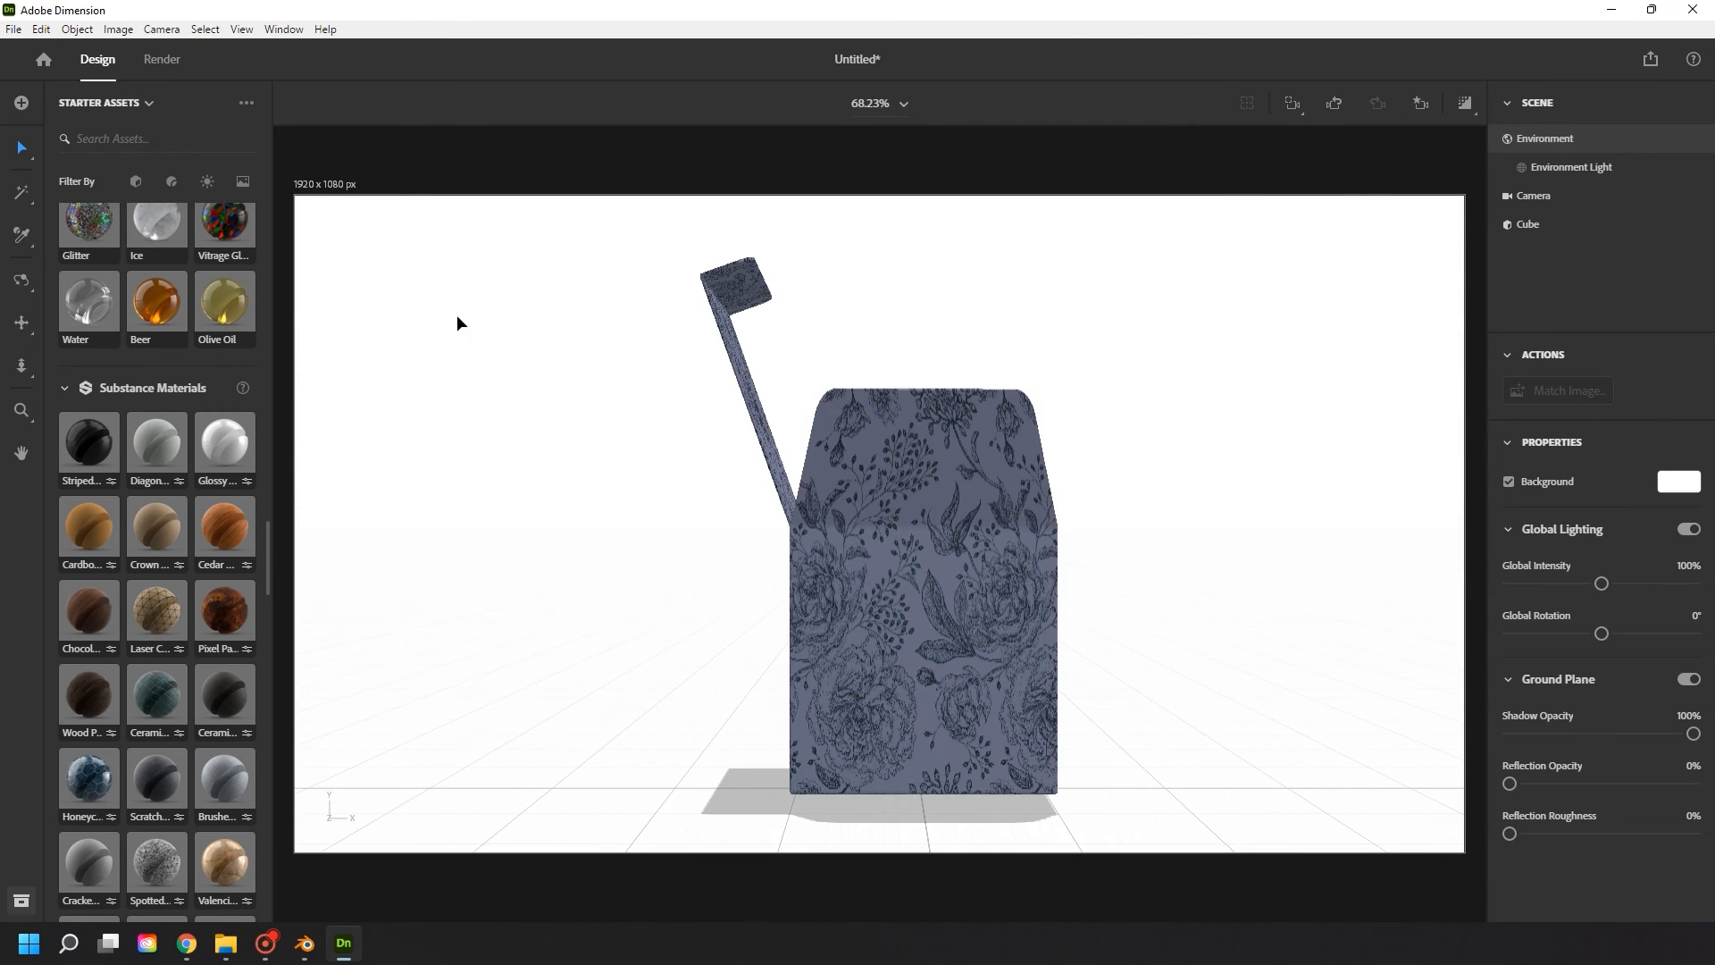
left_click(1038, 646)
left_click_drag(928, 794, 771, 805)
left_click_drag(763, 805, 765, 804, "shift")
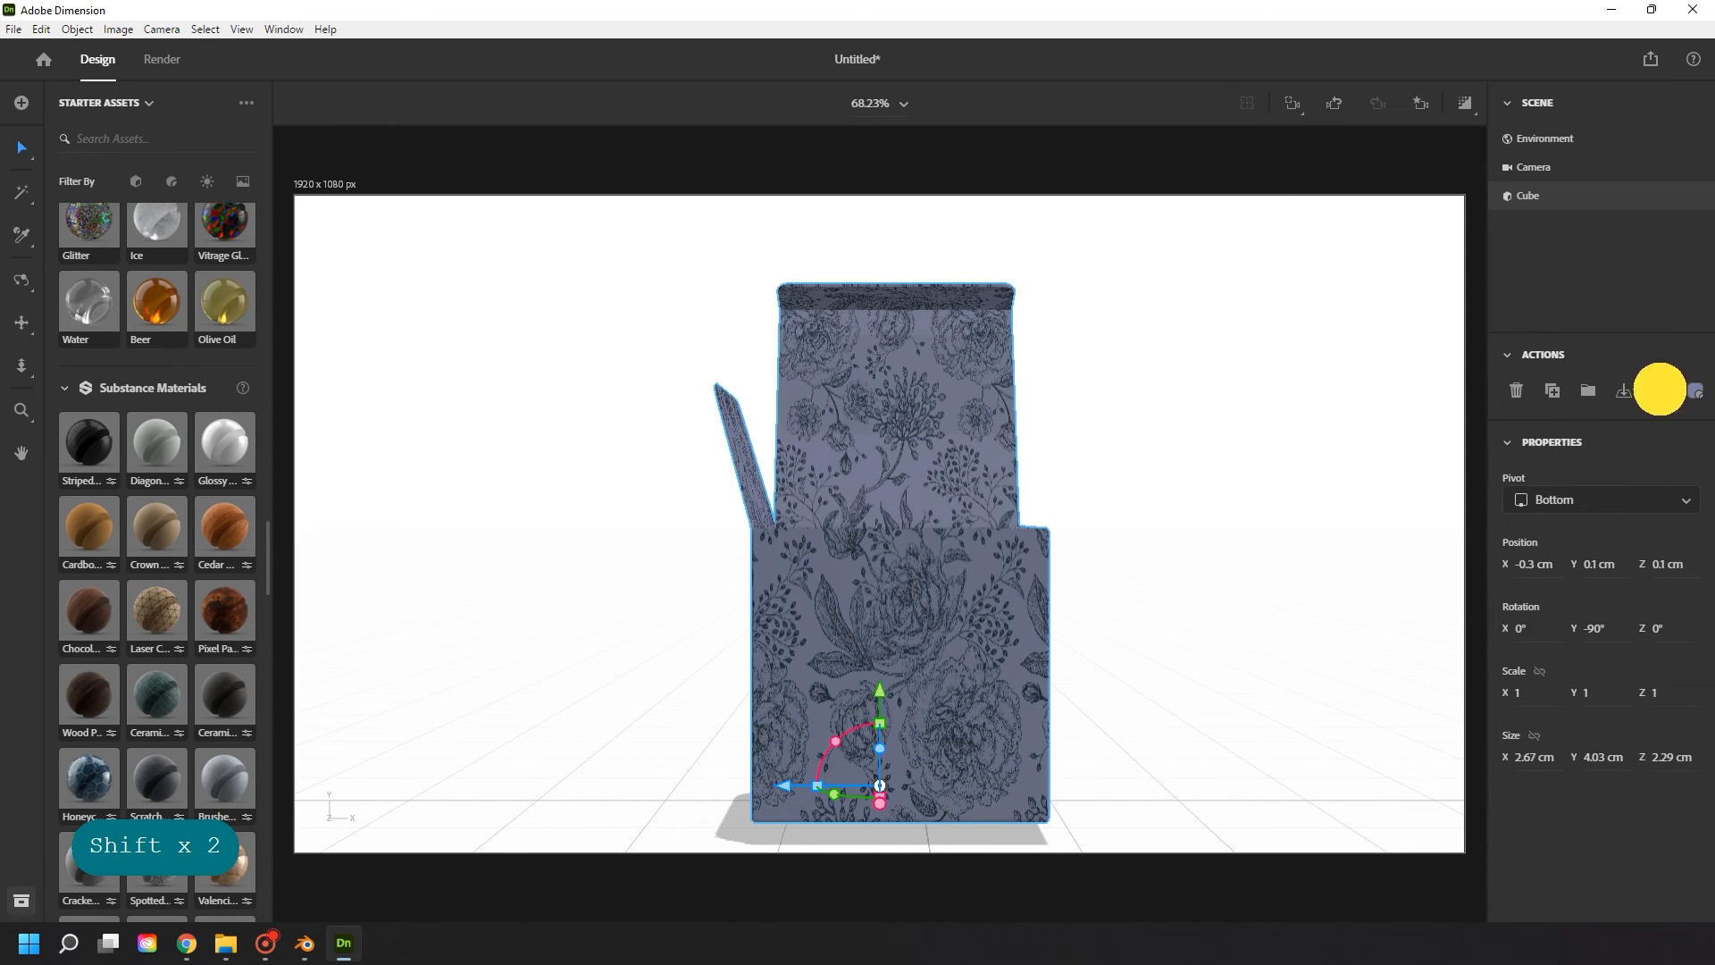
- Place the SOAP Natural Herbal logo graphic on the box, center it on the front face and scale it to 1.5% in X and Y
left_click(1658, 393)
double_click(482, 189)
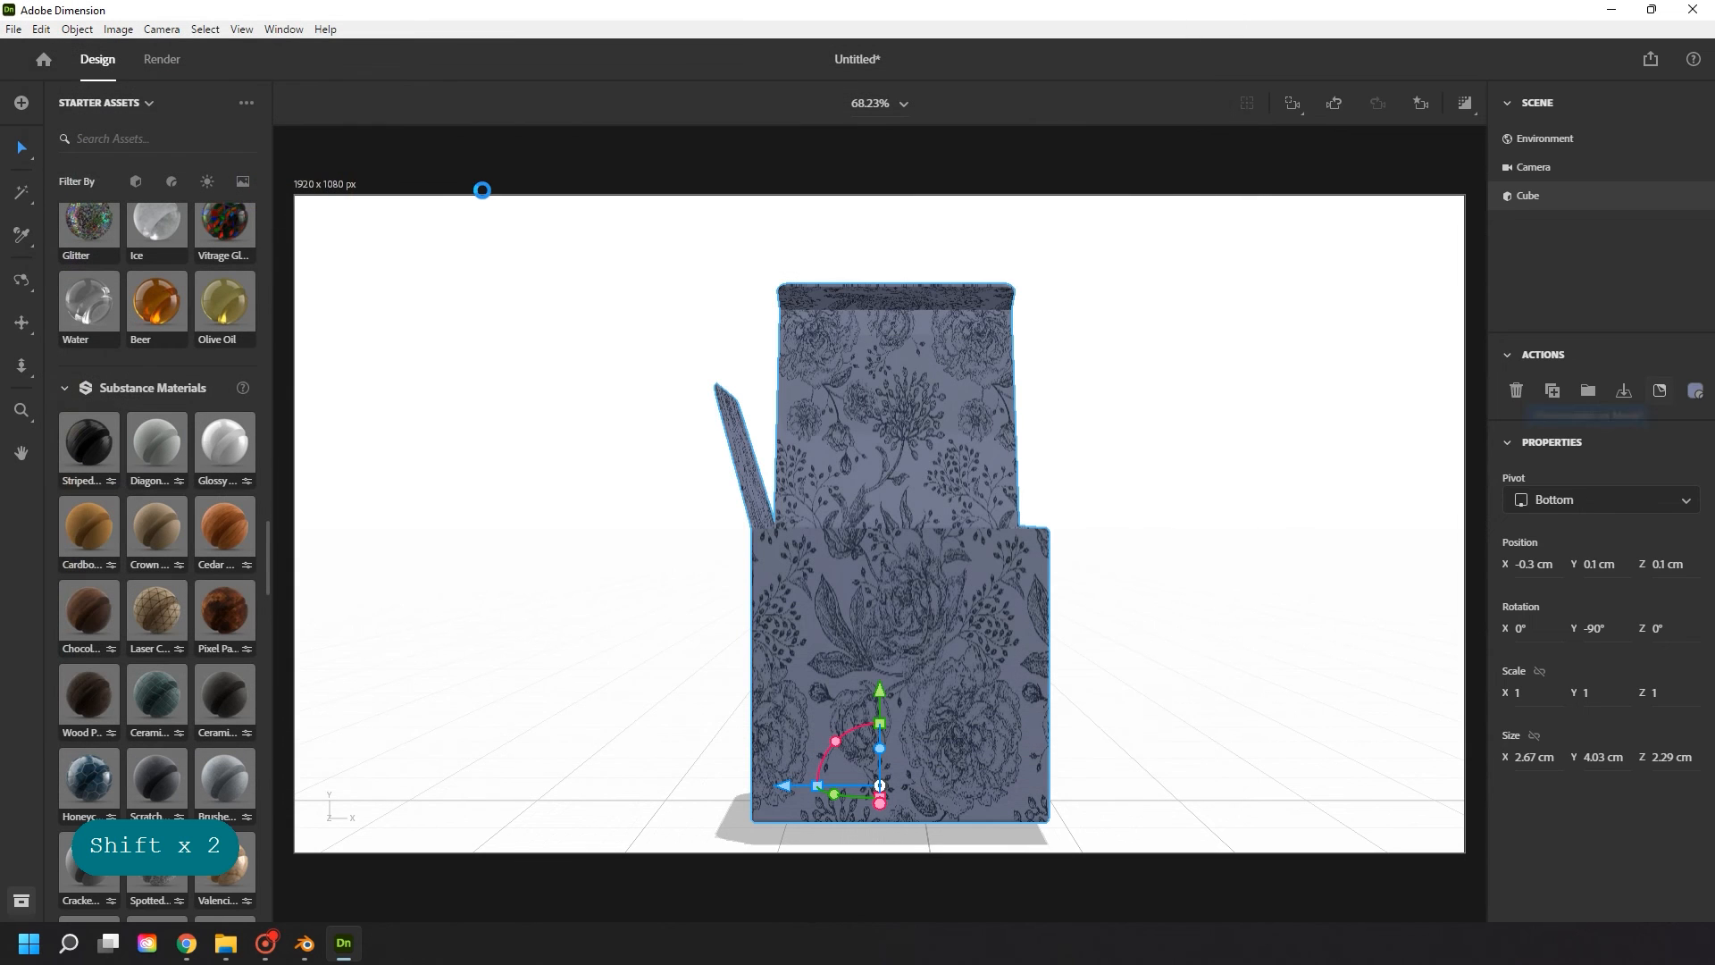
left_click_drag(930, 478, 932, 636)
left_click_drag(1077, 691, 1012, 713, "shift")
middle_click_drag(959, 683, 955, 590)
left_click_drag(1031, 580, 1004, 592)
key("shift")
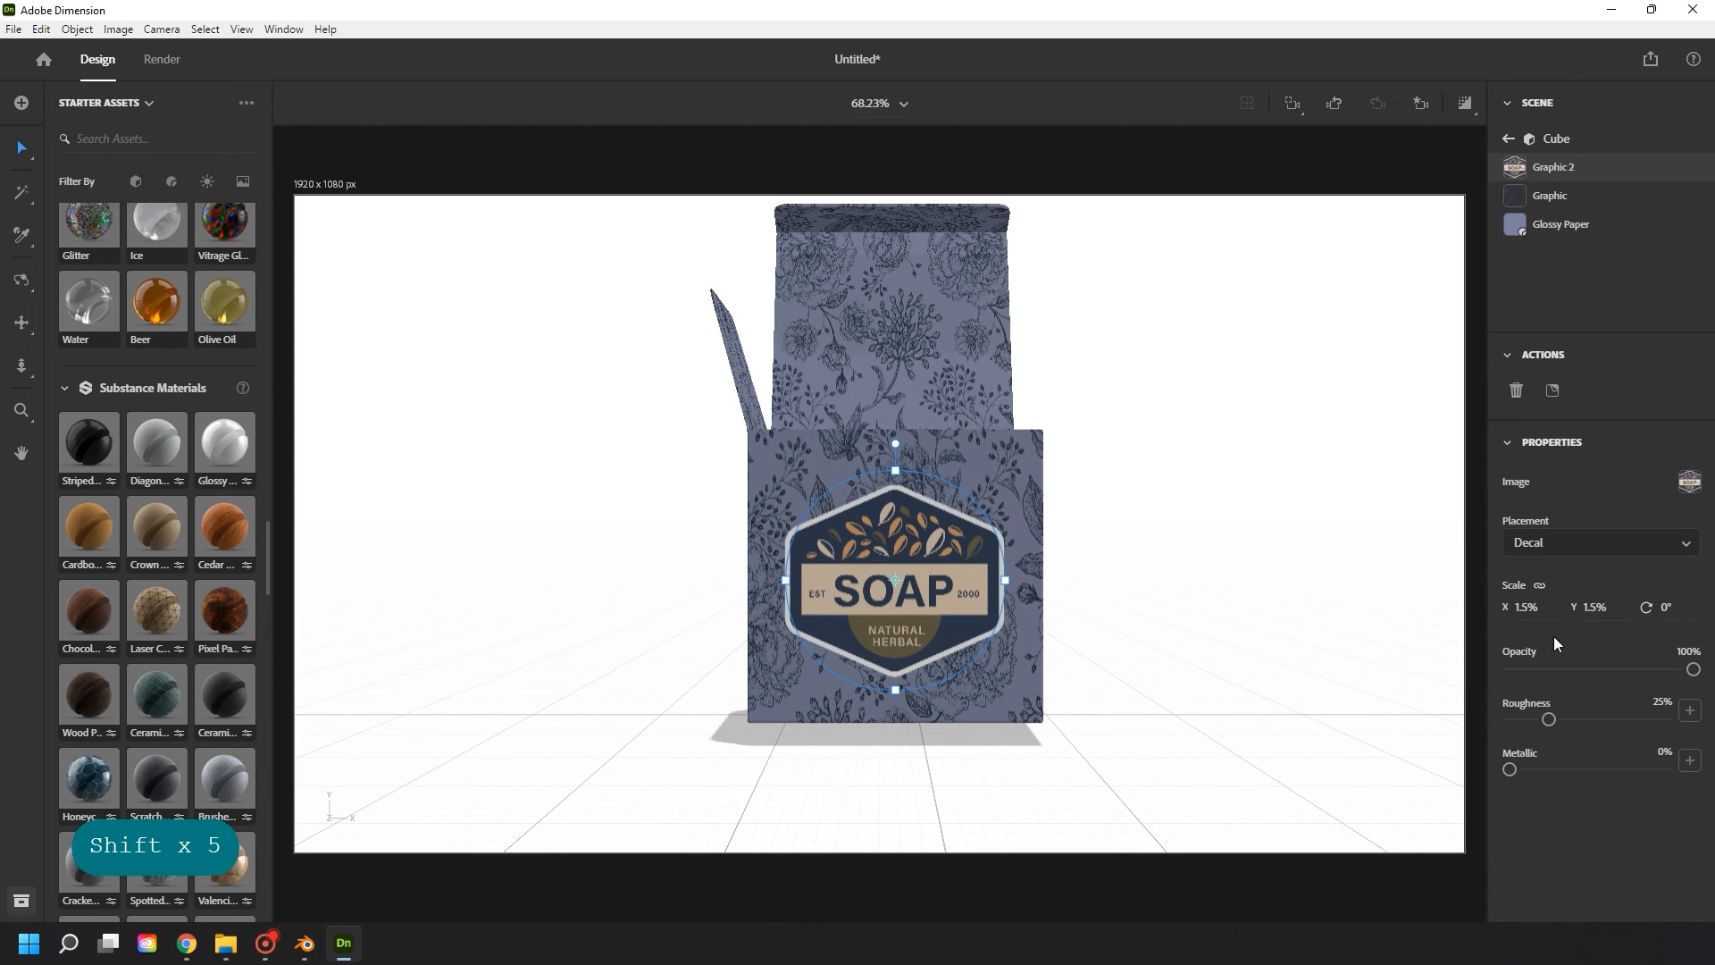
- Raise the soap logo decal's roughness to the maximum and increase its metallic value slightly
left_click_drag(1550, 722, 1669, 720)
left_click_drag(1508, 769, 1541, 767)
left_click(1153, 519)
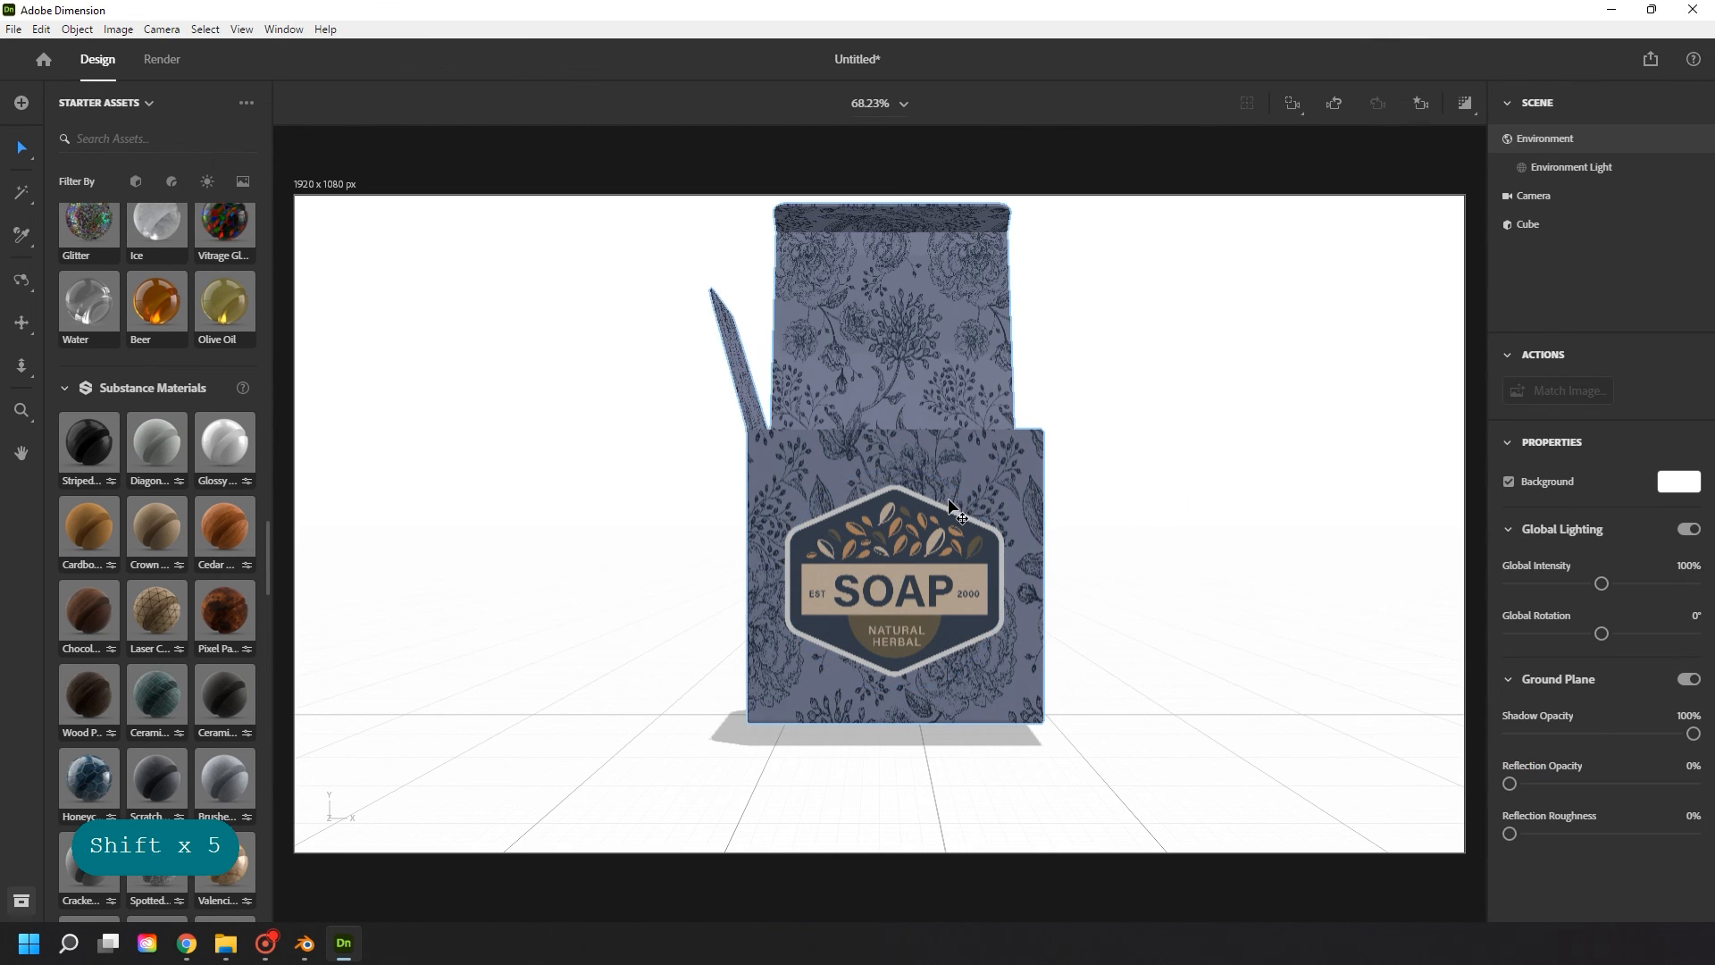
- Tilt the box to a rotation of X 89°, Y -112°, Z 103° and lift it off the ground to Y 0.9 cm
left_click(1002, 561)
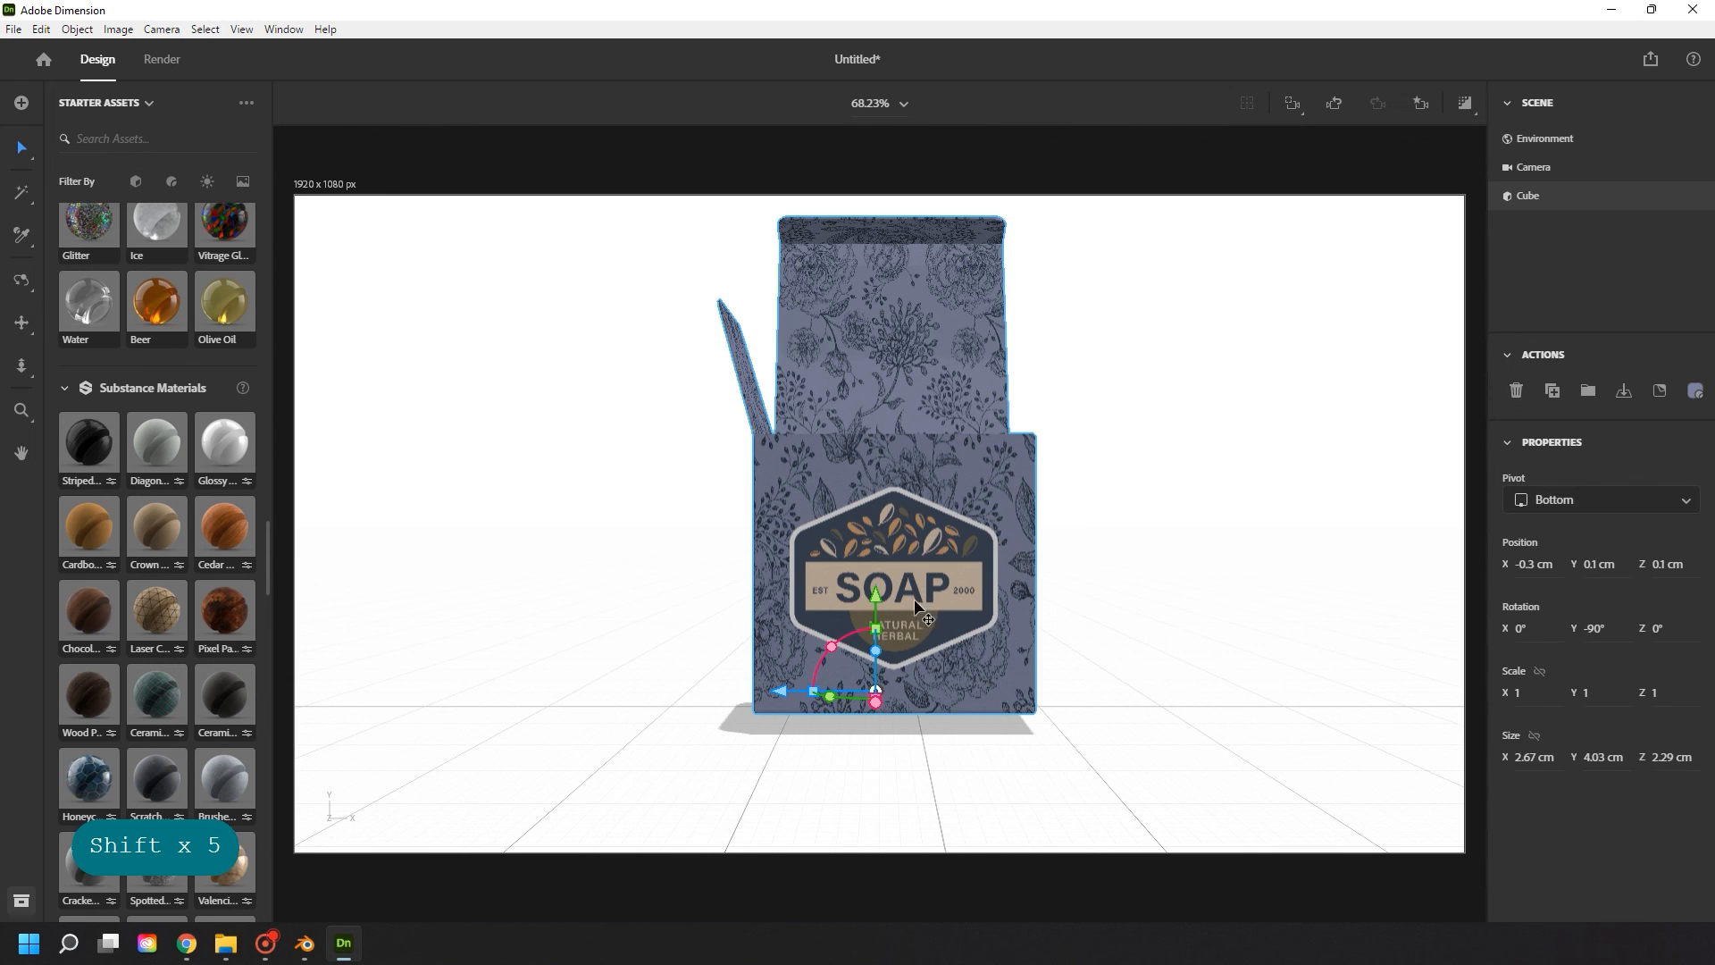
left_click_drag(834, 645, 902, 644)
right_click_drag(1050, 504, 980, 585)
left_click_drag(897, 588, 916, 540)
left_click_drag(815, 572, 759, 535)
right_click_drag(932, 490, 968, 486)
left_click_drag(803, 558, 835, 527)
right_click_drag(954, 465, 916, 451)
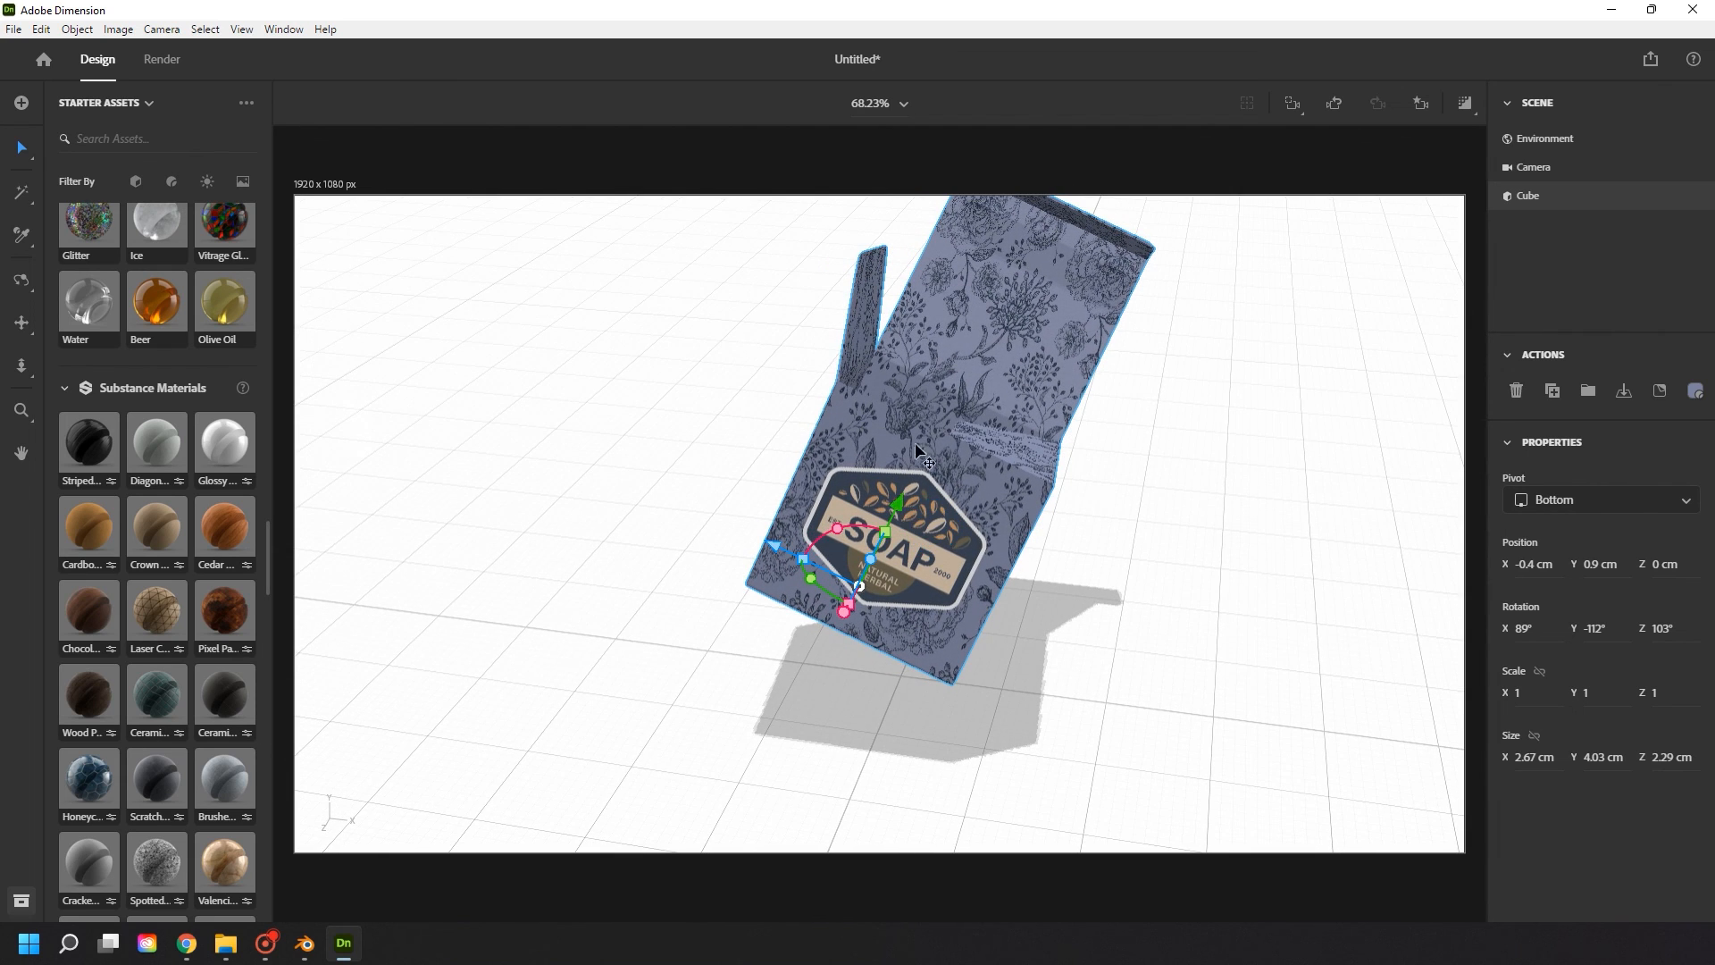
middle_click_drag(975, 399, 933, 446)
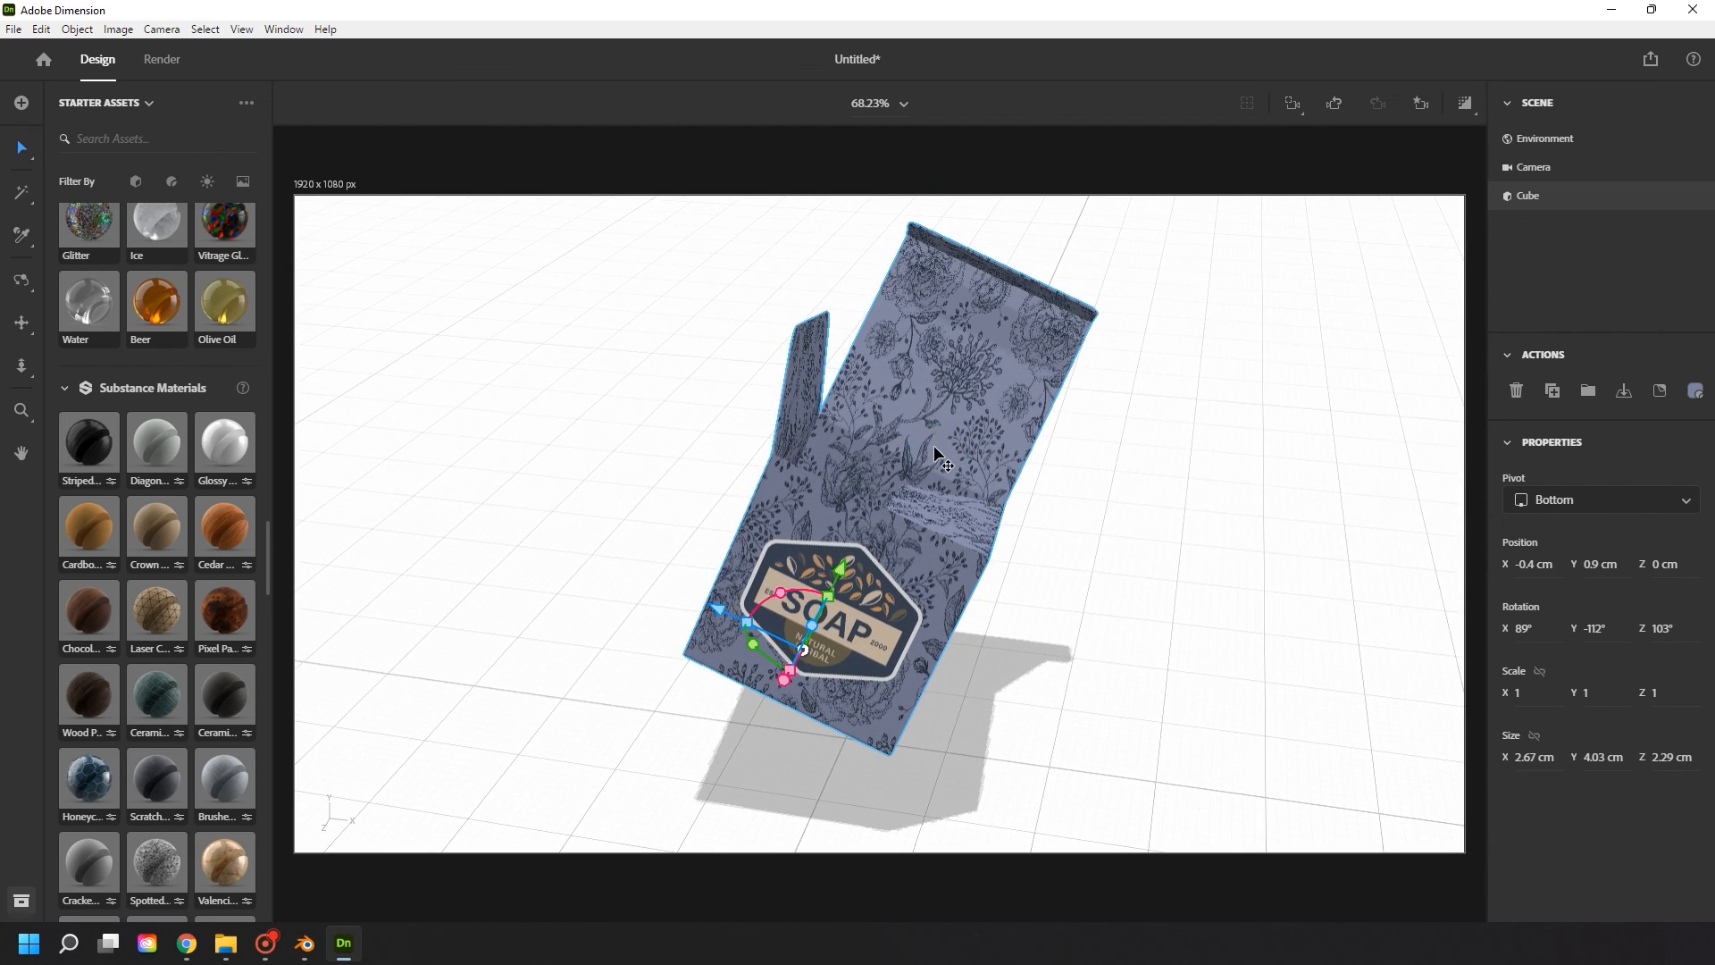
right_click_drag(981, 491, 915, 494)
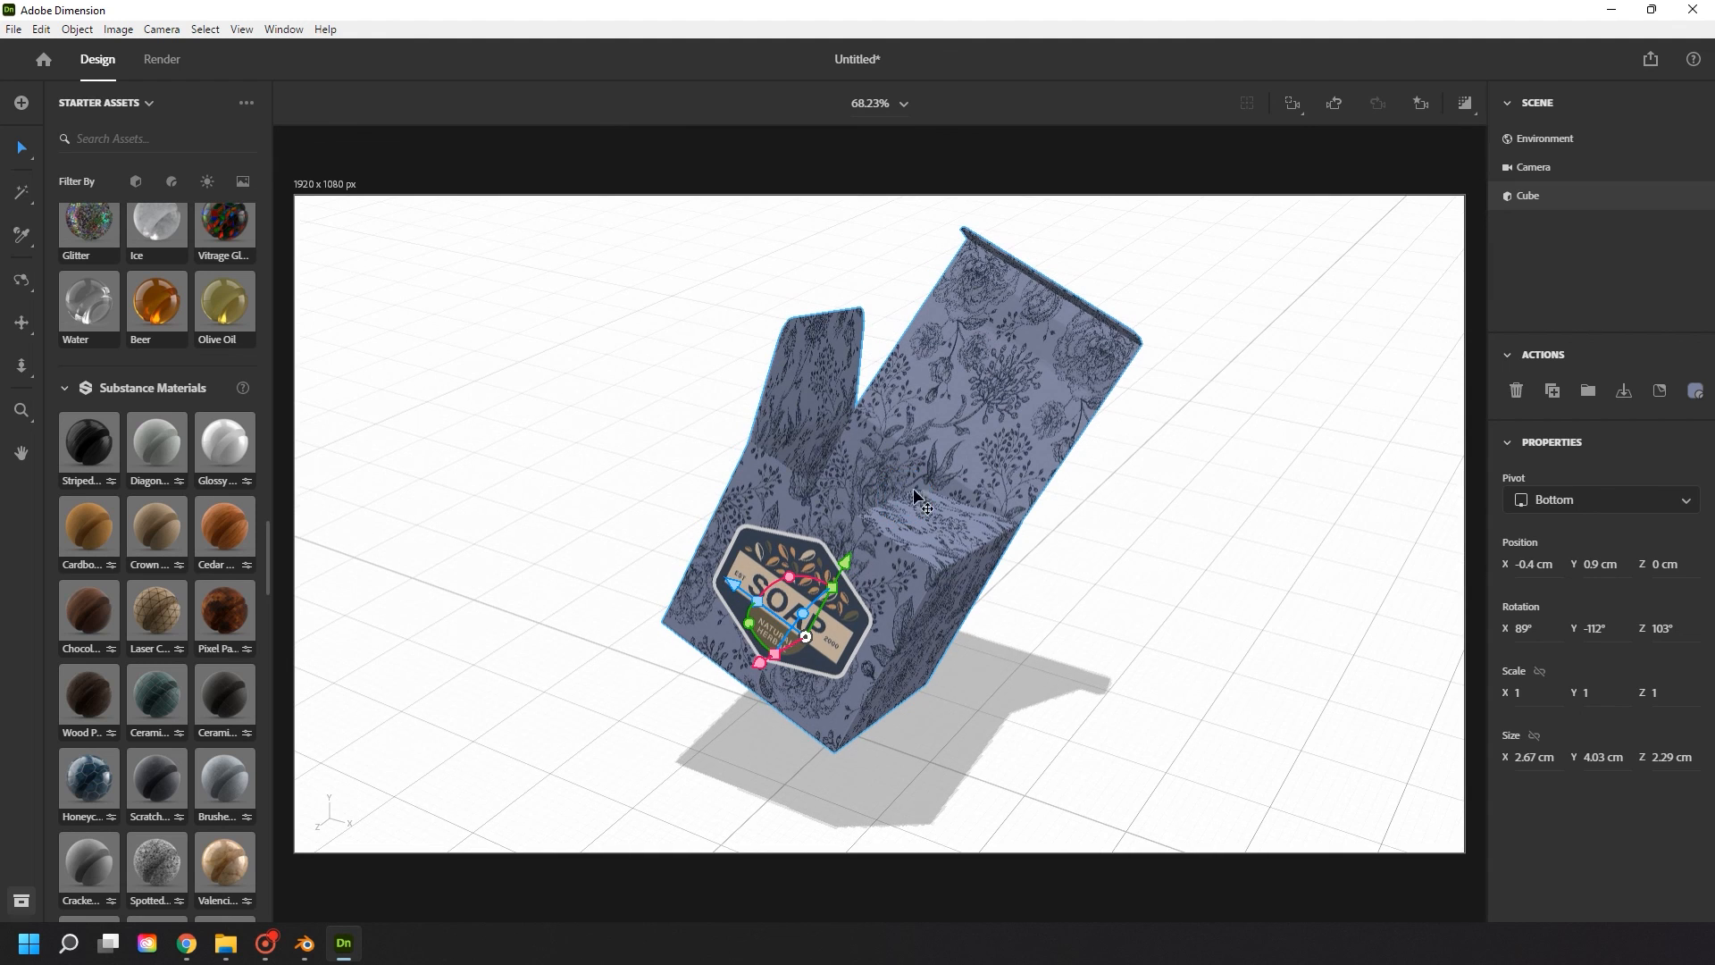
- Turn on the render preview and frame the tilted box with more empty space around it, leaving nothing selected
left_click(1464, 106)
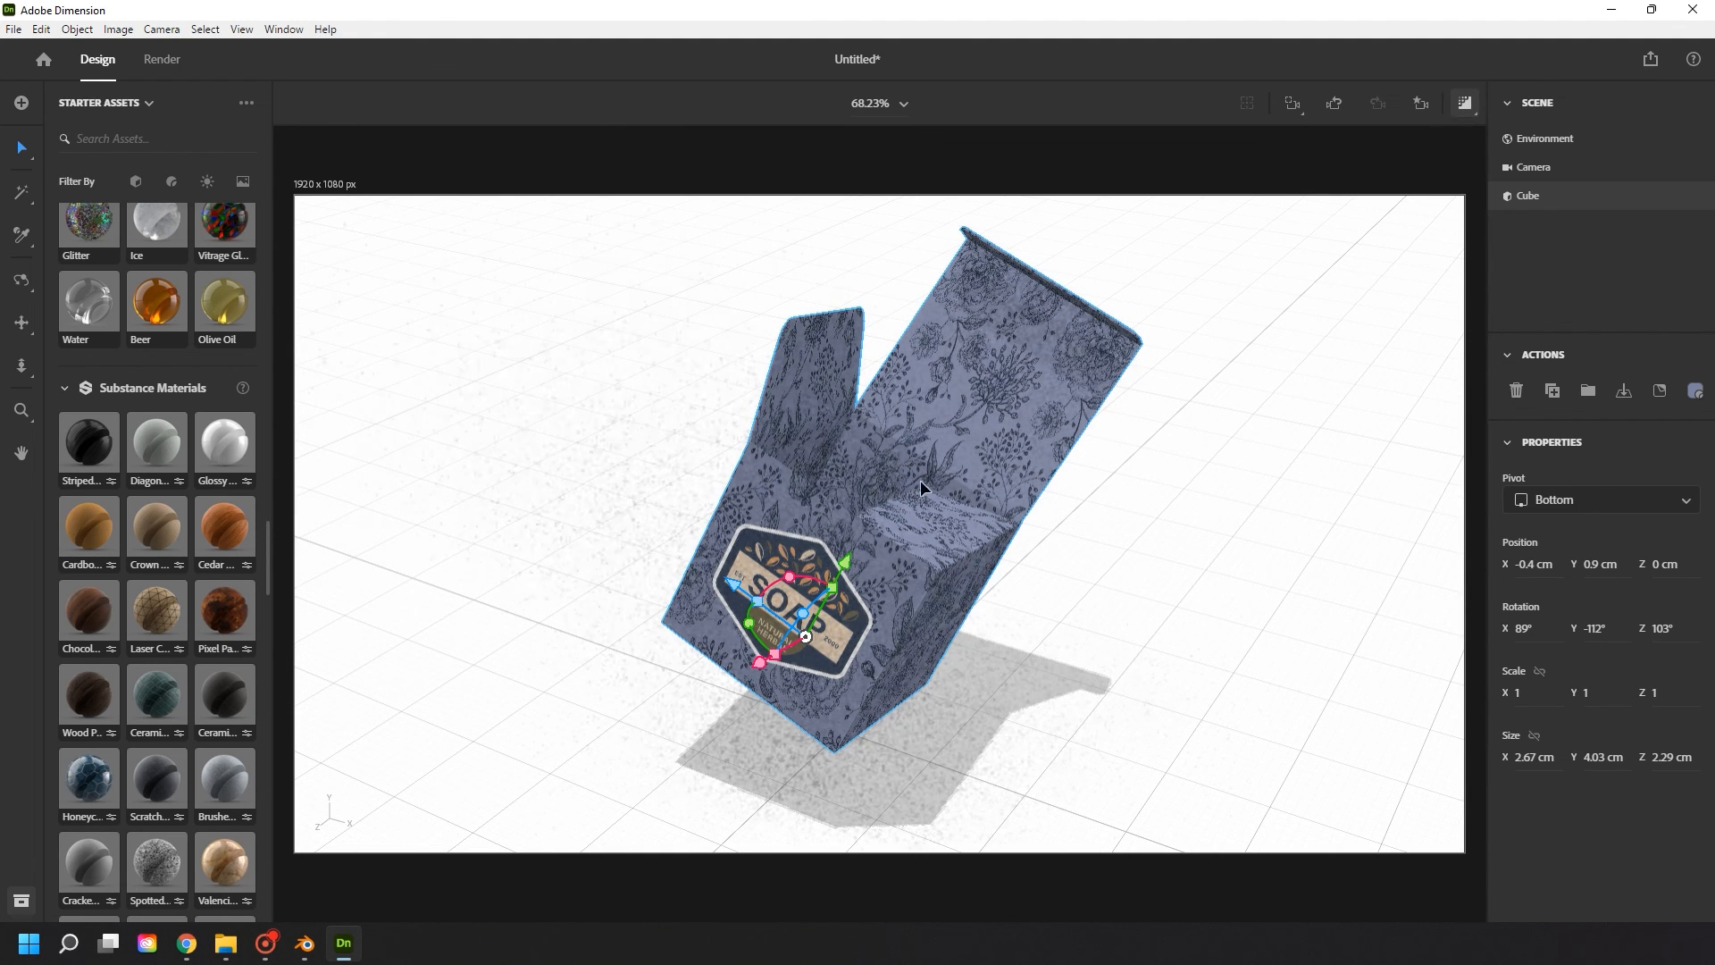
scroll(865, 484, "down", 3)
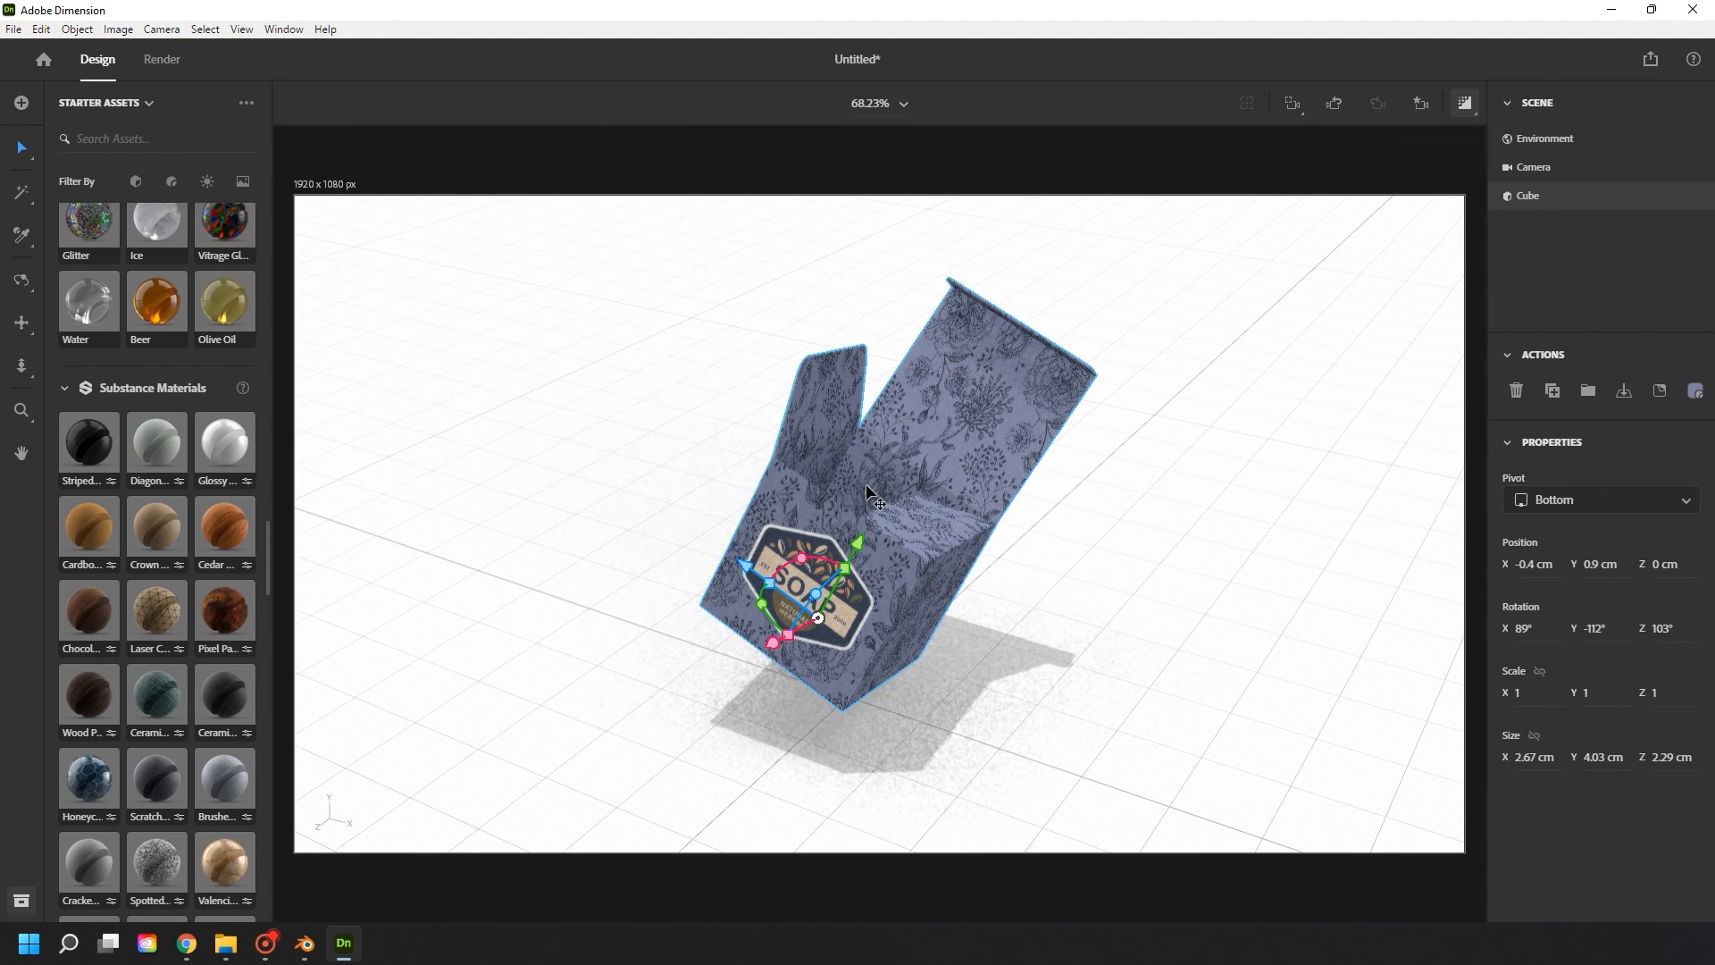
left_click(1171, 488)
- Render the scene as PSD (16 Bits/Channel) and PNG into the E:\Youtube\DN\05\links folder
left_click(158, 60)
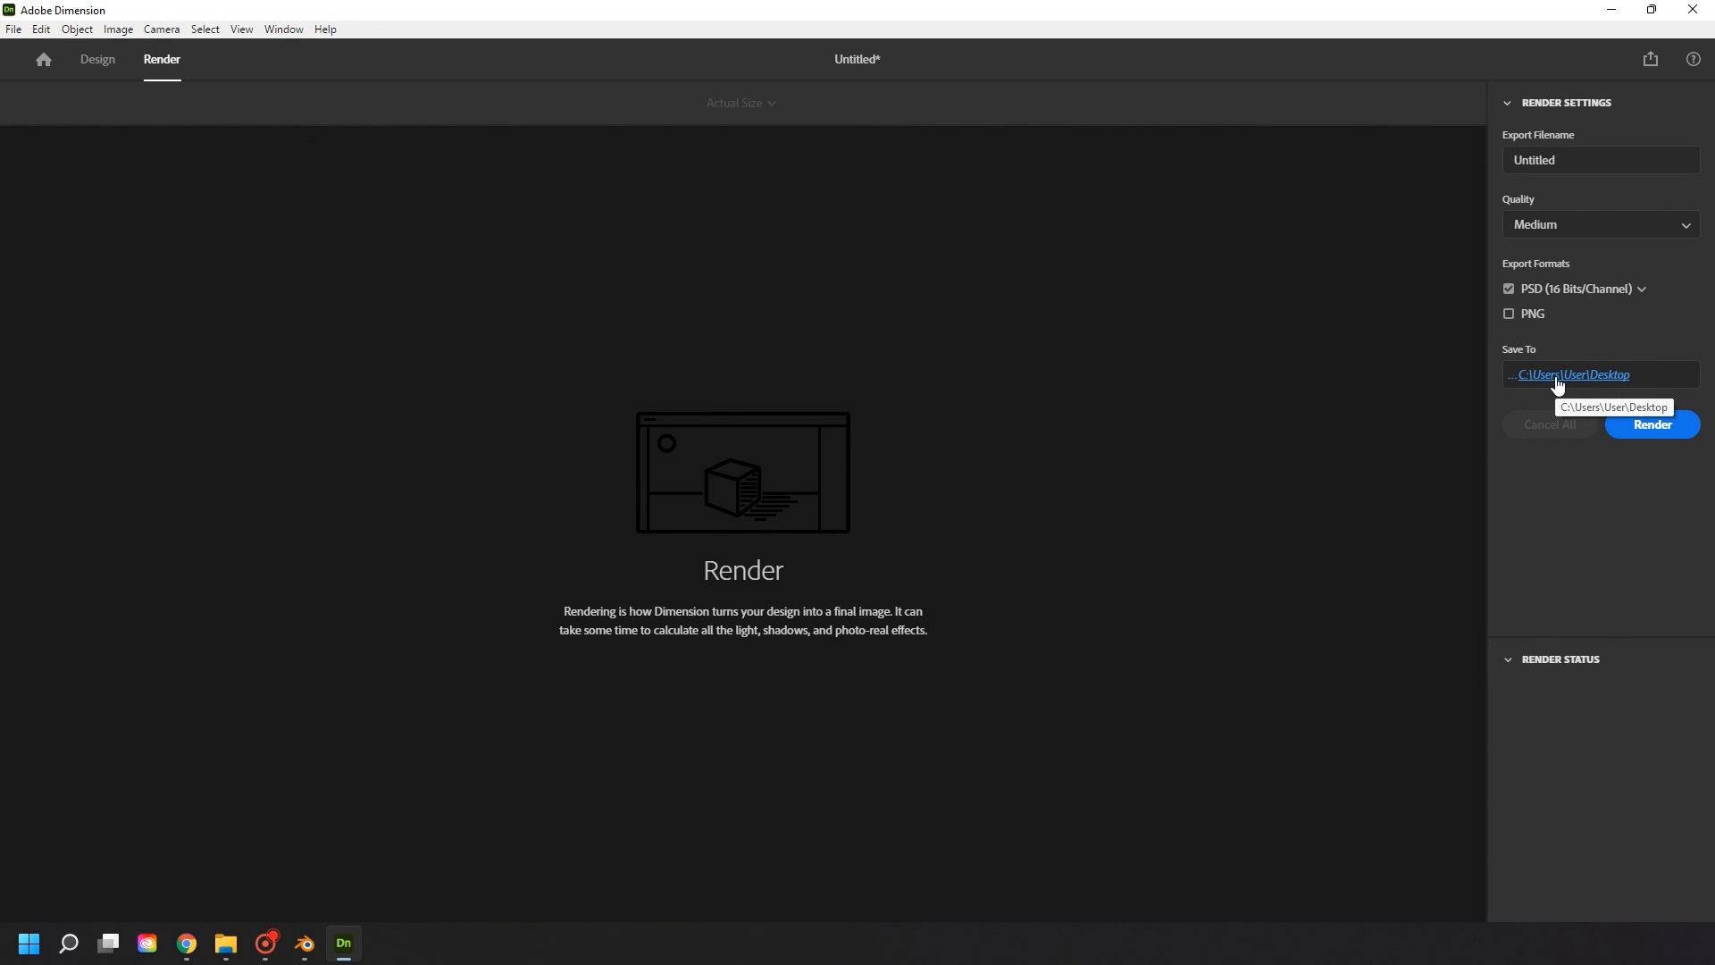
left_click(1508, 289)
left_click(1651, 424)
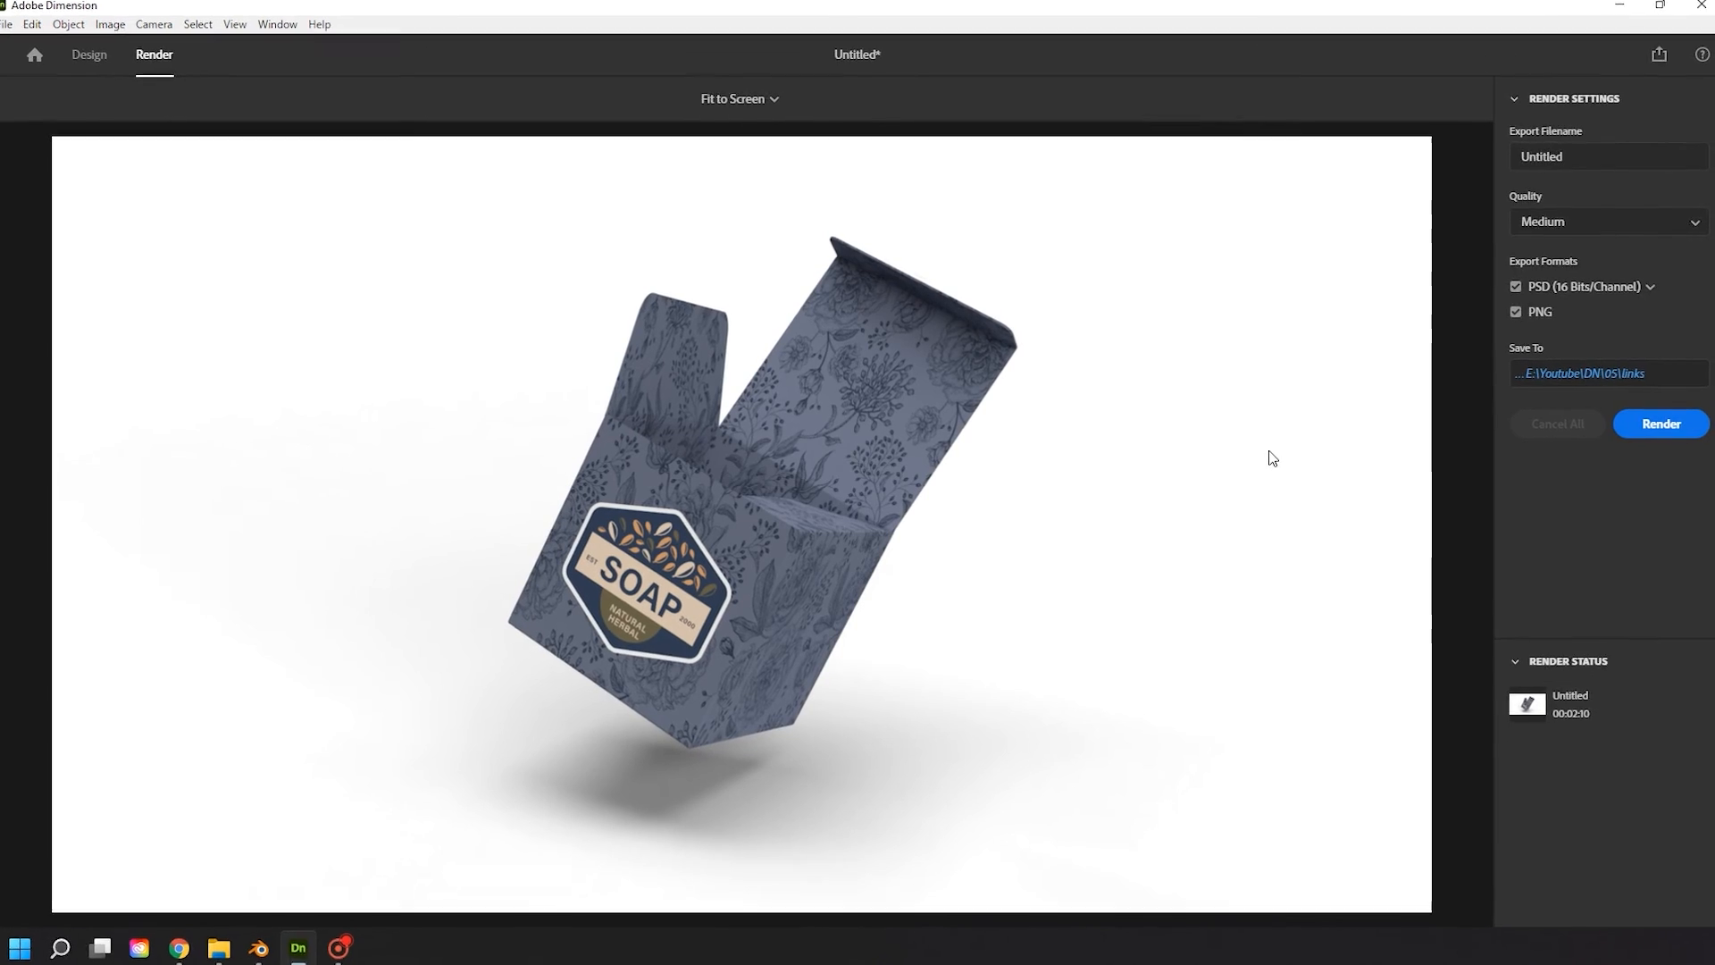